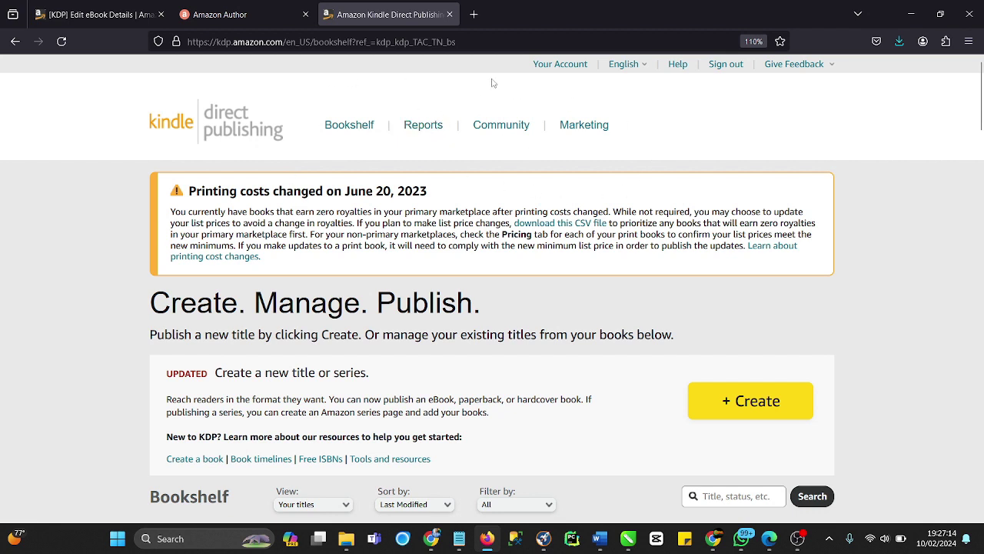
Start creating a new title from the Kindle Direct Publishing bookshelf
left_click(474, 15)
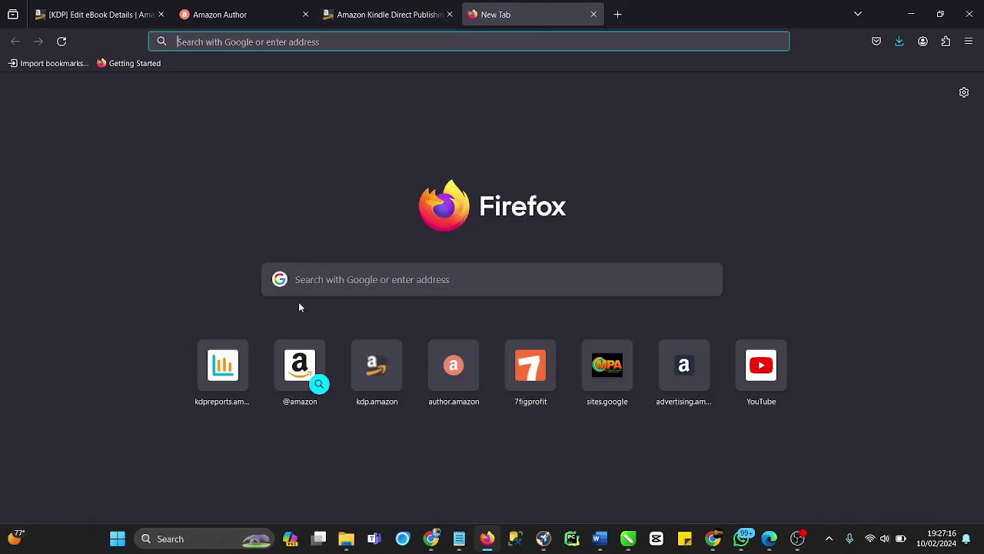
left_click(415, 14)
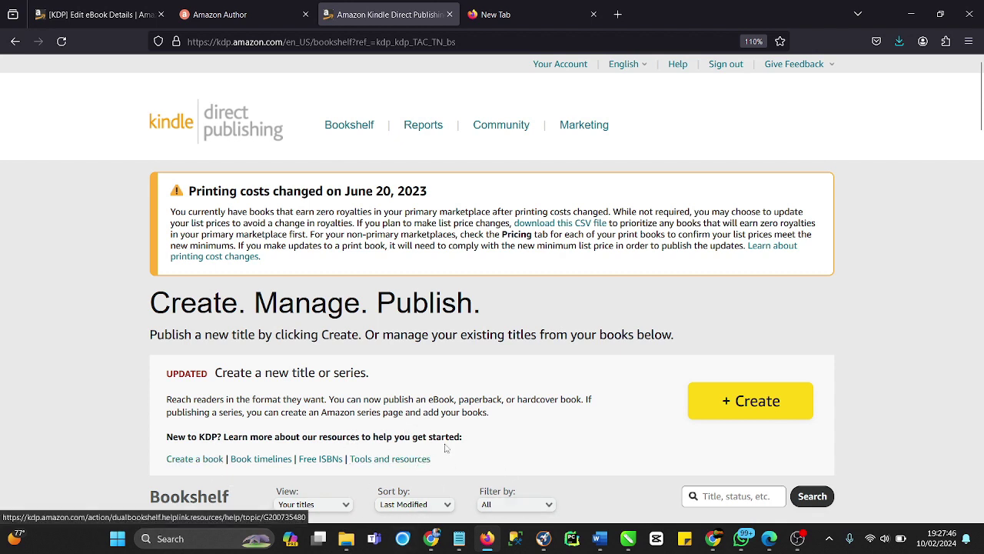
left_click(747, 412)
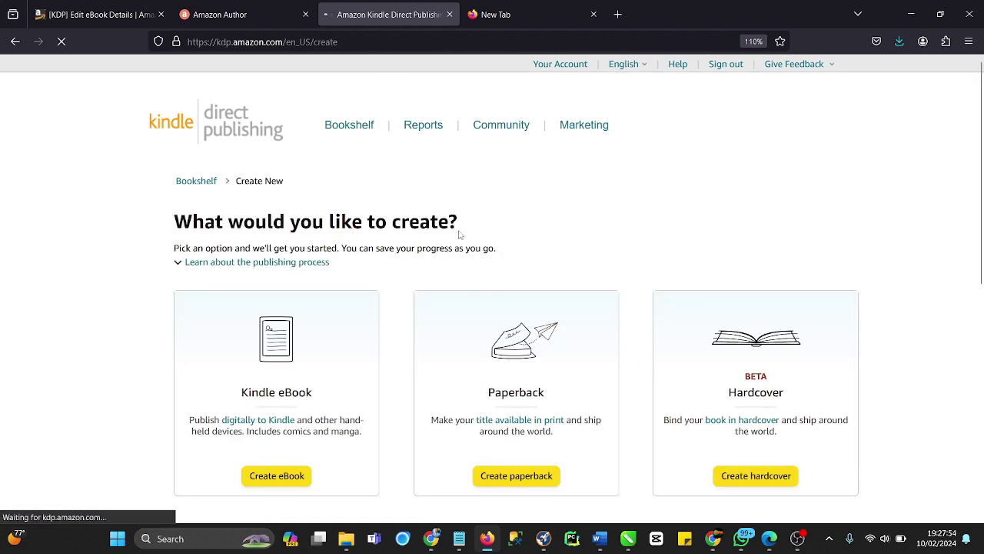
Review the publishing options offered for a new title: Kindle eBook, Paperback, Hardcover and Series page
scroll(431, 273, "down", 1)
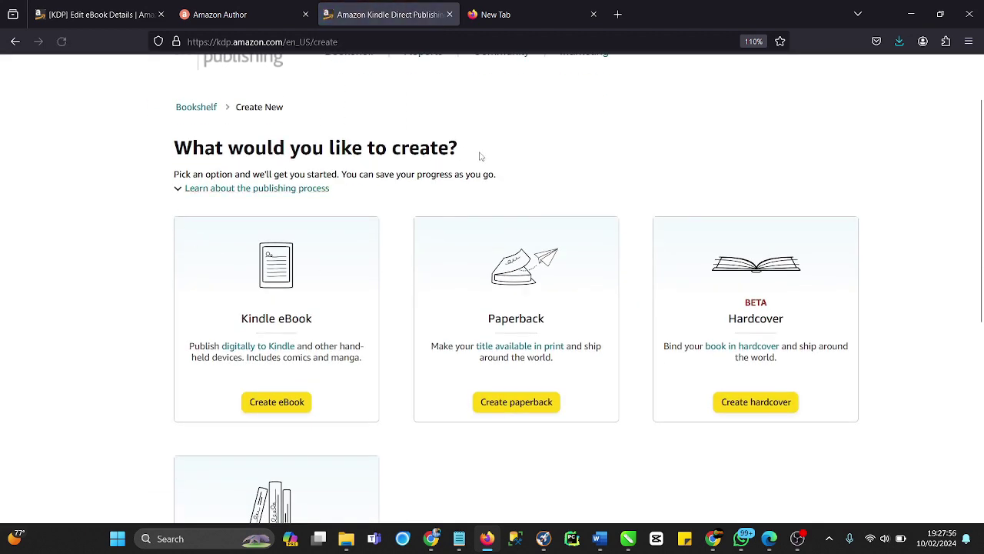
scroll(520, 174, "up", 1)
scroll(519, 174, "down", 1)
left_click_drag(219, 319, 324, 320)
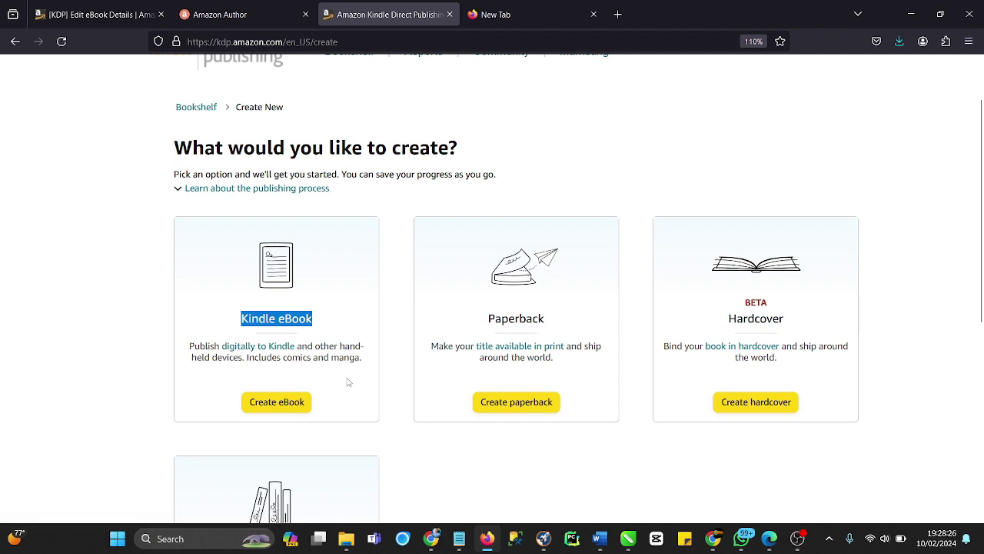
left_click_drag(477, 320, 552, 330)
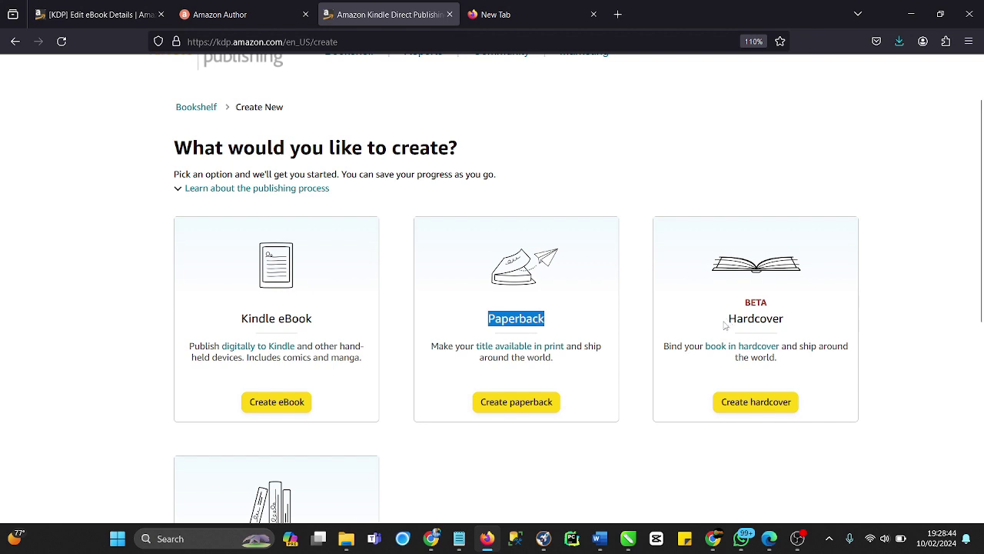
scroll(723, 327, "down", 3)
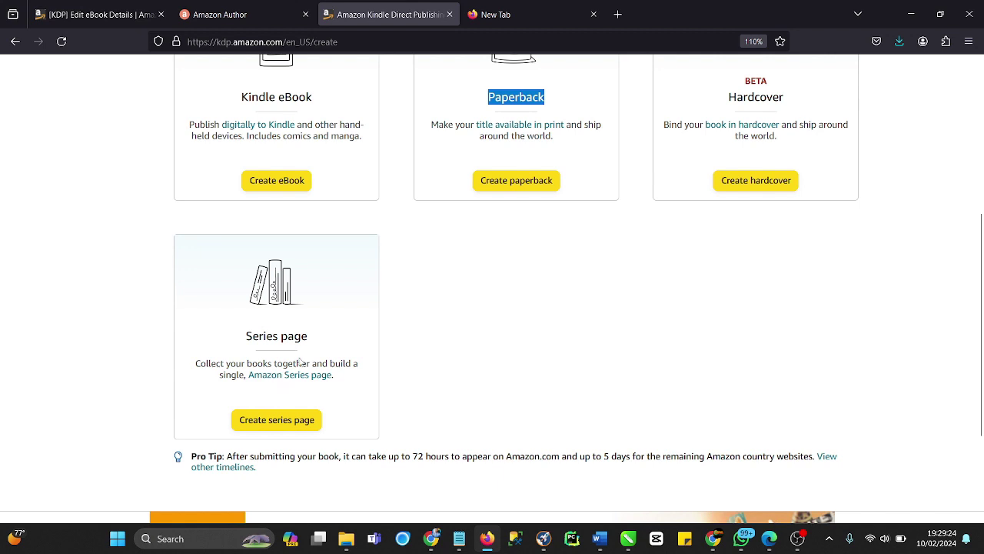
scroll(279, 386, "up", 2)
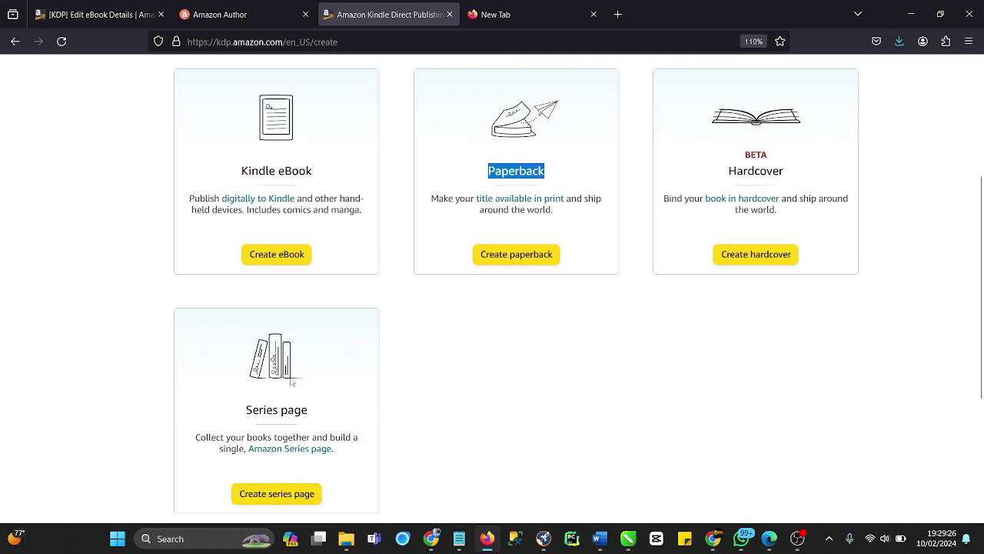
scroll(294, 377, "up", 4)
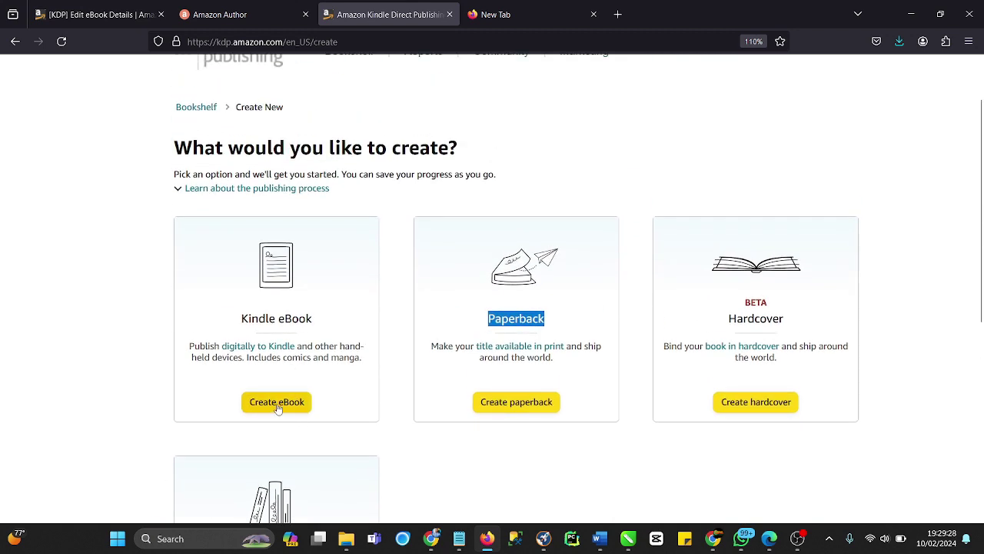
Create a new Kindle eBook and locate the Book Title and Subtitle fields on its details form
left_click(277, 403)
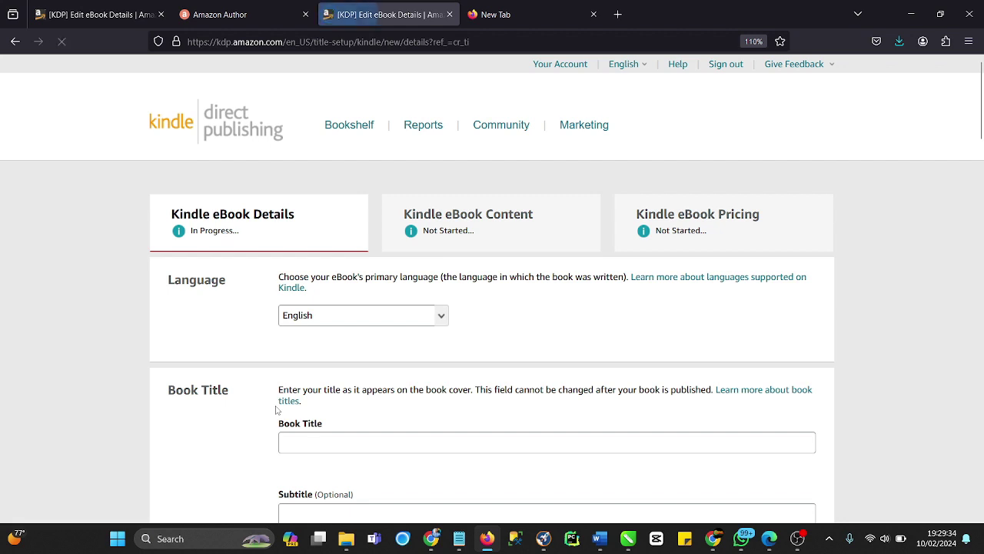
scroll(277, 408, "down", 2)
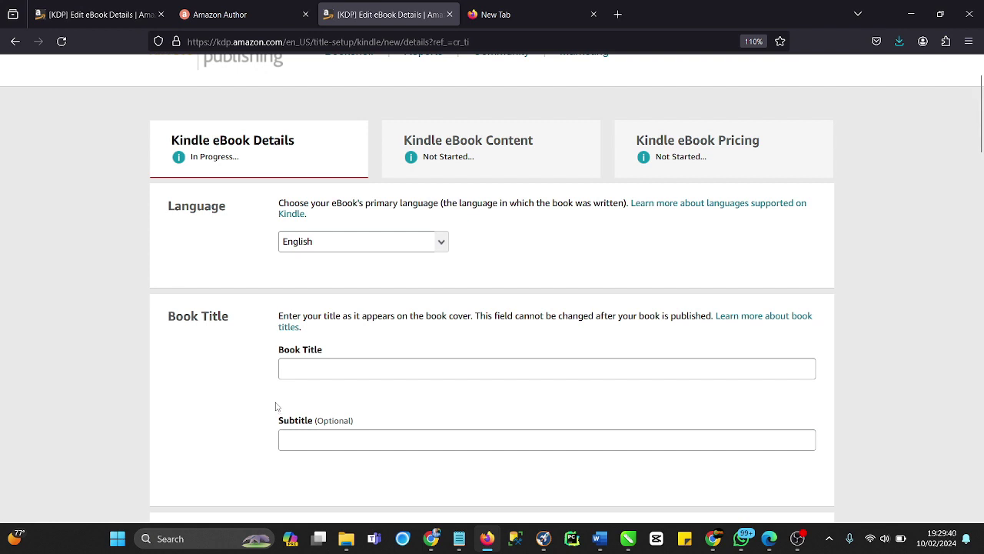
left_click(300, 368)
left_click_drag(281, 367, 351, 367)
left_click(281, 369)
left_click_drag(272, 346, 306, 349)
scroll(297, 362, "down", 3)
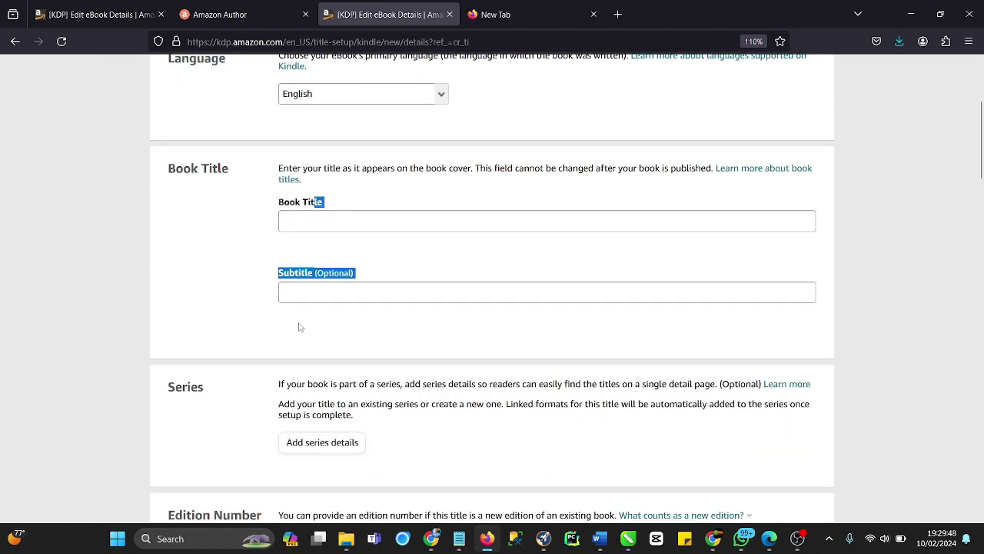
left_click(303, 296)
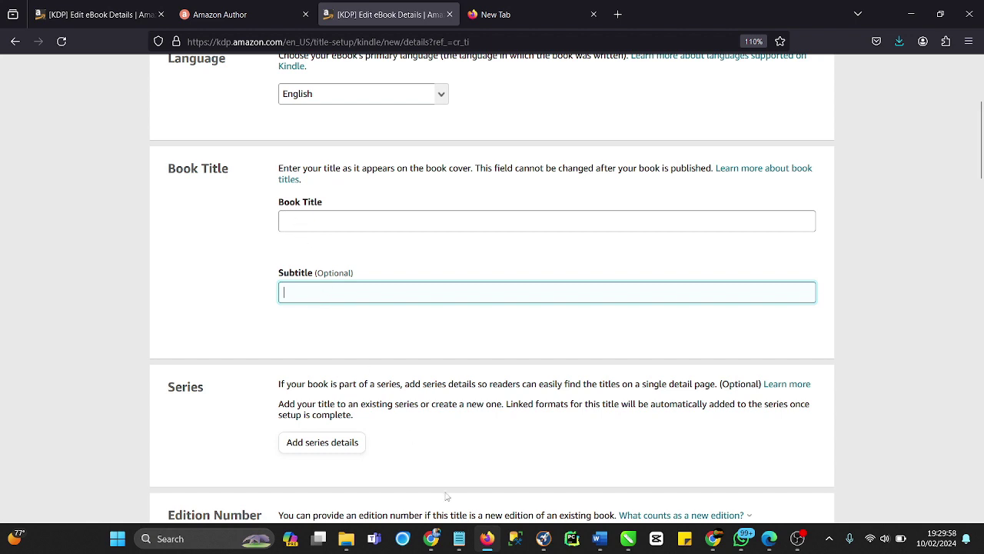
Copy the opening headline of the coin value guide text in Notepad into the eBook's Book Title field
left_click(459, 538)
left_click(106, 117)
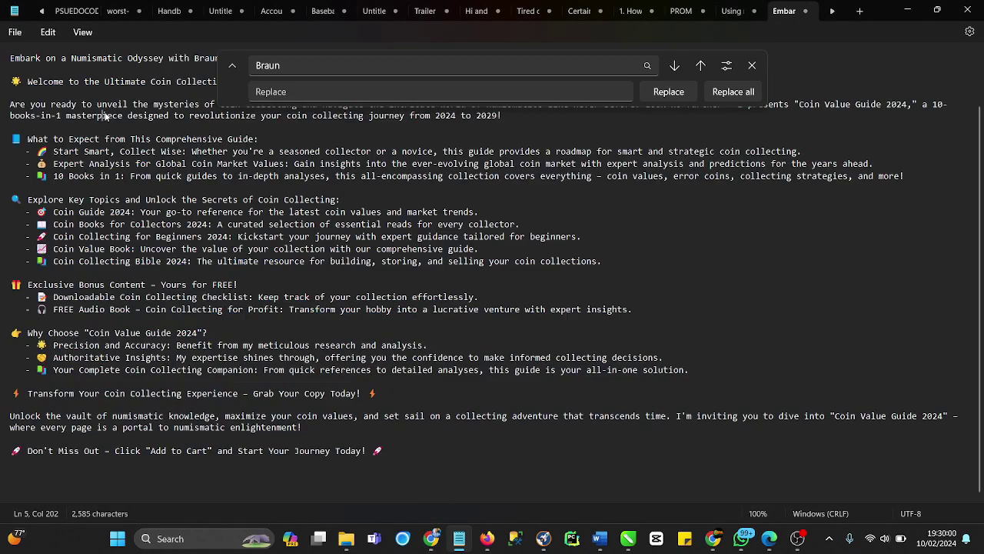
scroll(416, 147, "up", 2)
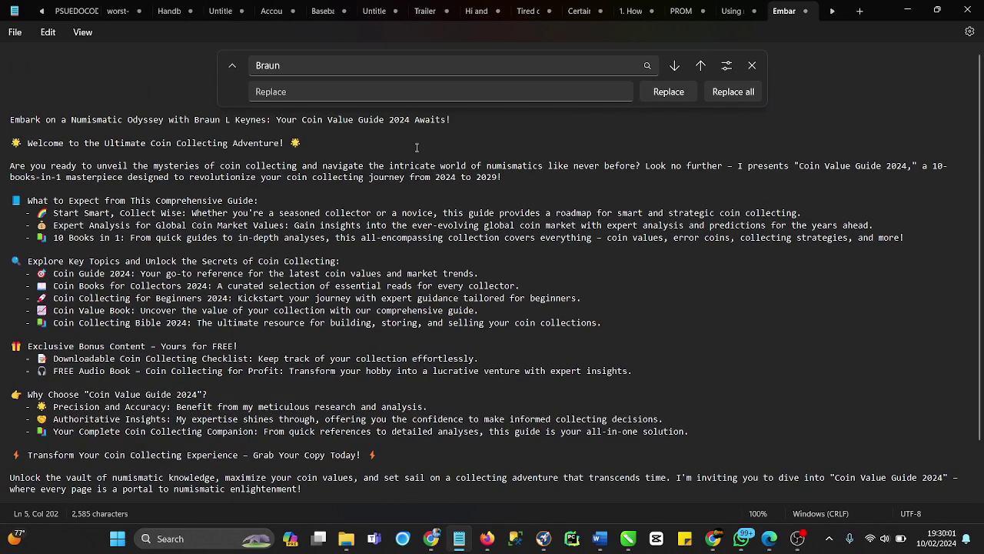
left_click(752, 66)
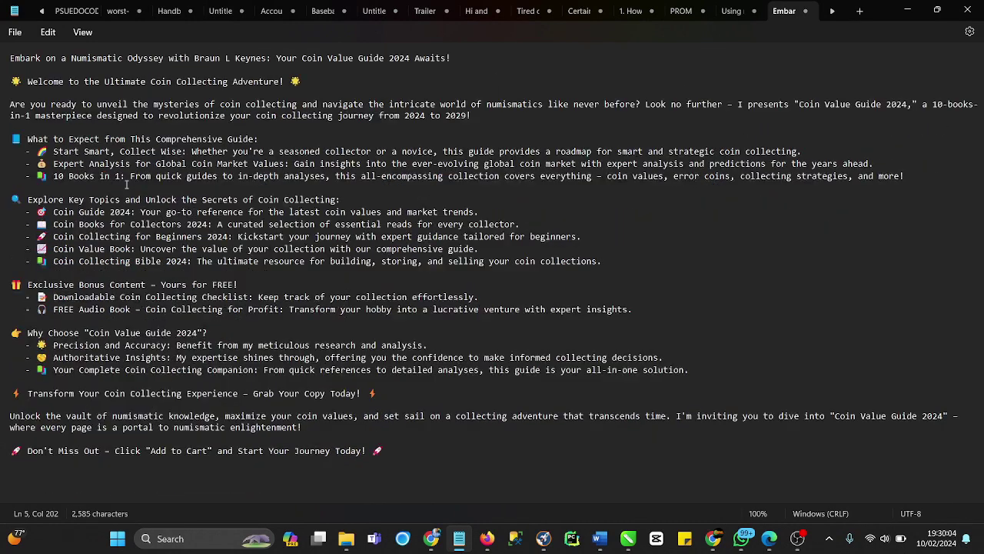
triple_click(11, 59)
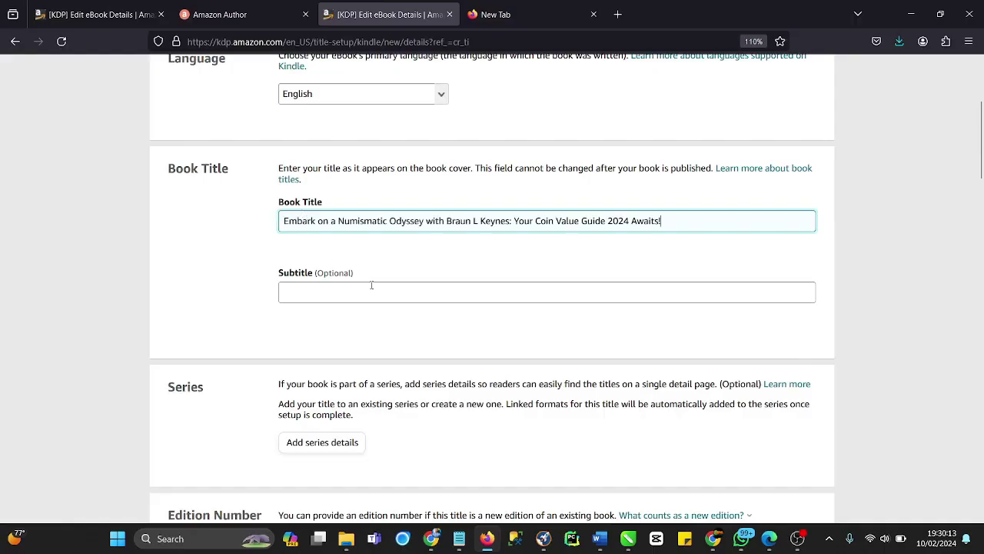
Copy the line "Welcome to the Ultimate Coin Collecting Adventure!" from Notepad into the Subtitle field
left_click(371, 287)
left_click(459, 542)
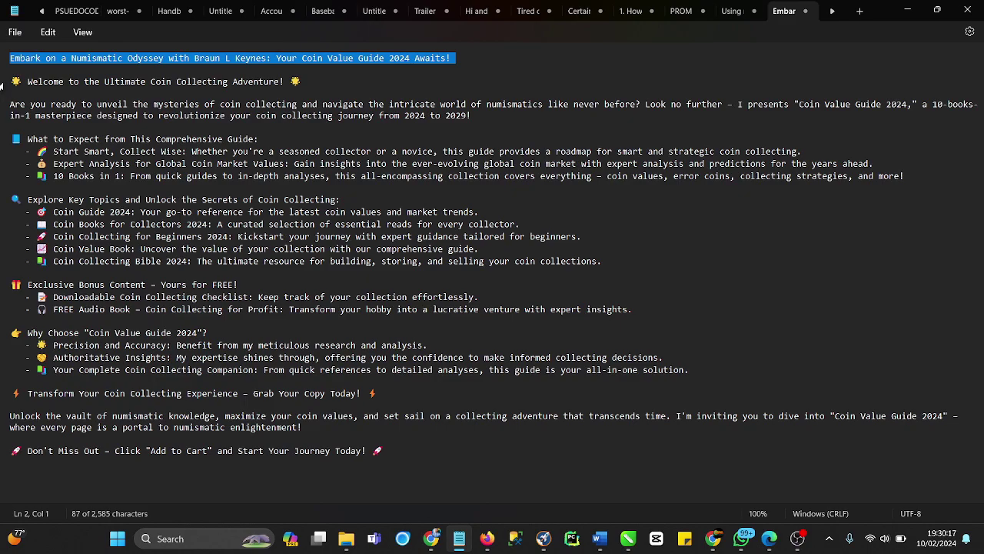
triple_click(4, 81)
key("ctrl+c")
key("alt+Tab")
key("ctrl+v")
Fill in the primary author from the clipboard history, splitting the pen name between the first name and last name fields
scroll(355, 336, "down", 6)
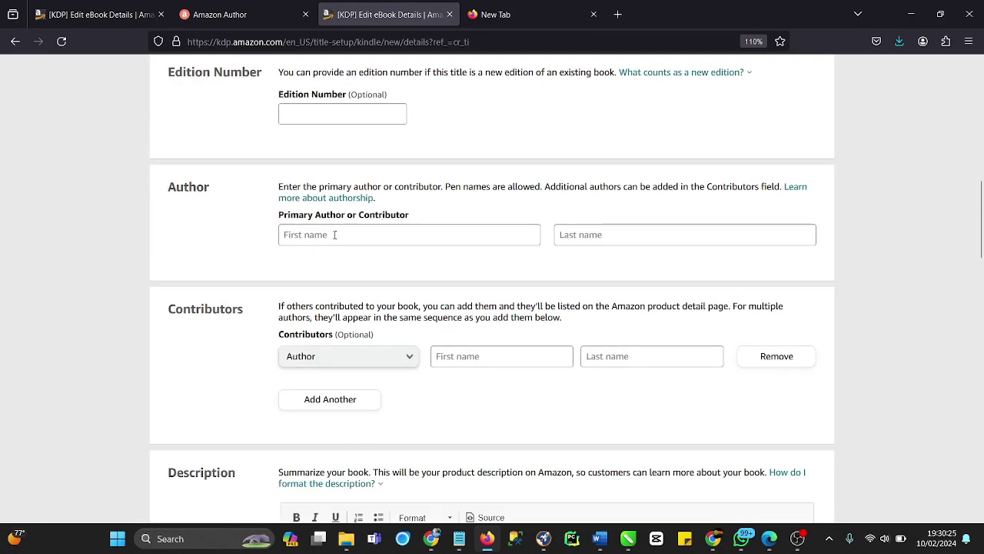
scroll(335, 254, "up", 1)
left_click(333, 308)
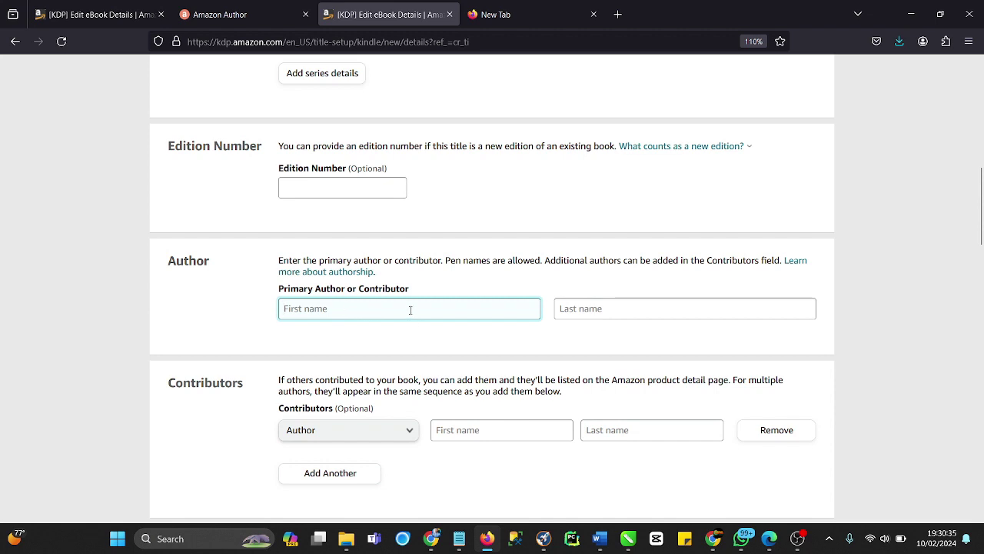
key("super+v")
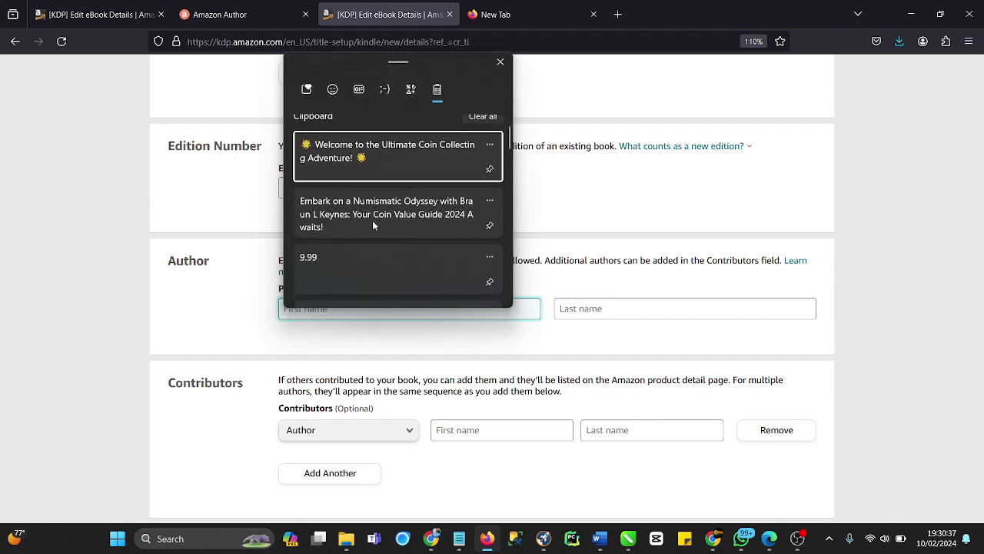
scroll(372, 222, "down", 1)
scroll(372, 225, "down", 8)
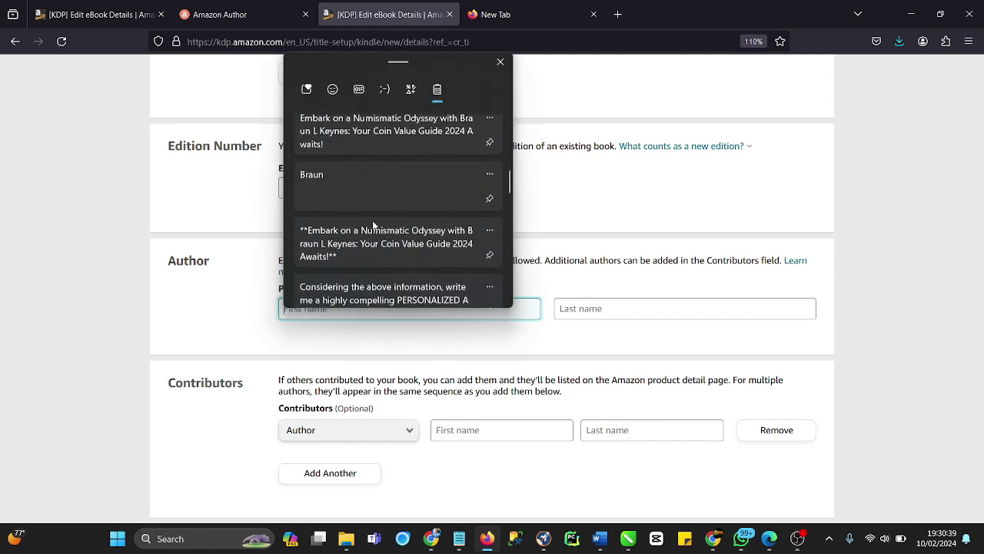
scroll(369, 227, "down", 1)
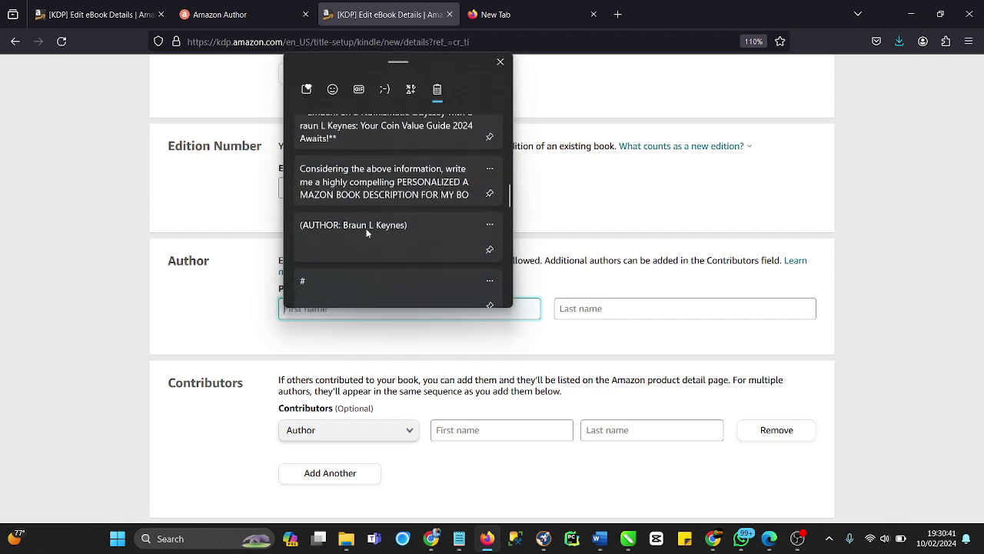
scroll(366, 233, "down", 1)
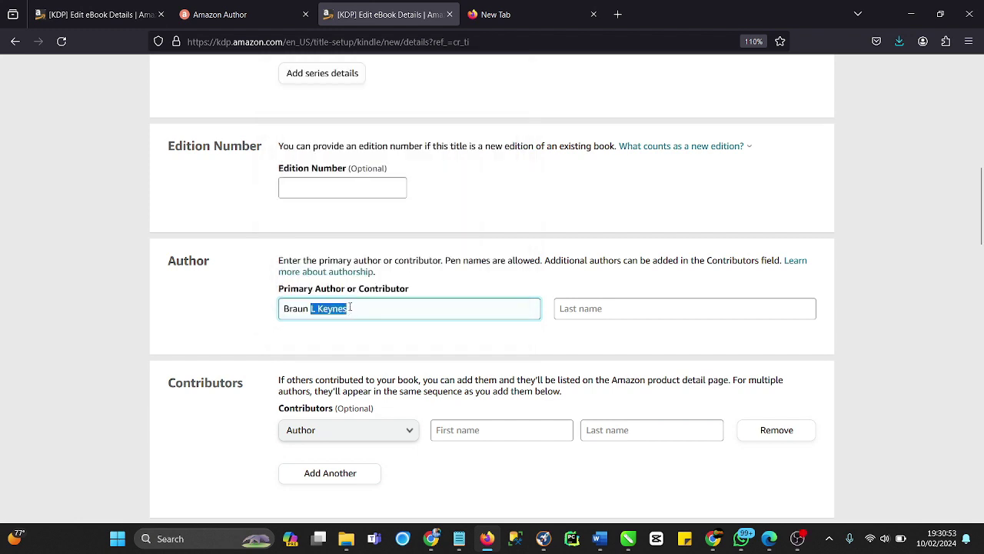
key("ctrl+x")
left_click(564, 310)
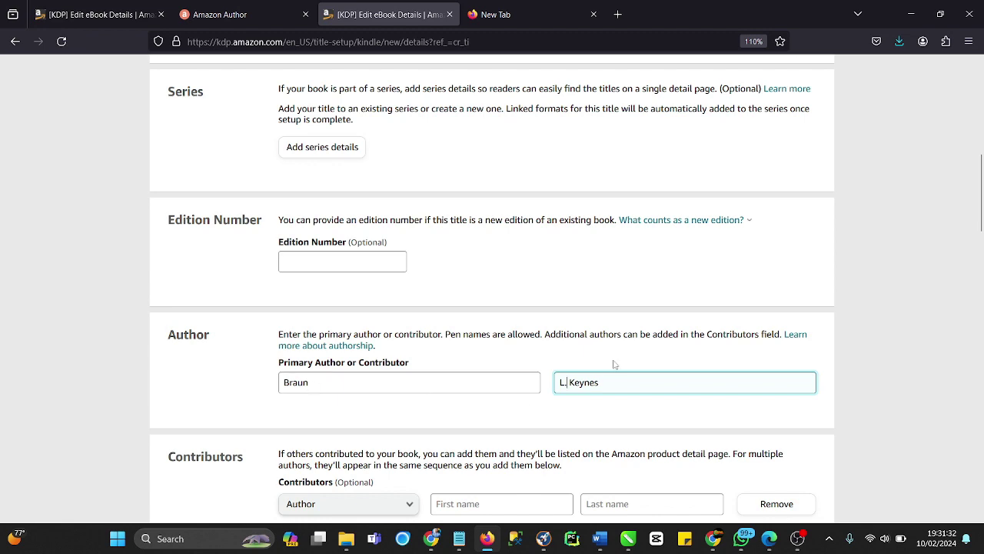
Check which contributor roles can be chosen in the Contributors section, leaving Author selected
scroll(613, 375, "down", 1)
scroll(612, 313, "down", 2)
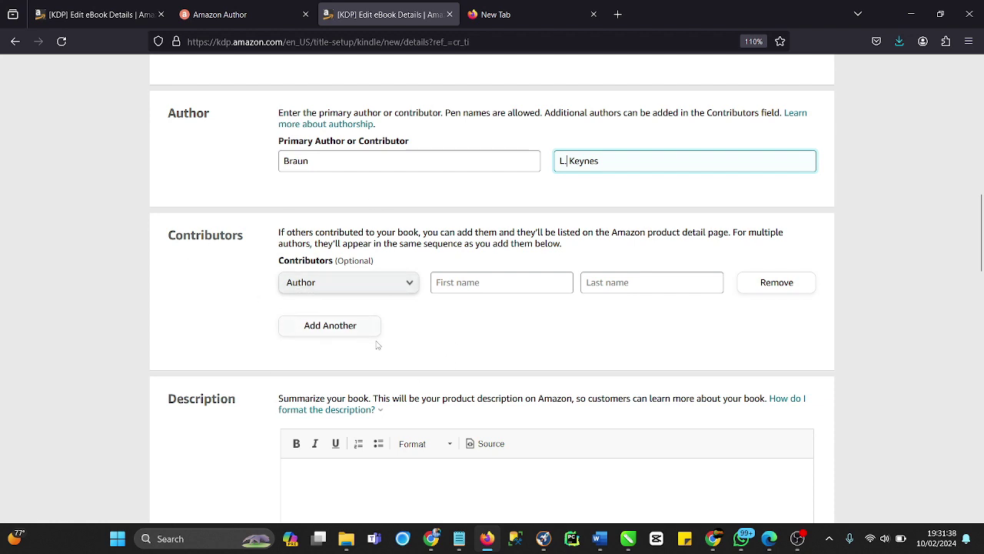
left_click(408, 286)
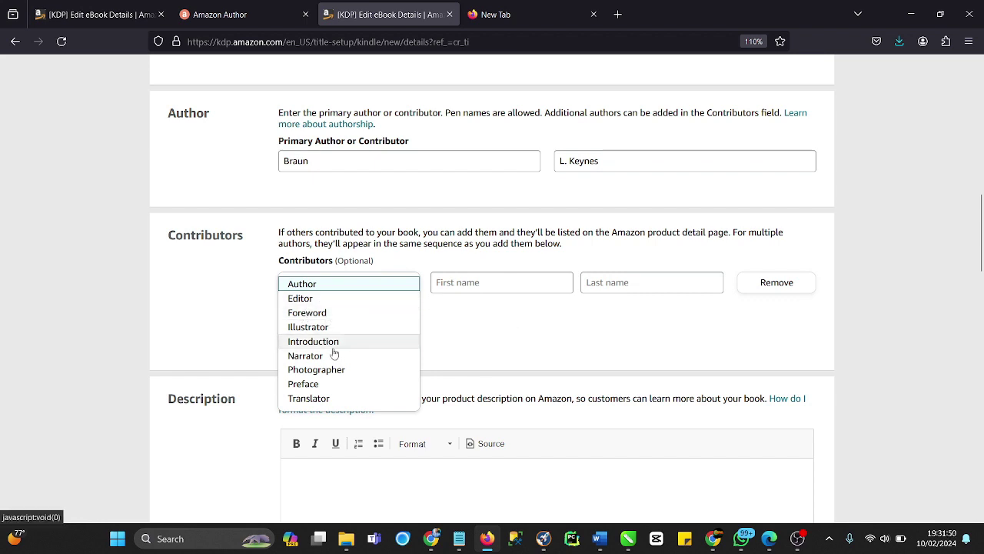
scroll(350, 350, "down", 1)
scroll(350, 350, "down", 1)
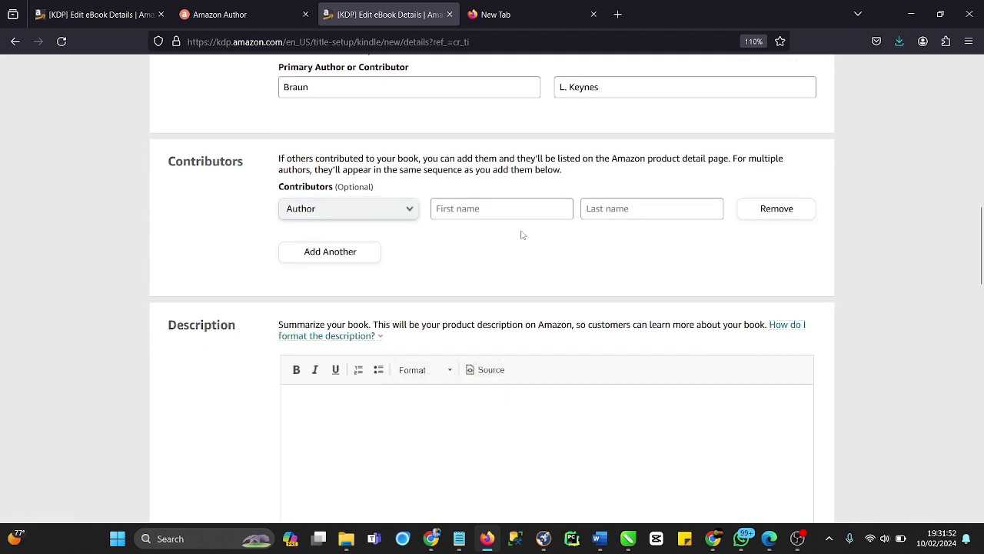
Place the text cursor in the empty book Description editor
scroll(350, 243, "down", 2)
scroll(461, 221, "down", 2)
left_click(313, 259)
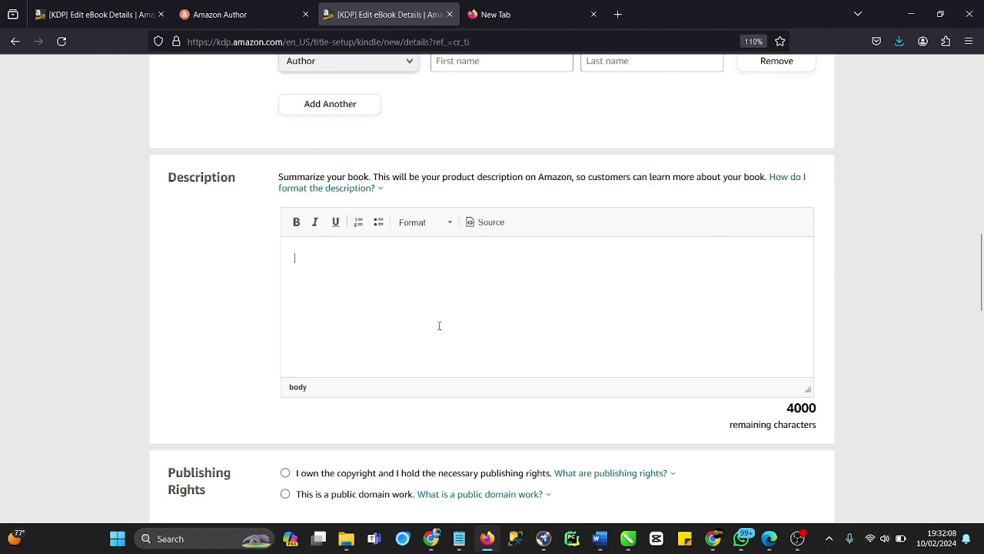
Switch to ChatGPT in Chrome, find the Amazon book description prompt in the Redbook 2024 Guide chat, and enlarge the page for reading
mouse_move(419, 546)
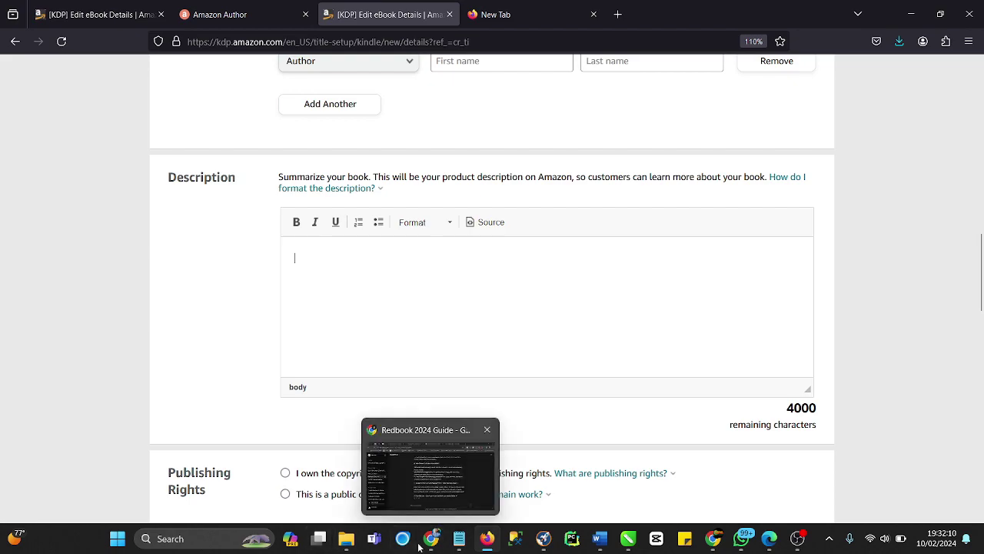
left_click(429, 469)
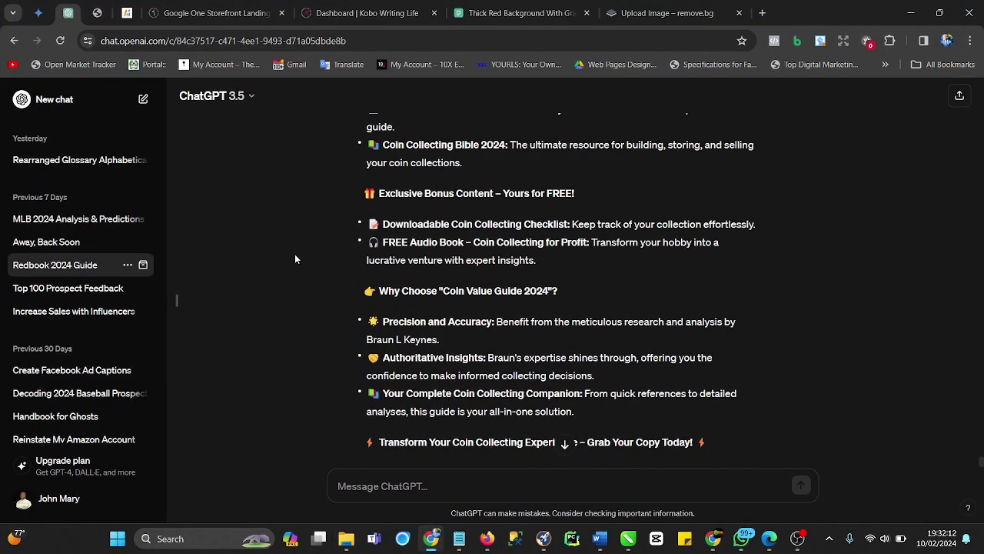
scroll(295, 259, "up", 7)
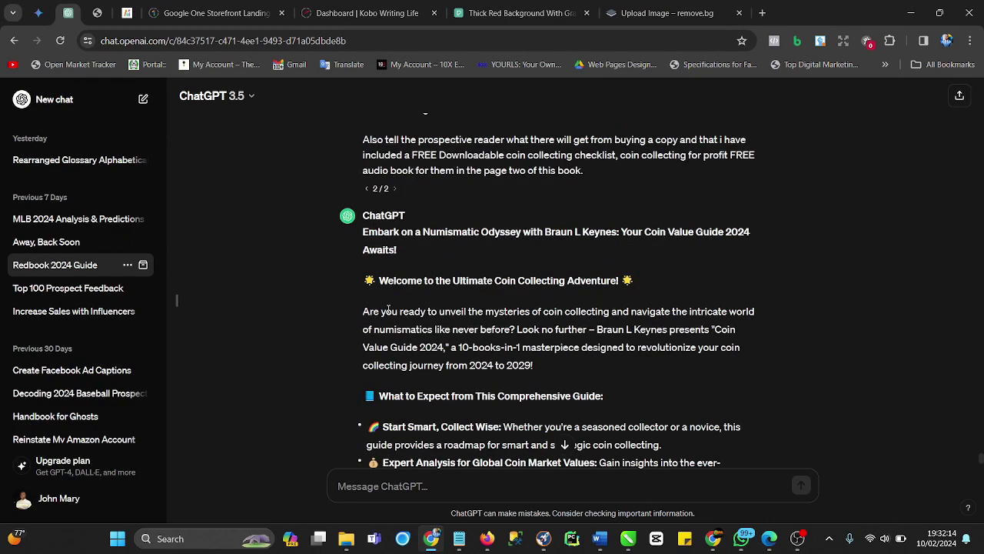
scroll(388, 310, "up", 2)
scroll(384, 299, "up", 5)
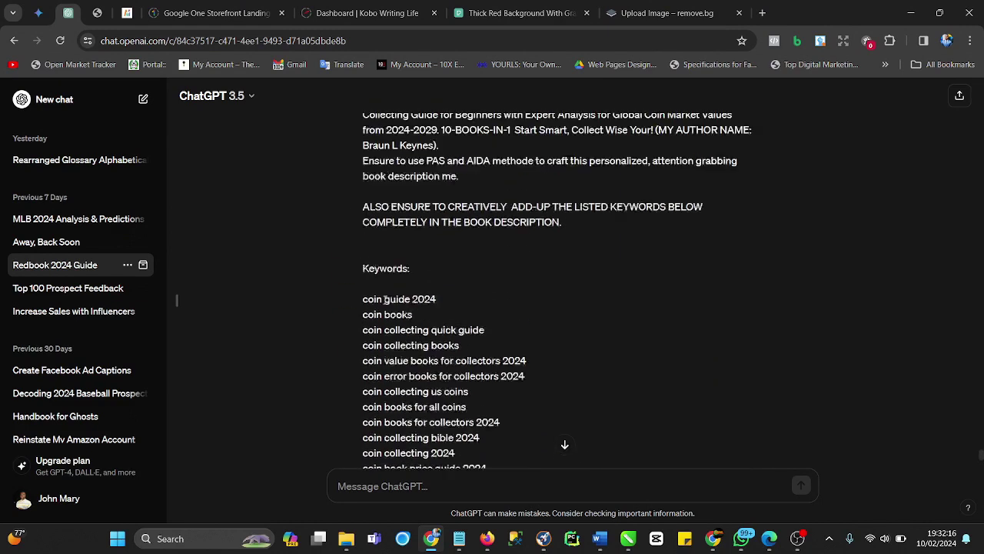
scroll(383, 298, "up", 3)
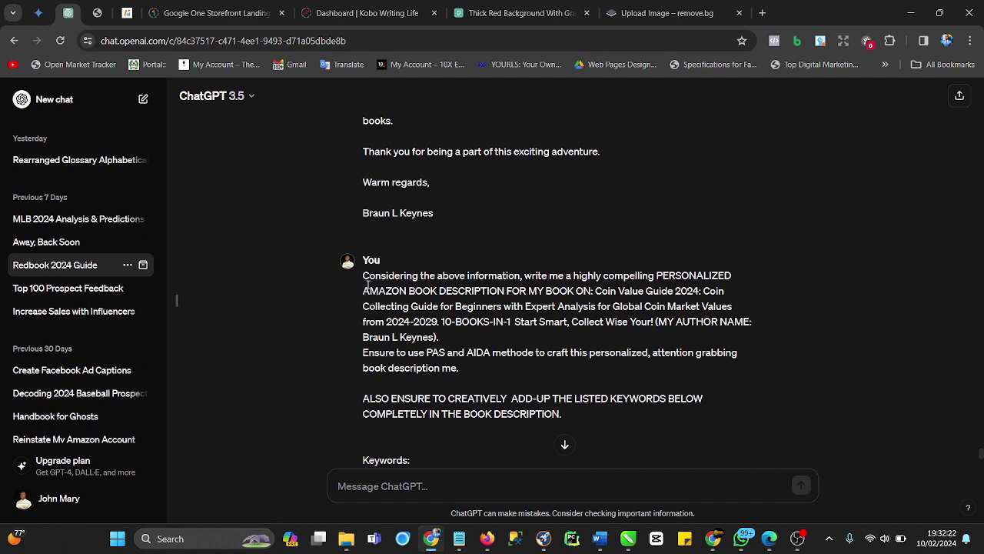
key("ctrl+plus")
key("ctrl+plus")
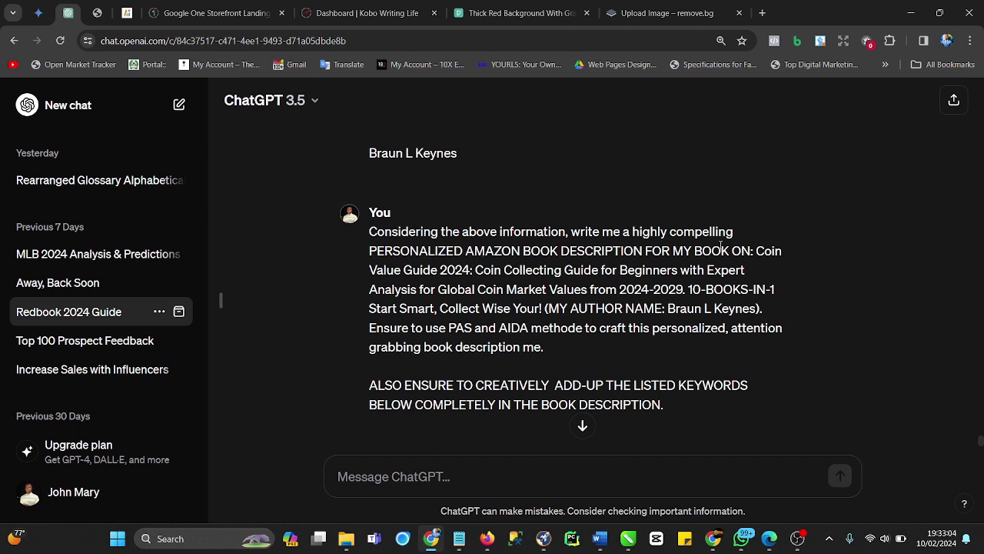
Examine the book title, author name and PAS and AIDA writing instructions in the ChatGPT description prompt
left_click_drag(756, 250, 759, 307)
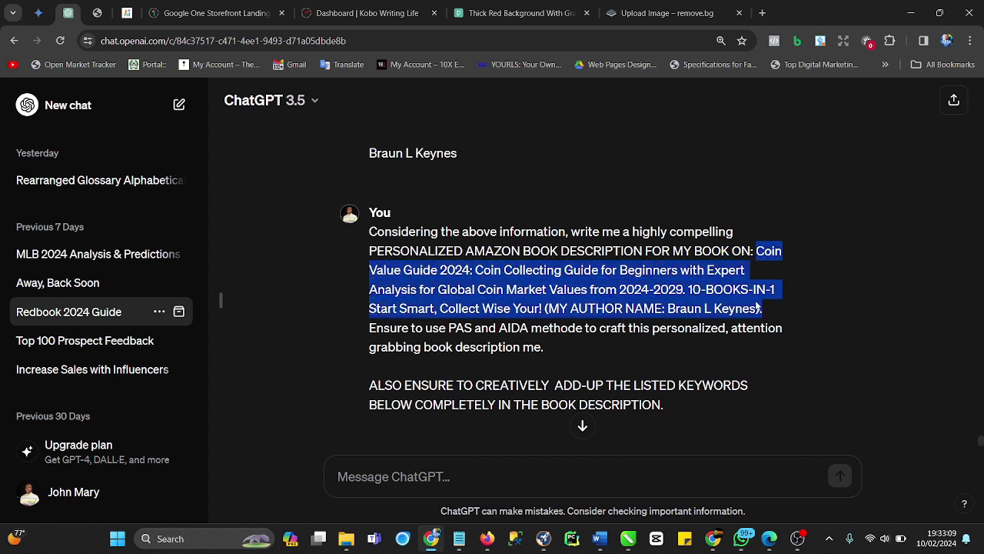
left_click(451, 329)
left_click_drag(449, 328, 468, 332)
left_click(465, 332)
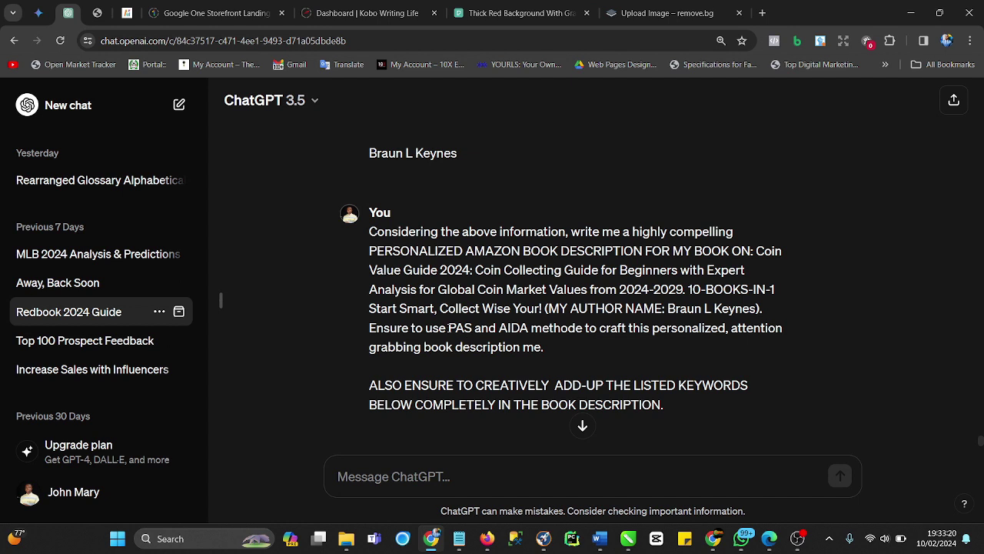
left_click_drag(449, 330, 465, 329)
left_click_drag(472, 329, 505, 329)
left_click(506, 330)
left_click(511, 328)
left_click_drag(522, 329, 529, 329)
scroll(490, 322, "down", 1)
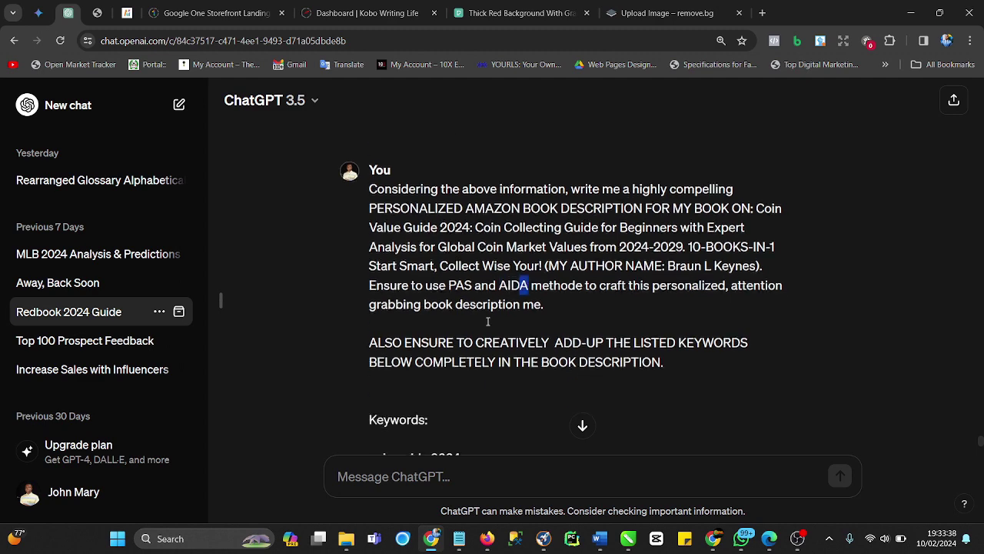
scroll(486, 322, "up", 1)
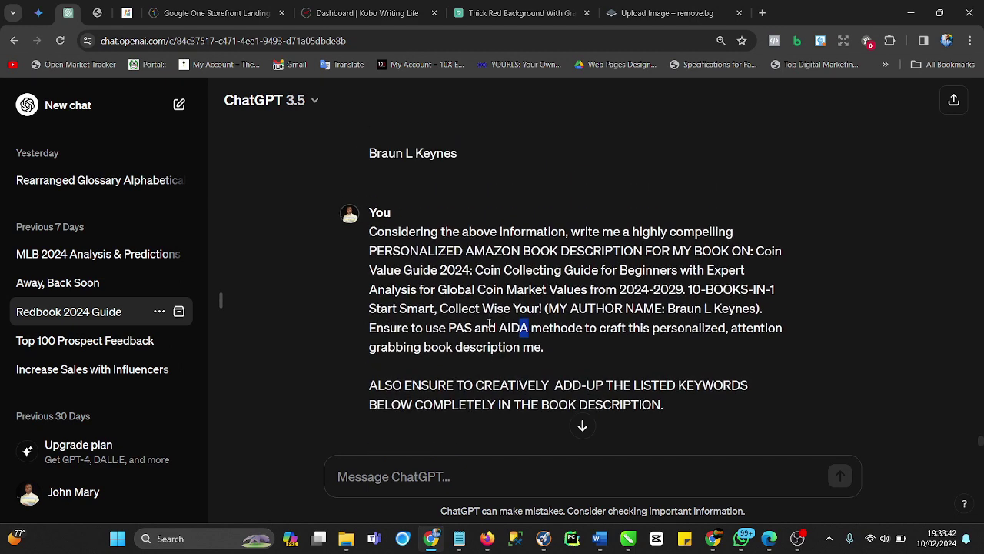
scroll(490, 321, "down", 1)
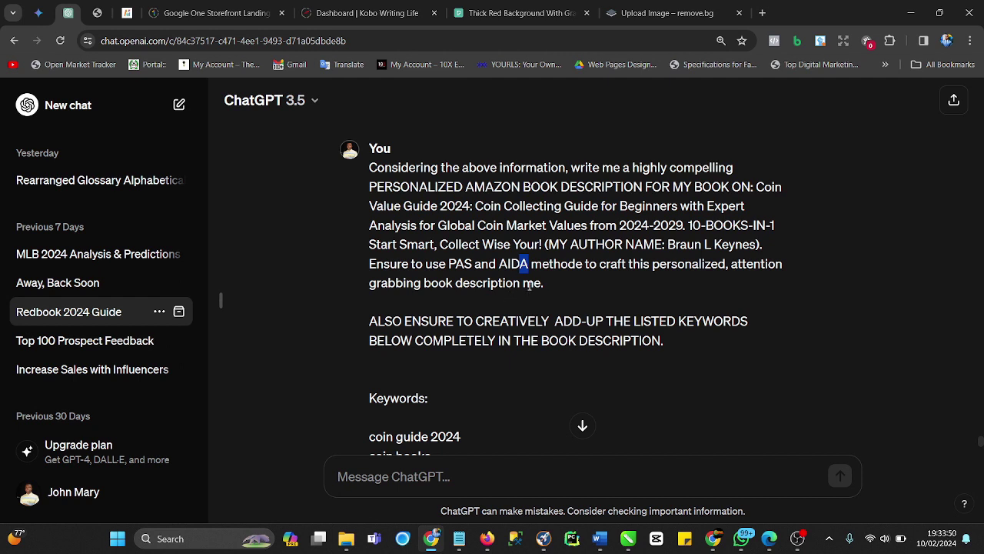
Examine the prompt's instruction to include the listed keywords and read through the coin collecting keyword list
left_click(524, 284)
scroll(598, 359, "down", 7)
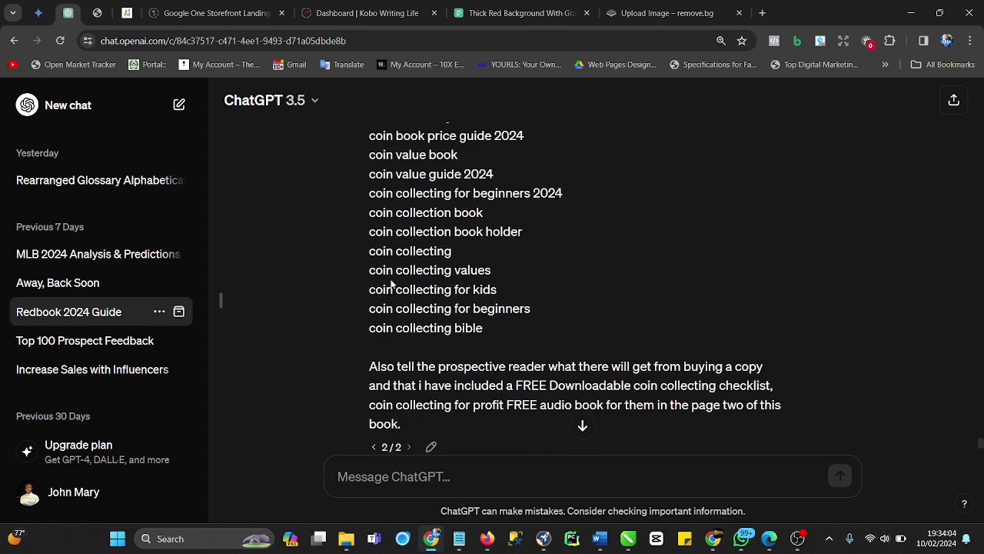
scroll(391, 284, "up", 4)
scroll(388, 278, "up", 1)
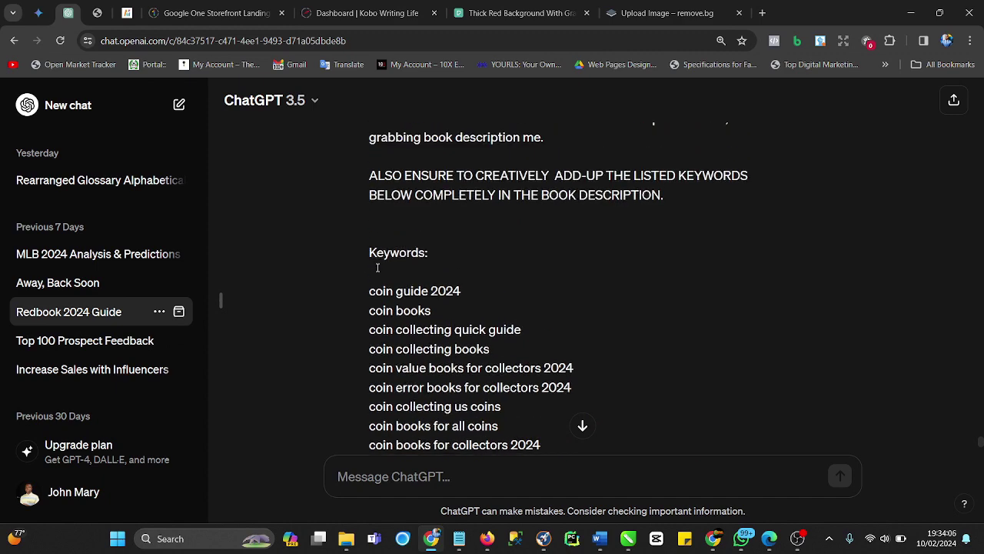
scroll(377, 267, "up", 1)
left_click(418, 387, "shift")
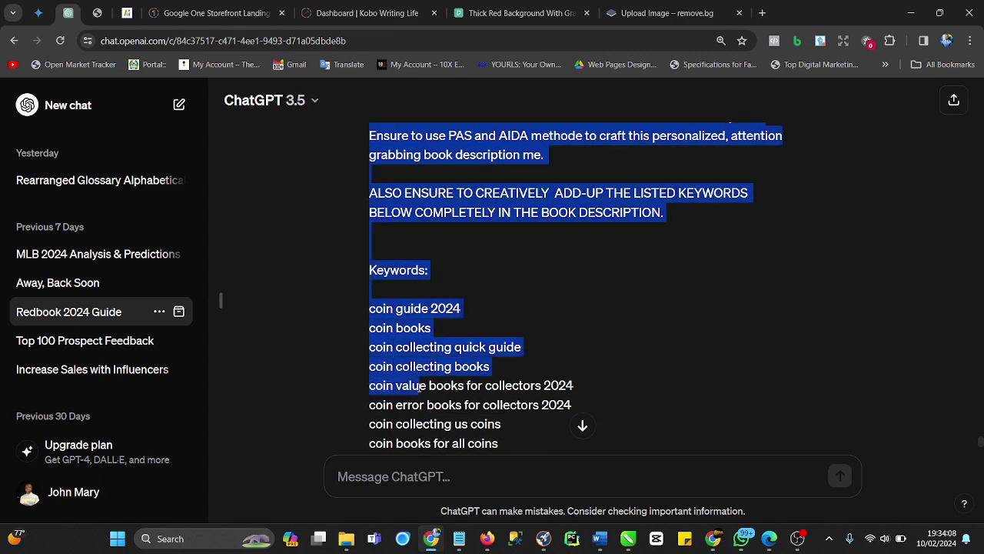
left_click_drag(418, 386, 504, 427)
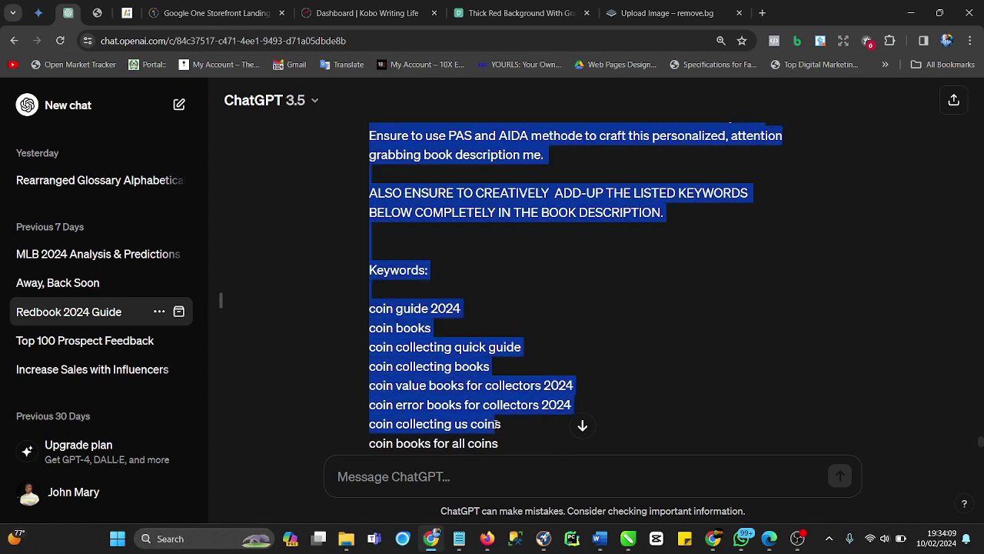
left_click(435, 369)
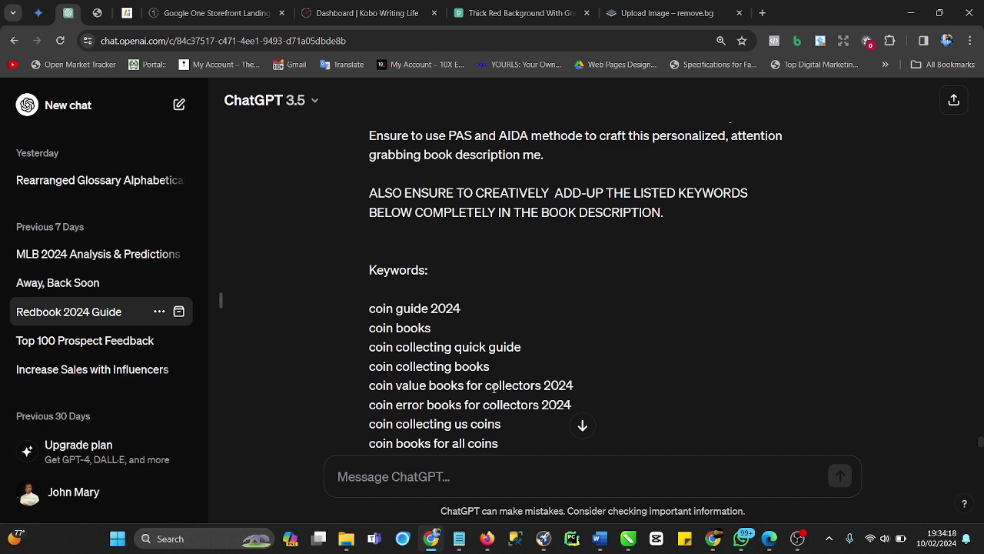
scroll(495, 389, "up", 1)
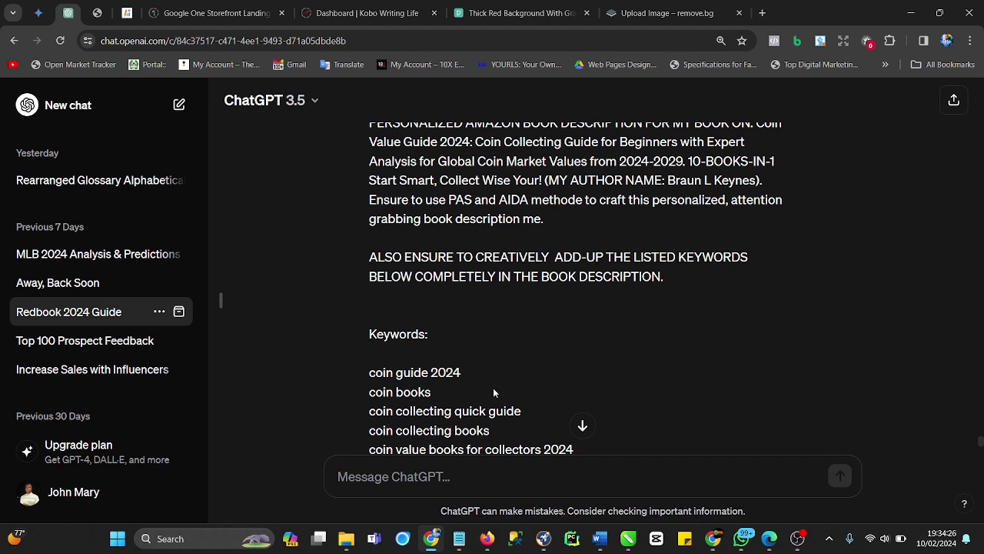
scroll(500, 396, "down", 1)
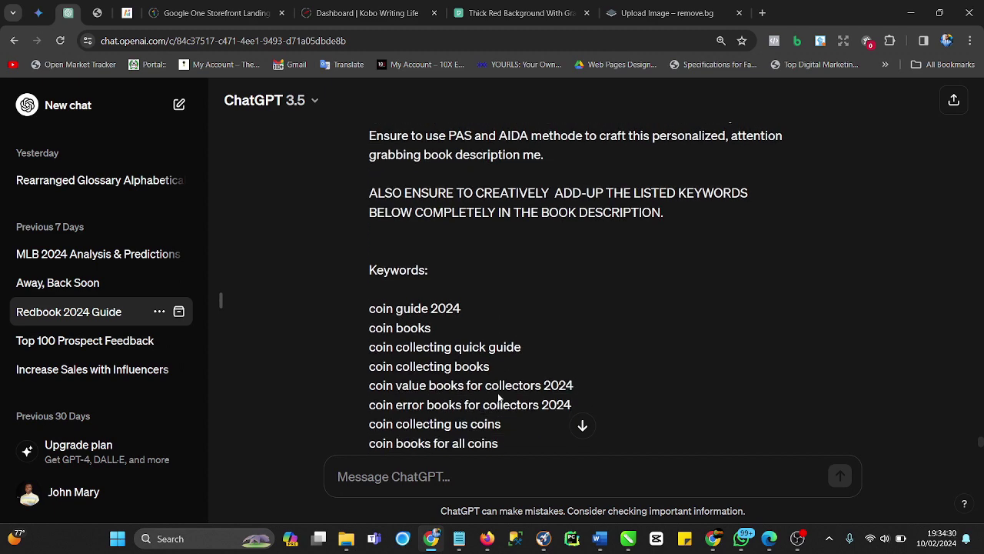
scroll(500, 396, "down", 1)
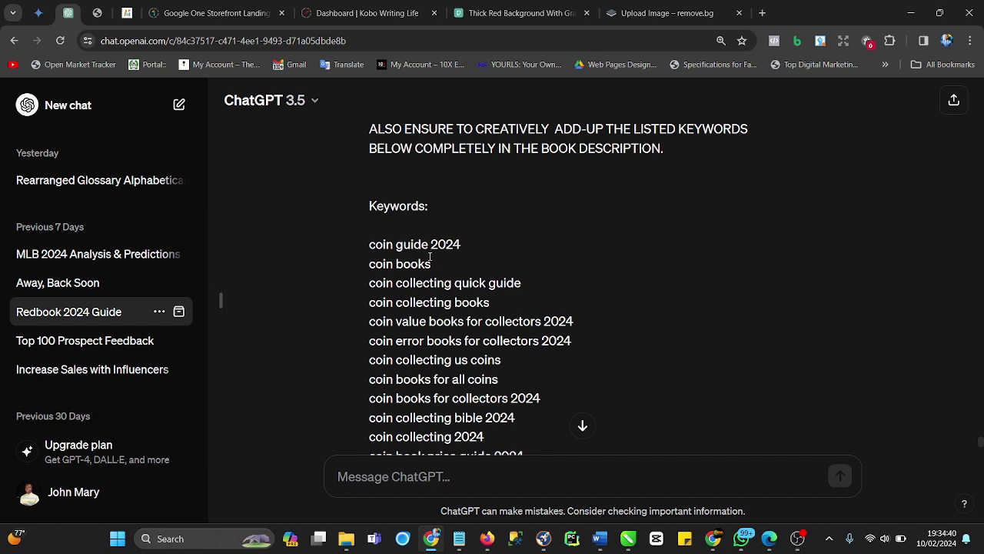
scroll(408, 257, "down", 1)
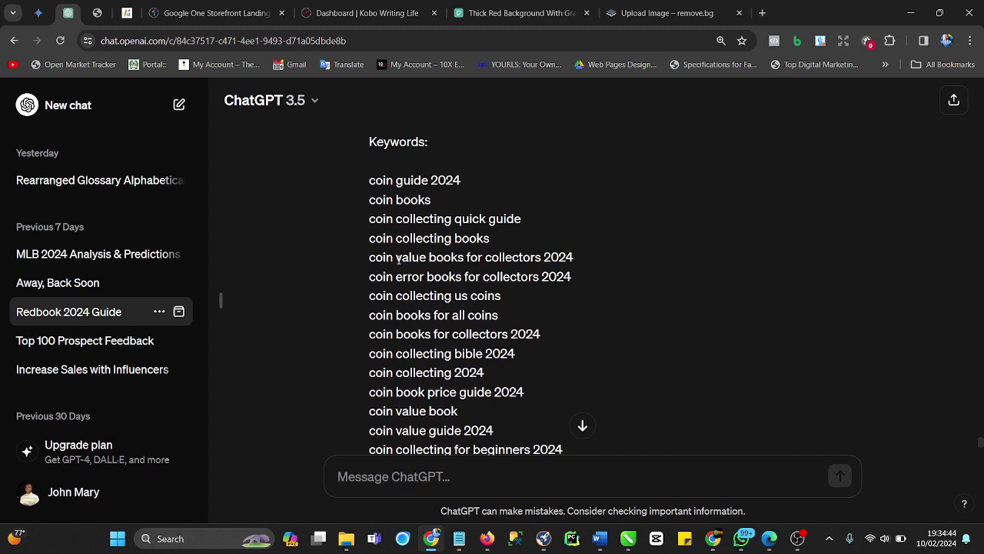
Read the prompt's free checklist and audio book request, and review ChatGPT's generated book description through to its end
scroll(388, 271, "down", 5)
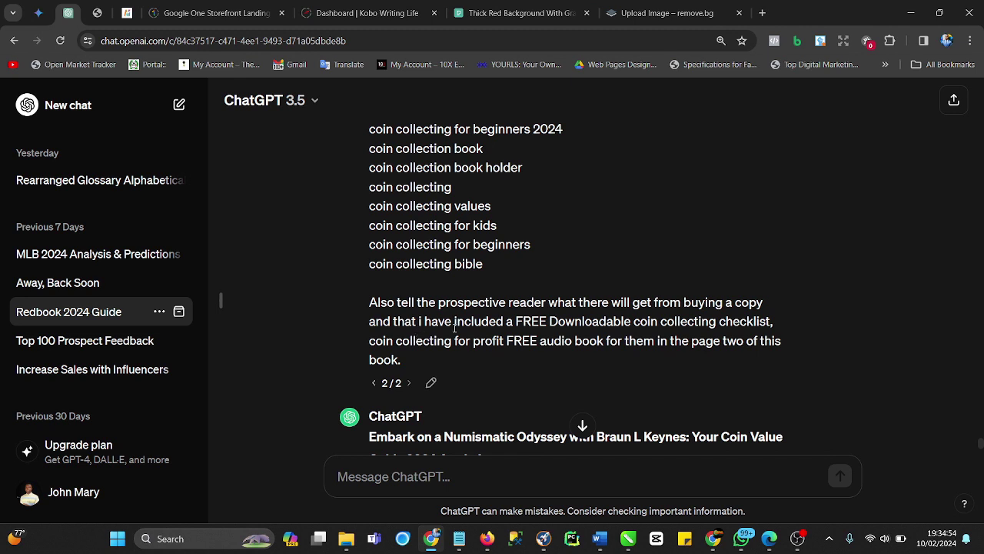
left_click_drag(516, 321, 648, 345)
scroll(456, 342, "down", 2)
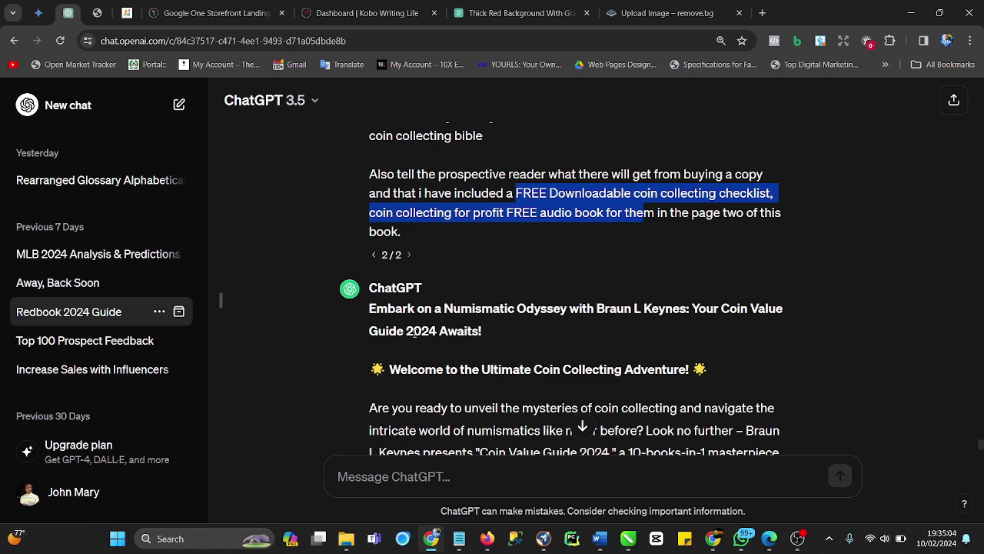
scroll(415, 332, "down", 1)
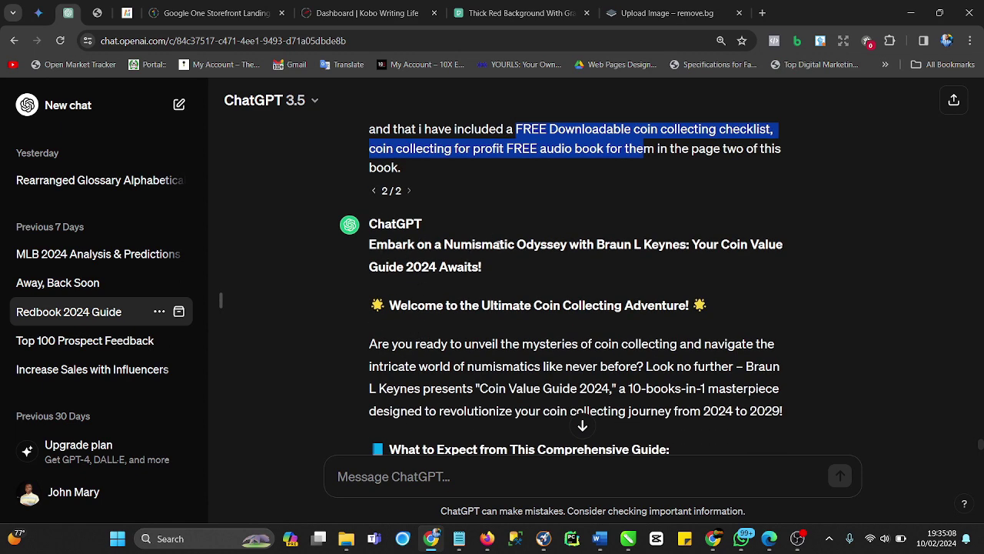
scroll(513, 286, "down", 7)
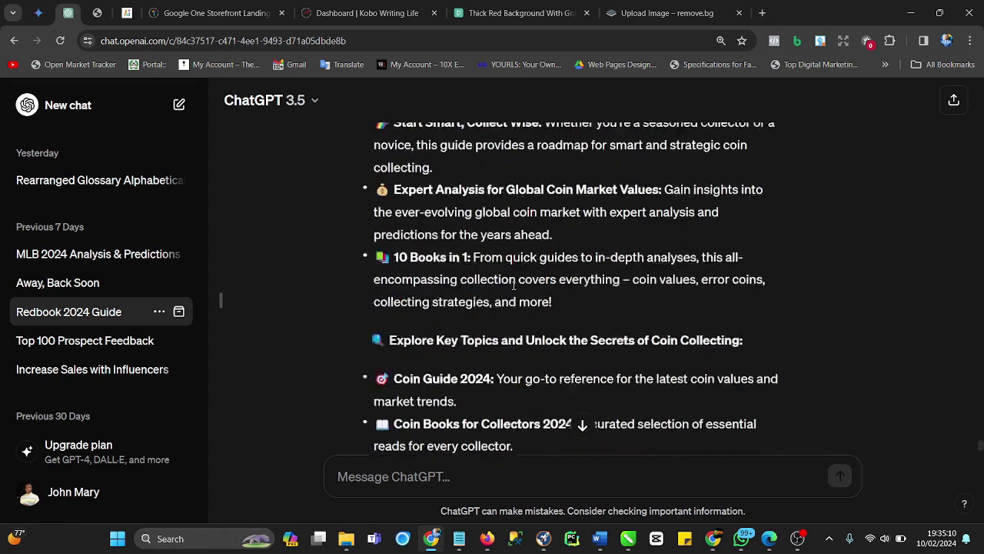
scroll(513, 286, "down", 7)
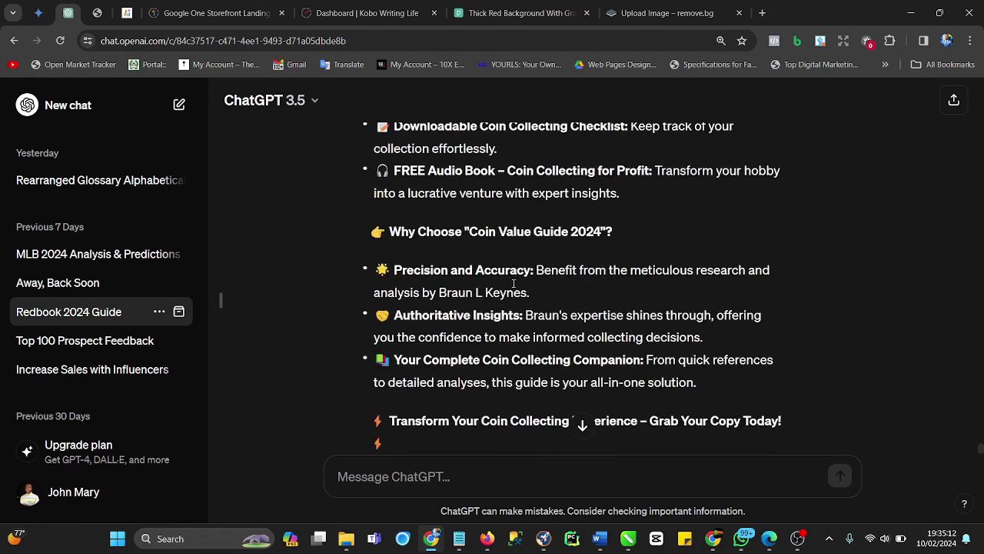
scroll(513, 284, "down", 2)
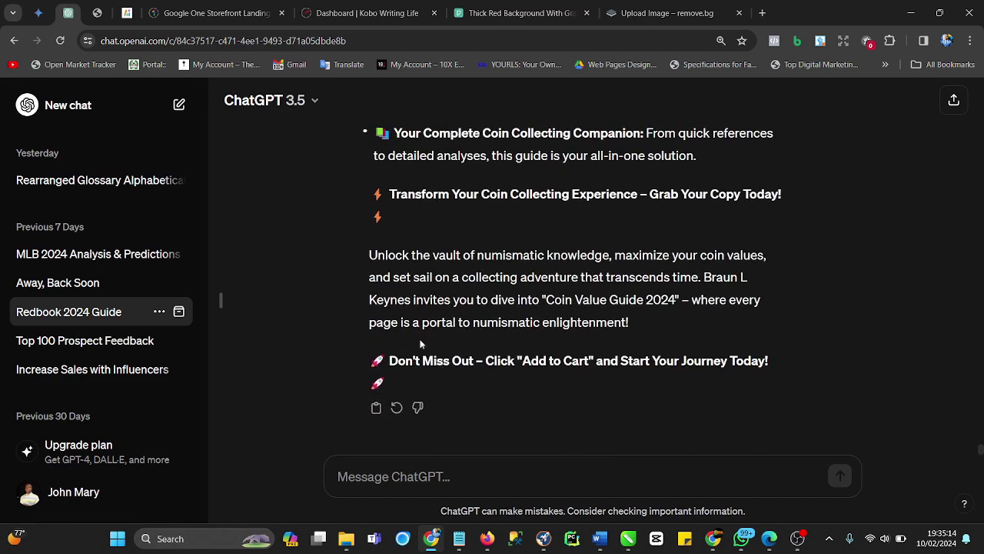
Copy ChatGPT's generated book description and paste it into the Description editor of the KDP eBook details page in Firefox
left_click(376, 409)
left_click(485, 540)
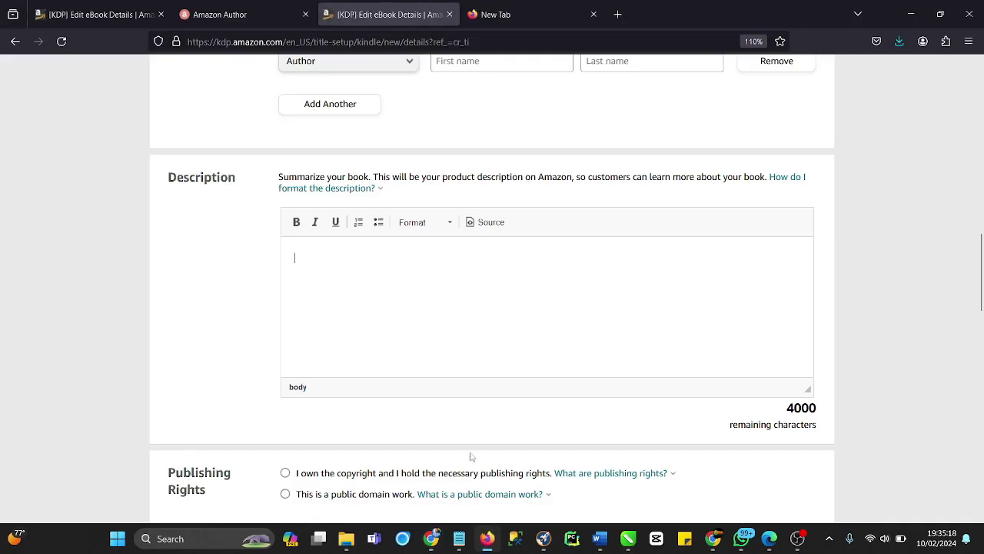
left_click(302, 262)
right_click(307, 257)
left_click(340, 353)
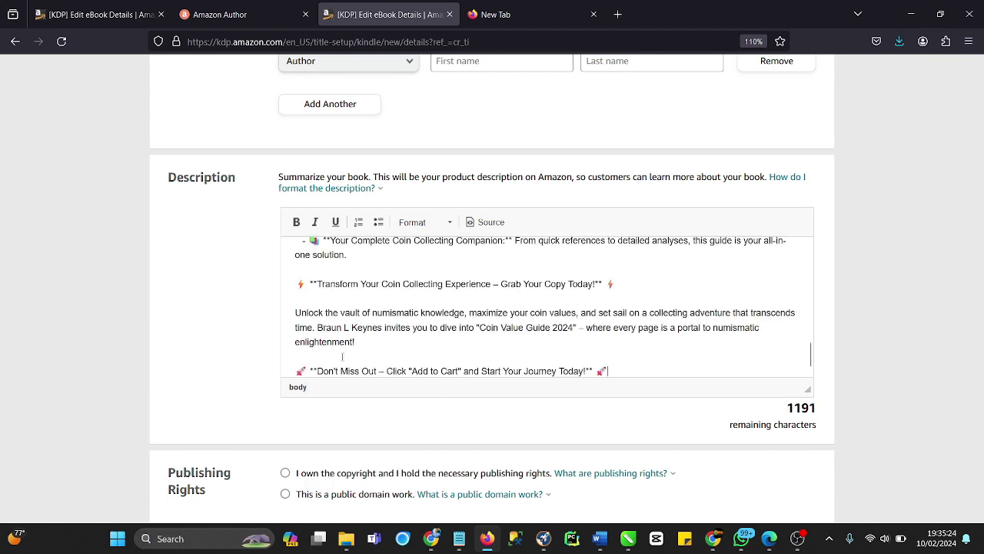
Inspect the pasted description from its beginning for stray asterisks, marking one before the opening headline
scroll(342, 357, "up", 10)
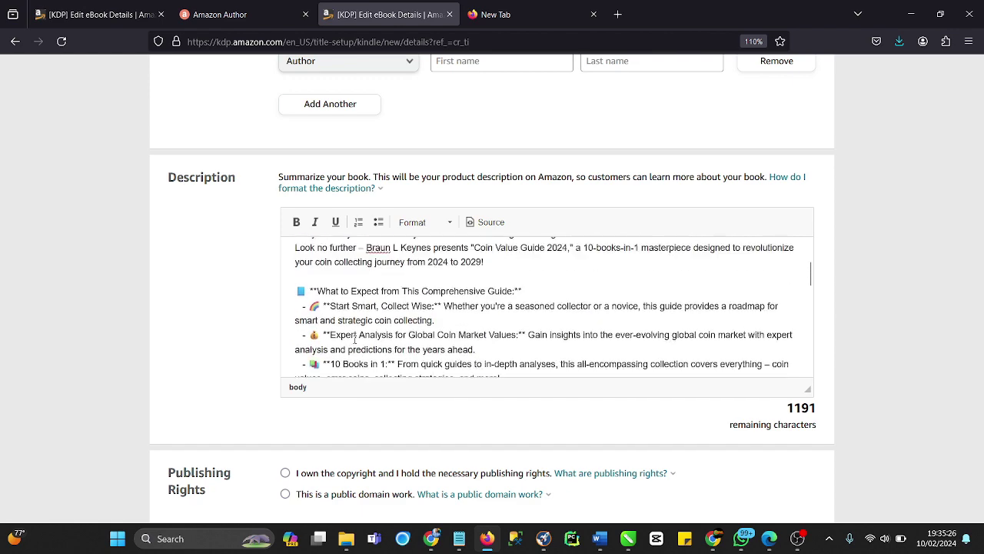
scroll(356, 340, "up", 2)
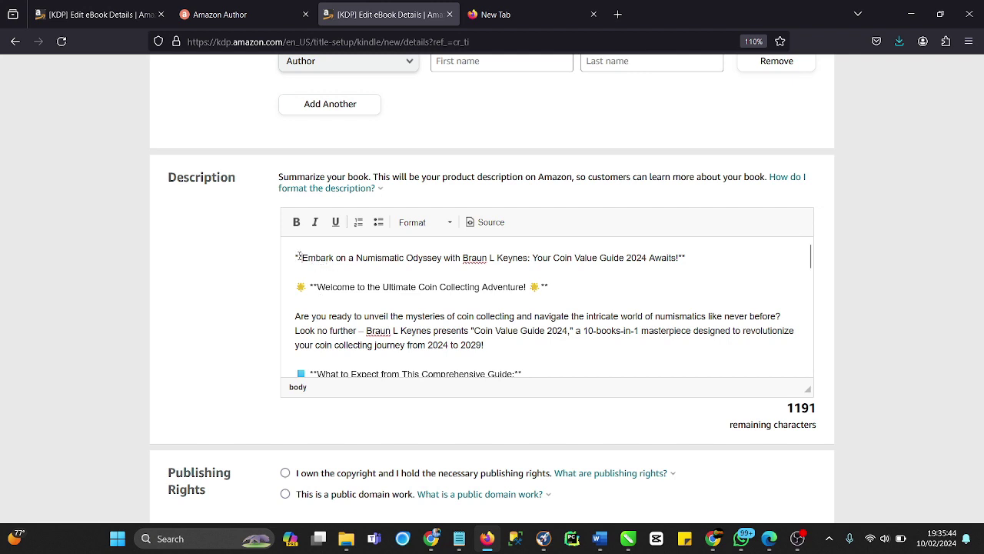
left_click_drag(297, 258, 292, 257)
Switch to the Notepad draft of the coin book description and look over the available editing commands
left_click(458, 538)
left_click(243, 260)
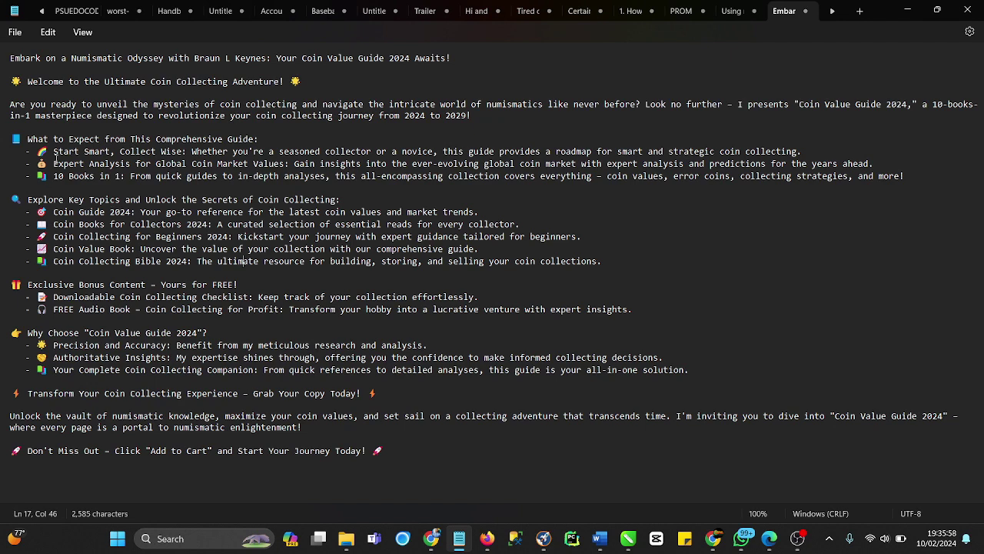
left_click(46, 34)
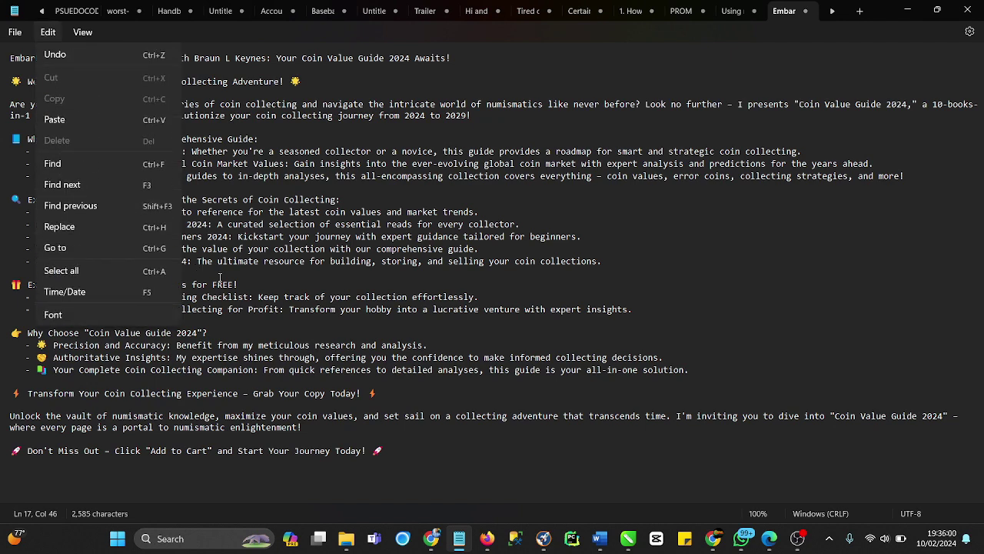
left_click(262, 264)
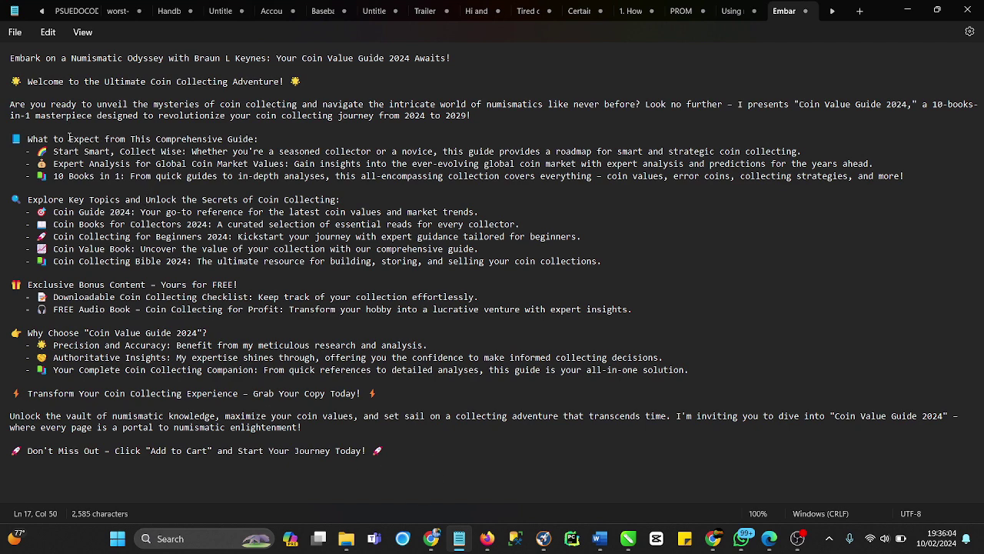
Replace all asterisks (*) in the Notepad description with nothing, and close the find and replace box
left_click(45, 32)
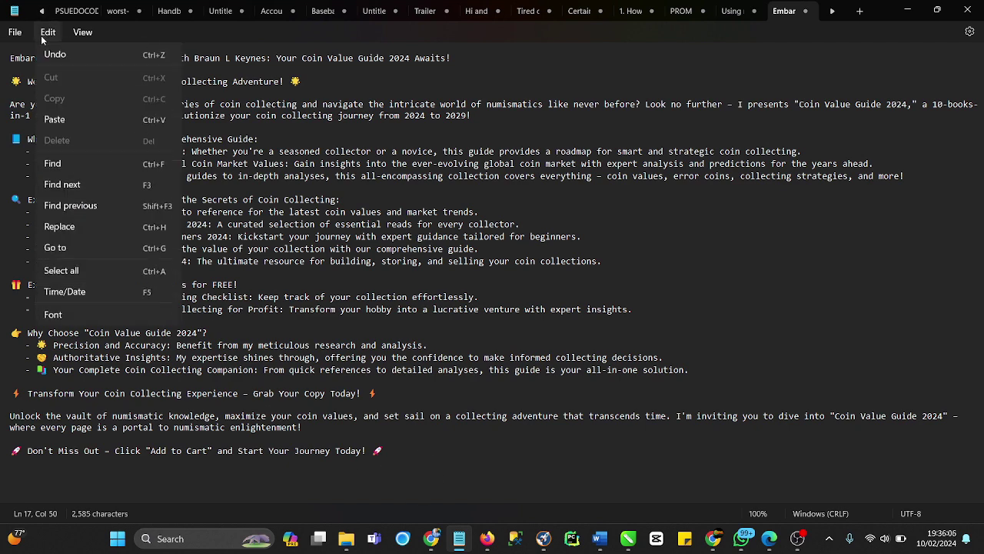
left_click(59, 226)
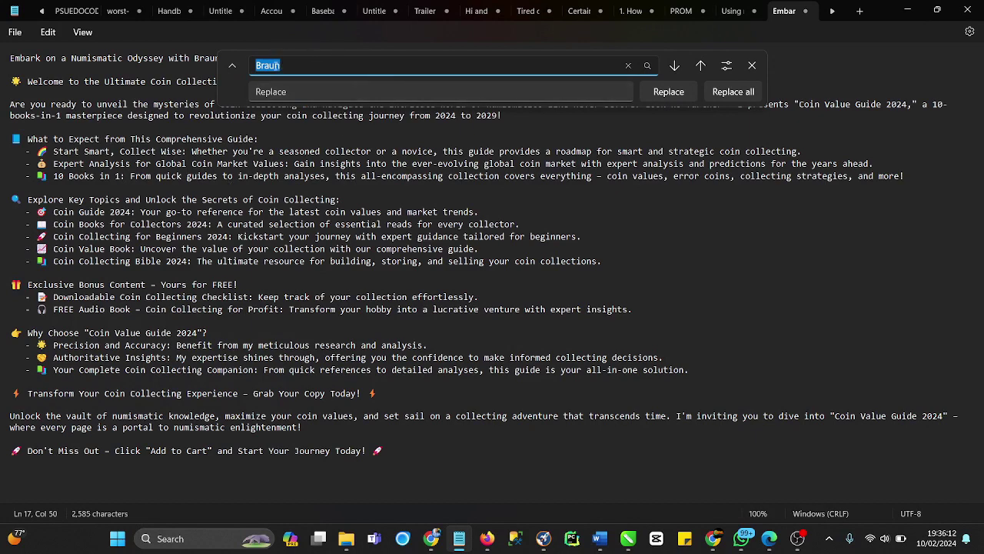
key("BackSpace")
left_click(310, 90)
left_click(269, 66)
left_click_drag(268, 64, 243, 65)
left_click(301, 93)
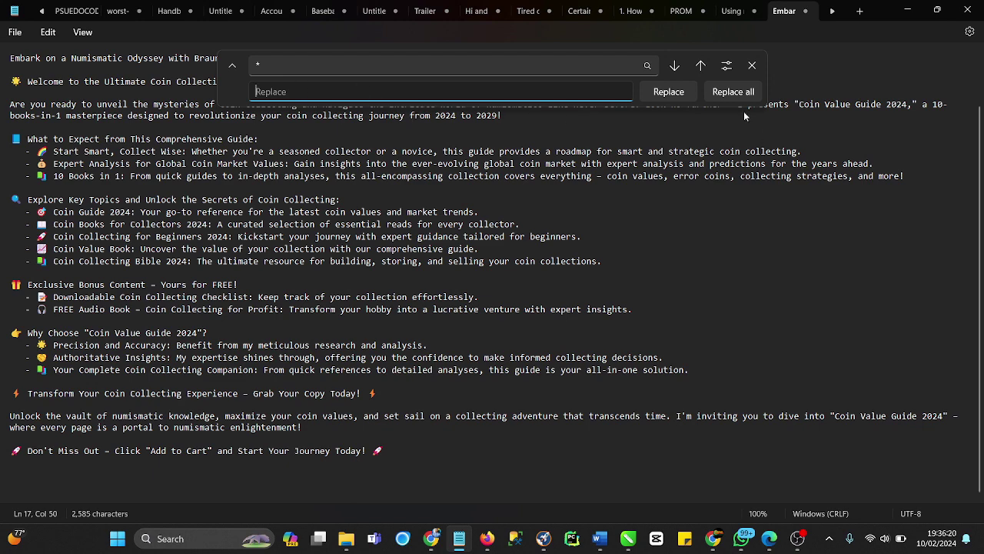
left_click(731, 93)
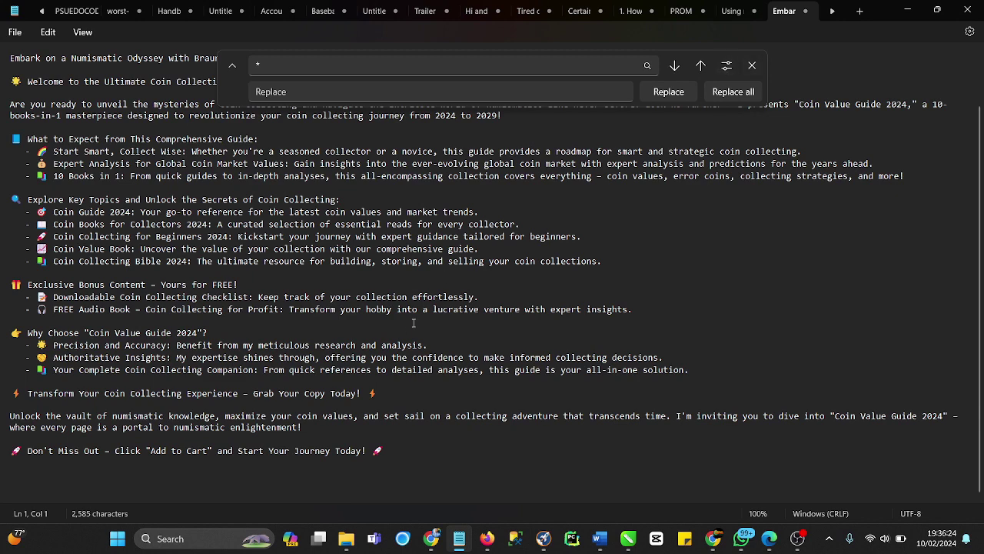
left_click(382, 308)
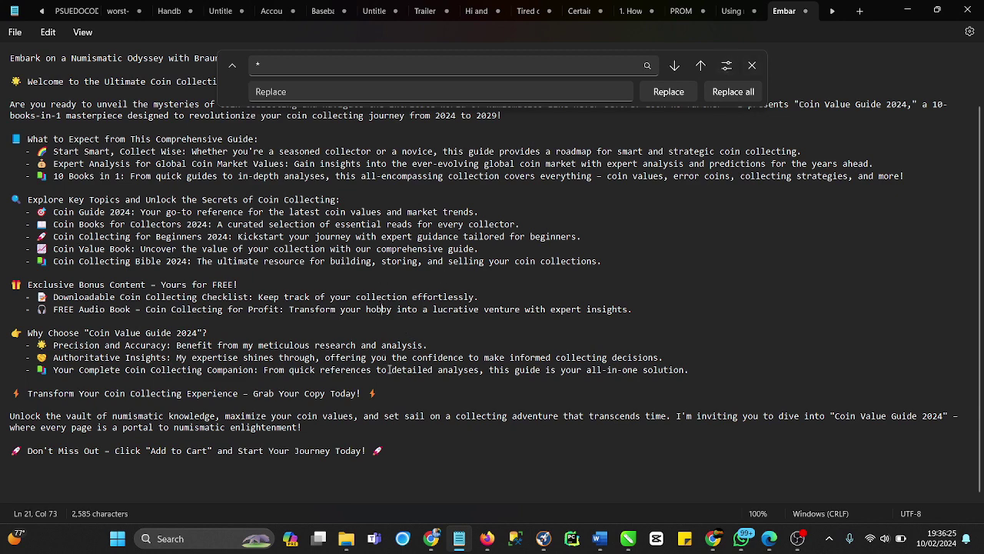
left_click(752, 65)
Copy the entire cleaned description from Notepad and return to the KDP eBook details page in Firefox
left_click(401, 453)
key("ctrl+a")
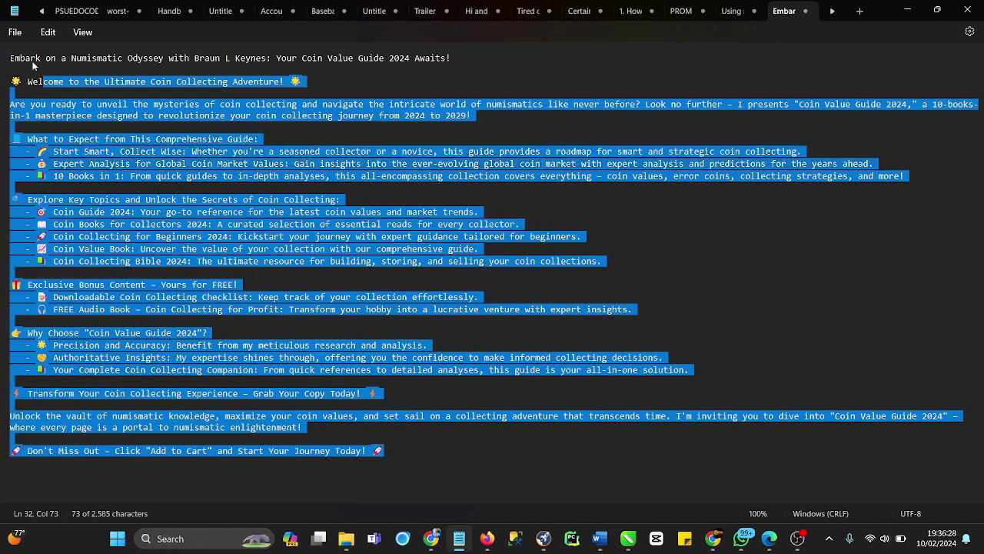
right_click(198, 146)
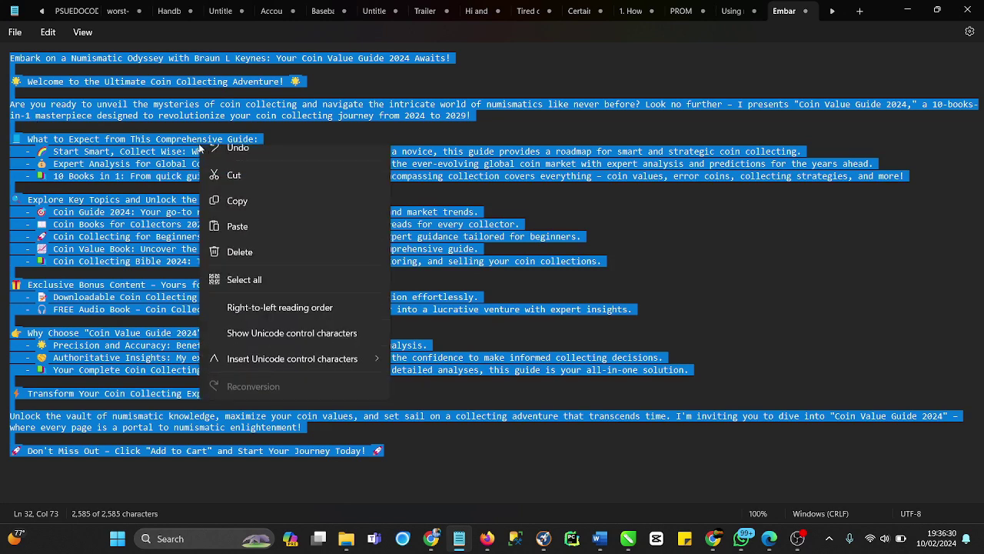
left_click(235, 211)
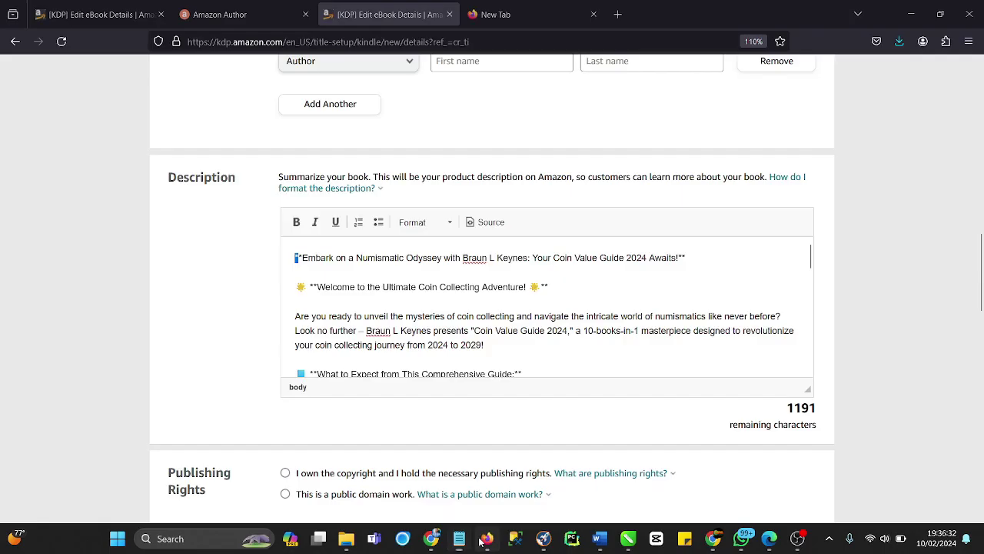
Replace the entire KDP book description with the asterisk-free text copied from Notepad
left_click(488, 539)
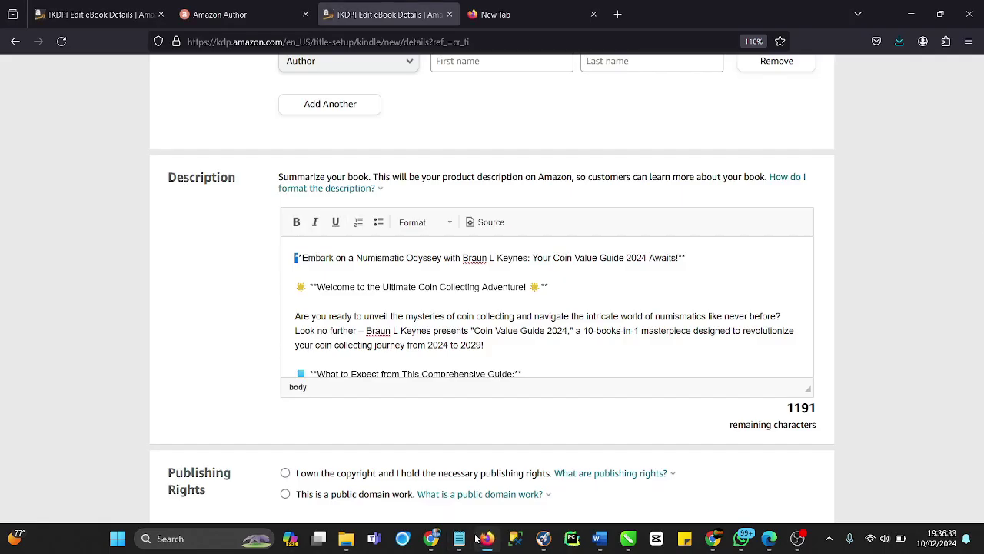
right_click(398, 307)
left_click(457, 454)
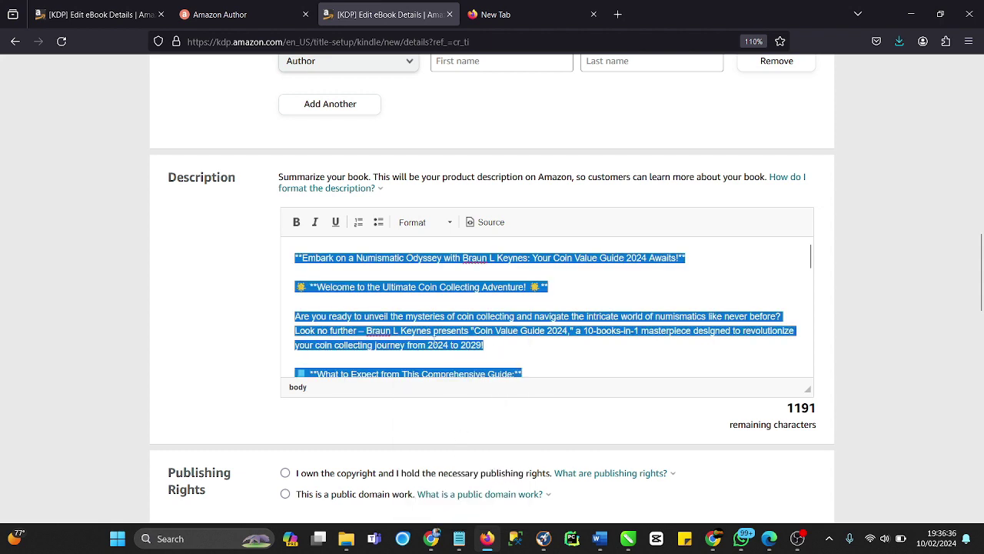
key("BackSpace")
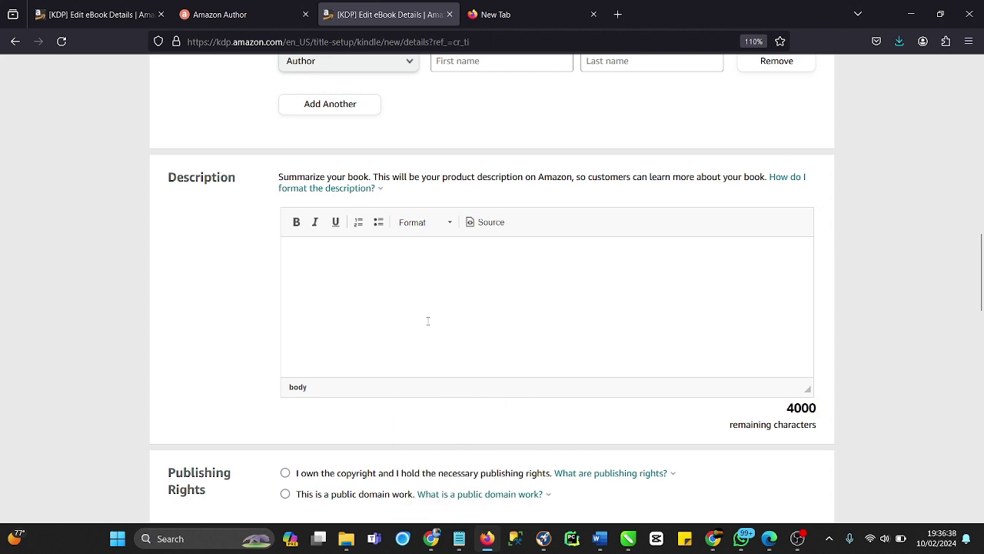
right_click(350, 277)
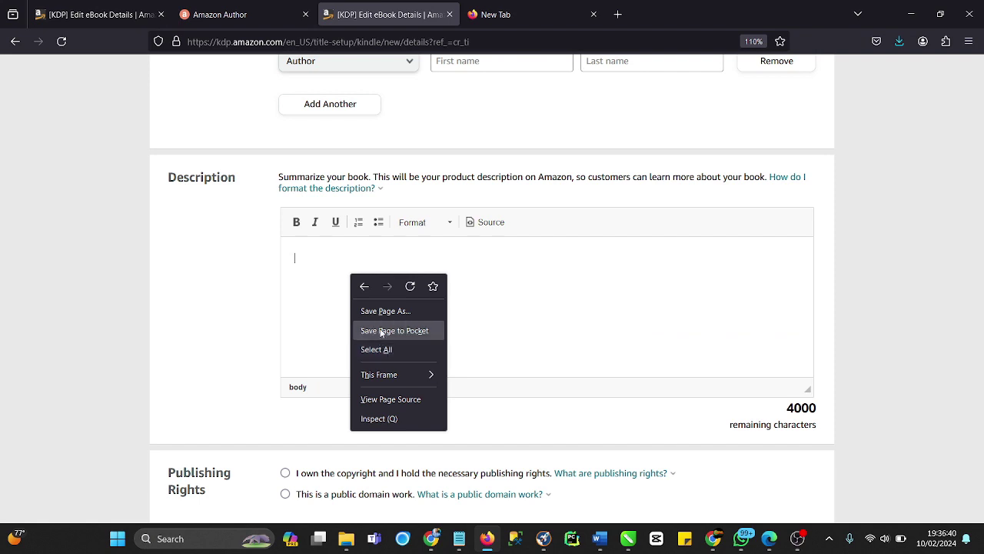
left_click(305, 262)
right_click(303, 258)
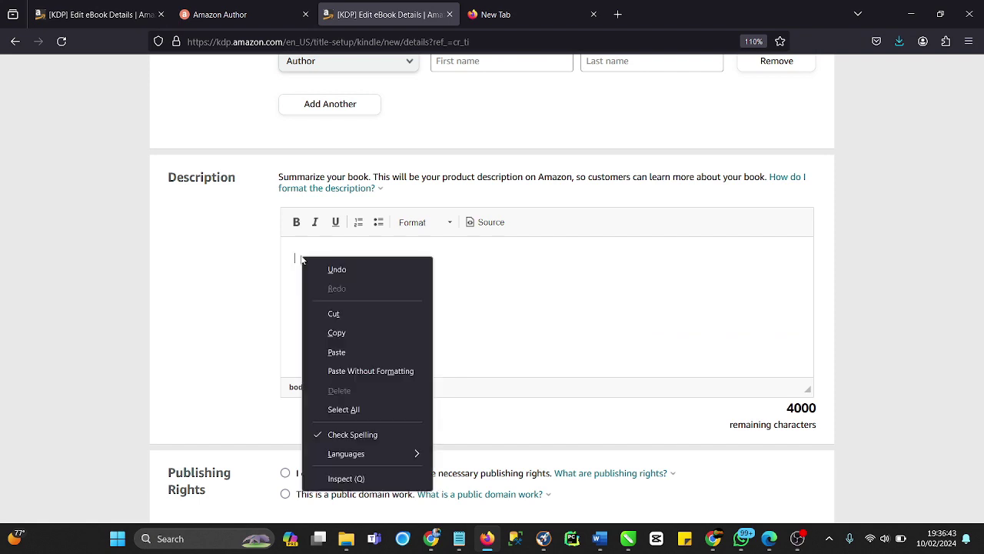
left_click(336, 351)
Bold the description's two opening lines, the "Embark on a Numismatic Odyssey" headline and "Welcome to the Ultimate Coin Collecting Adventure!"
scroll(357, 318, "up", 10)
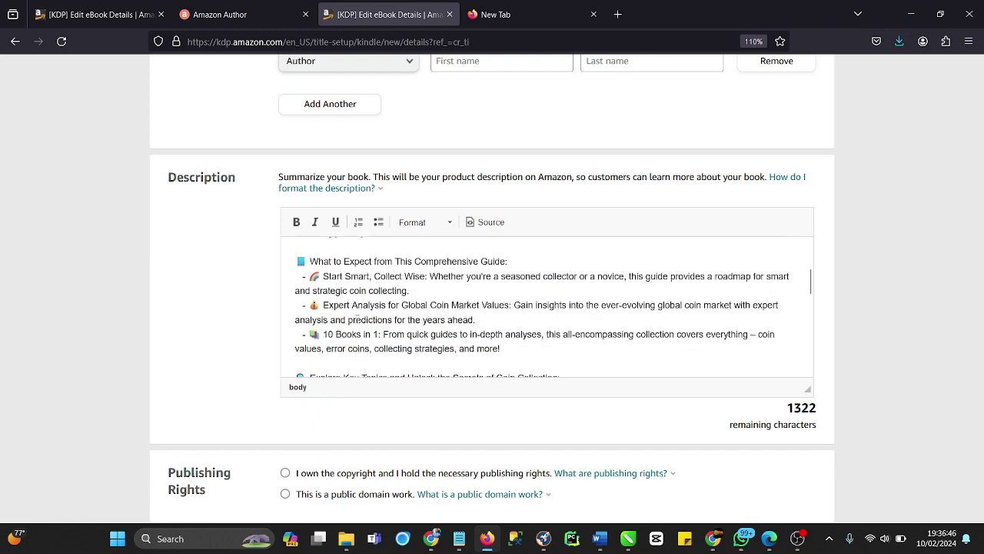
scroll(374, 304, "up", 4)
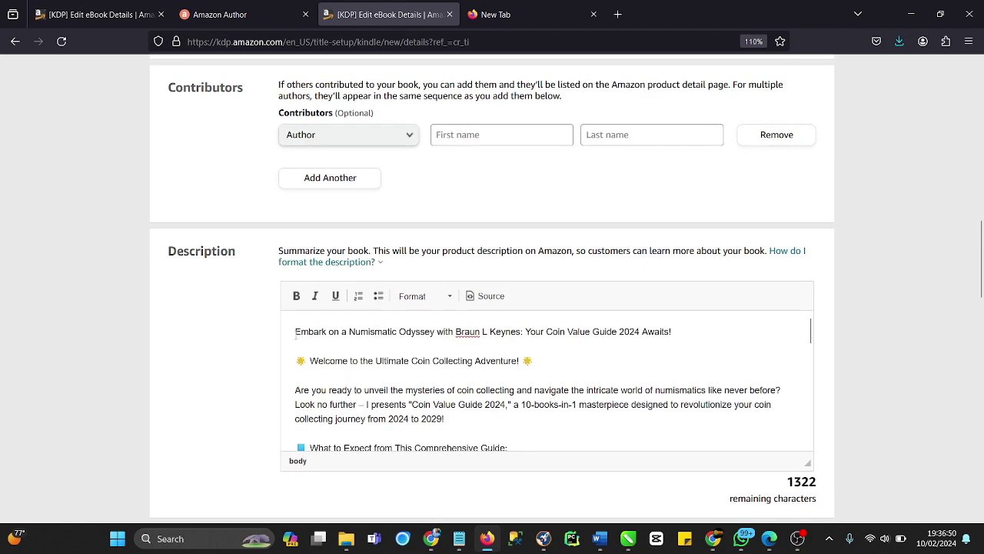
left_click_drag(295, 334, 515, 377)
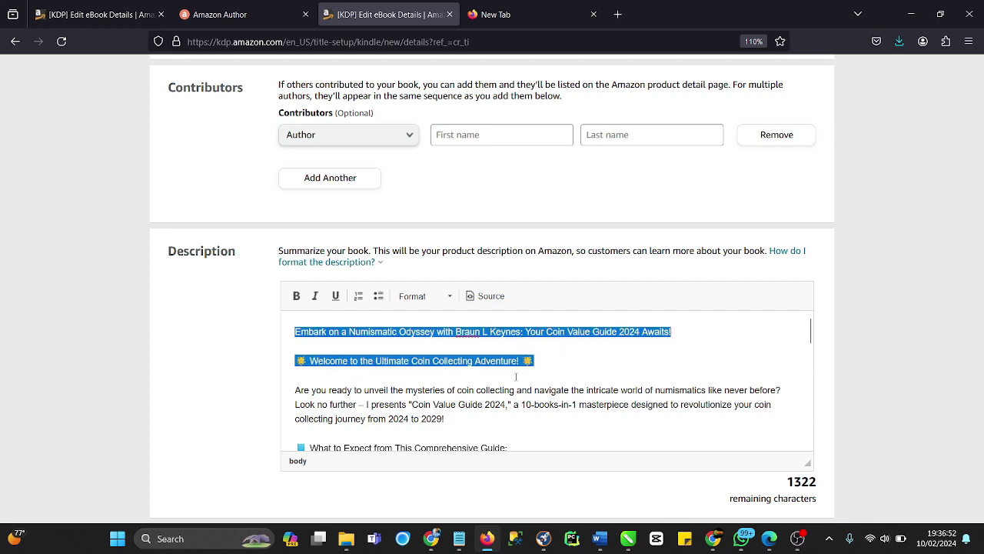
left_click(296, 296)
left_click(305, 343)
Bold the "What to Expect from This Comprehensive Guide:" heading in the description
scroll(306, 343, "down", 2)
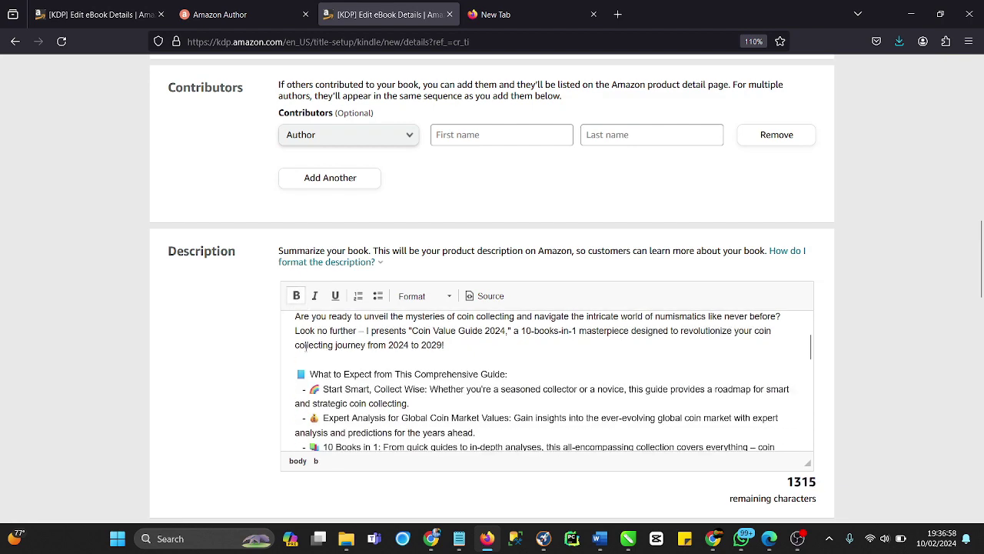
scroll(399, 361, "up", 2)
scroll(399, 361, "down", 3)
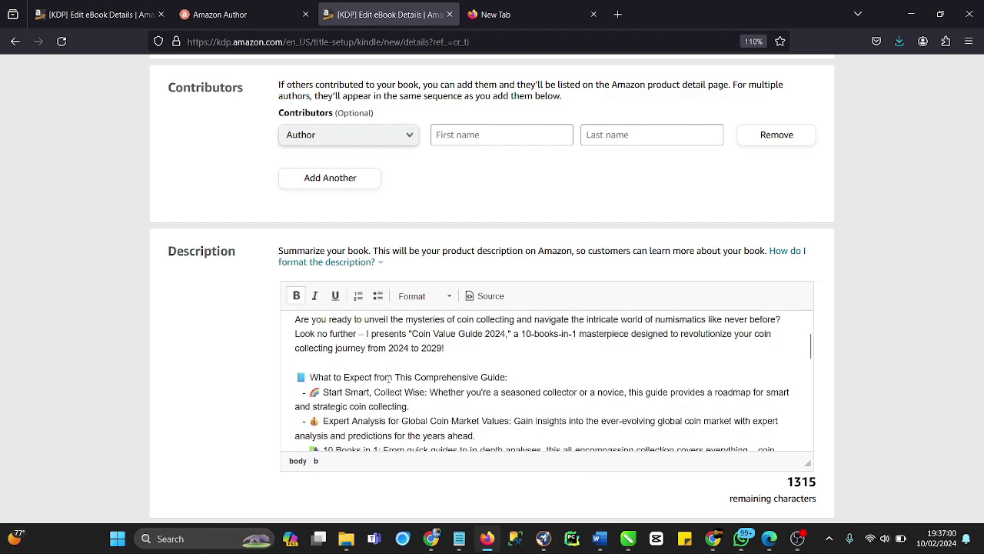
scroll(293, 340, "up", 3)
scroll(313, 362, "down", 3)
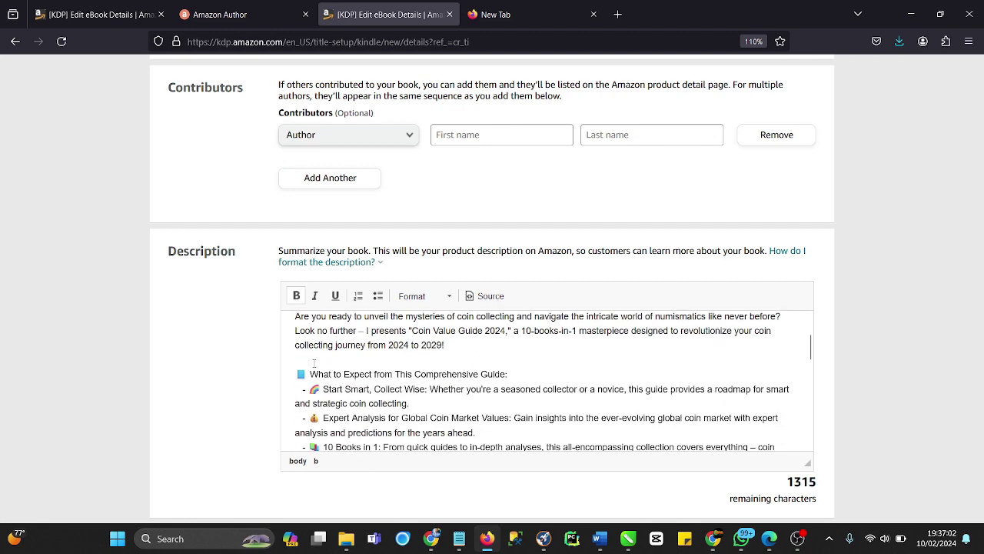
mouse_move(295, 375)
left_mouse_down()
mouse_move(487, 391)
mouse_move(301, 388)
left_mouse_up()
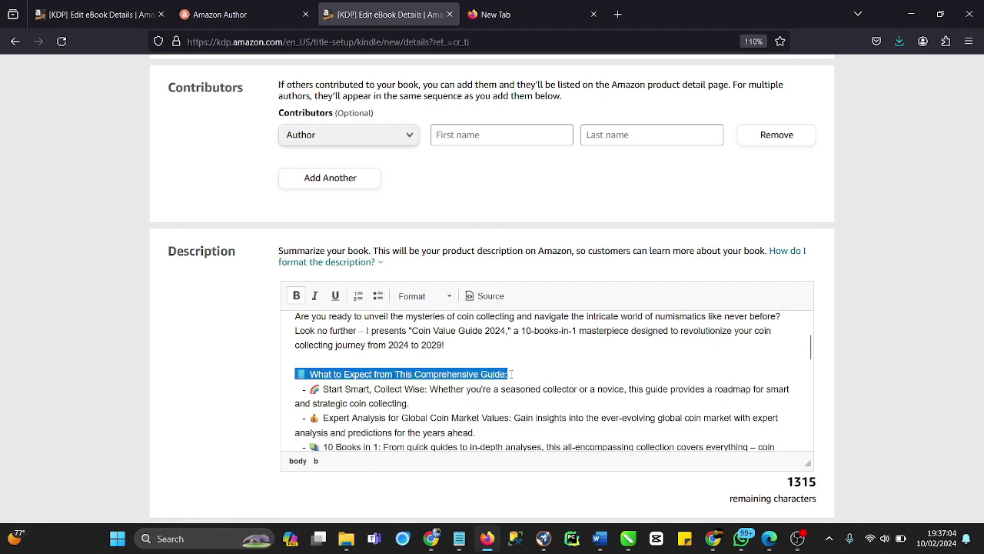
left_click(298, 300)
Bold the "10 Books in 1:" lead-in of the third point under the comprehensive guide heading
scroll(312, 348, "down", 3)
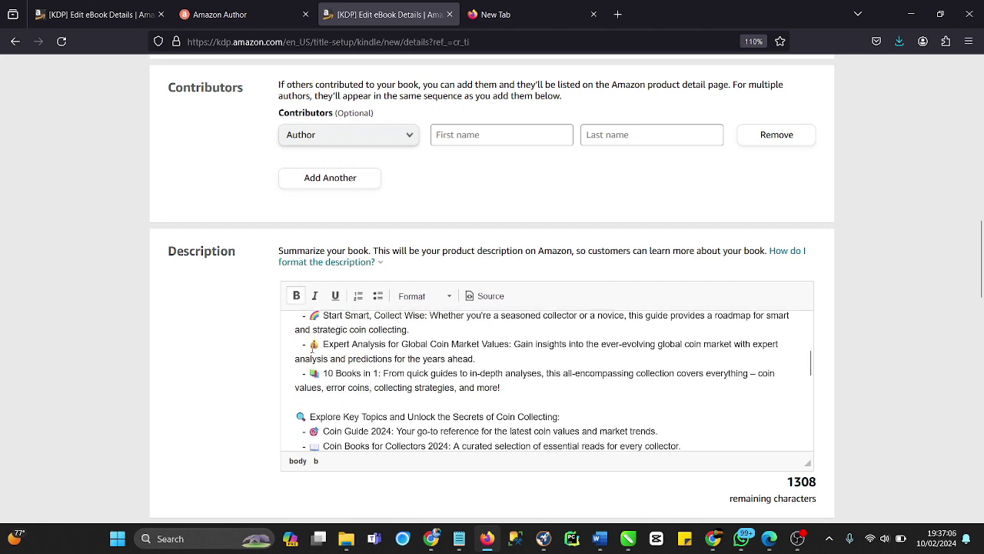
left_click_drag(516, 396, 455, 373)
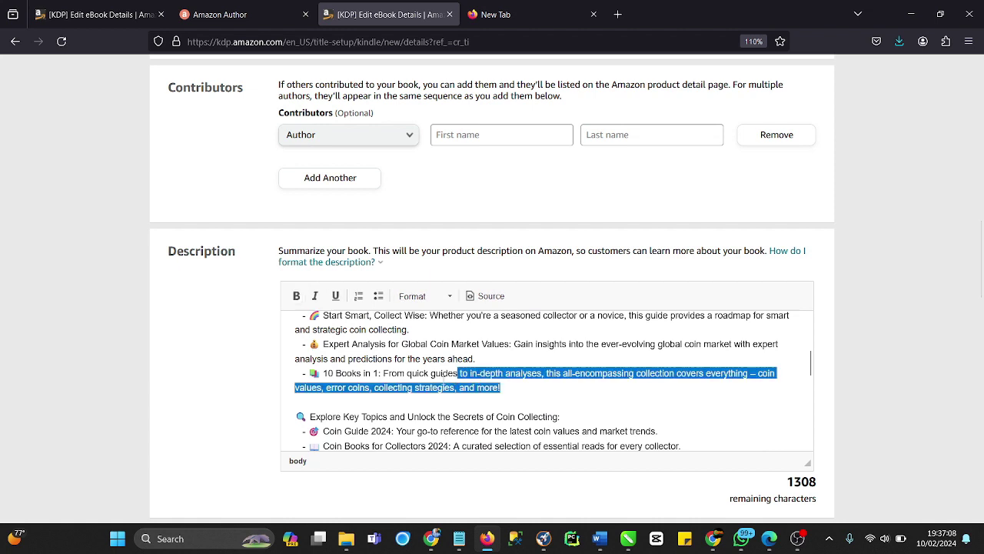
left_click_drag(380, 373, 300, 374)
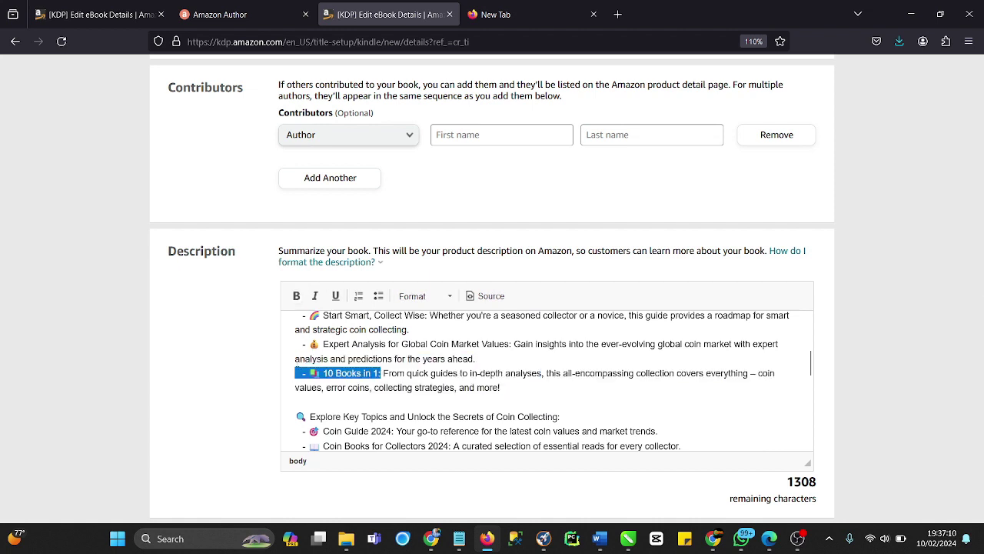
left_click(296, 295)
Bold two more section headings further down the description, ending with "Why Choose "Coin Value Guide 2024"?"
scroll(336, 391, "up", 5)
scroll(336, 391, "down", 8)
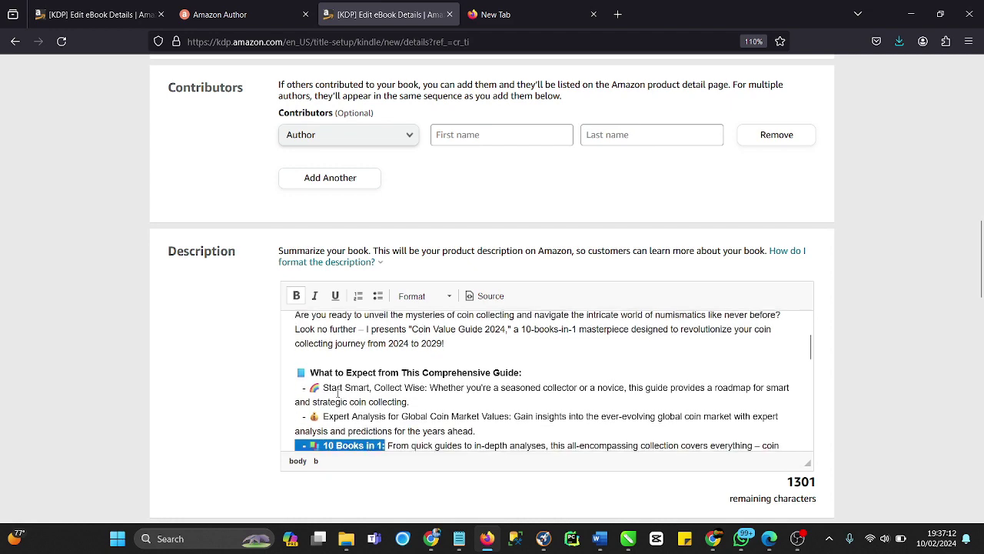
left_click_drag(487, 371, 294, 372)
left_click(296, 295)
scroll(350, 396, "down", 2)
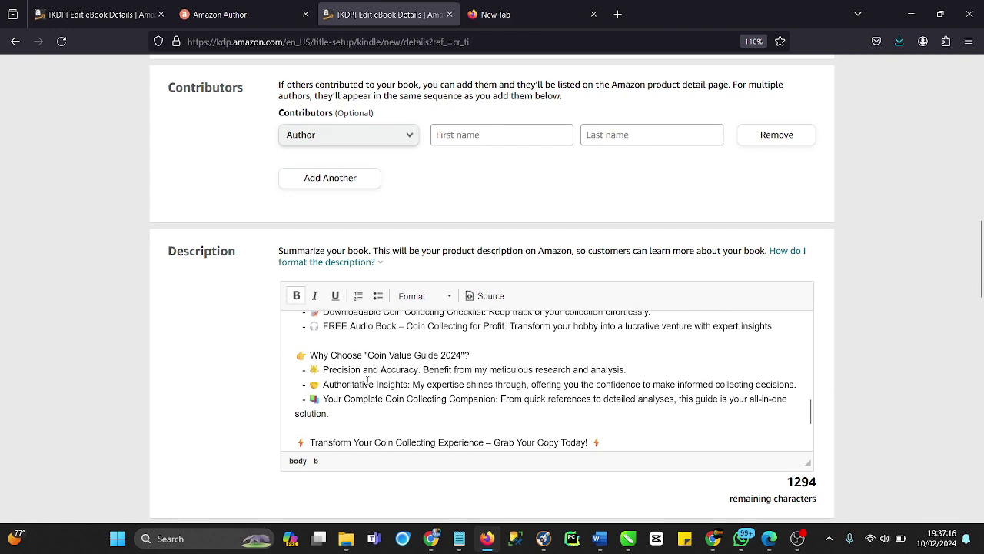
left_click_drag(485, 355, 294, 355)
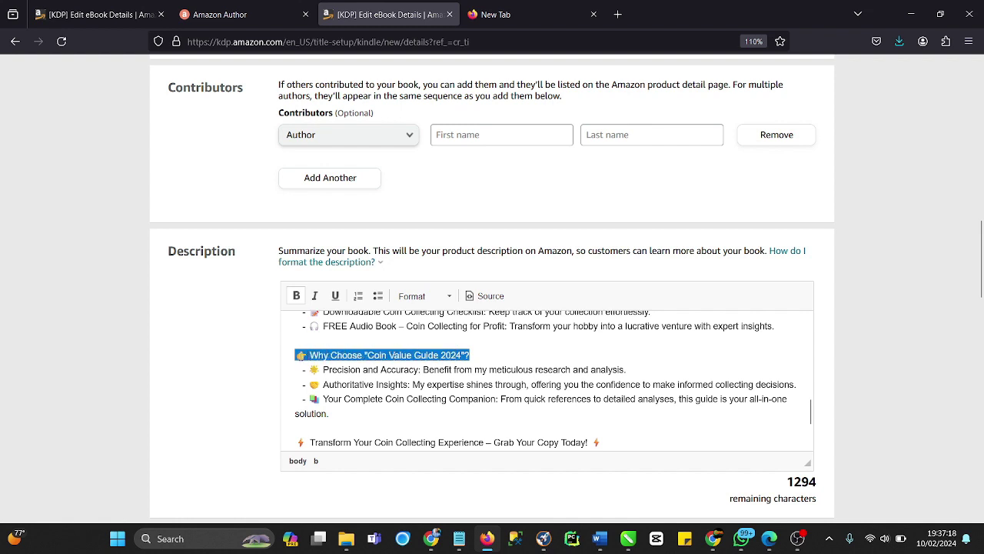
left_click(296, 295)
Bold the "Transform Your Coin Collecting Experience – Grab Your Copy Today!" line and the closing "Don't Miss Out" line
scroll(325, 347, "down", 2)
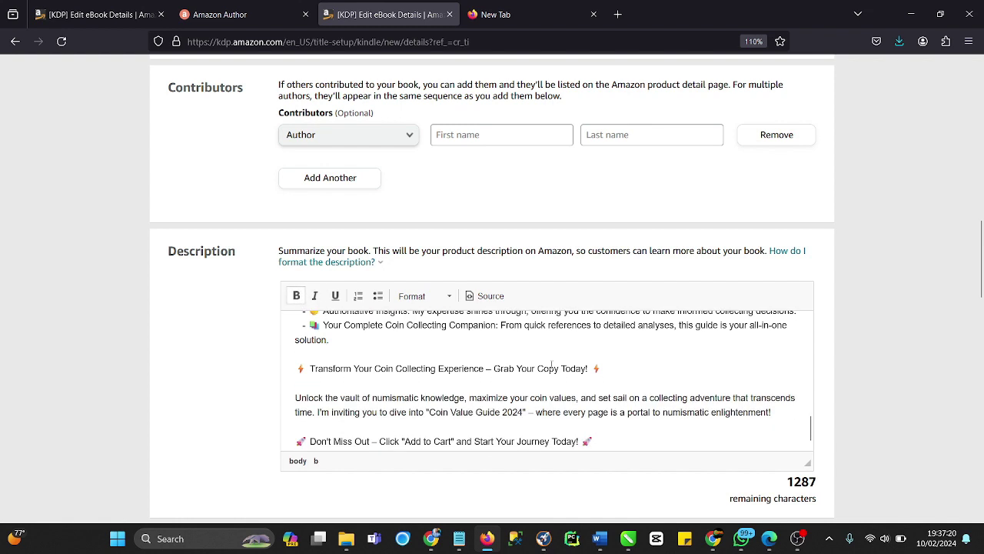
left_click_drag(603, 369, 295, 370)
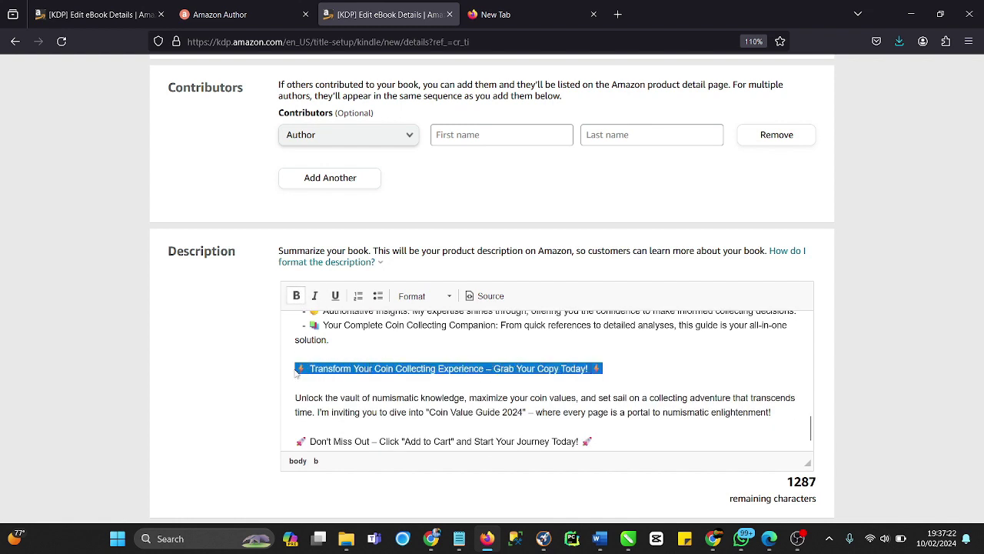
left_click(296, 297)
scroll(410, 400, "down", 1)
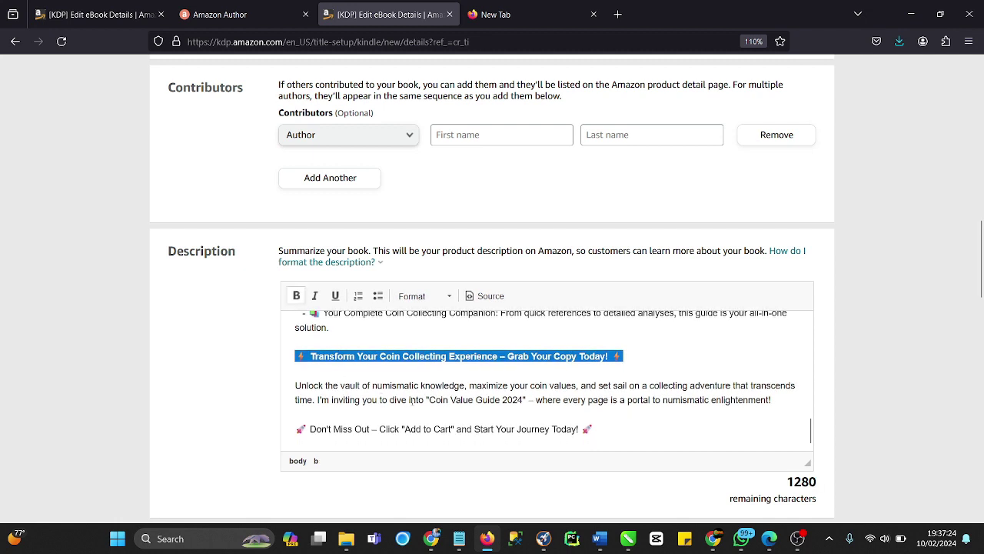
left_click_drag(606, 433, 294, 431)
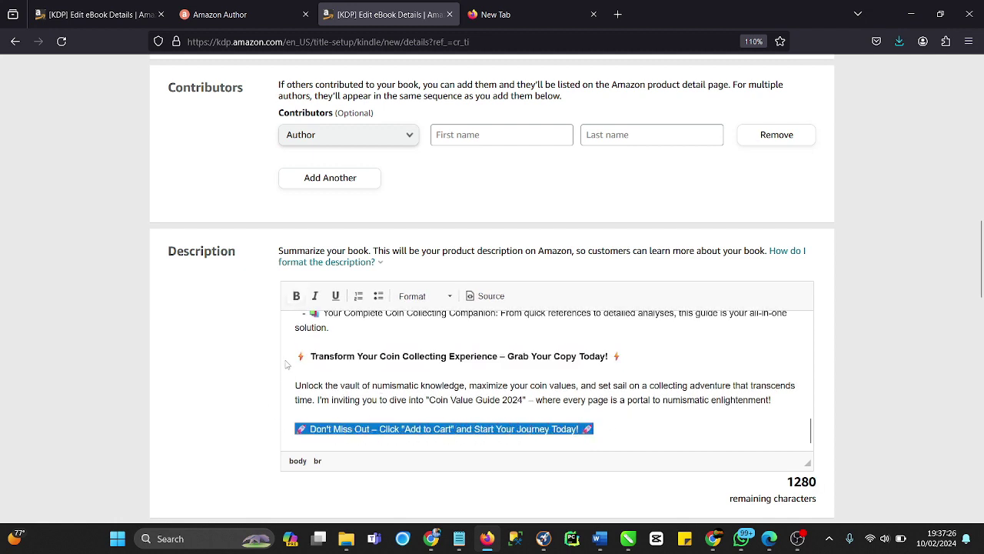
left_click(296, 302)
Review the bold formatting throughout the description, from its closing line back to the opening headline
scroll(366, 413, "up", 3)
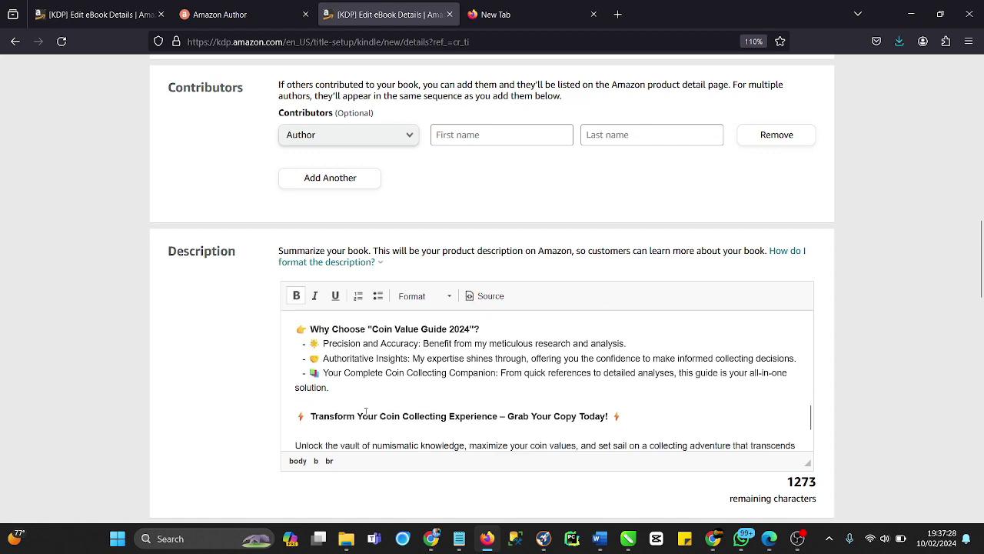
scroll(366, 413, "down", 3)
scroll(366, 412, "down", 3)
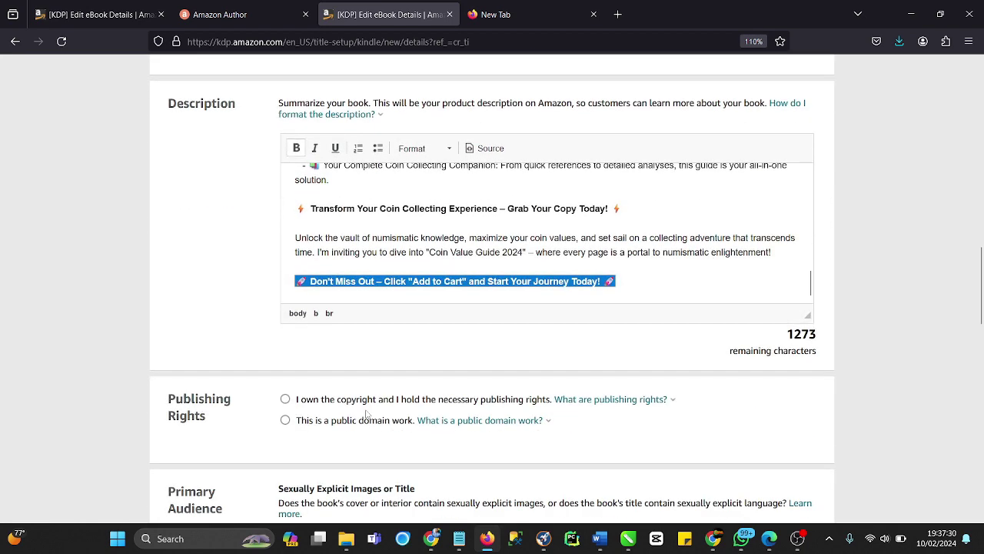
scroll(378, 319, "up", 3)
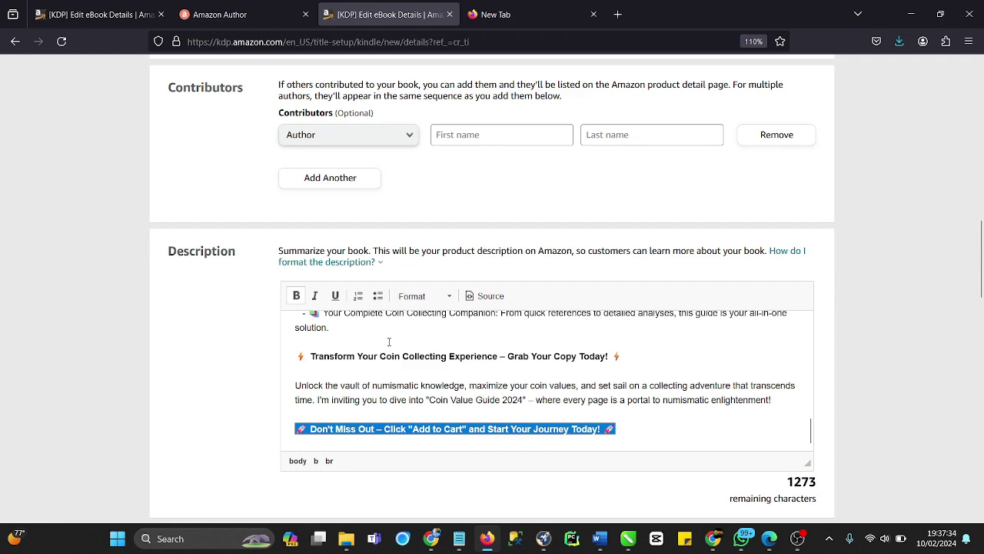
scroll(390, 342, "up", 6)
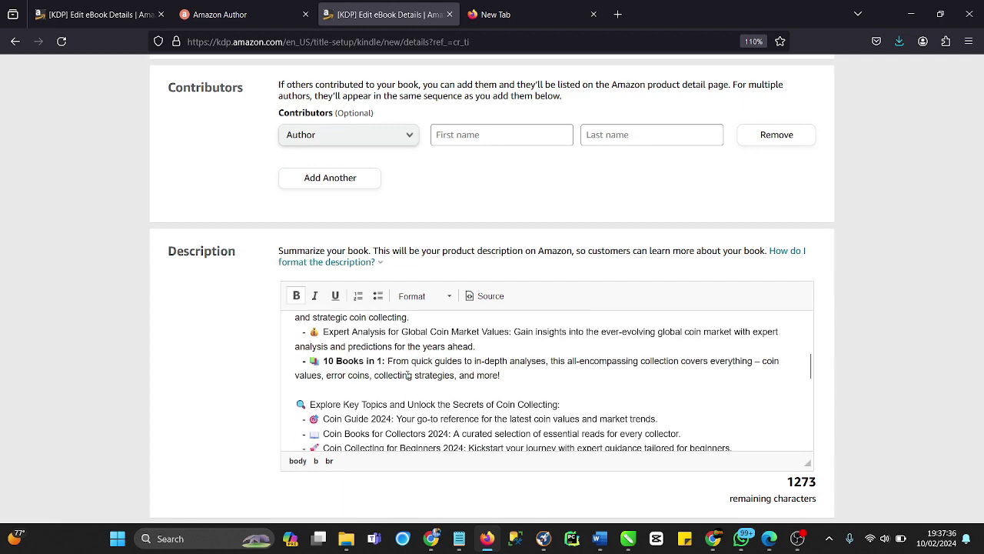
scroll(409, 375, "up", 8)
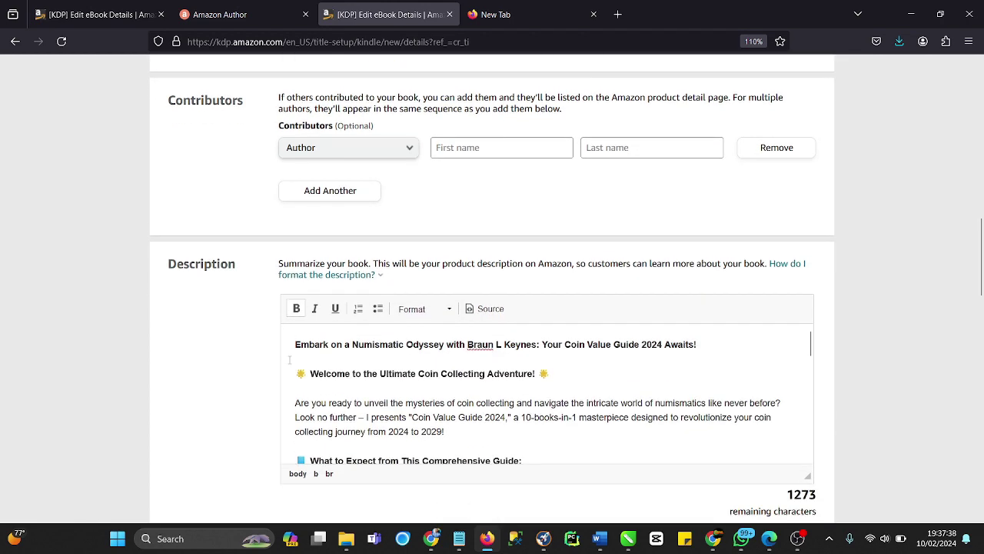
scroll(289, 359, "down", 2)
Declare in Publishing Rights that you own the copyright and hold the necessary publishing rights
scroll(188, 283, "down", 5)
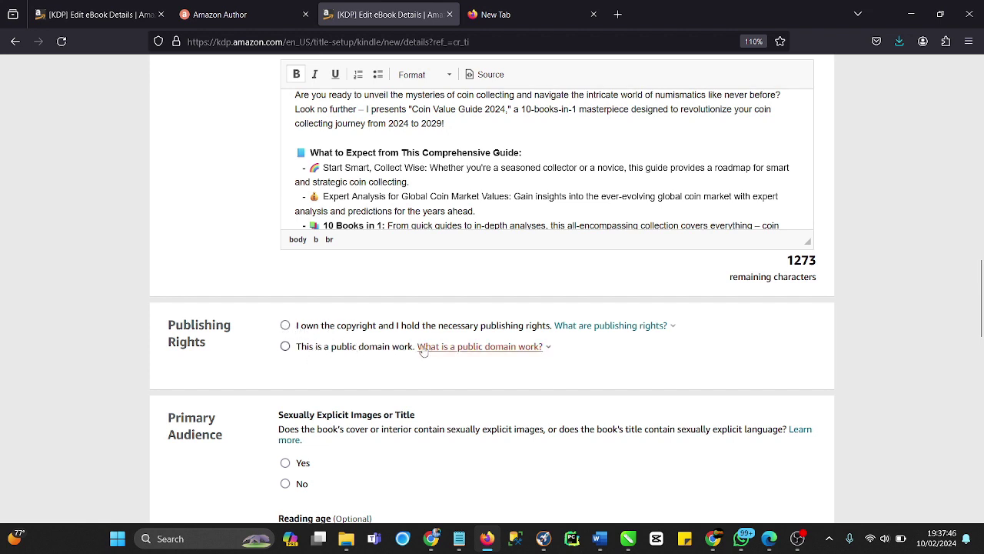
left_click(285, 326)
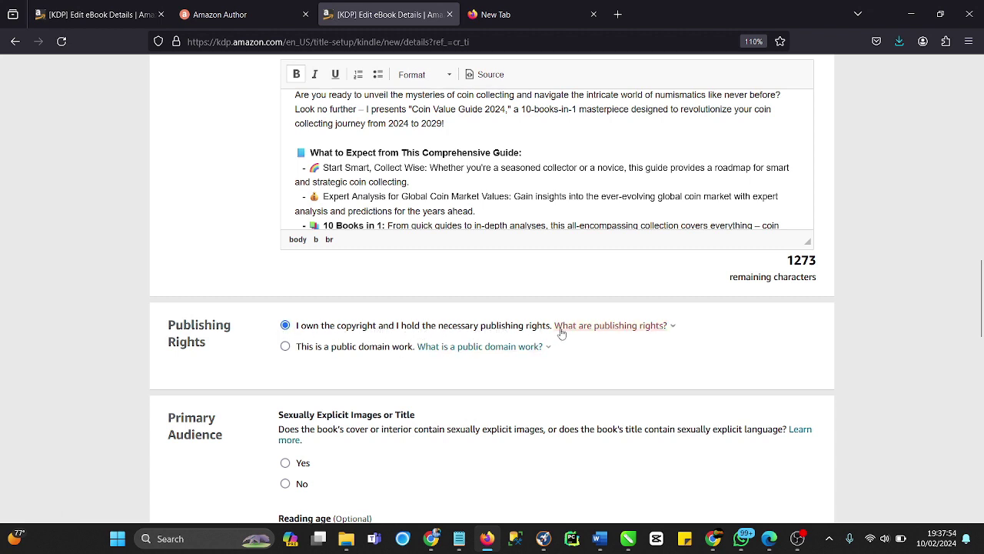
mouse_move(608, 326)
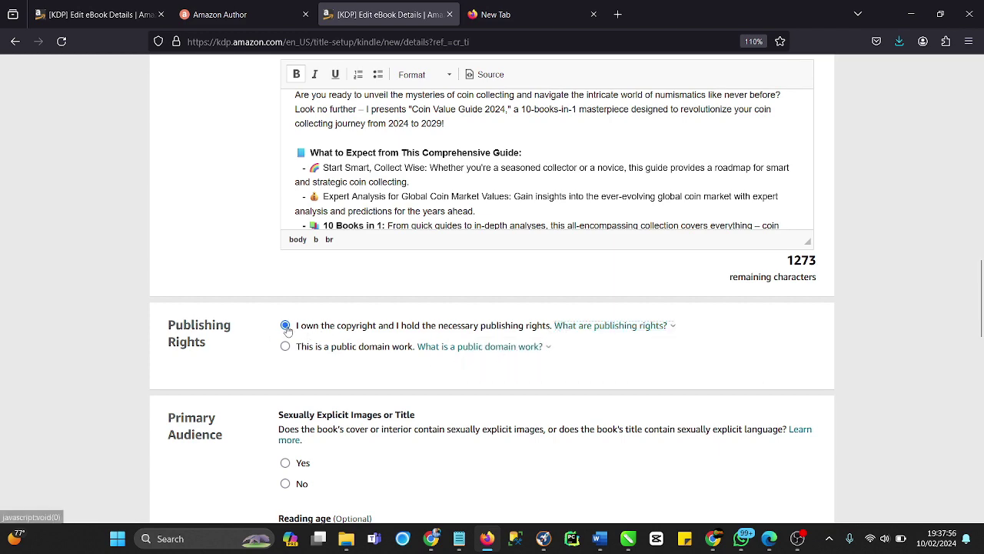
Answer No to the Primary Audience question about sexually explicit images or title
scroll(292, 338, "down", 2)
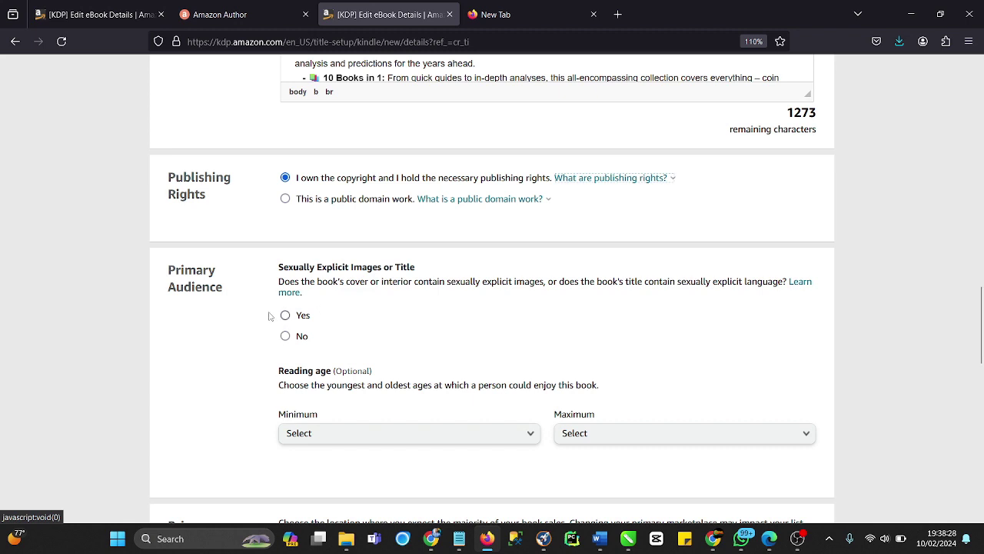
left_click(285, 318)
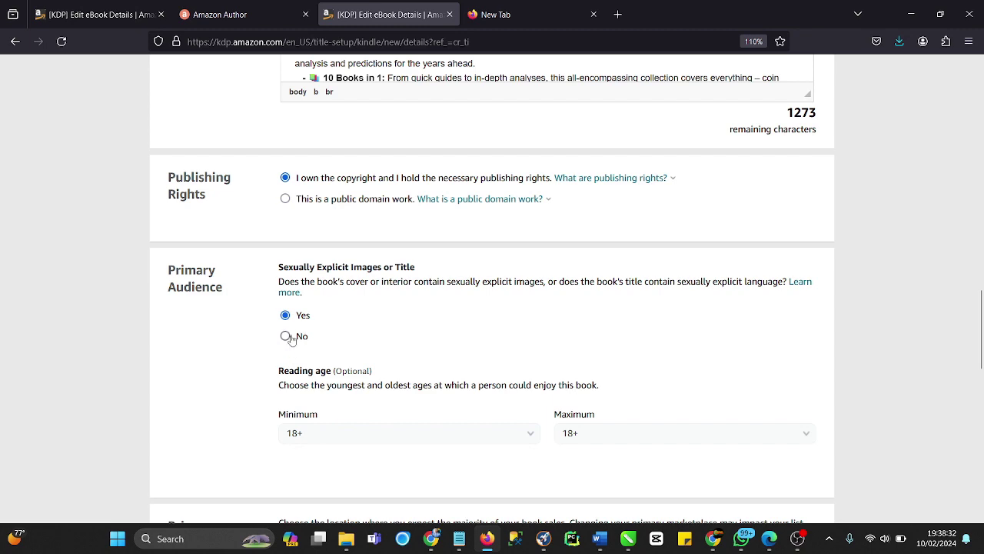
left_click(286, 337)
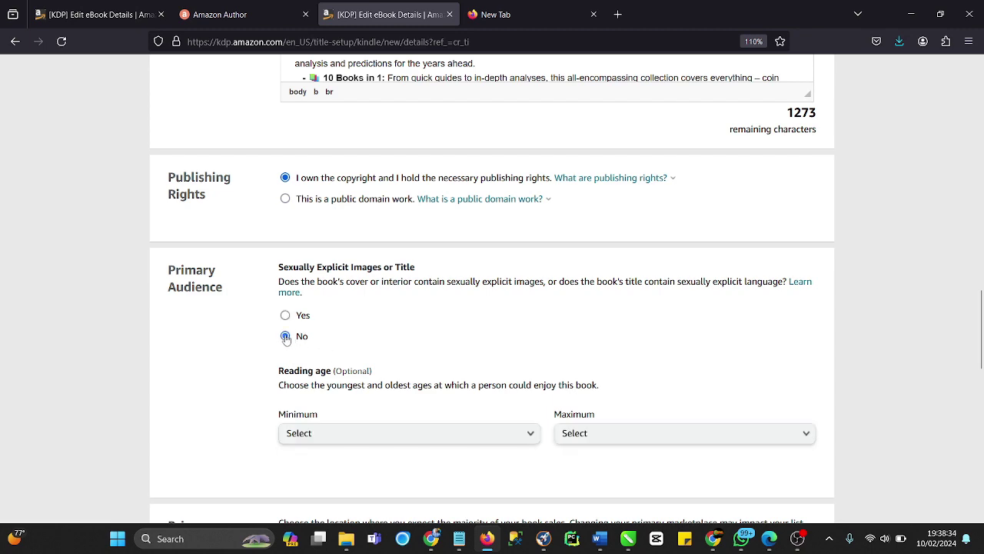
Examine the Primary marketplace section below the reading age settings, marking its heading
scroll(286, 341, "down", 2)
scroll(289, 342, "down", 3)
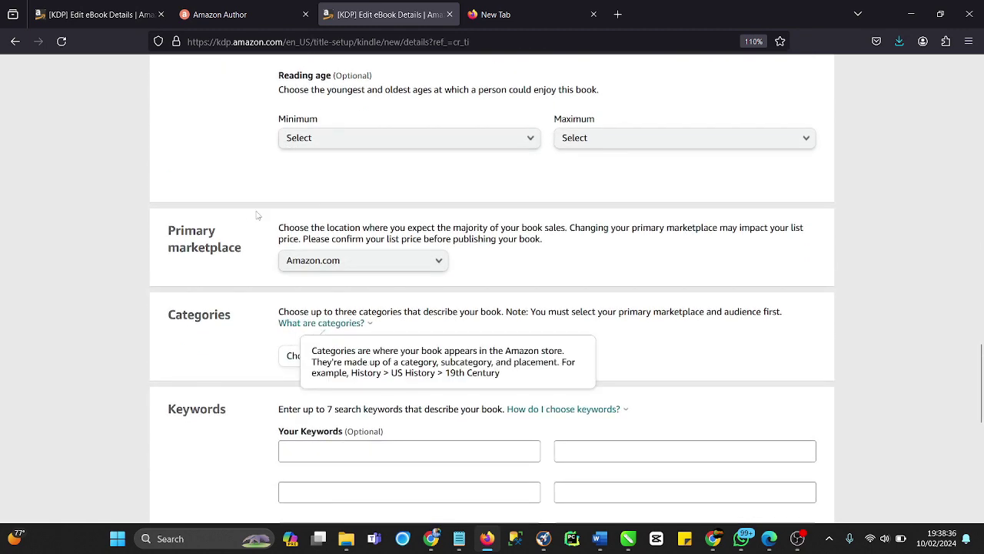
left_click_drag(186, 253, 170, 230)
left_click(239, 247)
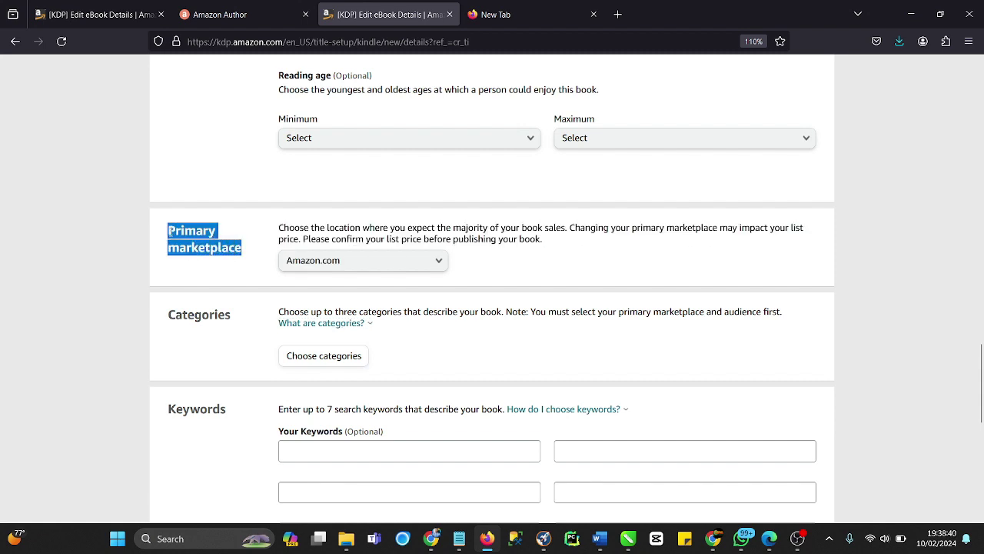
Review the available options for the Primary marketplace, keeping Amazon.com selected
left_click(441, 261)
scroll(385, 314, "down", 2)
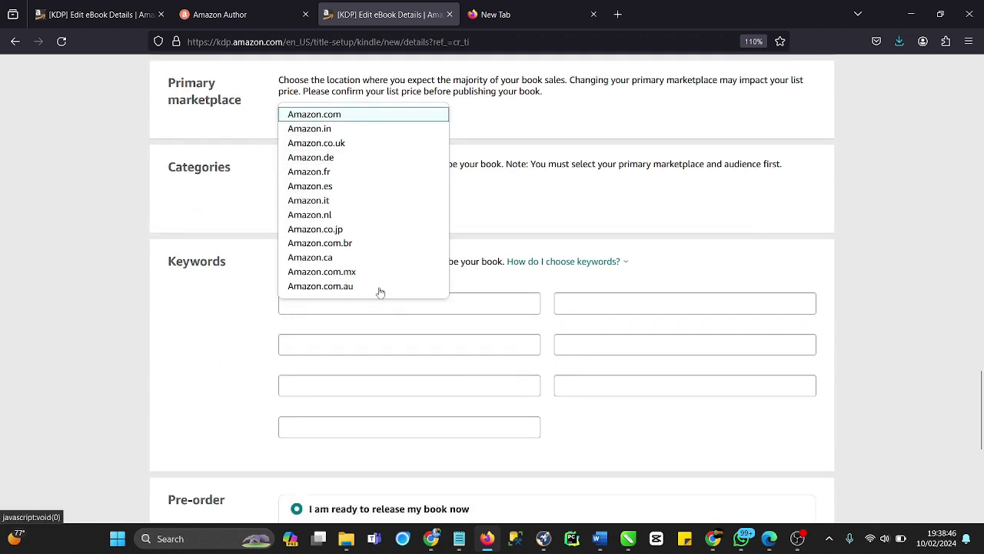
scroll(380, 287, "up", 1)
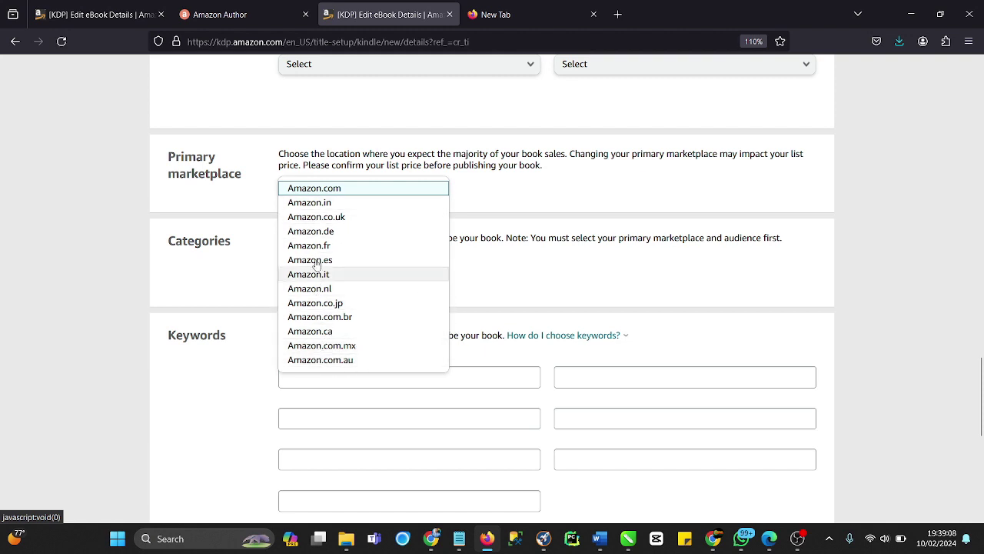
left_click(261, 243)
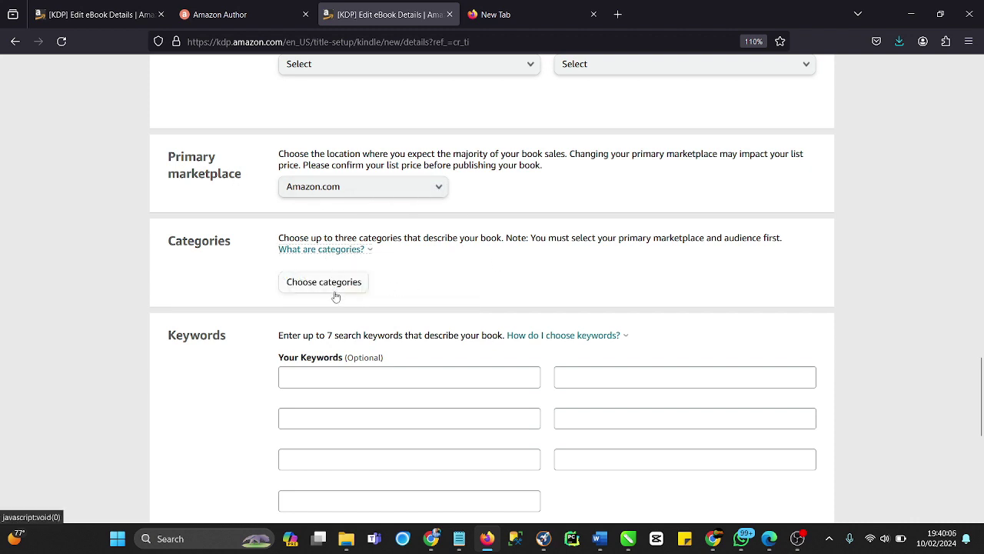
scroll(382, 249, "up", 1)
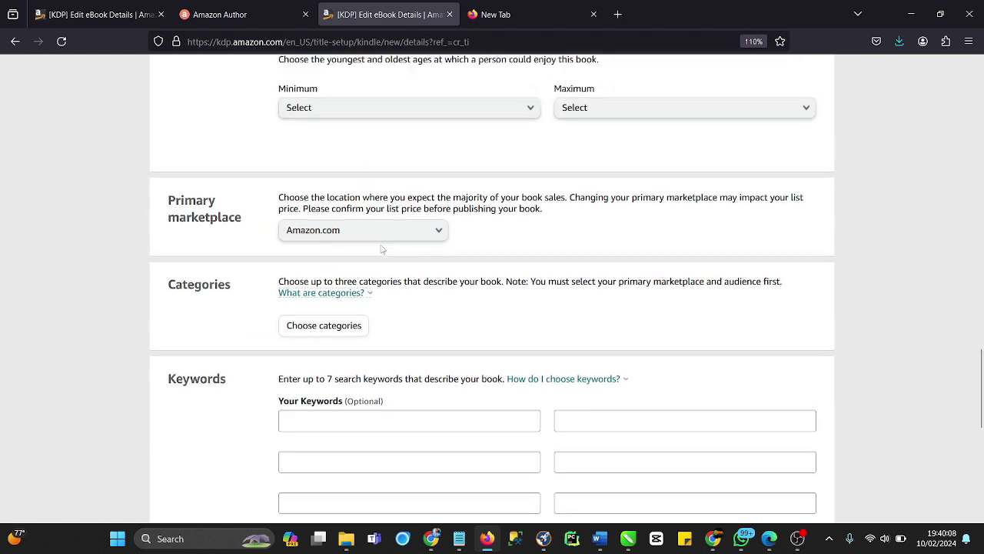
scroll(382, 251, "down", 1)
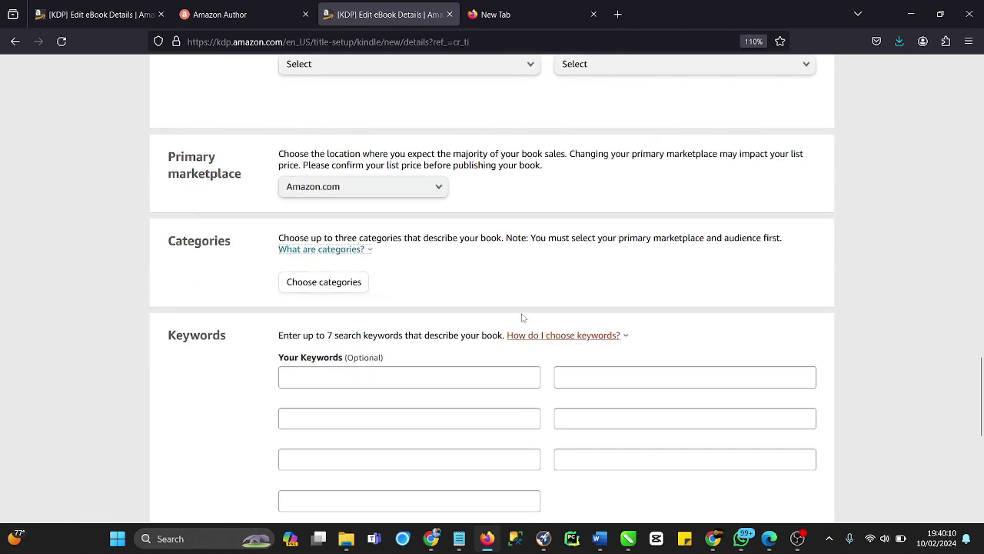
scroll(460, 290, "up", 3)
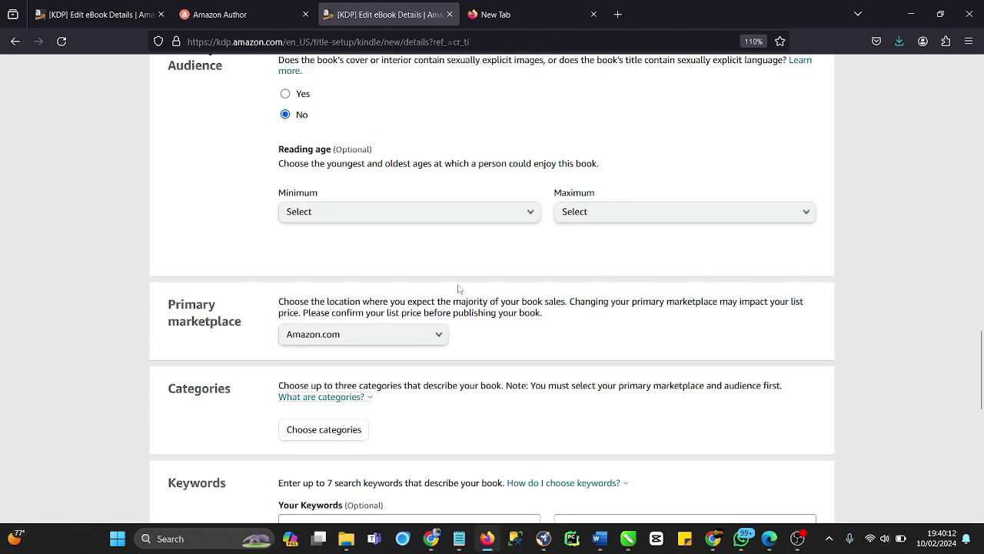
scroll(459, 289, "down", 2)
scroll(459, 289, "down", 1)
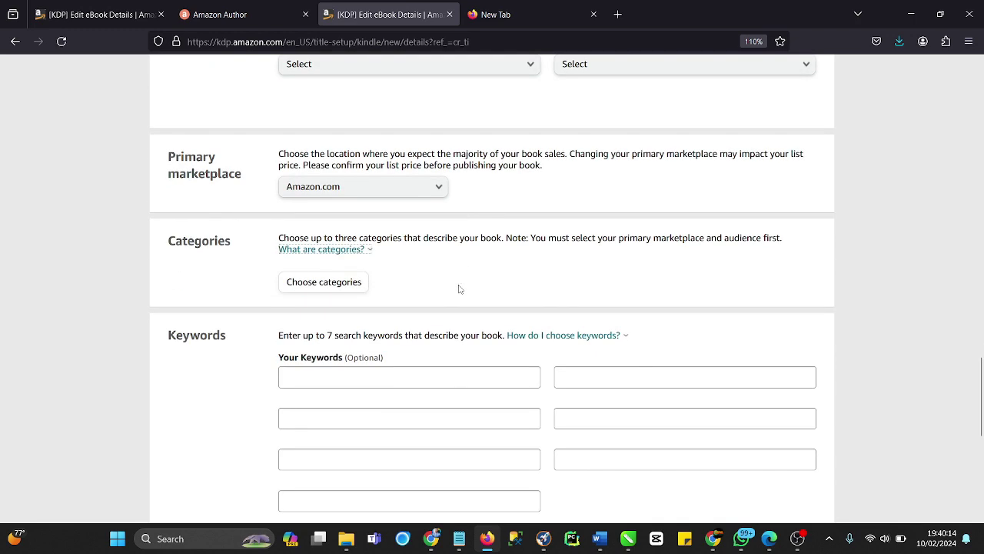
left_click(336, 286)
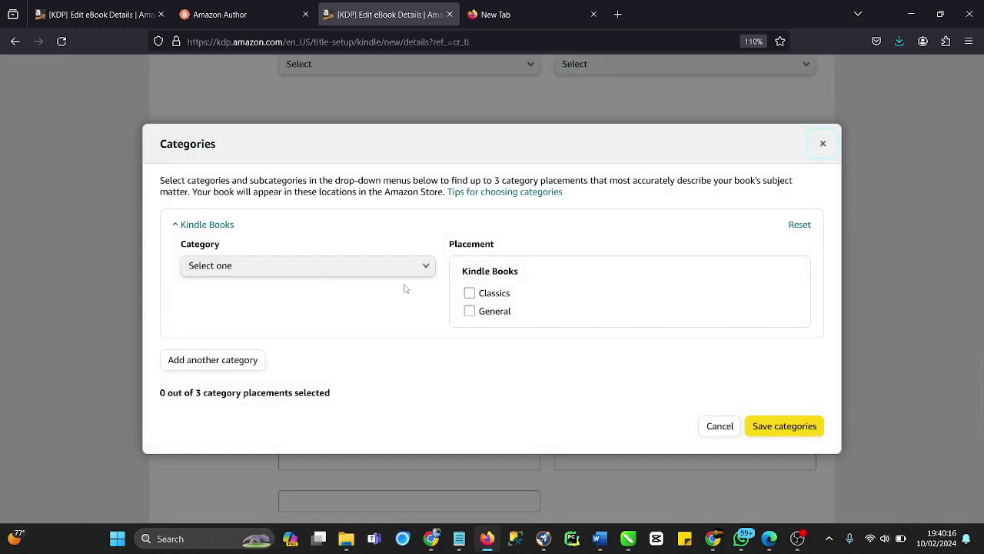
left_click(822, 146)
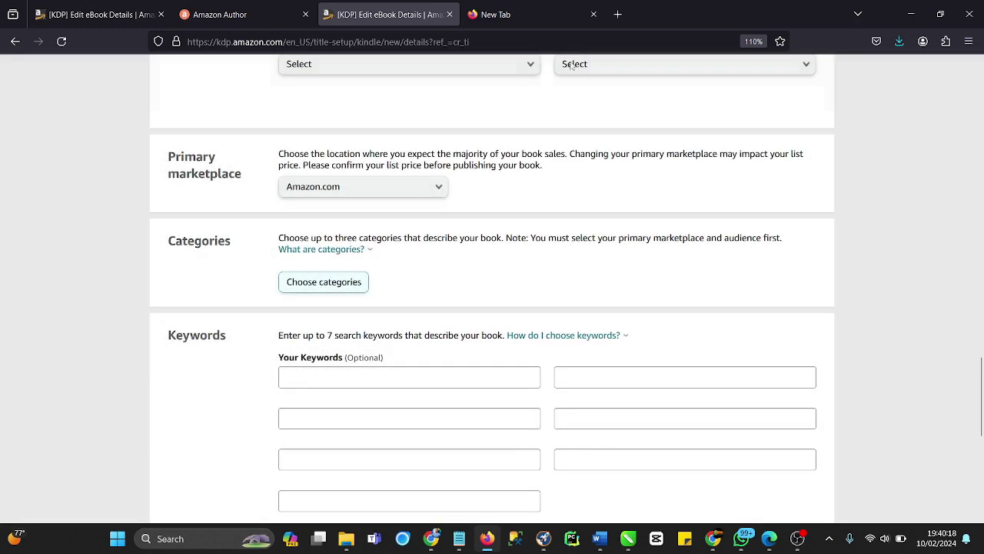
Bring up the Amazon.com store in the empty browser tab by searching it for "ama"
left_click(524, 16)
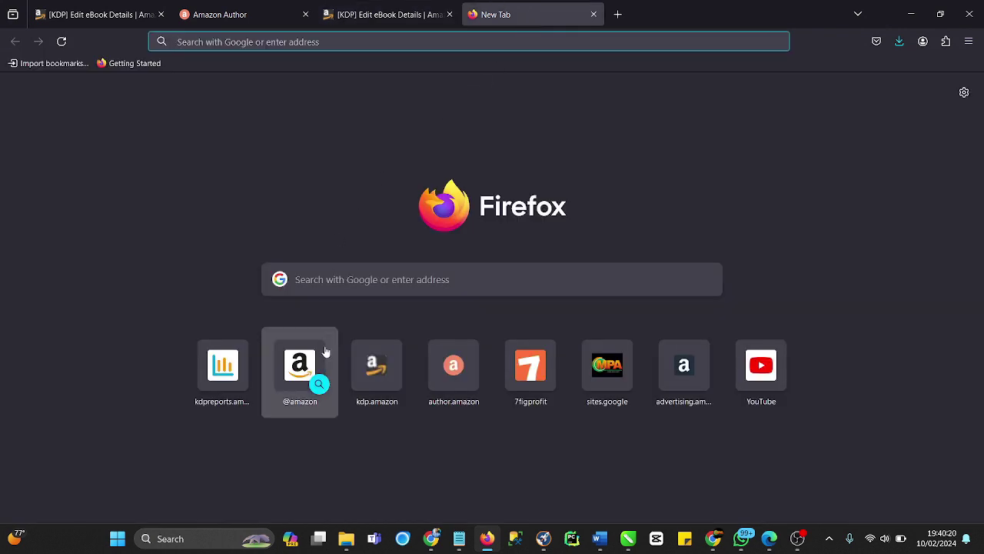
left_click(293, 43)
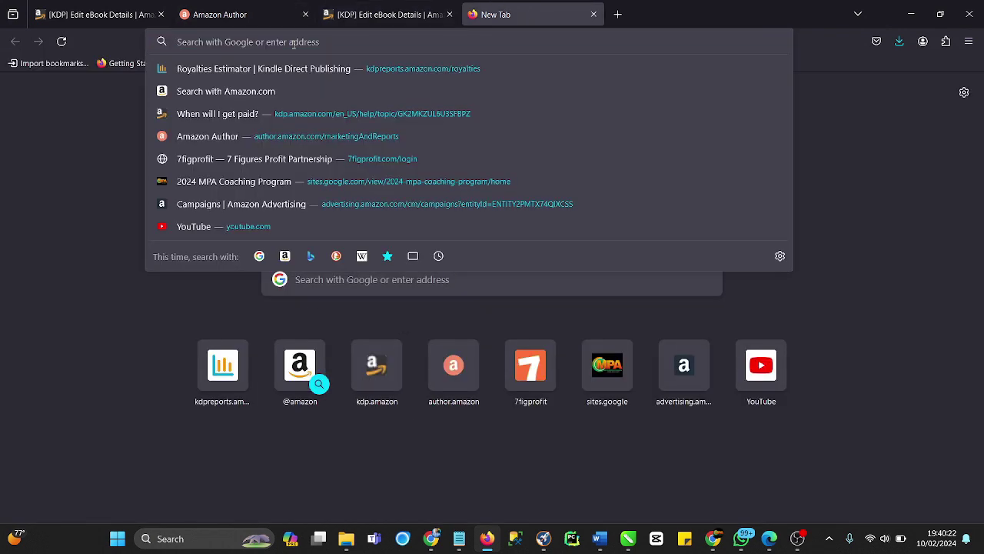
left_click(216, 92)
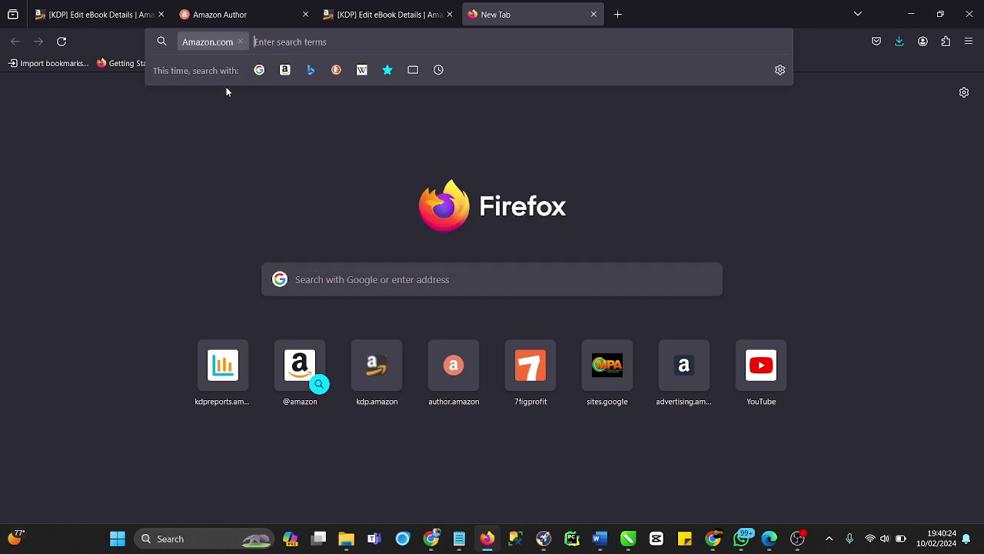
type("ama")
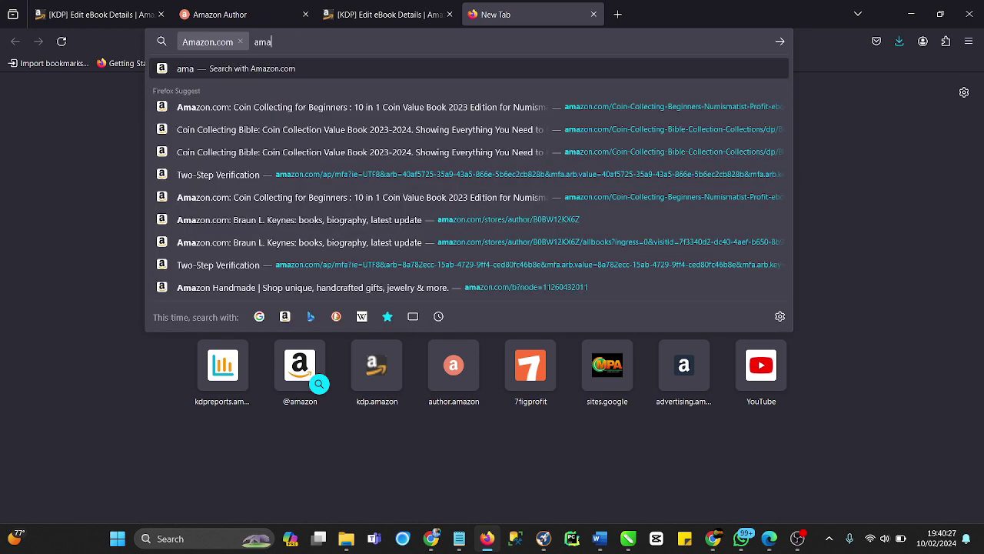
key("Return")
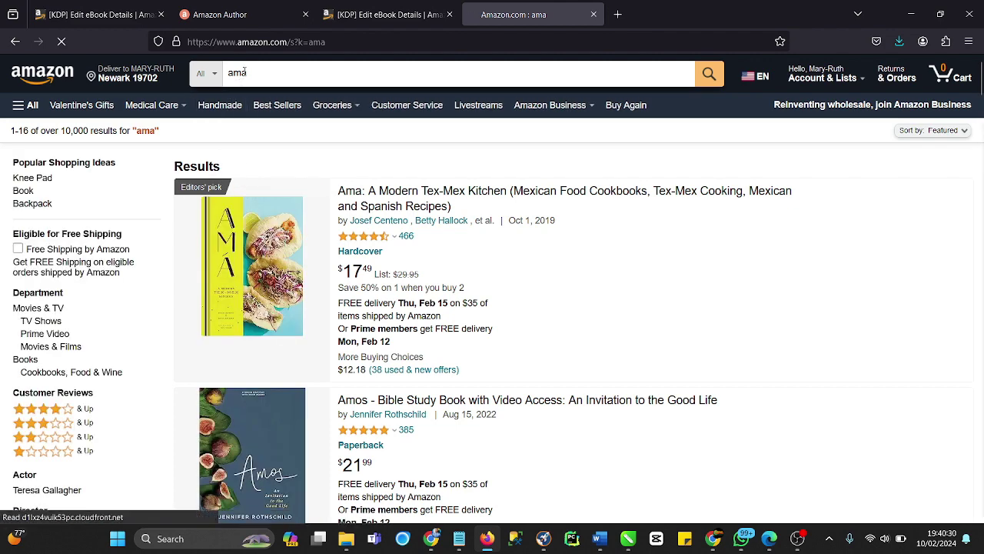
Search the Amazon store for the suggested phrase "coin collecting books"
left_click_drag(260, 71, 225, 75)
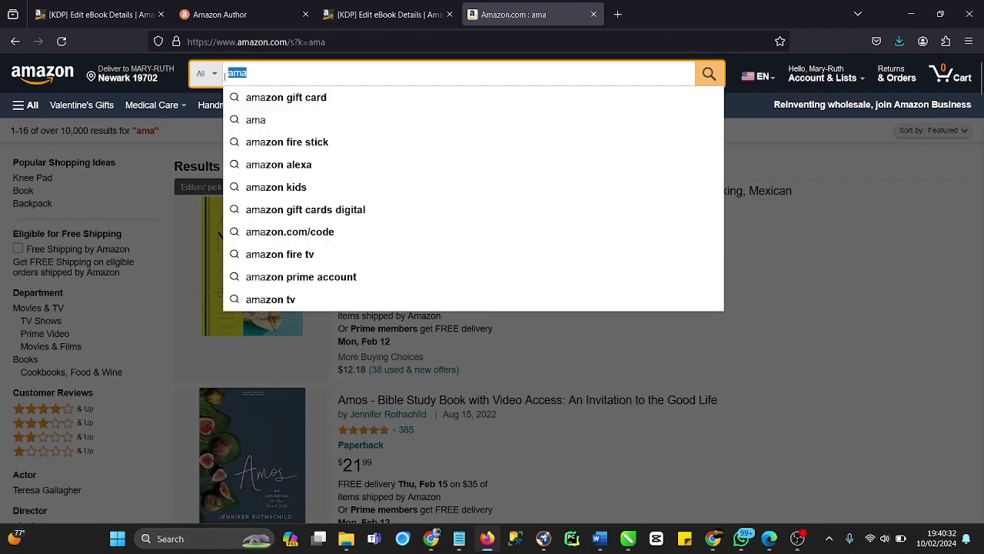
type("coin cole")
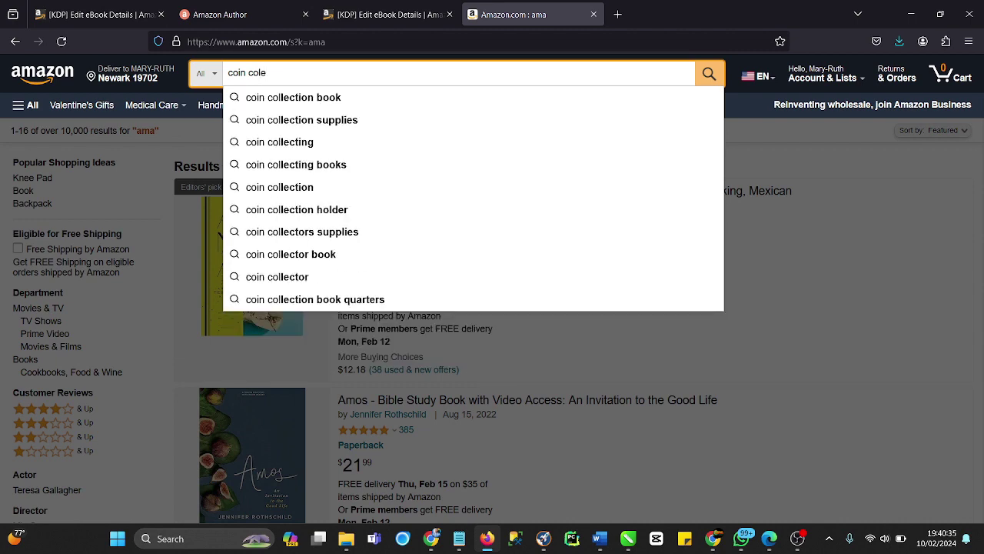
key("BackSpace")
type("lecting")
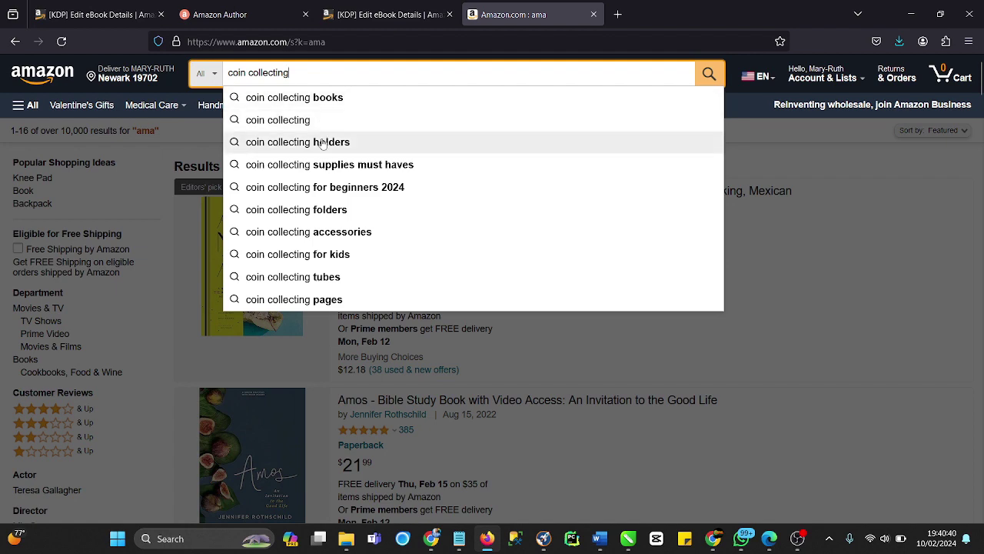
left_click(296, 96)
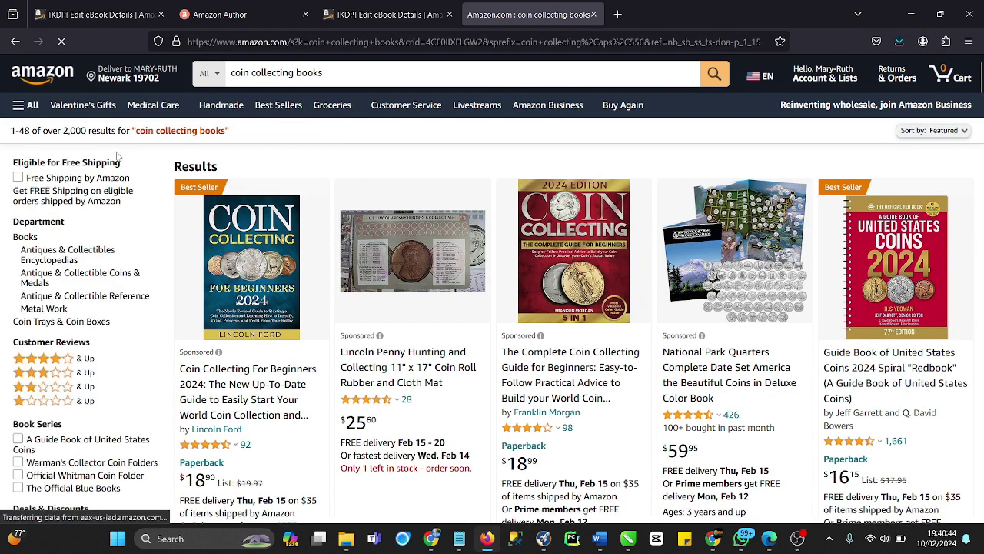
Look through the coin collecting book results, distinguishing sponsored listings from the non-sponsored ones and their Best Seller badges
scroll(141, 189, "down", 1)
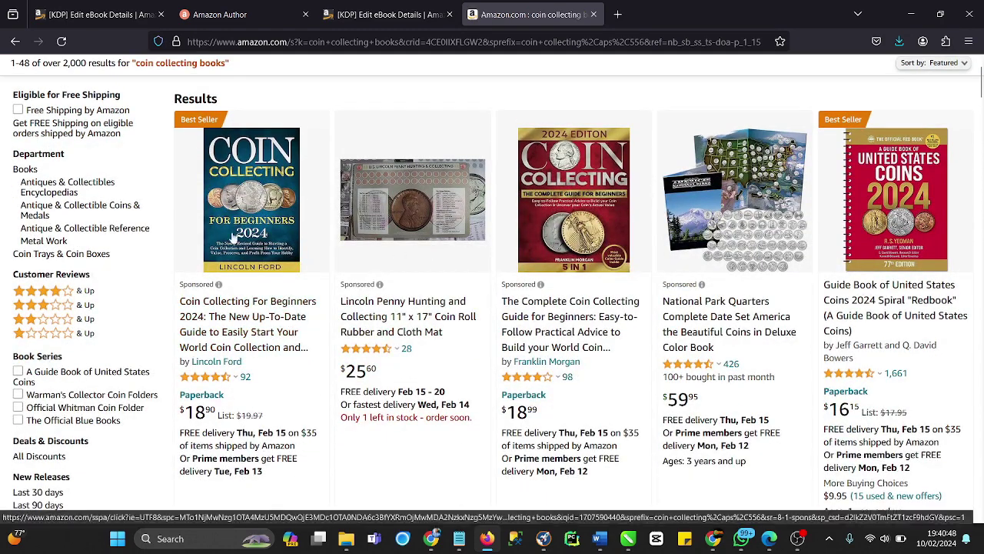
scroll(225, 321, "down", 1)
mouse_move(225, 318)
scroll(225, 318, "down", 2)
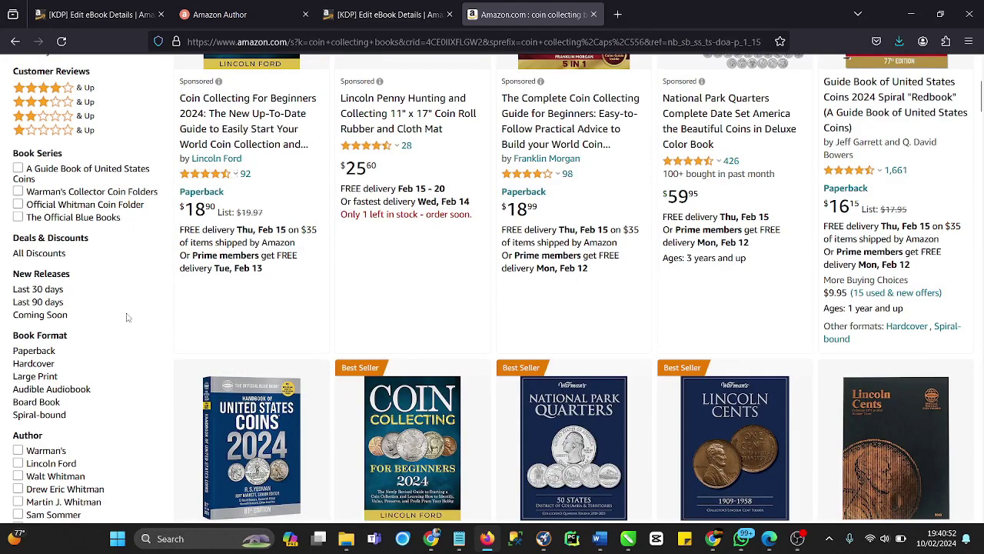
scroll(400, 344, "up", 2)
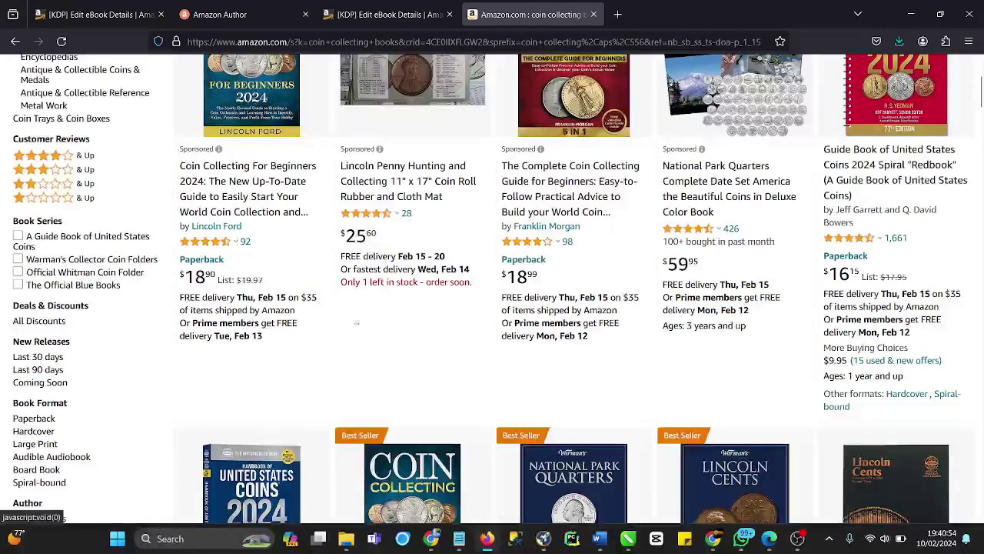
scroll(400, 343, "up", 1)
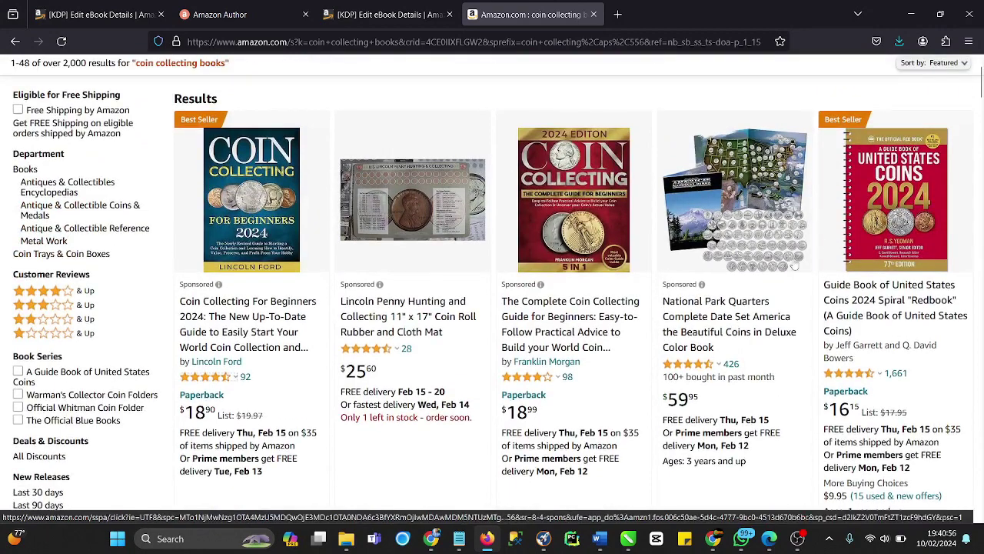
scroll(413, 216, "down", 1)
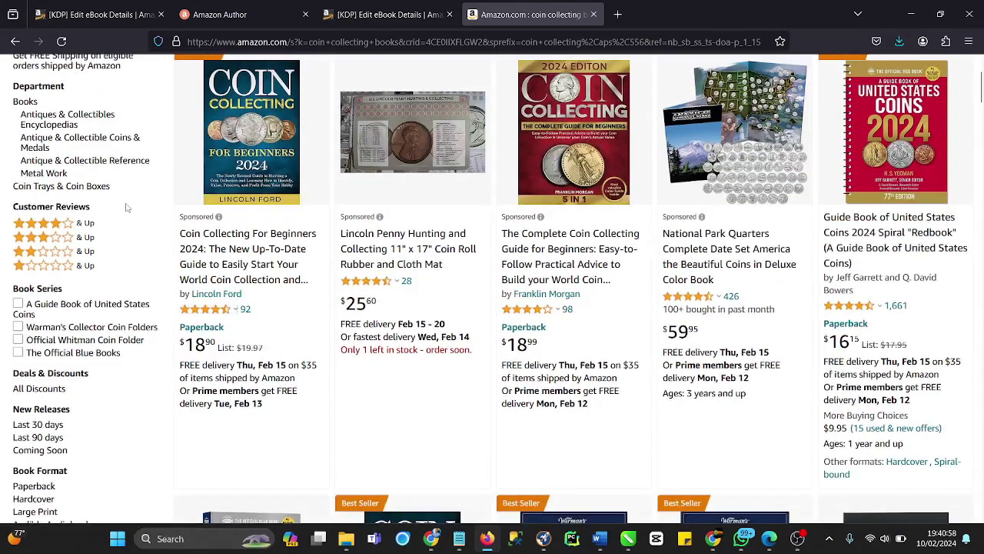
left_click(218, 217)
left_click(413, 221)
scroll(580, 240, "down", 4)
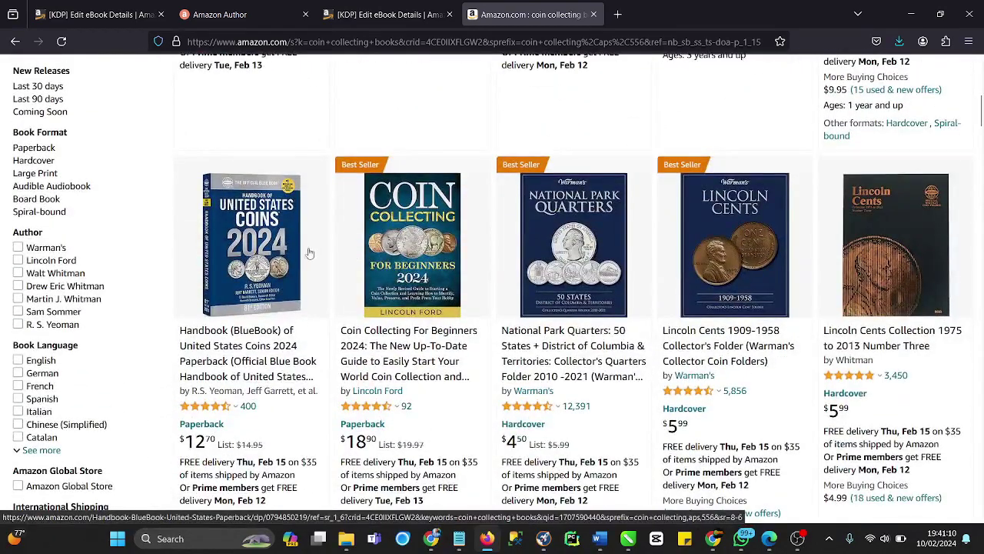
scroll(308, 255, "down", 1)
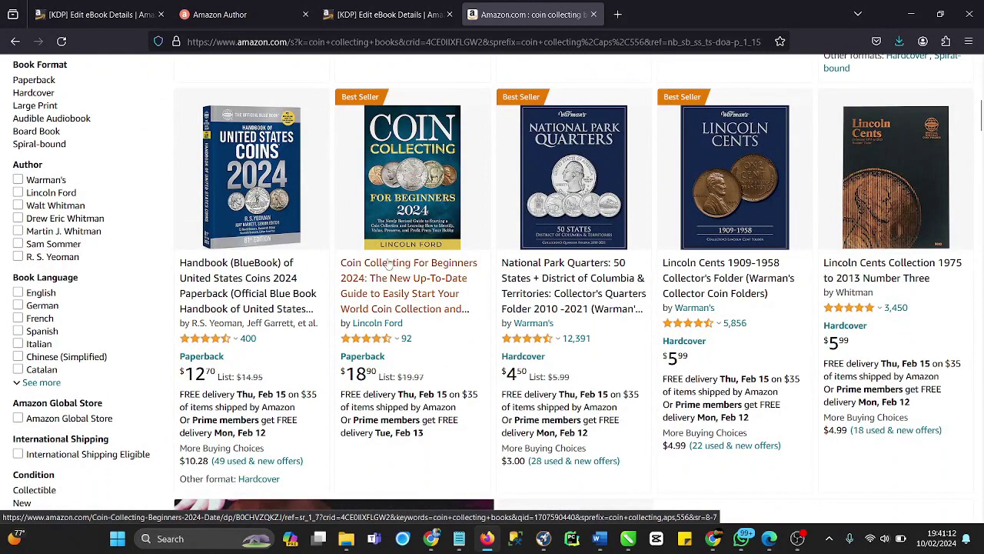
Open the non-sponsored "Coin Collecting For Beginners 2024" listing and mark its three category rankings under Best Sellers Rank in Product details
left_click(394, 283)
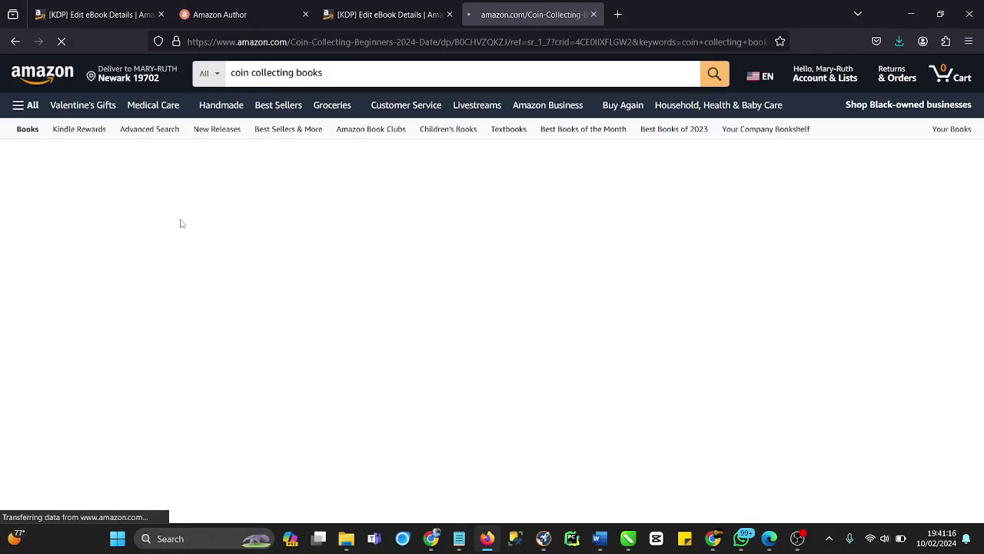
scroll(182, 223, "down", 1)
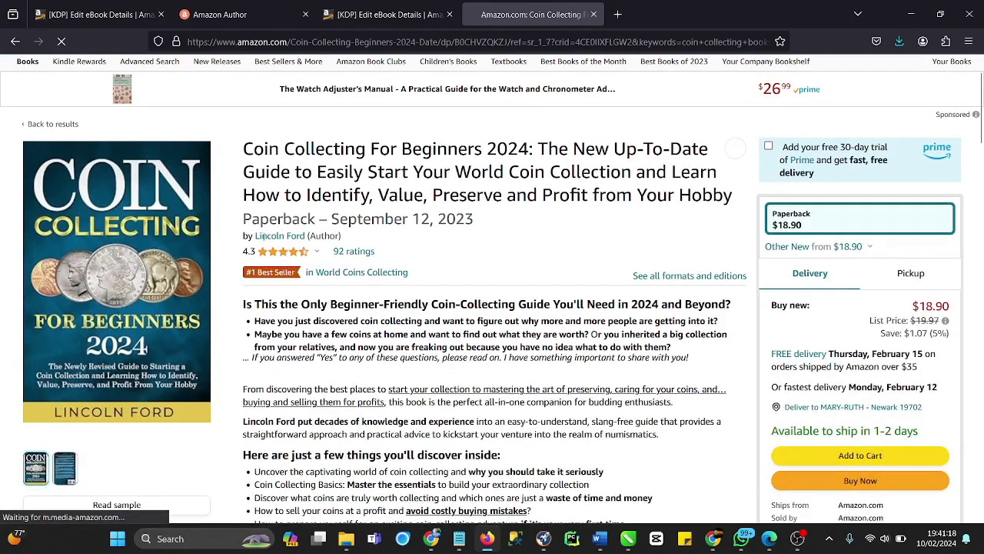
scroll(131, 323, "down", 1)
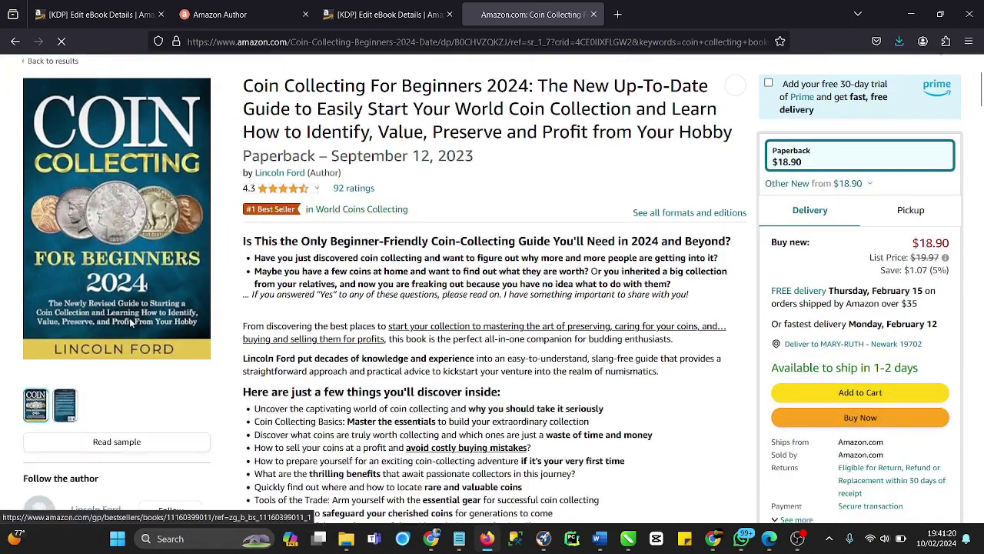
scroll(123, 292, "down", 8)
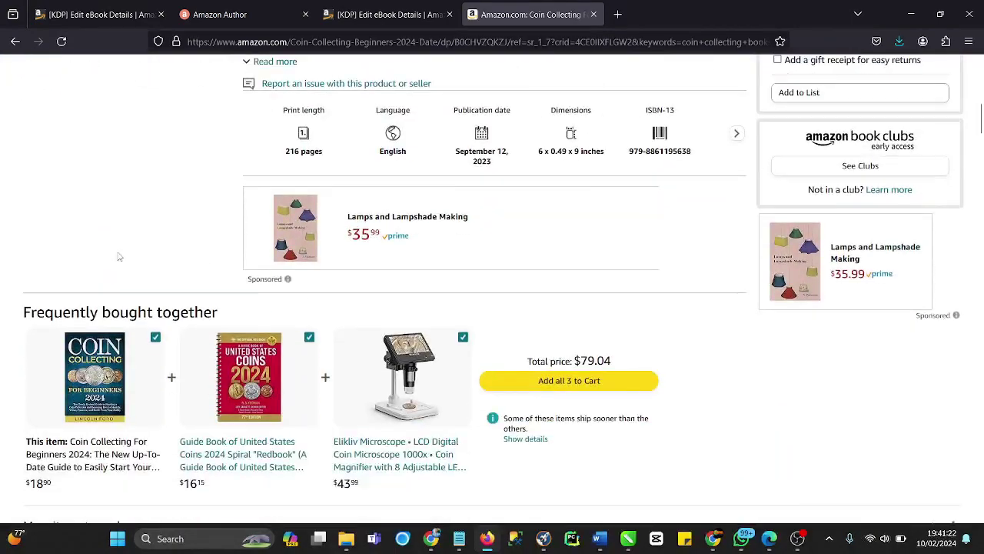
scroll(119, 254, "down", 10)
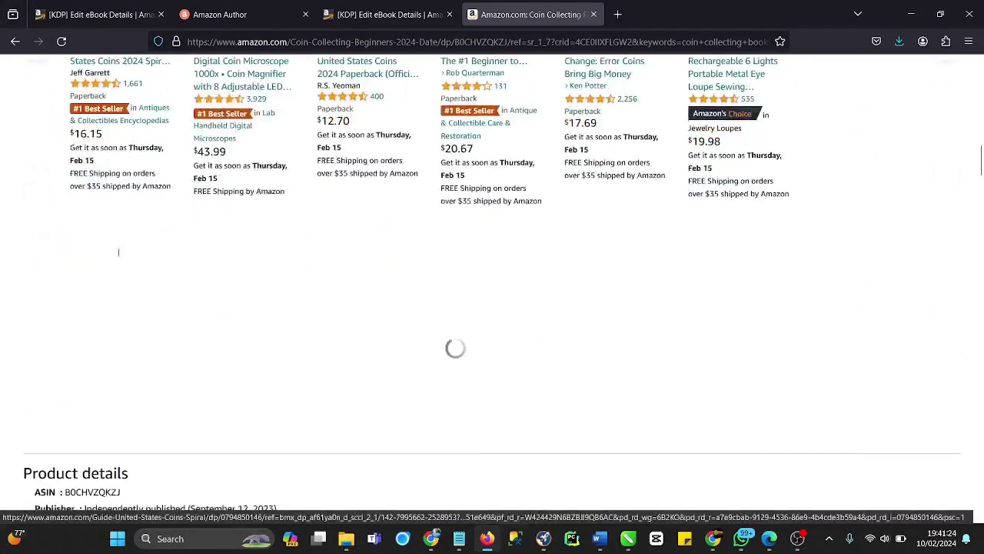
scroll(119, 252, "down", 6)
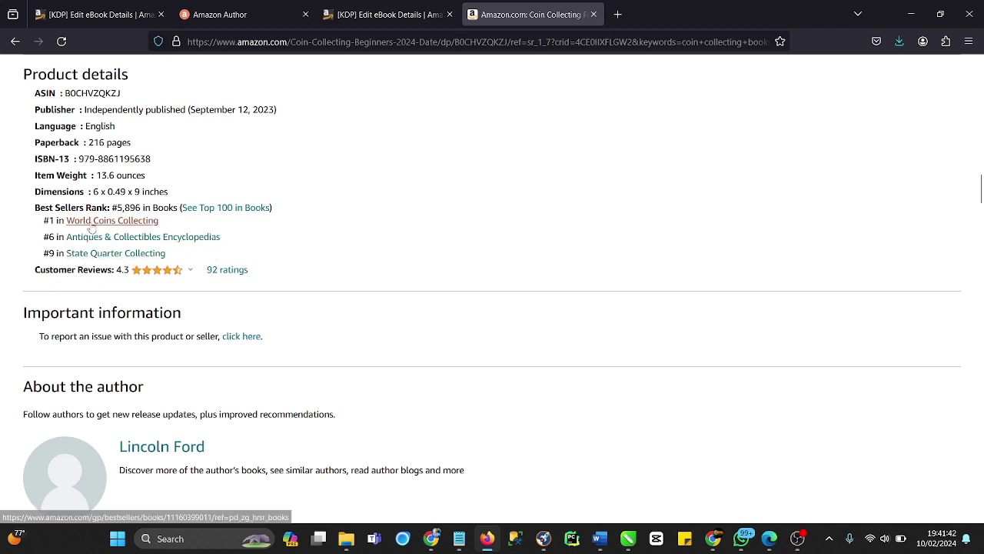
left_click_drag(33, 223, 171, 260)
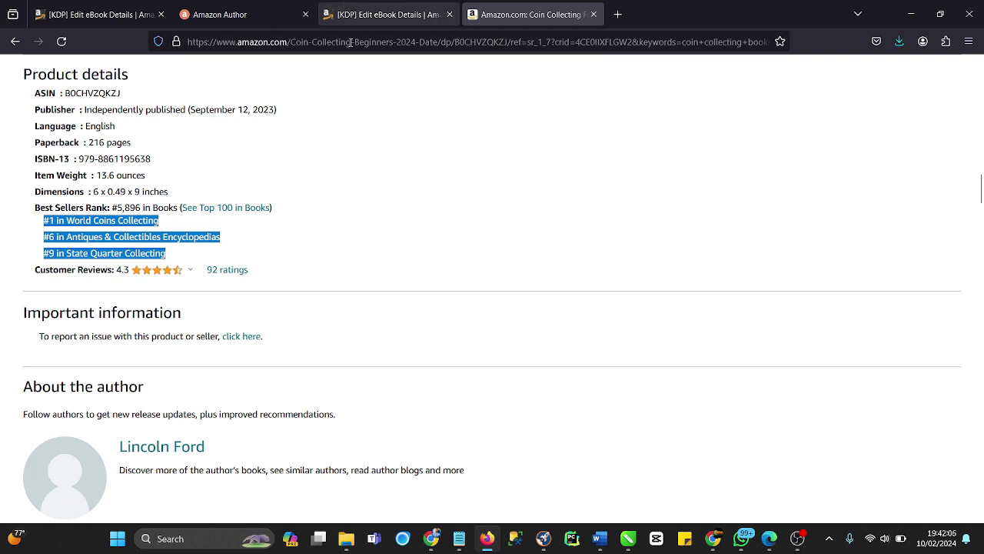
Return to the KDP eBook details and start choosing categories, setting the category to Crafts, Hobbies & Home and the subcategory to Antiques & Collectibles
left_click(382, 16)
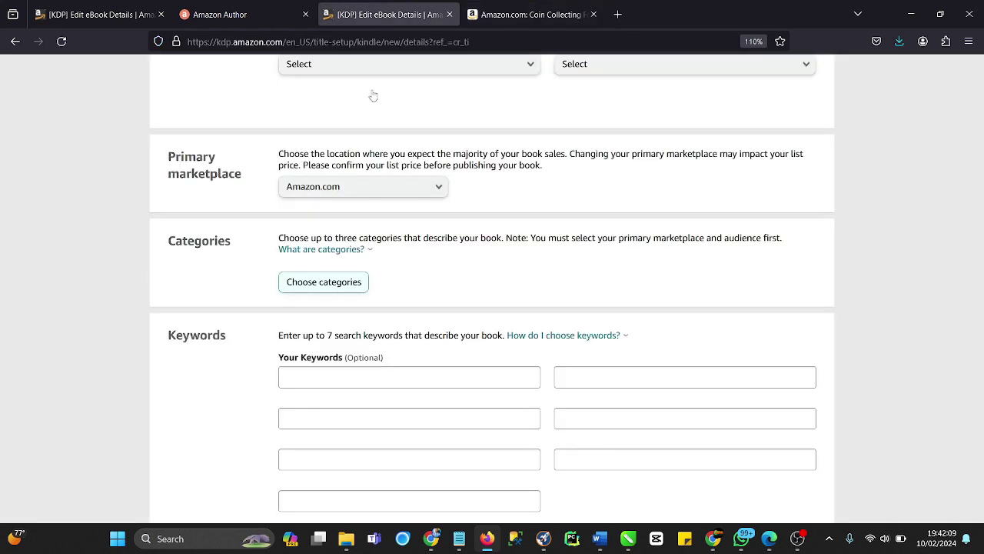
left_click(333, 284)
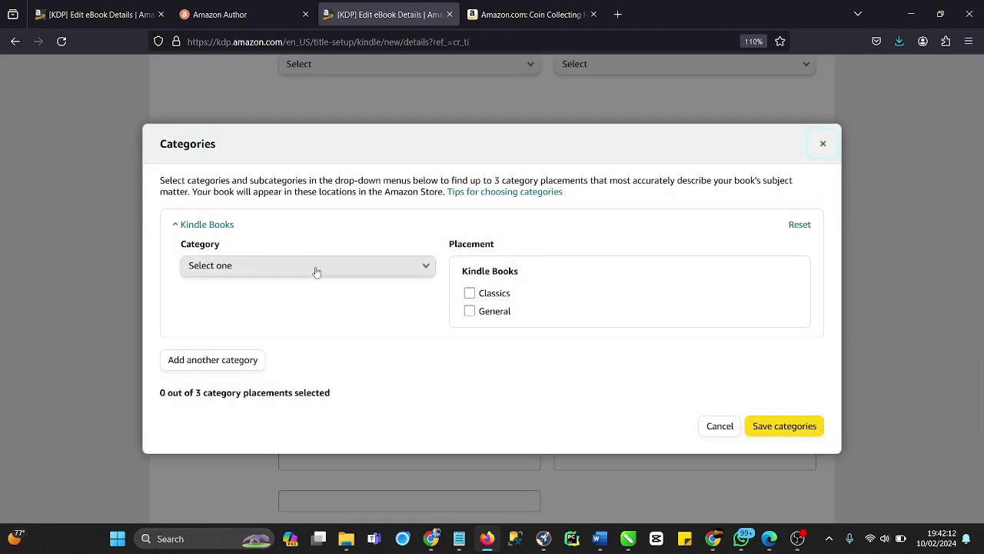
left_click(316, 271)
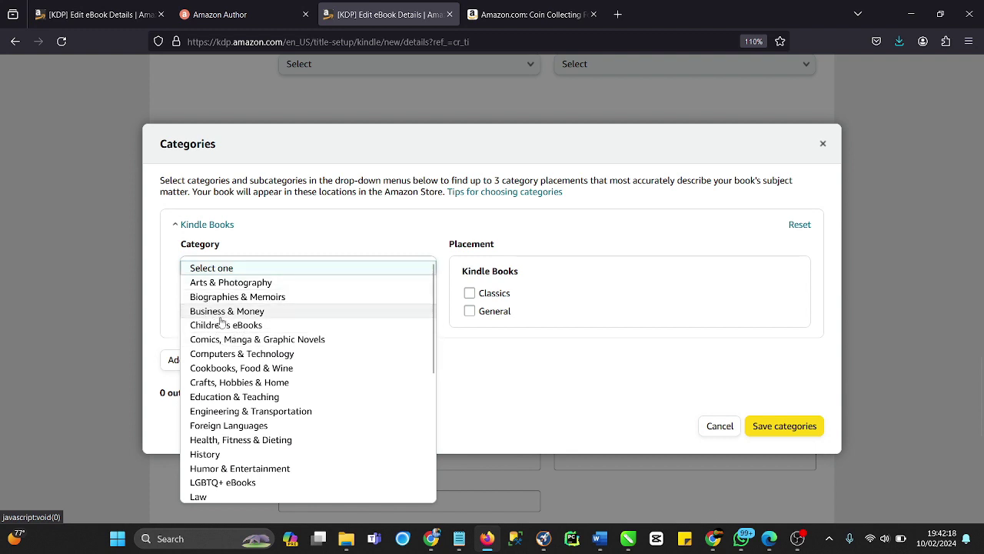
left_click(231, 382)
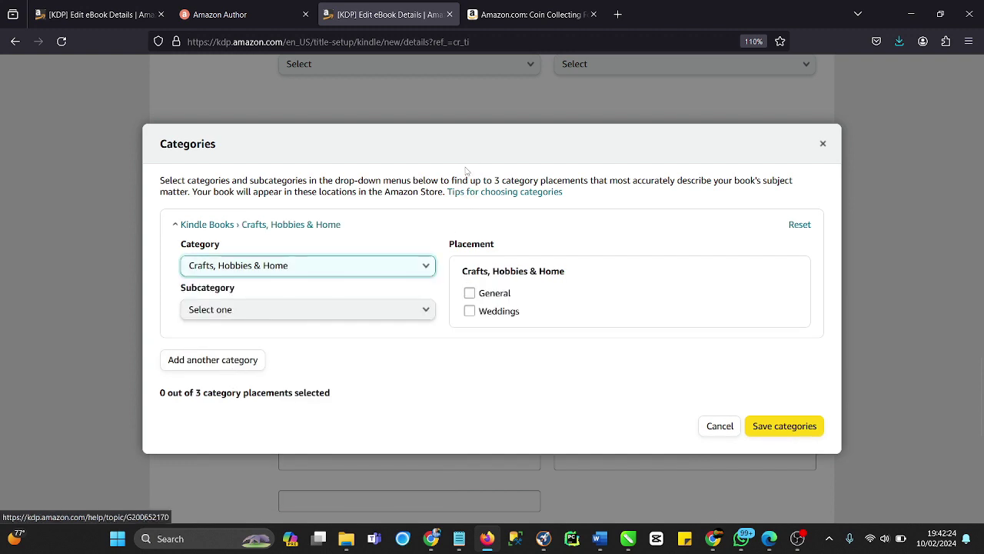
left_click(419, 311)
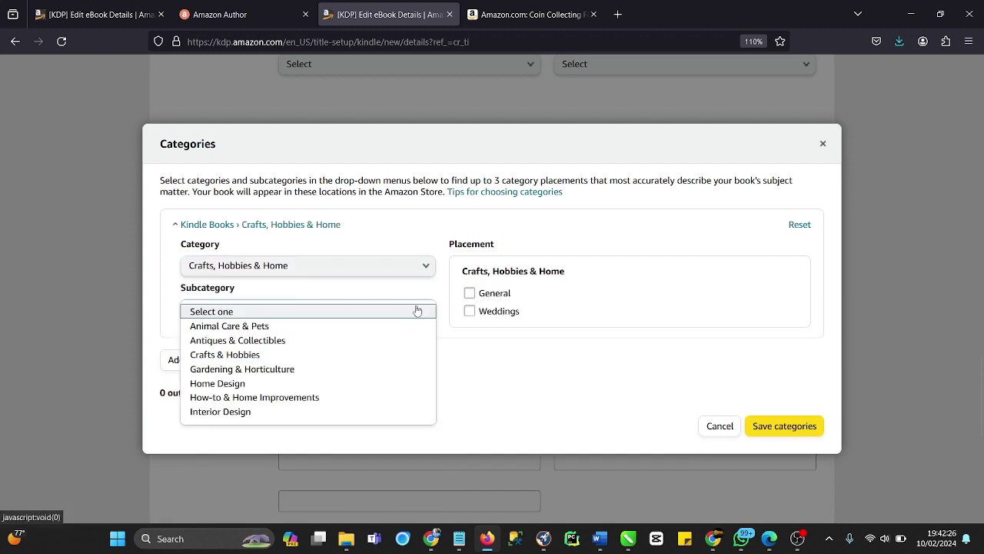
left_click(238, 341)
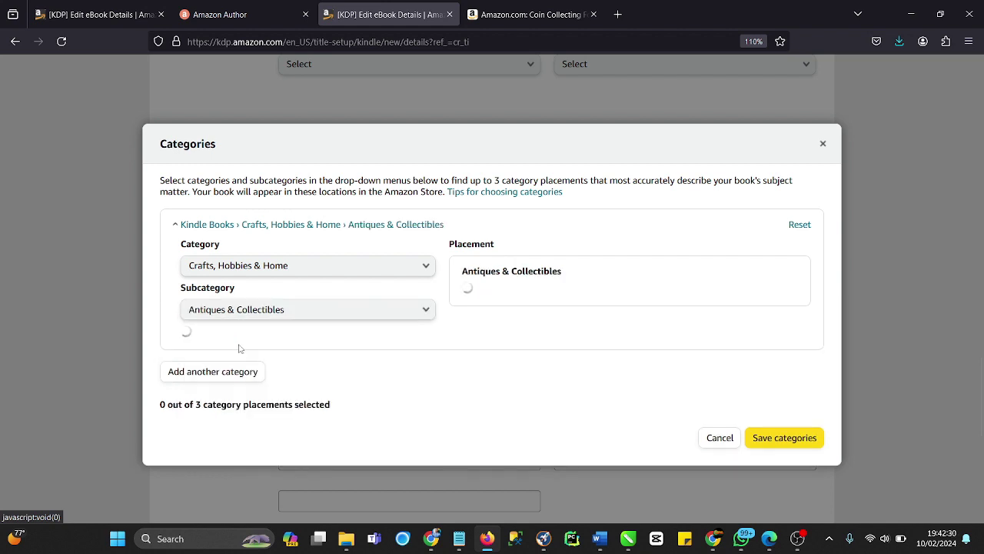
Select Coins & Medals and Precious Metals as placements under Antiques & Collectibles, checking the remaining placements for other suitable ones
scroll(542, 370, "down", 2)
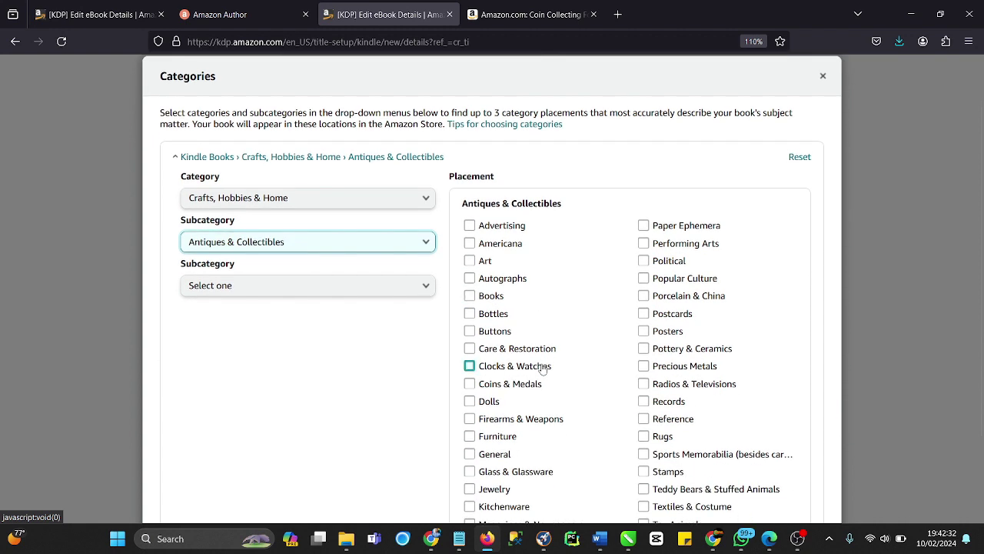
left_click(469, 384)
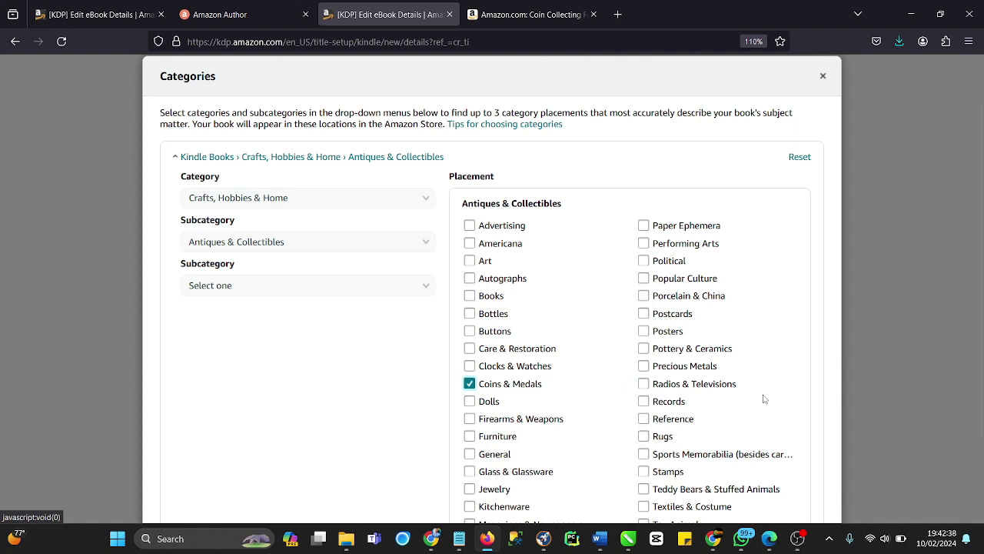
left_click(644, 367)
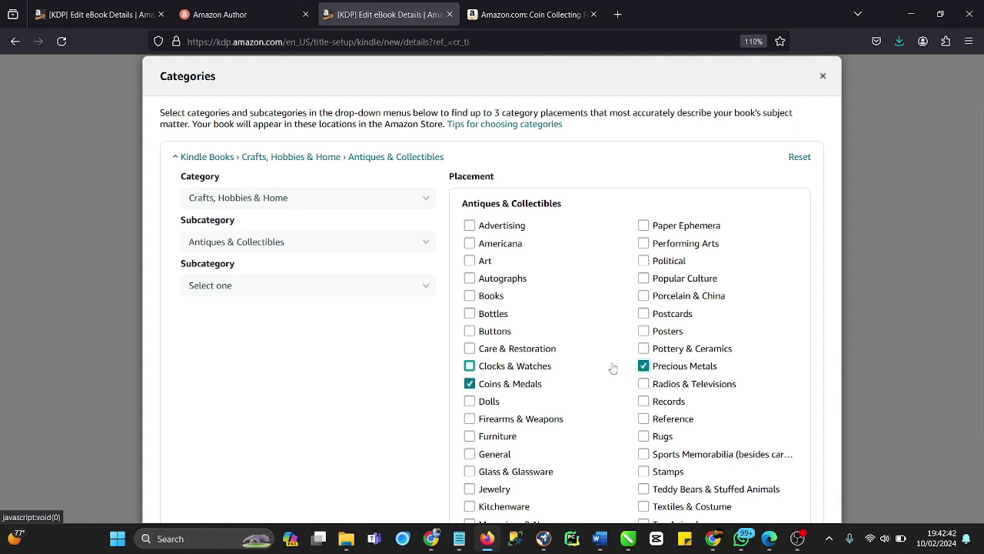
scroll(666, 393, "down", 1)
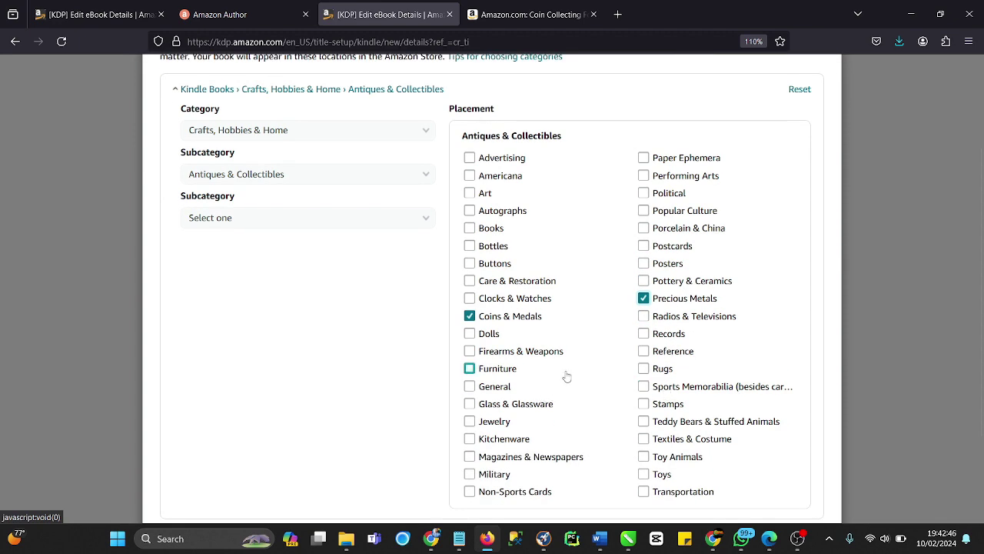
scroll(567, 374, "up", 1)
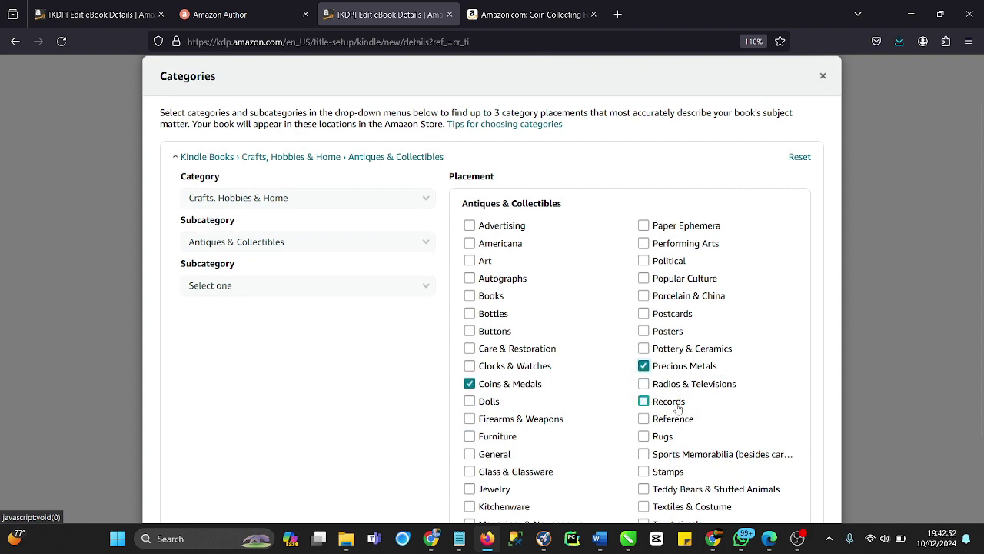
scroll(663, 416, "down", 1)
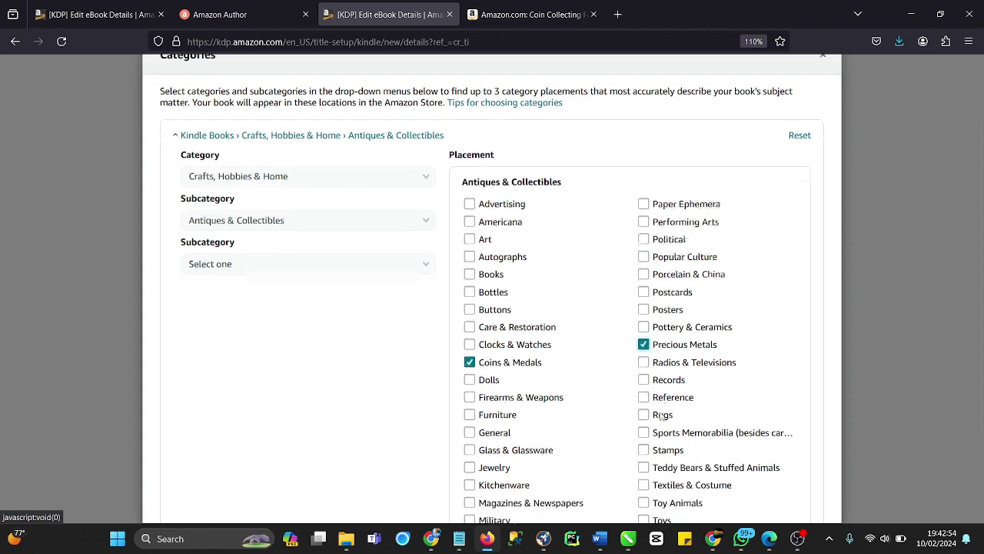
scroll(688, 374, "down", 1)
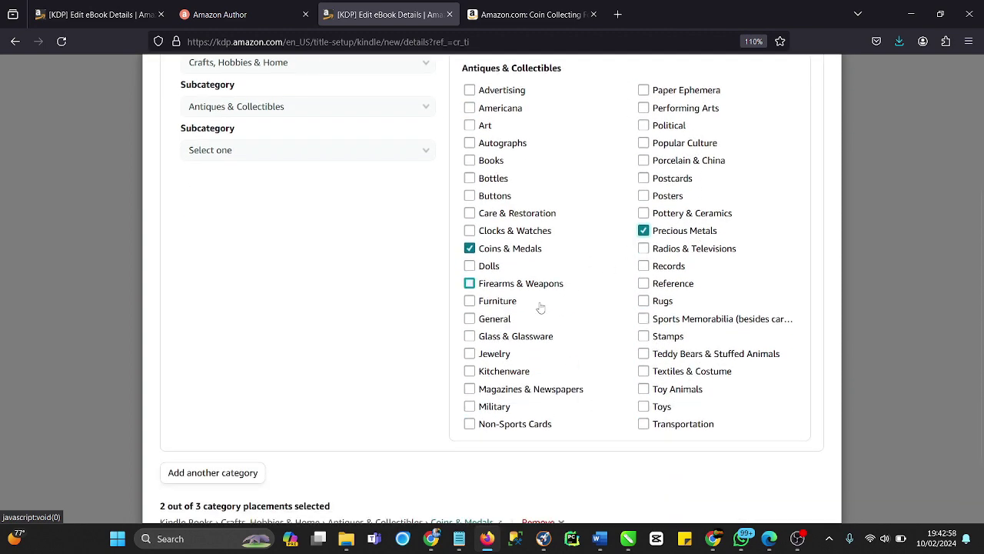
Review the selected category placements and add another category
scroll(541, 307, "down", 1)
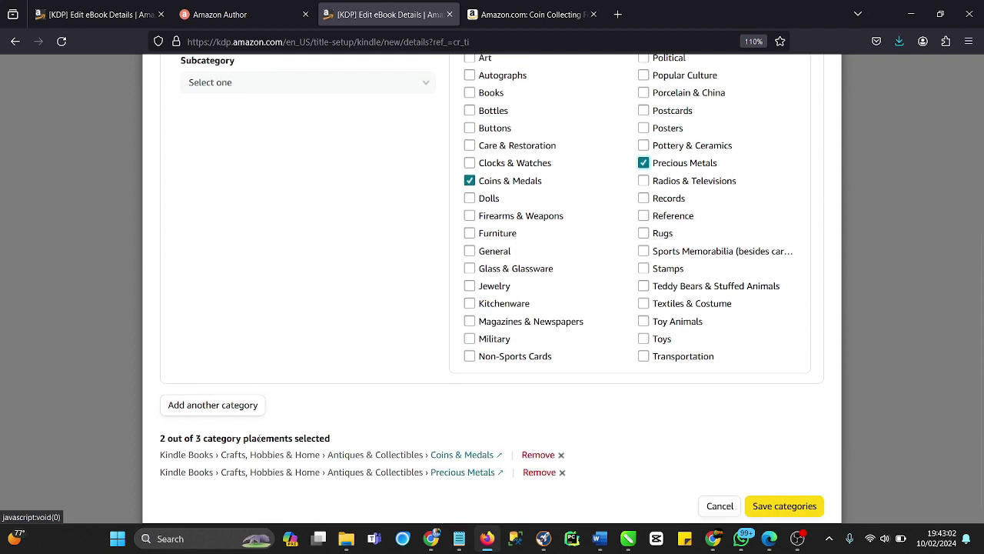
scroll(534, 396, "up", 1)
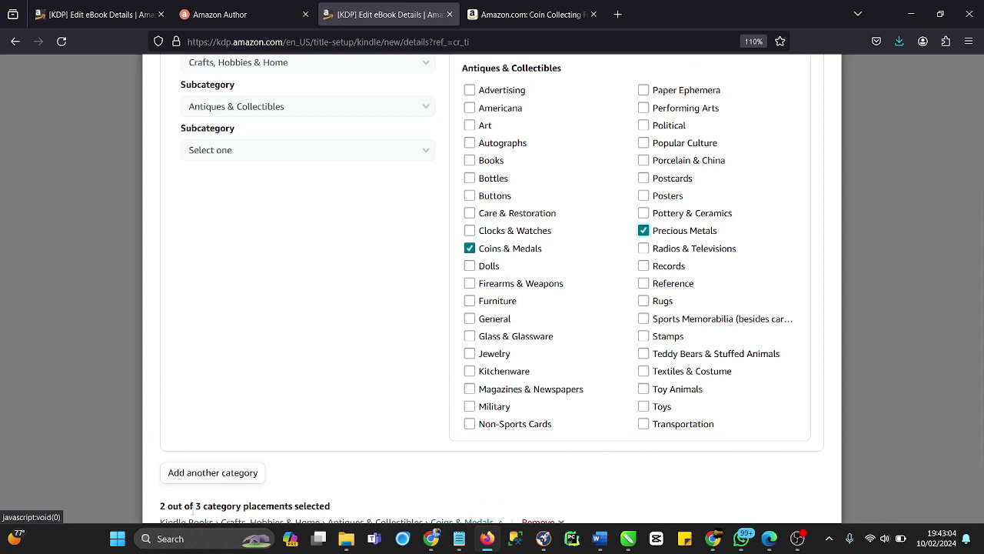
left_click(214, 477)
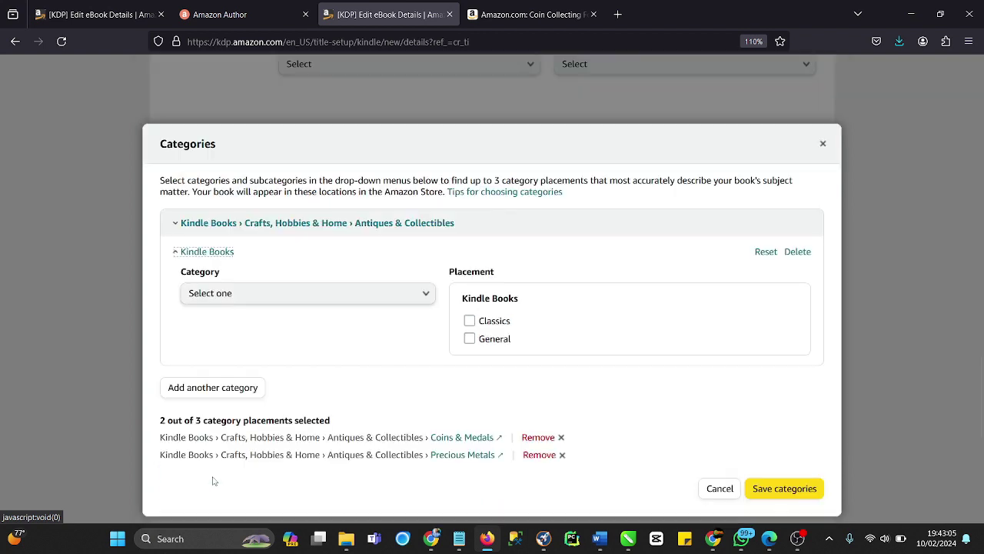
Try Business & Money as the added category and look through its subcategories for a suitable one
left_click(373, 296)
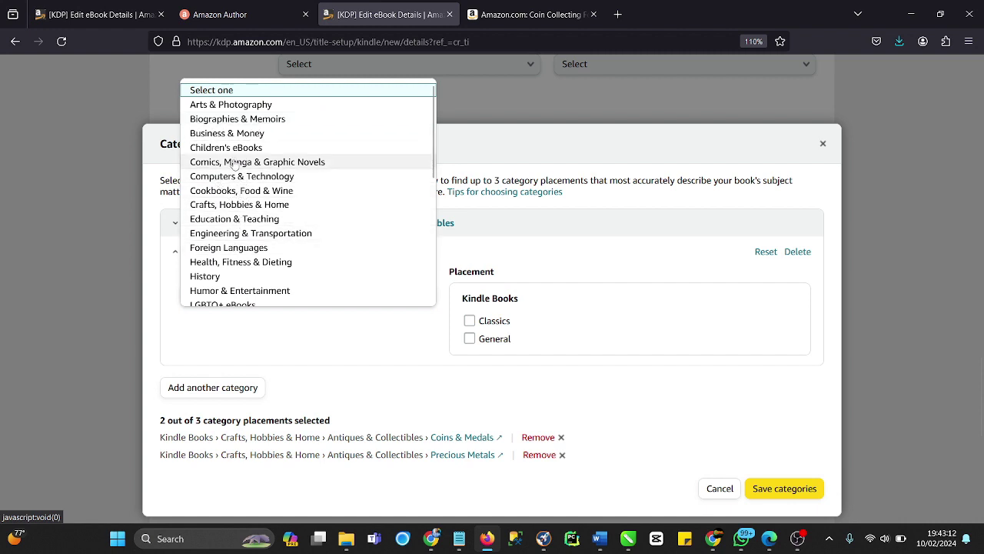
left_click(224, 136)
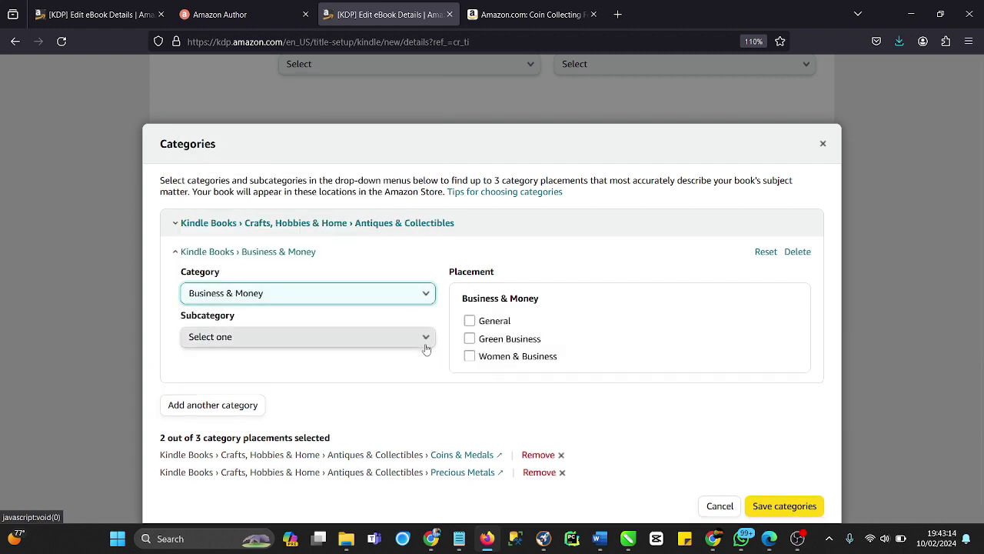
left_click(422, 346)
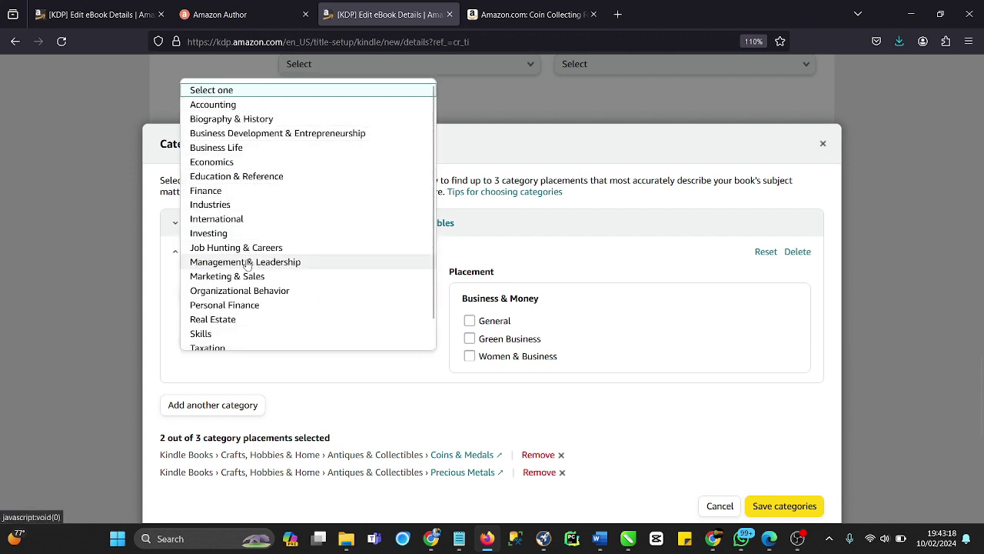
scroll(241, 291, "down", 1)
scroll(241, 291, "up", 2)
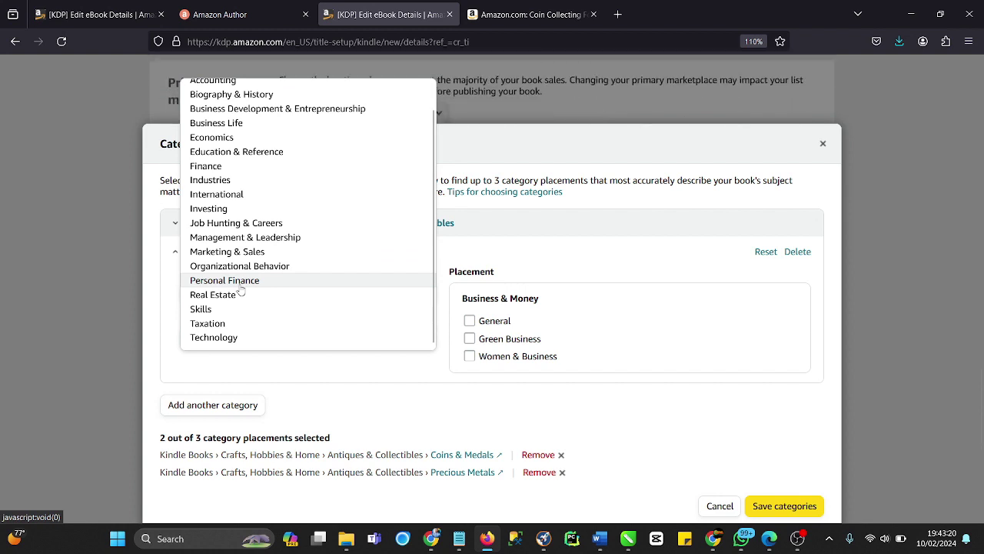
left_click(166, 302)
left_click(206, 344)
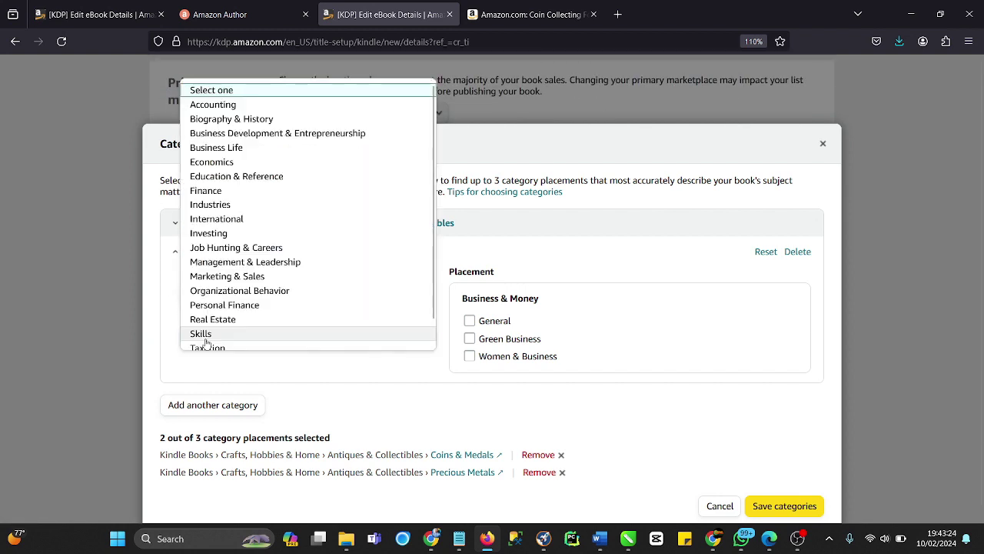
left_click(167, 329)
Change the added category to Crafts, Hobbies & Home with Crafts & Hobbies as its subcategory
left_click(223, 298)
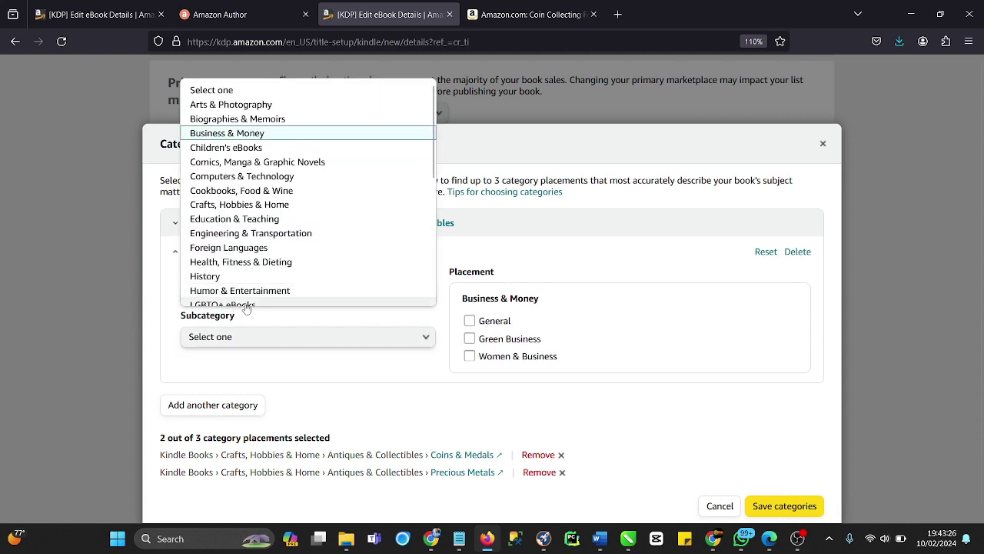
left_click(223, 206)
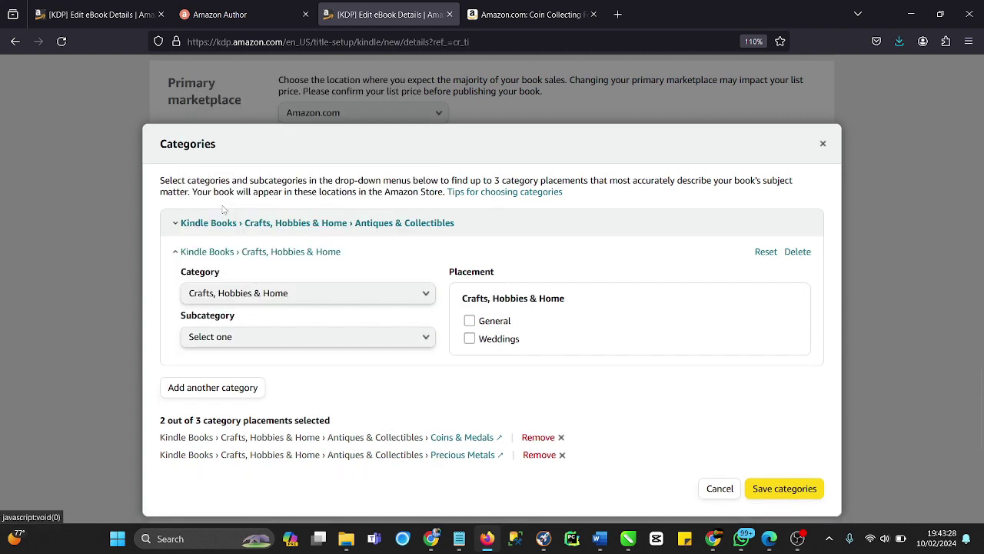
left_click(331, 341)
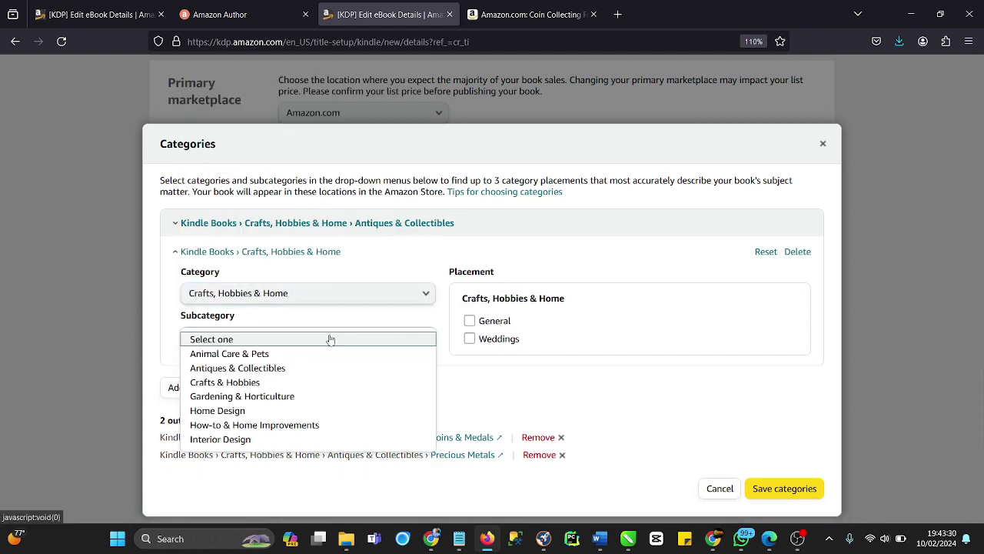
left_click(227, 384)
Look through the Crafts & Hobbies placements and its further subcategories for one that suits a coin collecting book
scroll(507, 340, "down", 1)
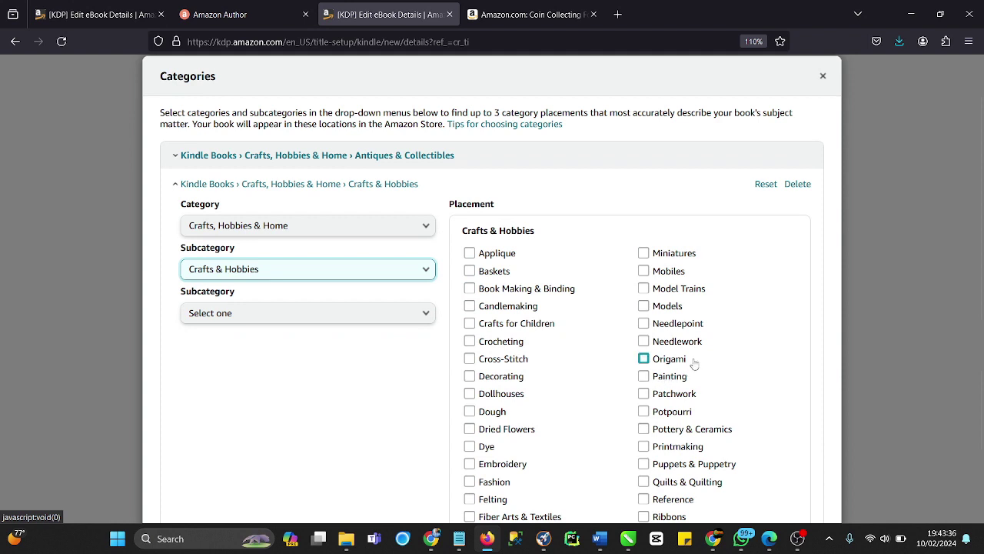
scroll(695, 364, "down", 1)
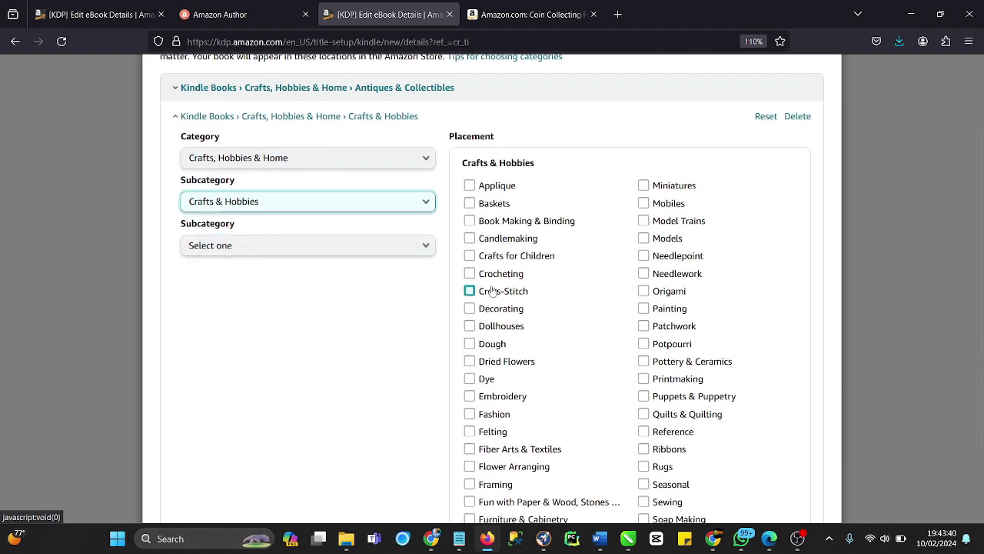
scroll(653, 273, "down", 1)
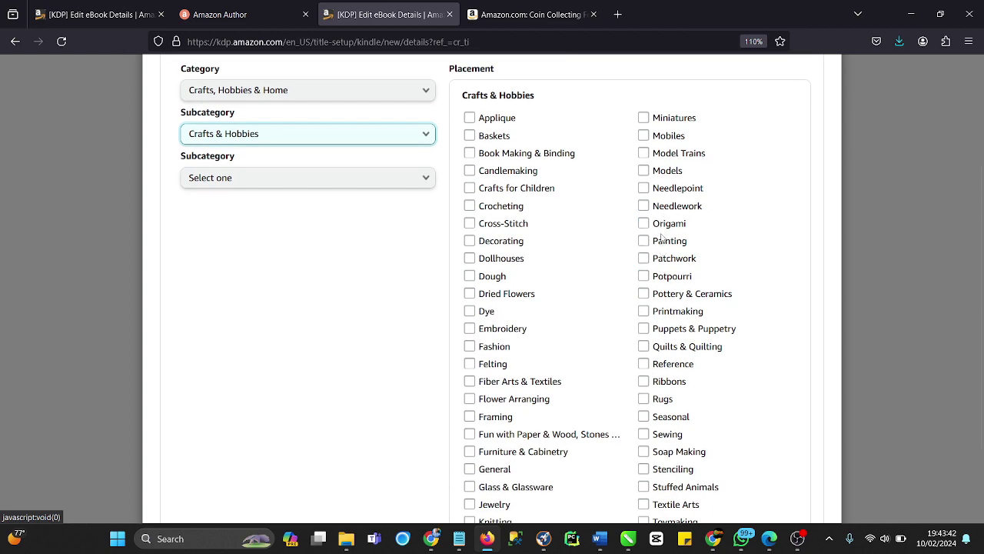
scroll(657, 266, "down", 1)
scroll(659, 281, "down", 1)
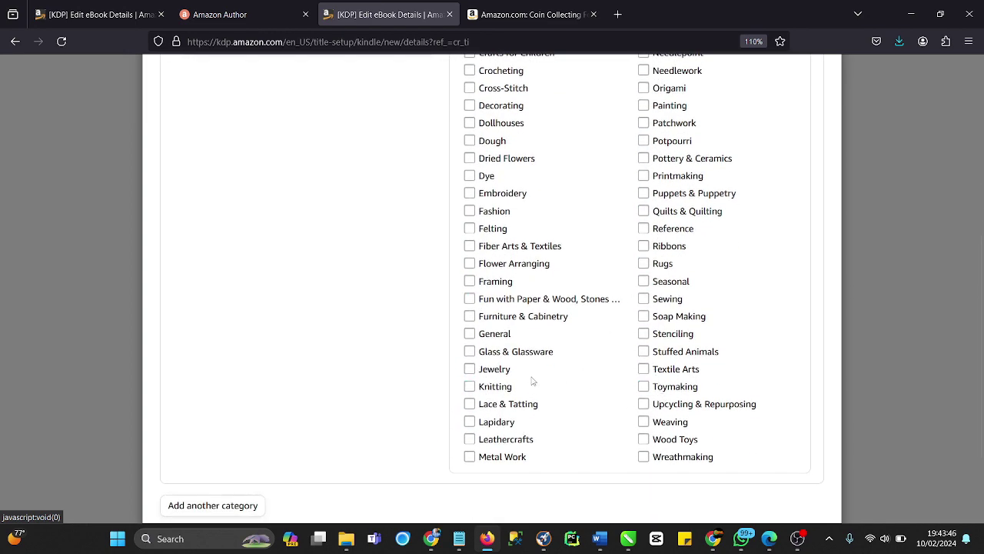
scroll(513, 399, "up", 2)
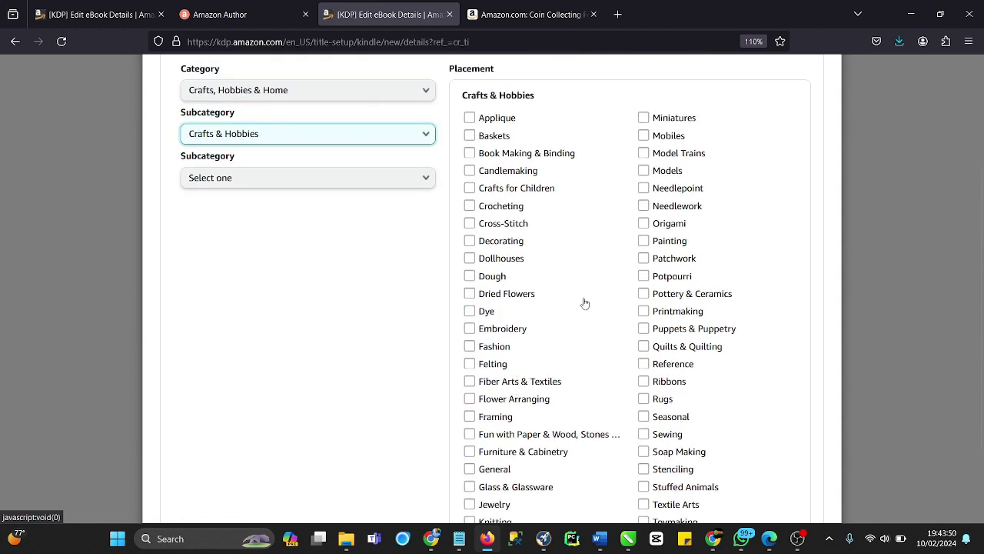
left_click(358, 185)
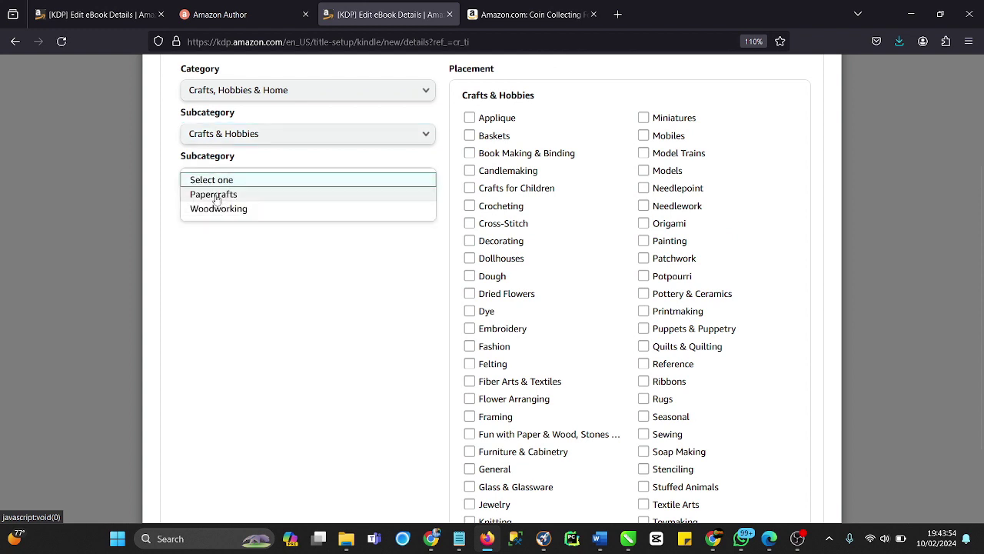
left_click(284, 252)
Change the added category's subcategory to Antiques & Collectibles
left_click(271, 142)
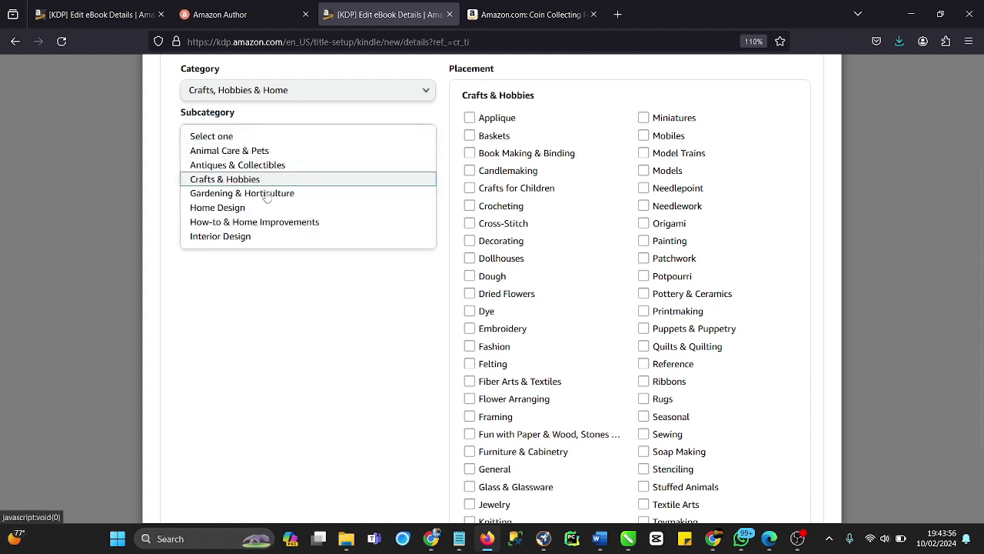
left_click(231, 166)
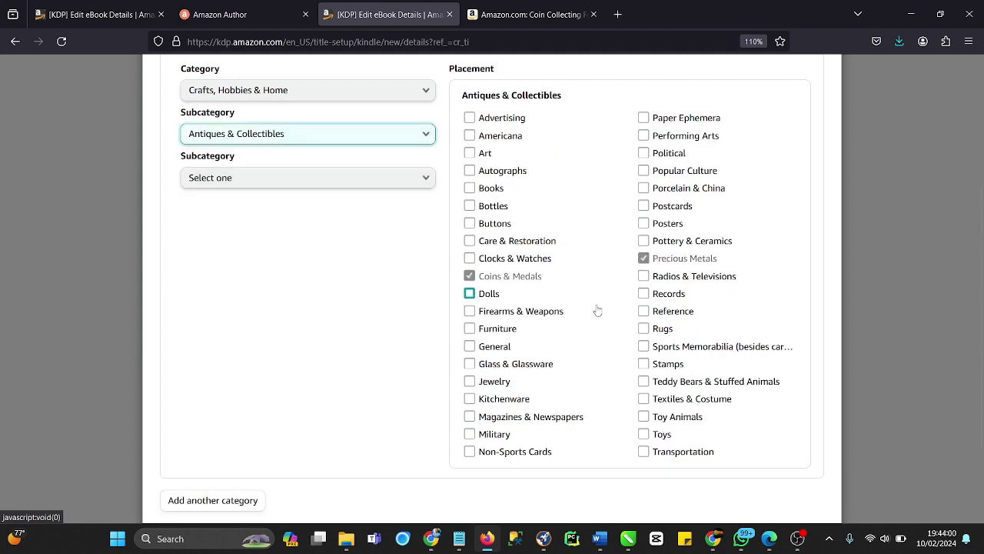
Try Clocks & Watches as the third placement, clear it again, and check the list of selected placements
left_click(470, 259)
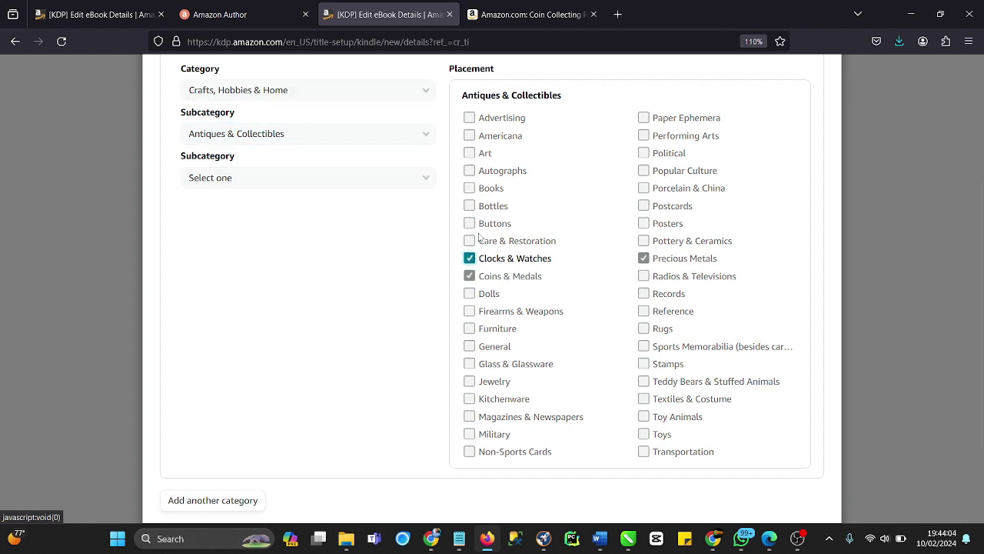
left_click(471, 258)
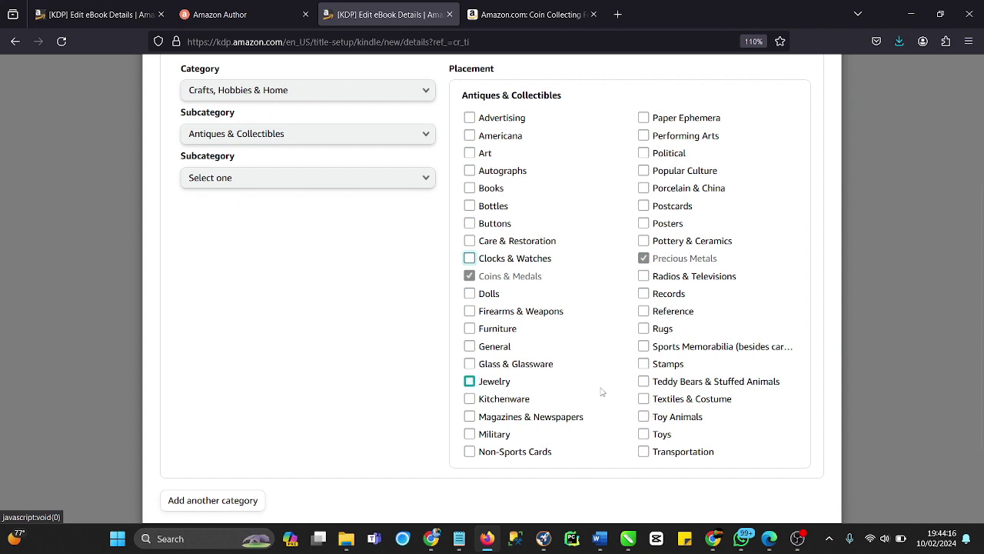
scroll(603, 395, "down", 3)
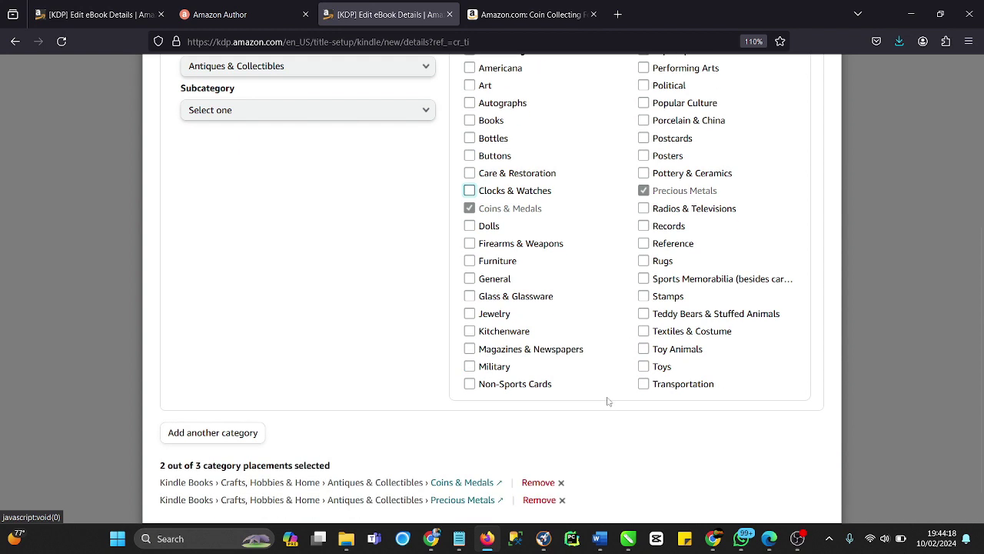
Choose Care & Restoration under Antiques & Collectibles as the third placement and save the categories
scroll(556, 318, "up", 2)
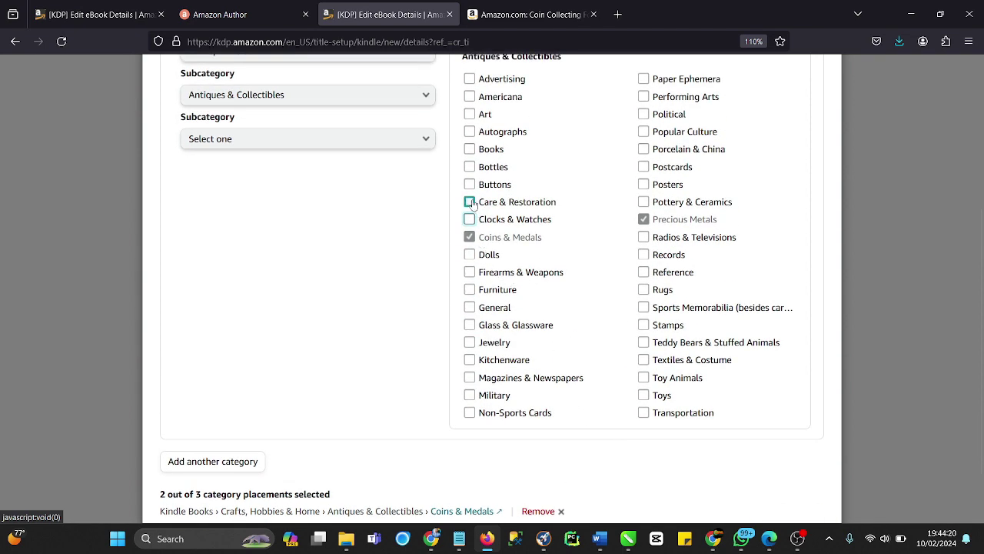
left_click(469, 201)
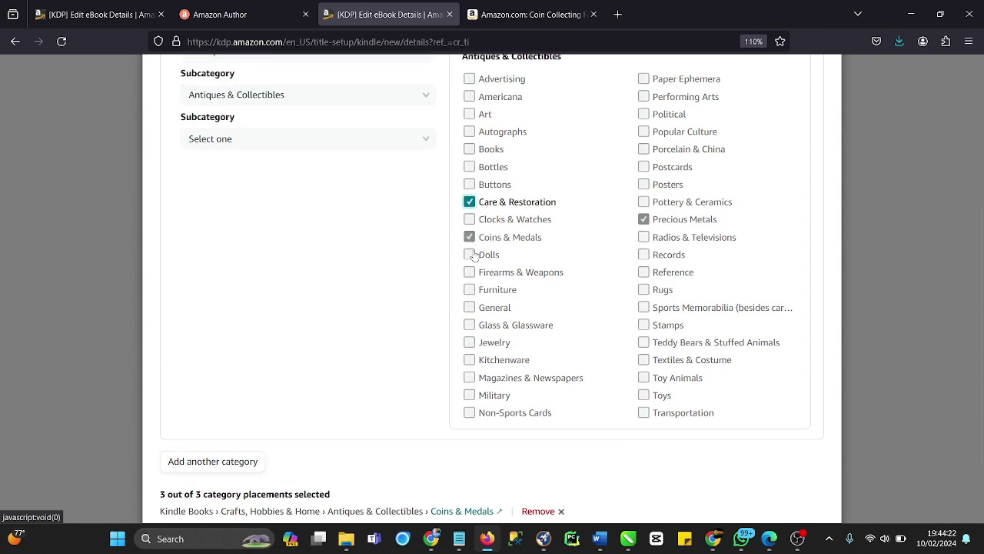
scroll(492, 262, "down", 2)
left_click(774, 500)
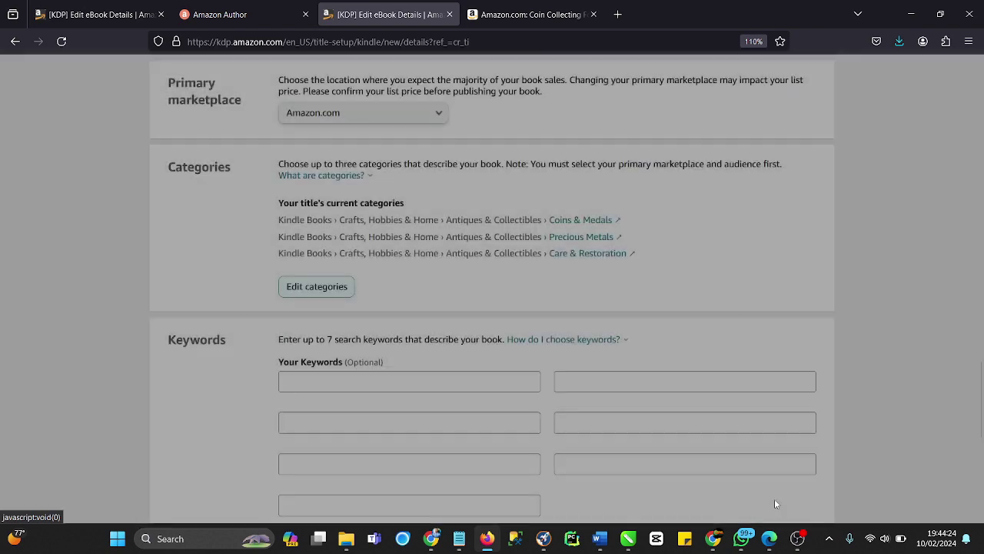
Review the saved categories and the Keywords section's instructions and optional fields, ending in the first keyword field
scroll(600, 377, "down", 2)
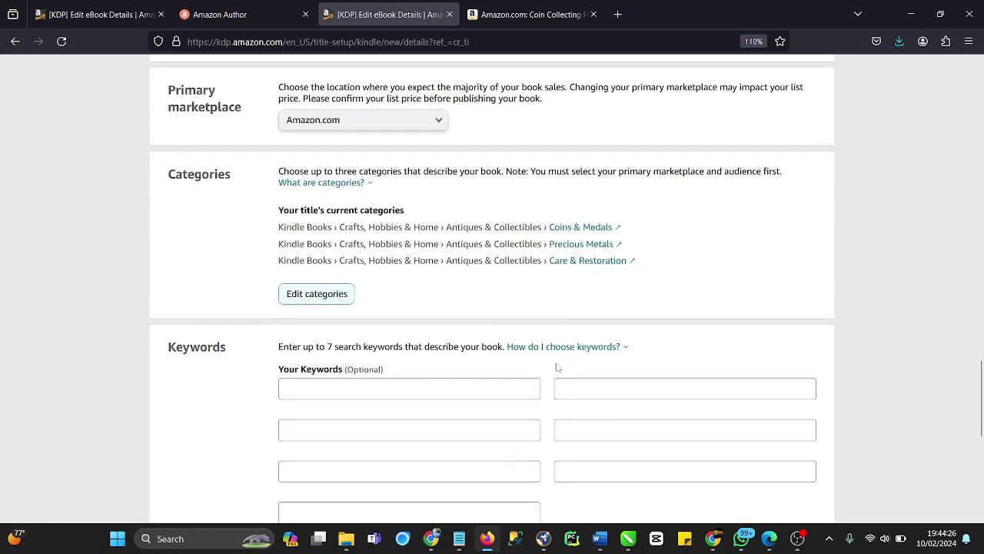
scroll(314, 351, "down", 2)
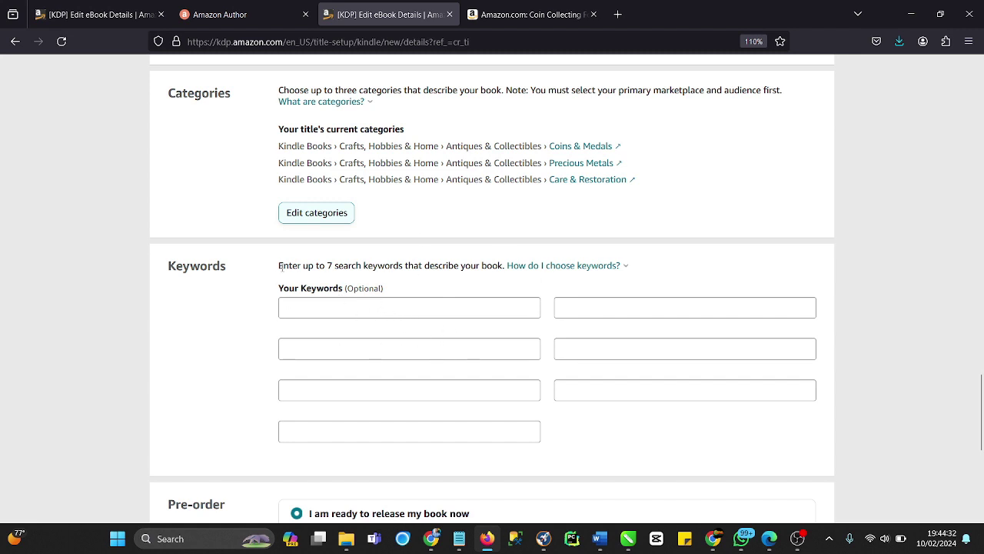
left_click_drag(280, 268, 508, 283)
scroll(430, 294, "down", 2)
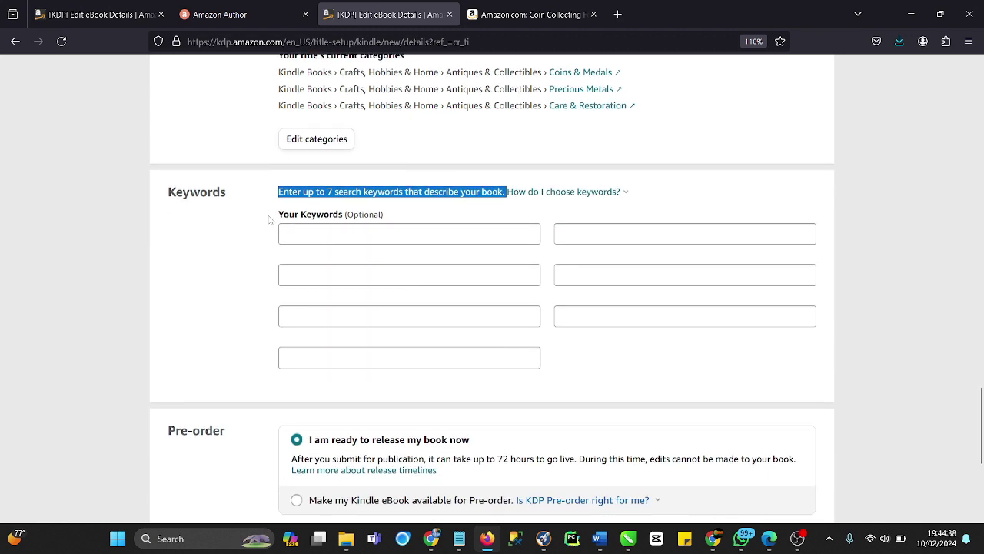
left_click(269, 220)
double_click(362, 215)
left_click(363, 223)
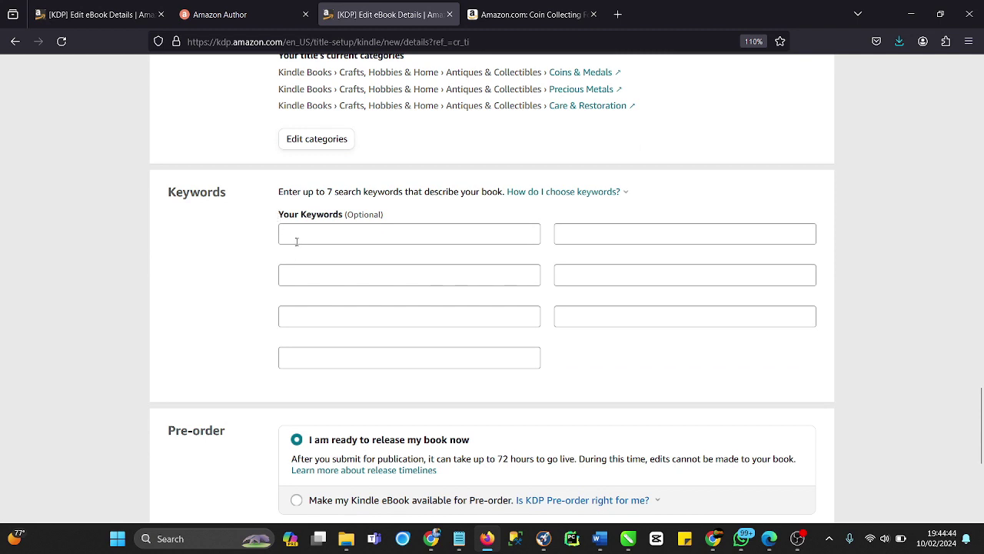
left_click(296, 242)
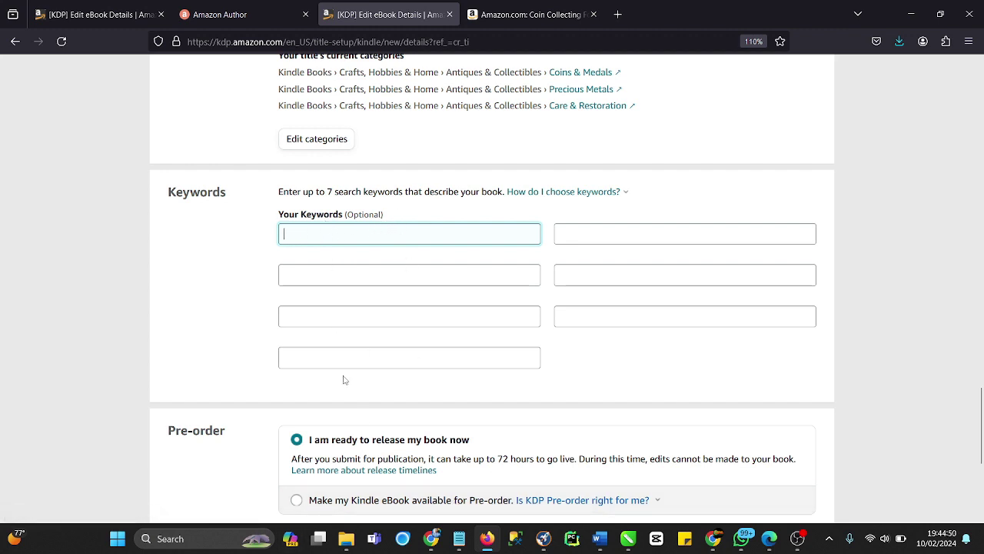
Switch to Chrome and open amazon.com in a new tab
left_click(433, 540)
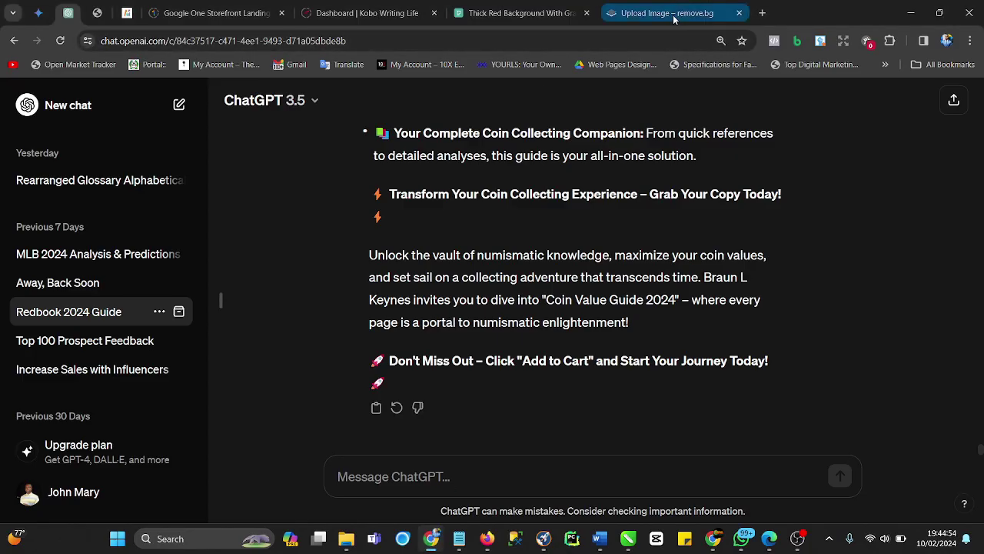
left_click(762, 13)
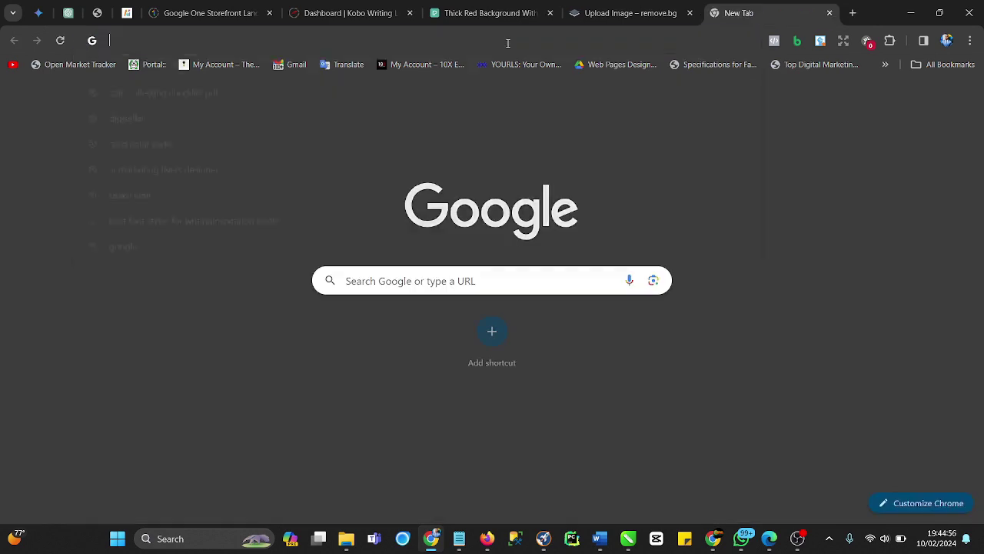
type("ama")
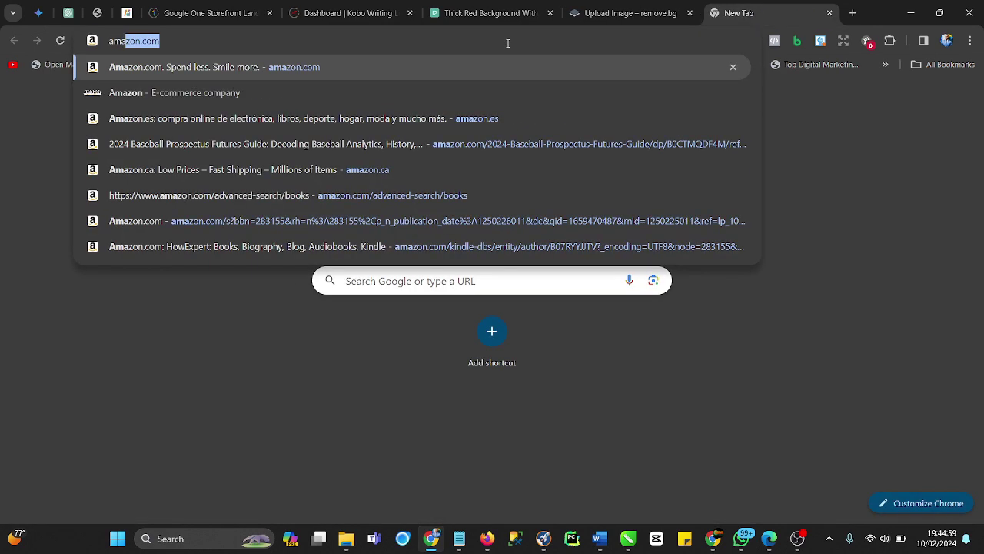
key("Return")
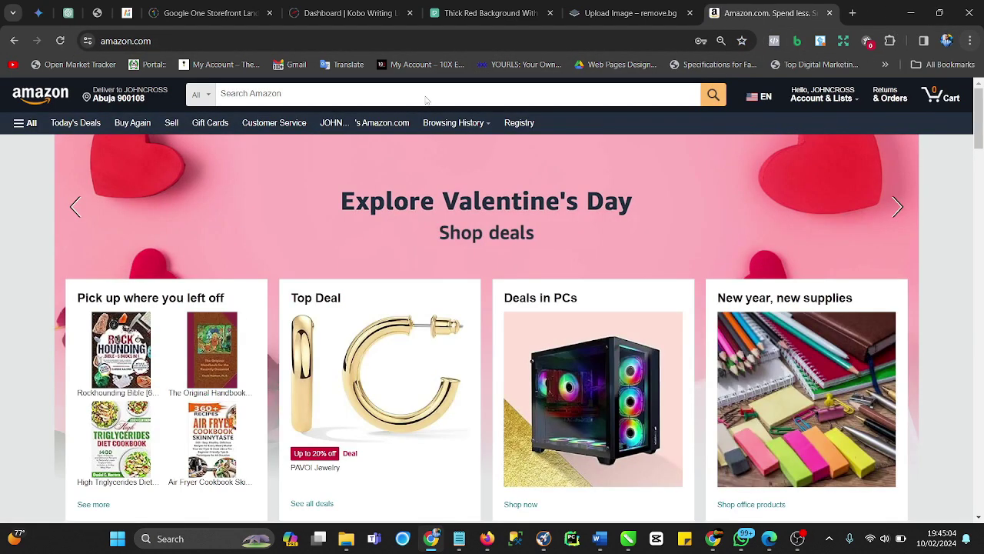
Open amazon.com in a new Incognito window
left_click(970, 41)
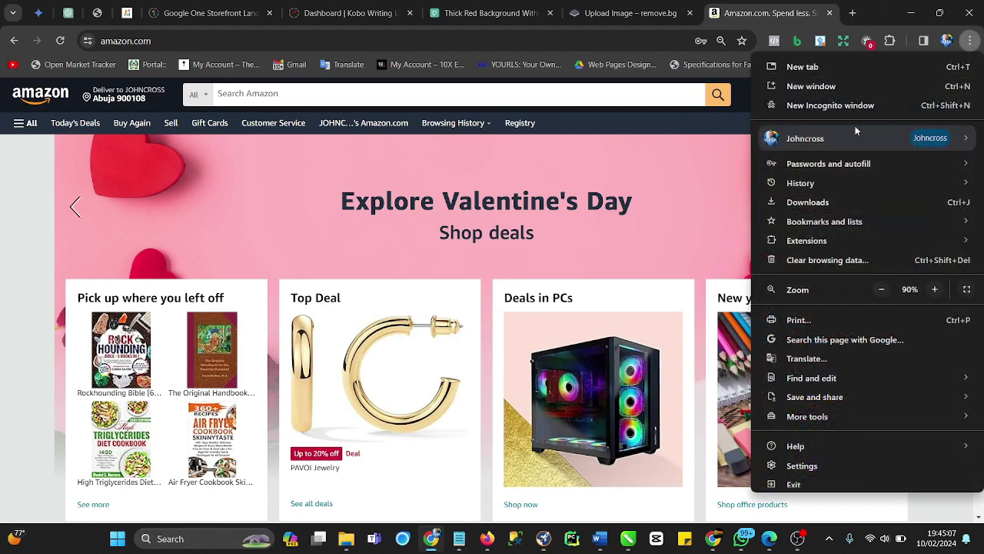
left_click(807, 107)
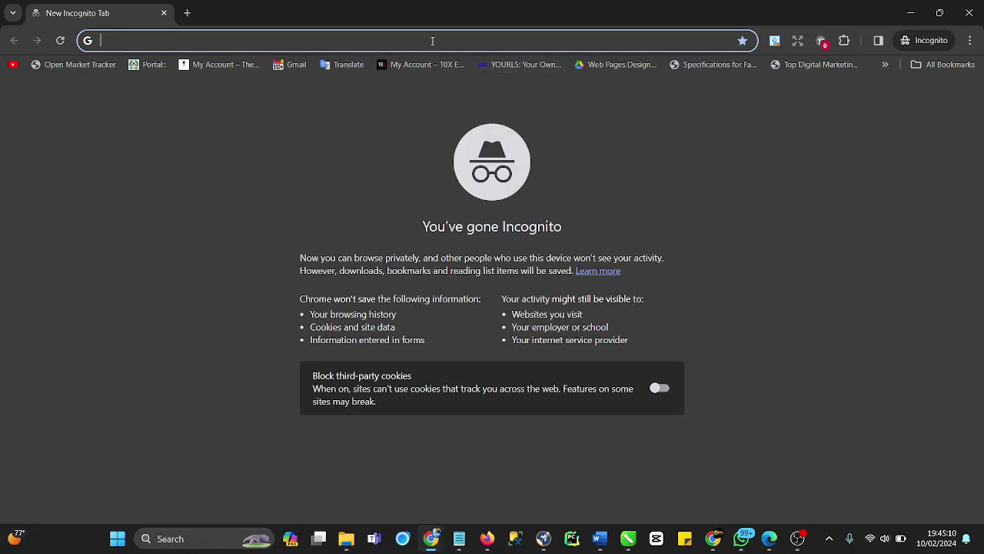
type("amaz")
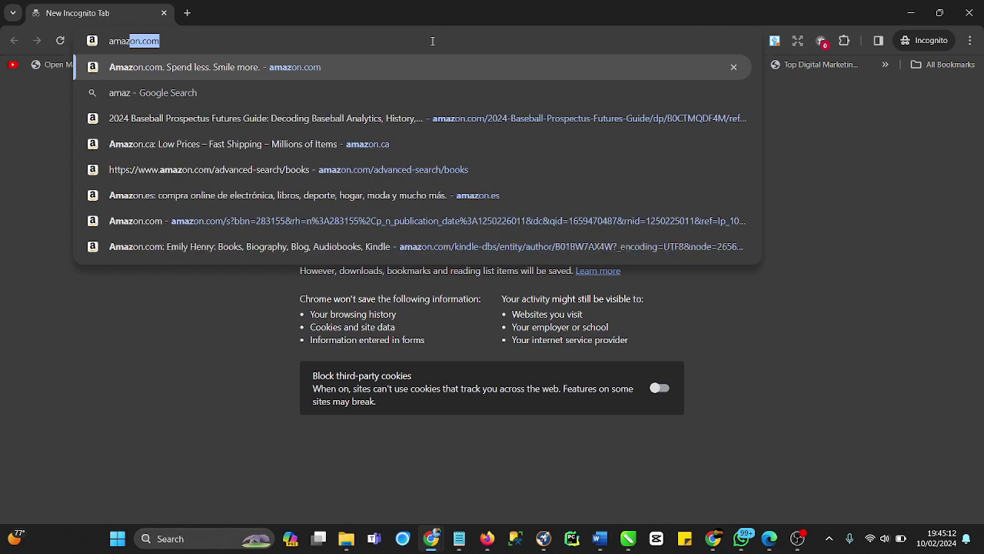
key("Return")
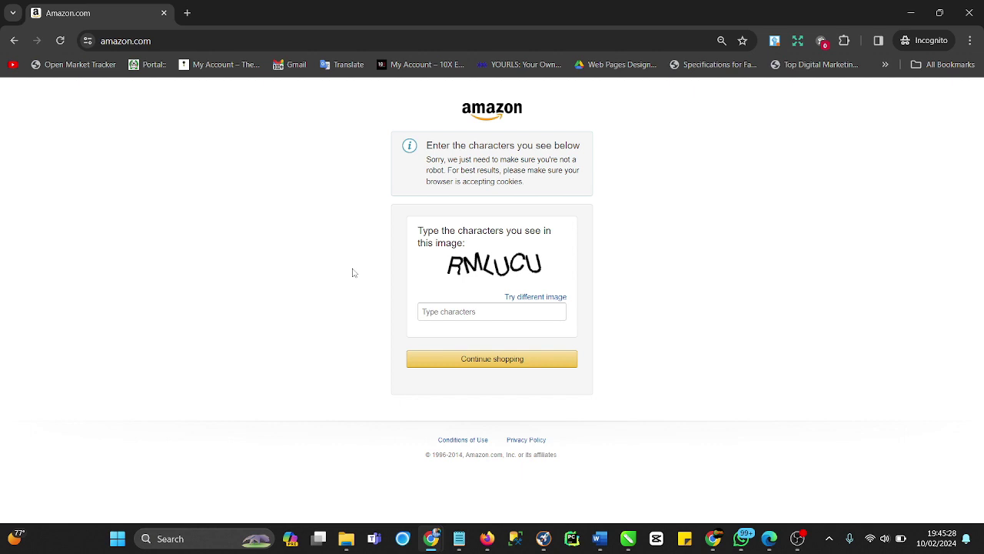
Enter the characters shown in the verification image and continue to the store
left_click(452, 315)
type("RM")
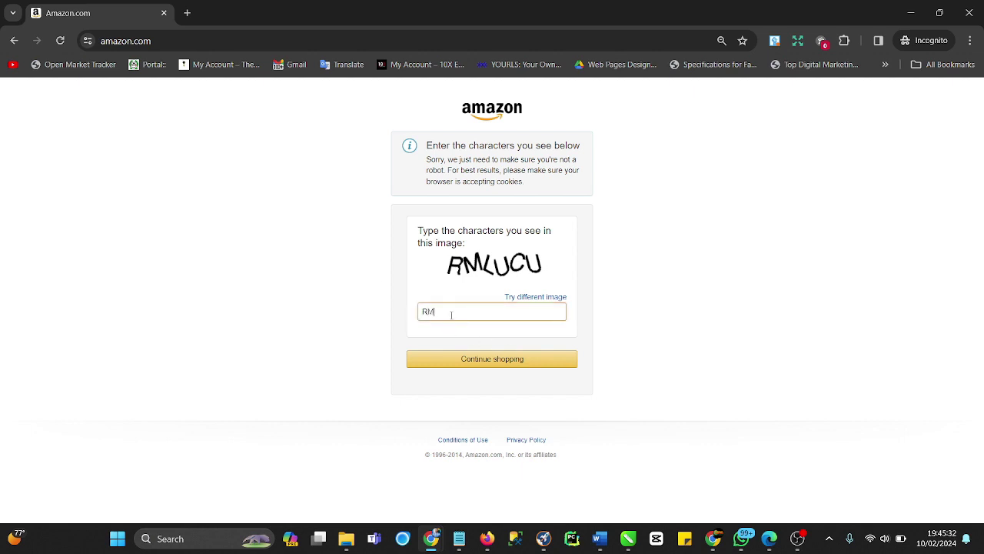
type("LUCU")
left_click(456, 357)
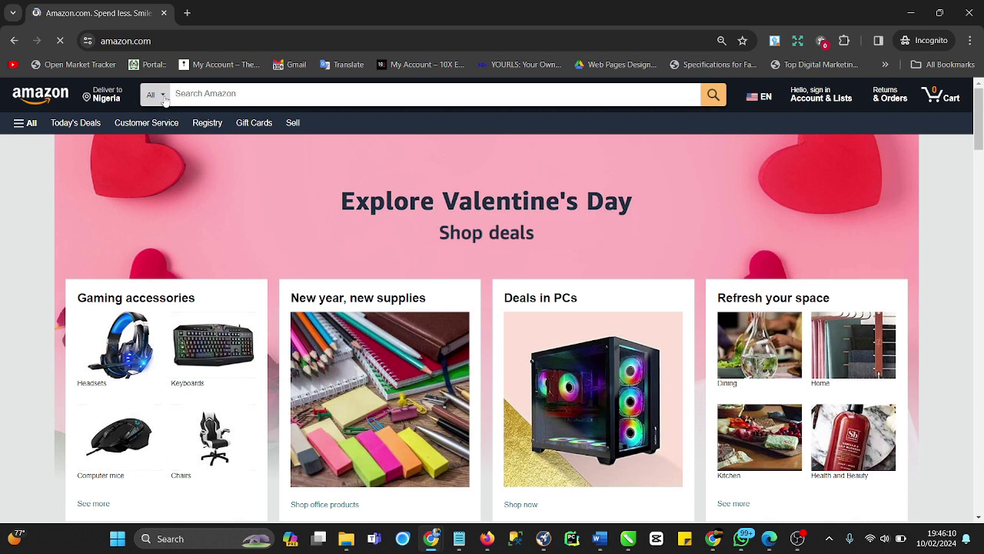
Limit the store search to Books and set the delivery location to US zip code 90001
left_click(159, 95)
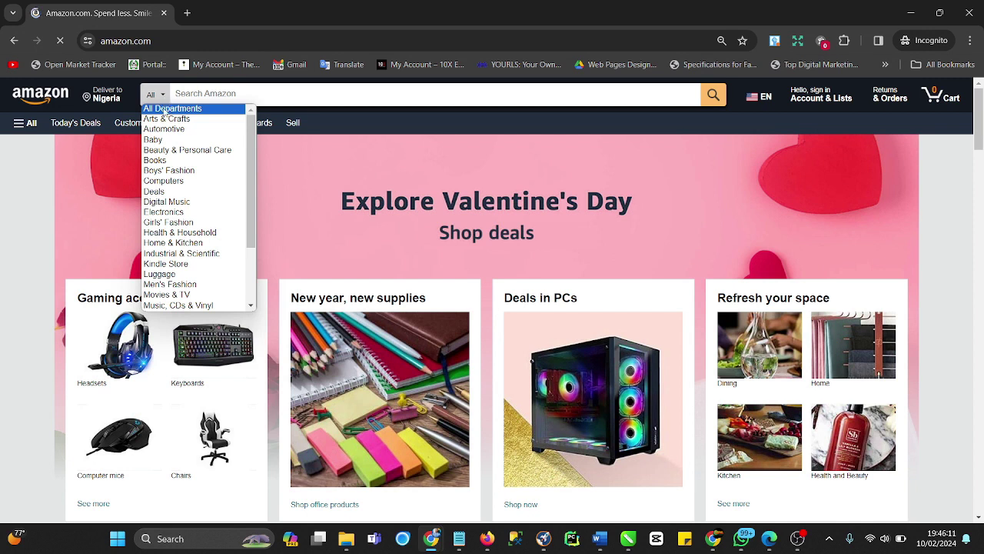
left_click(161, 163)
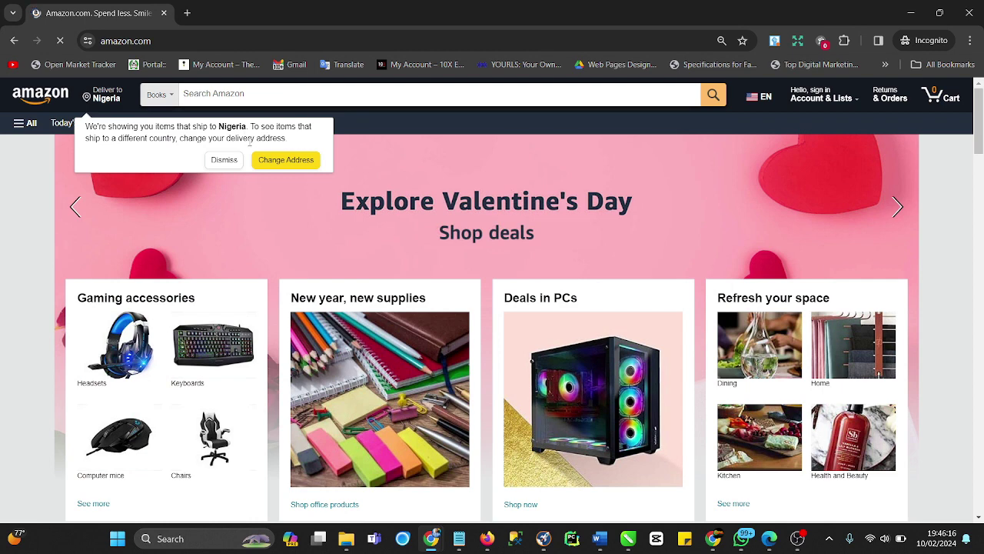
left_click(274, 159)
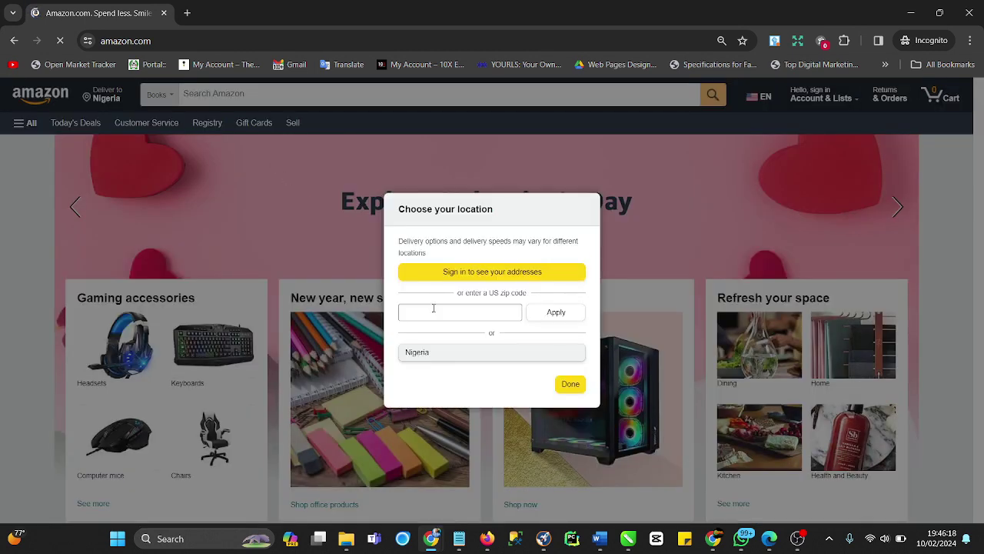
left_click(435, 309)
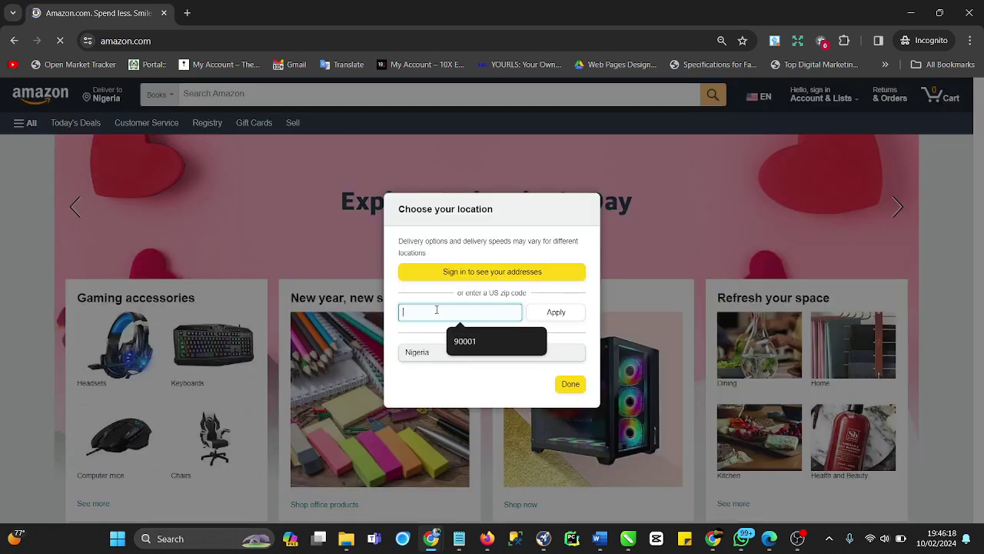
left_click(467, 340)
left_click(547, 318)
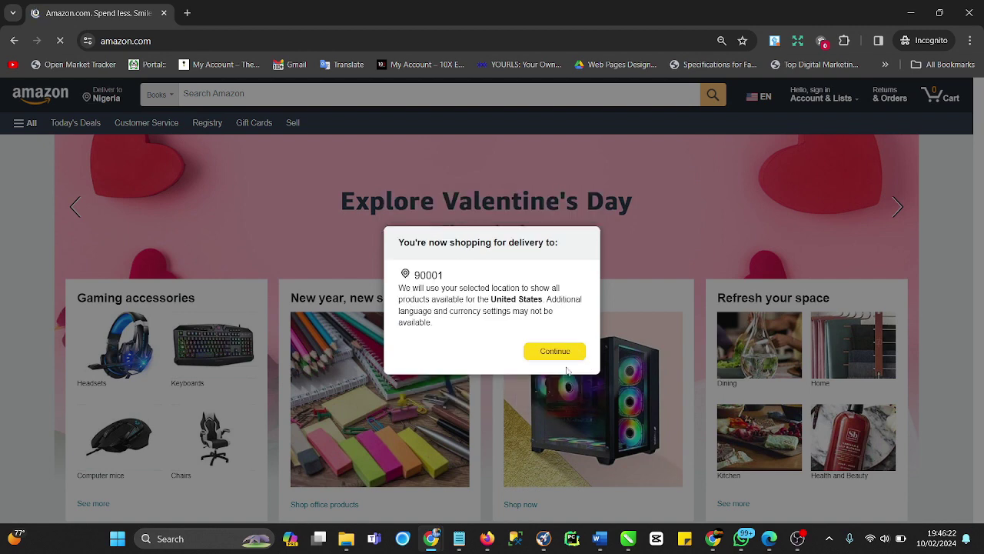
left_click(555, 351)
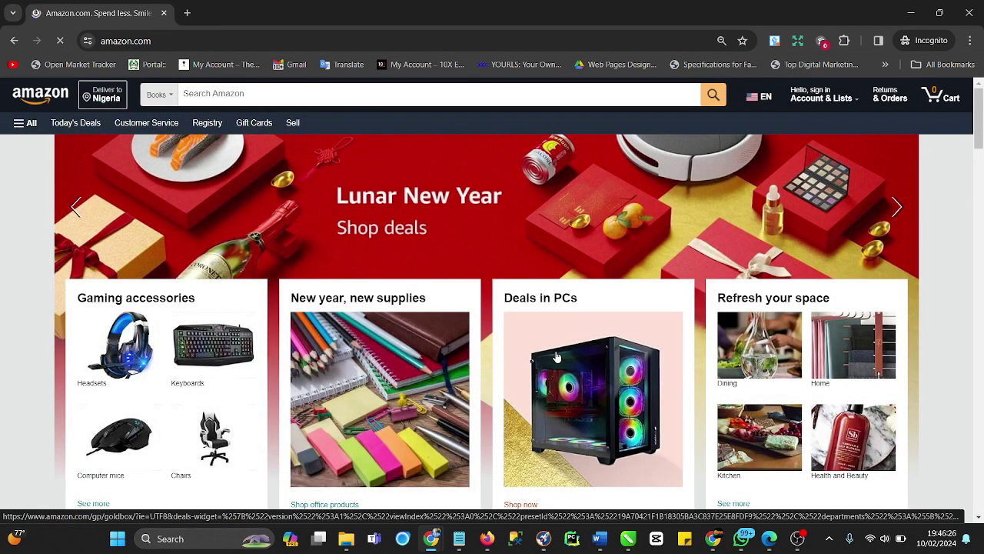
Enter "Coin" in the Amazon search to bring up keyword suggestions
left_click(185, 98)
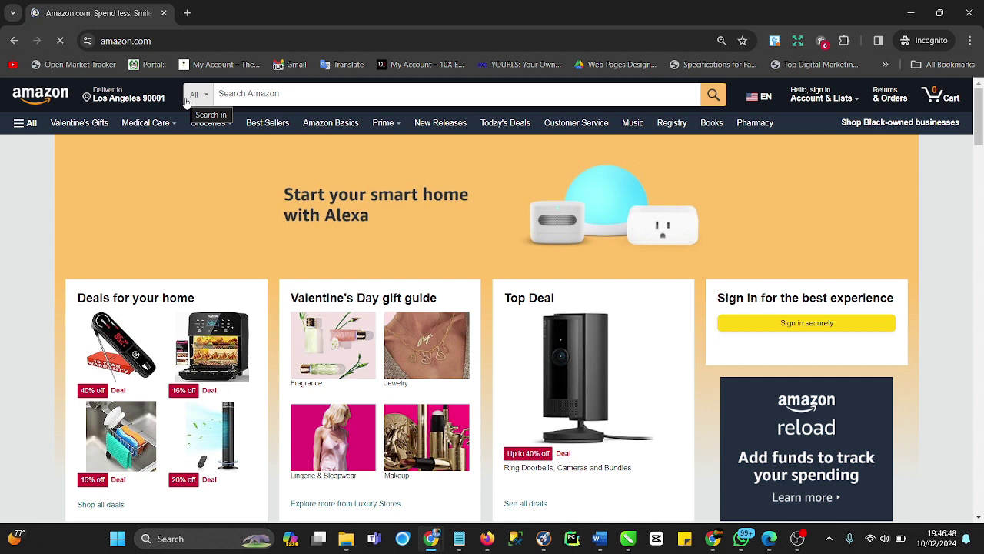
left_click(264, 93)
type("C")
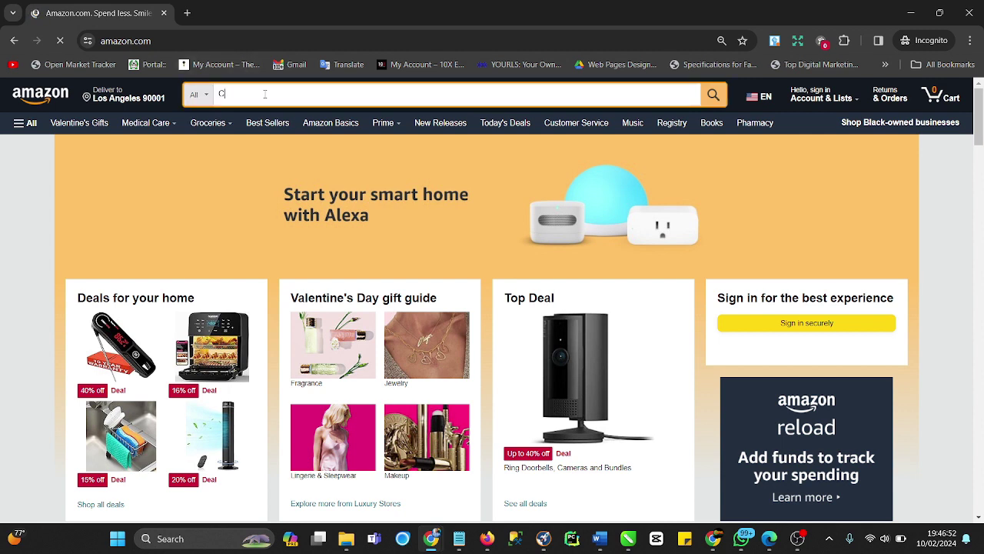
type("oin")
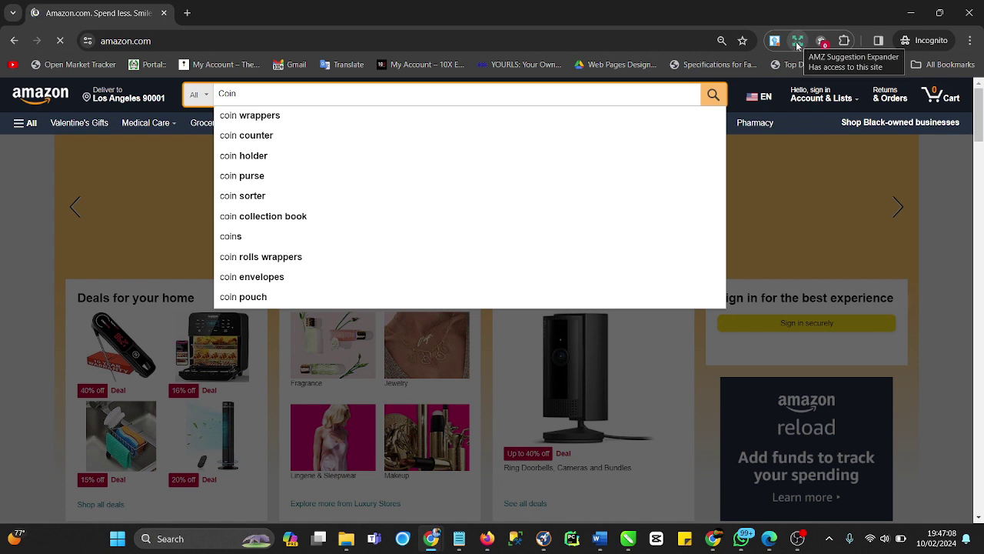
Go to Chrome's extension management and open the details of AMZ Suggestion Expander
left_click(846, 45)
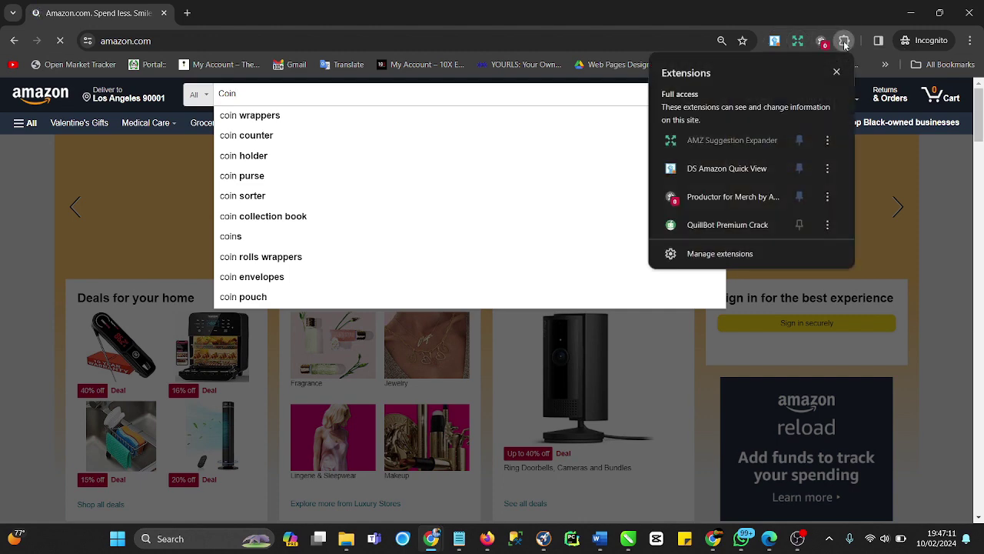
left_click(693, 255)
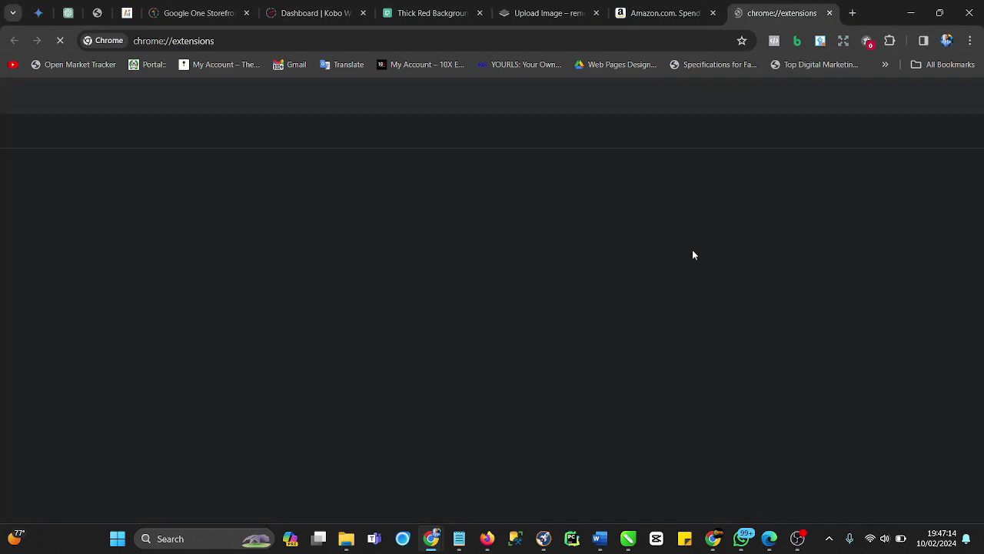
scroll(432, 304, "down", 3)
scroll(432, 305, "down", 1)
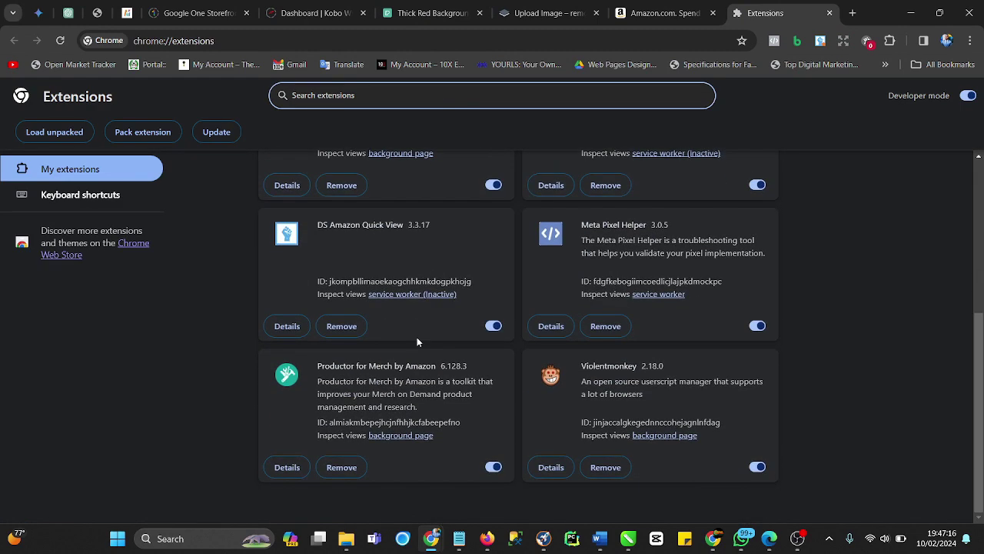
scroll(635, 315, "up", 4)
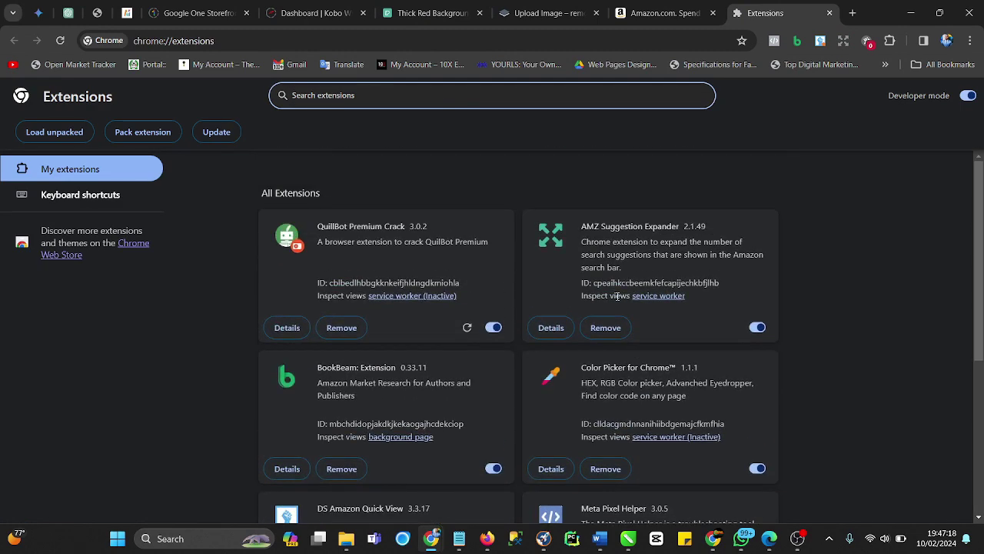
left_click(550, 328)
Find the Allow in Incognito setting of AMZ Suggestion Expander and turn it off
scroll(418, 377, "down", 3)
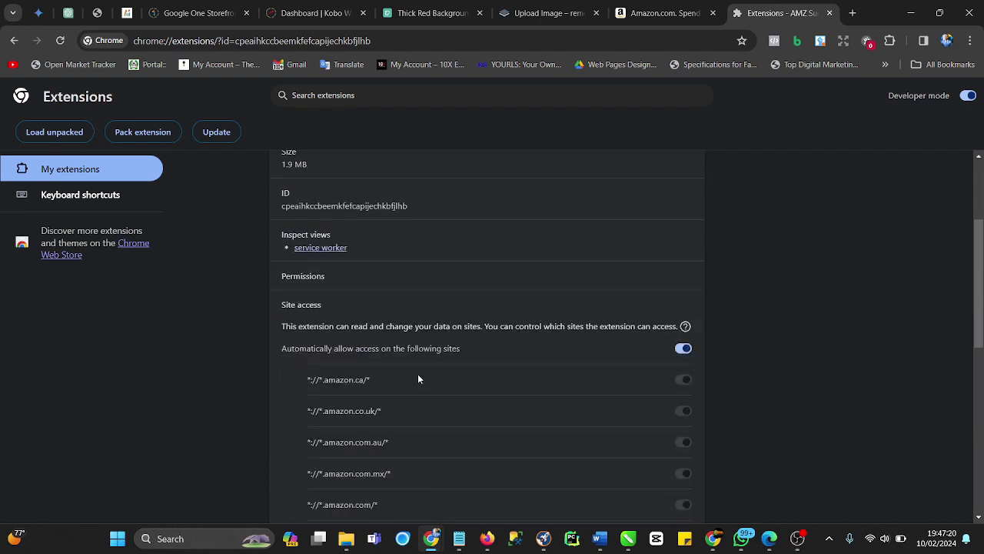
scroll(406, 311, "down", 4)
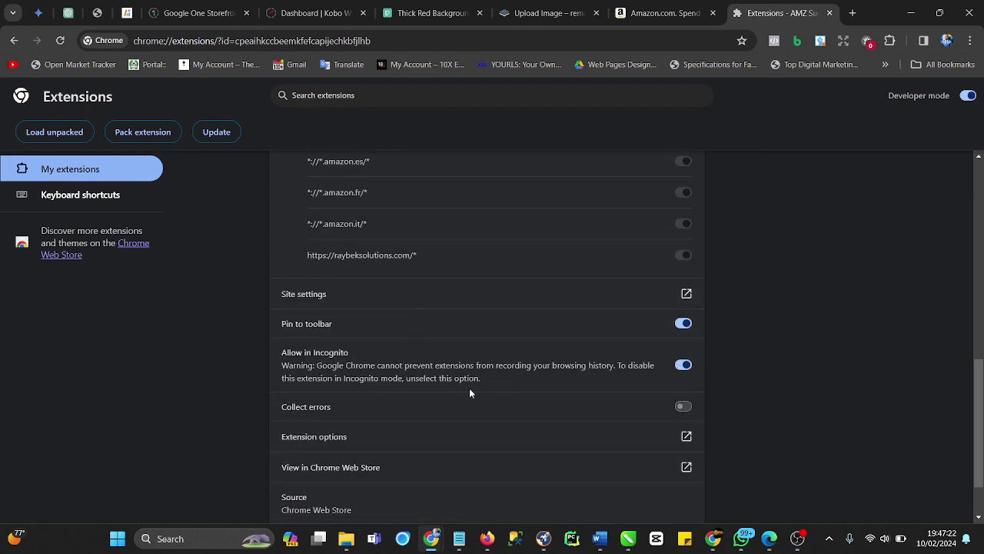
left_click_drag(279, 357, 487, 380)
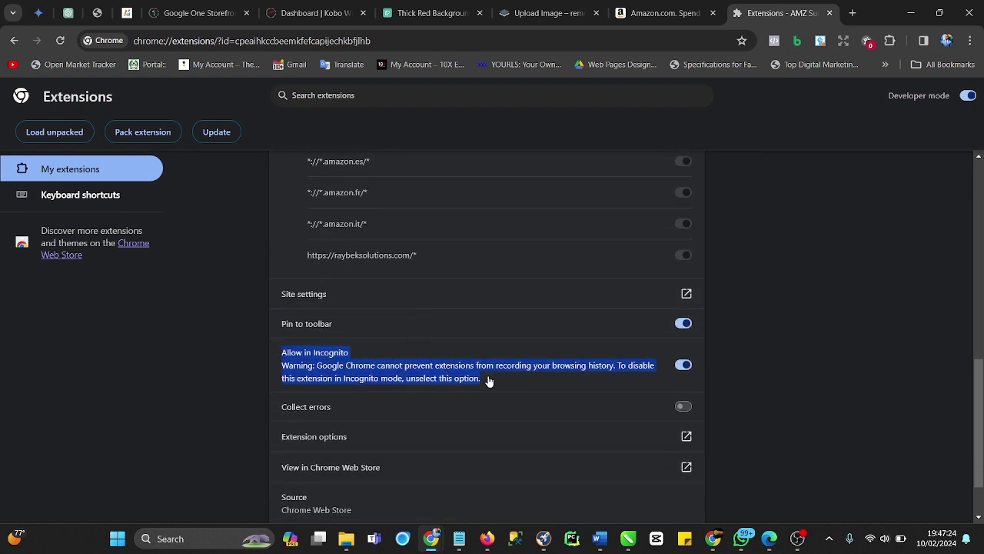
left_click(684, 366)
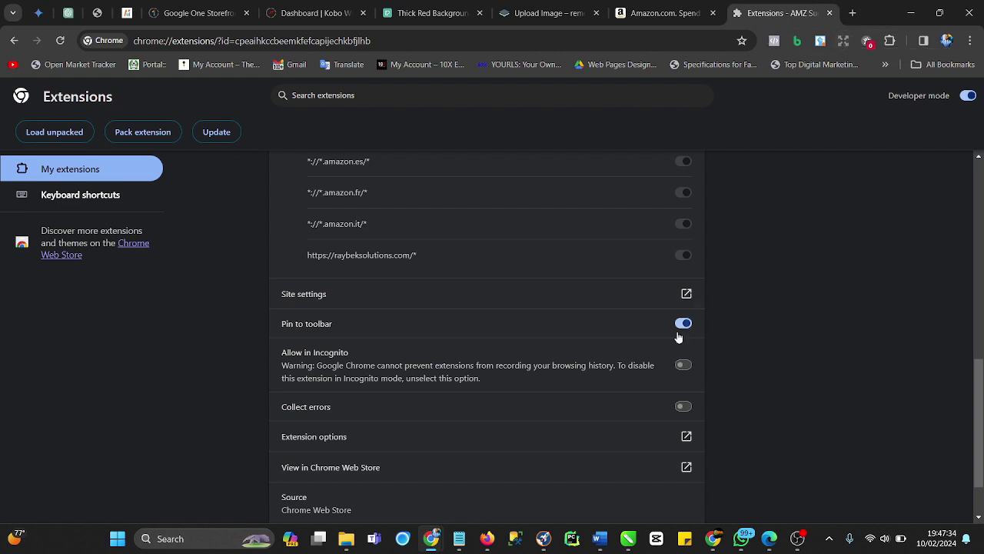
Turn on Allow in Incognito for AMZ Suggestion Expander and return to the open Amazon page
left_click(683, 366)
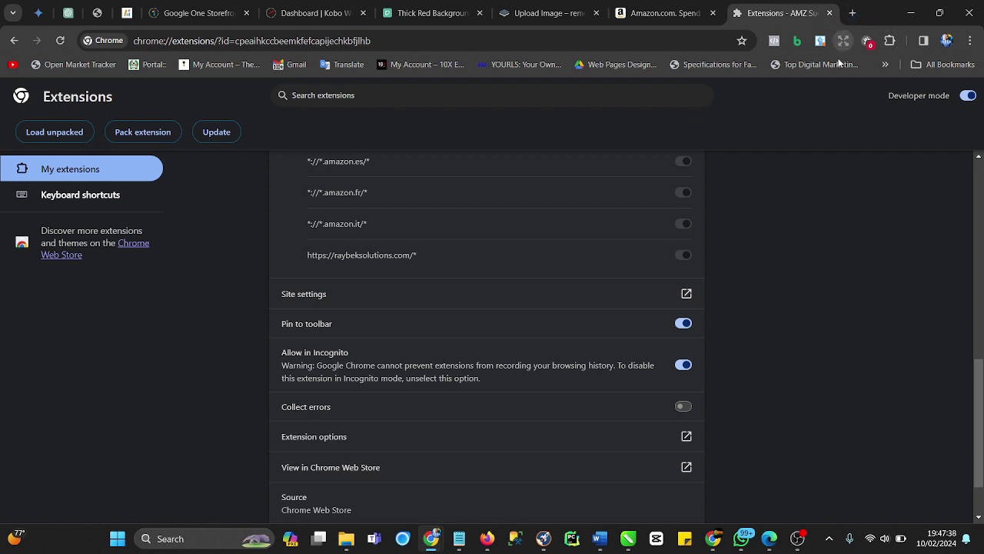
scroll(747, 186, "up", 2)
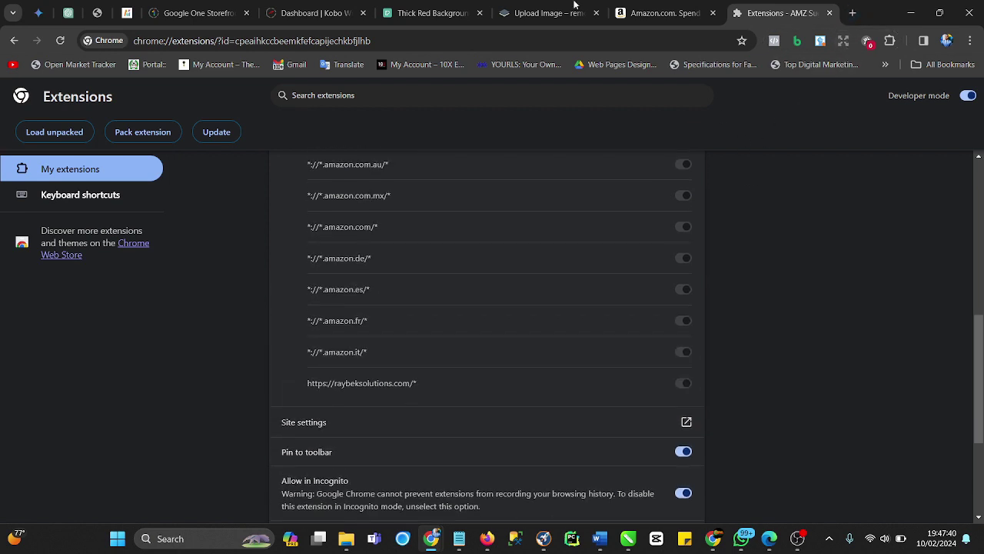
left_click(685, 16)
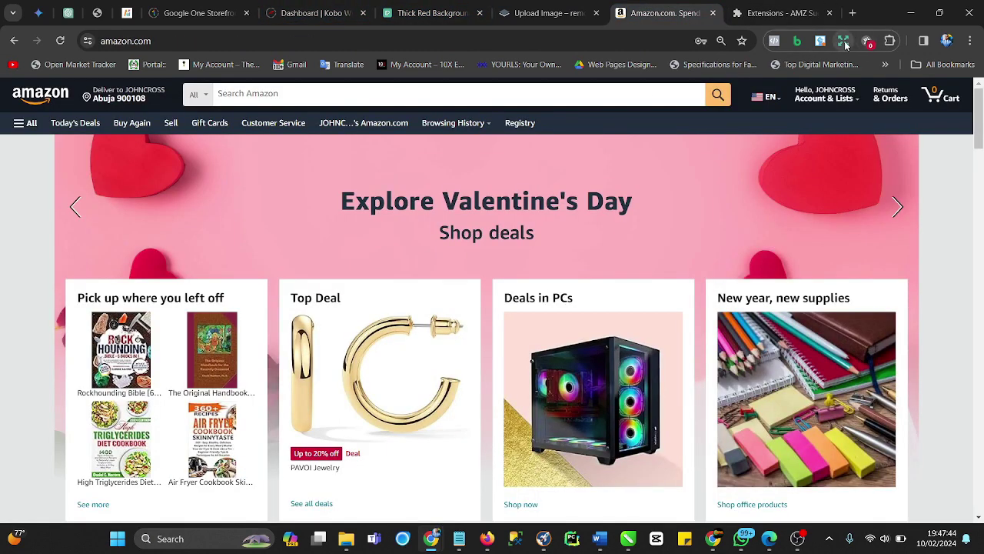
Enter "coin col" in the Amazon search to bring up keyword suggestions
left_click(223, 98)
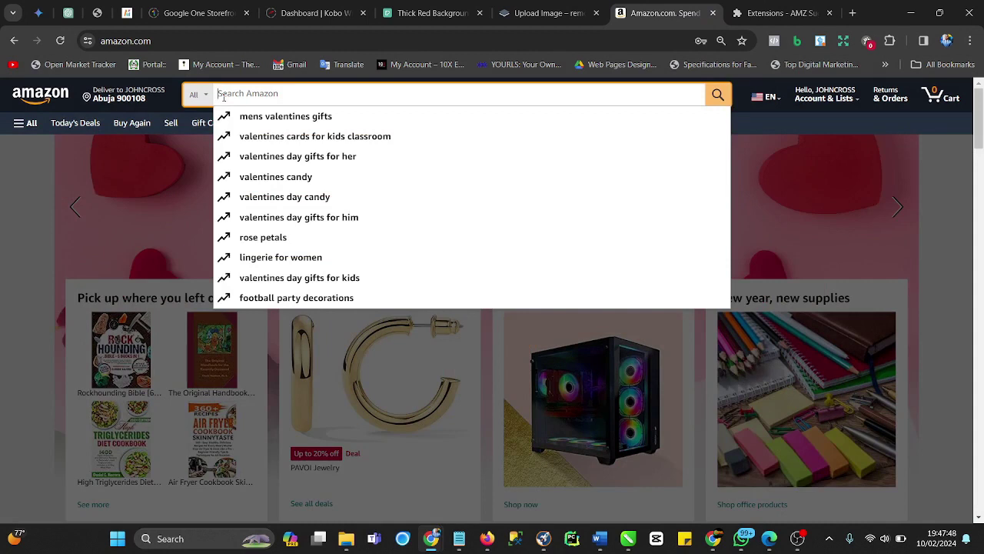
type("coin c")
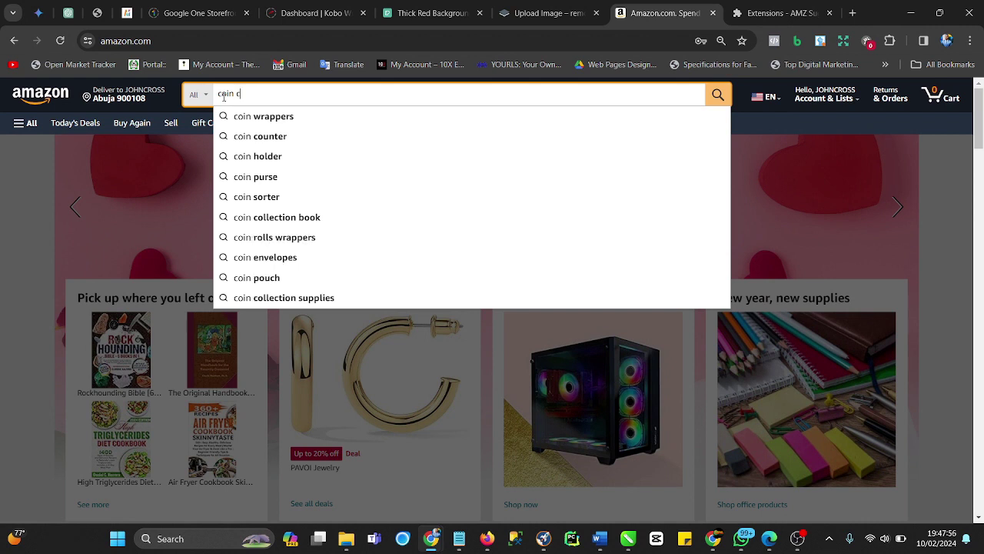
type("l")
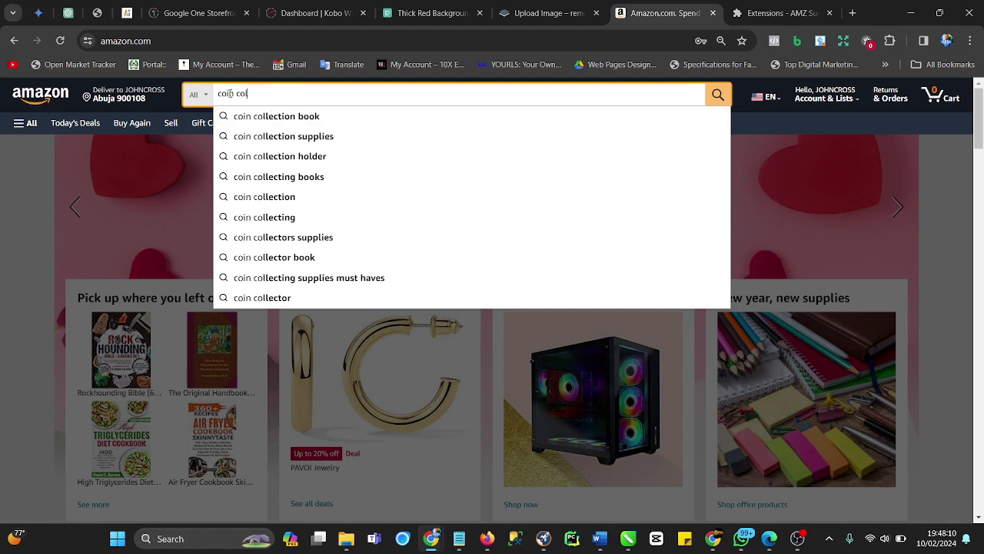
Limit the Amazon search to Books and bring up the suggestions for "coin col" again
left_click_drag(242, 93, 212, 107)
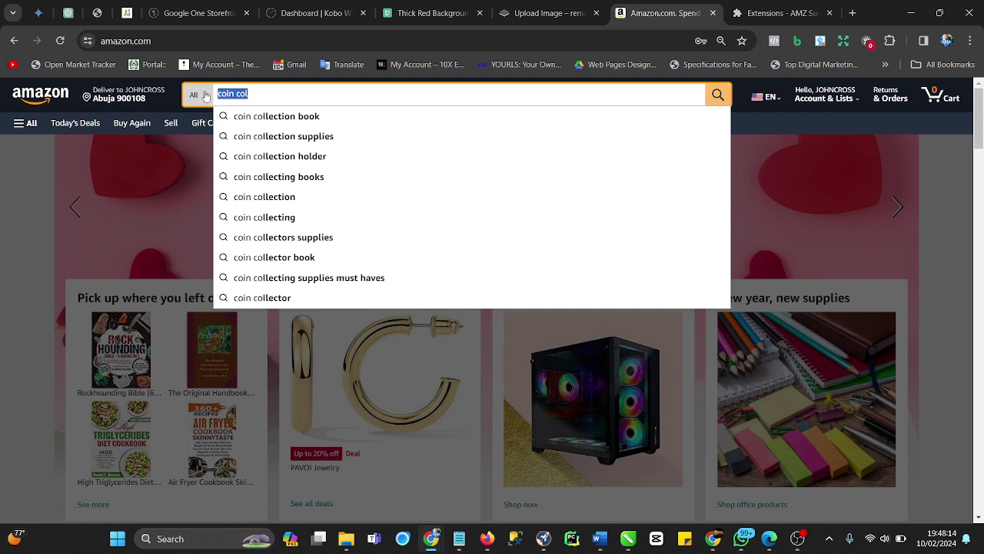
left_click(206, 96)
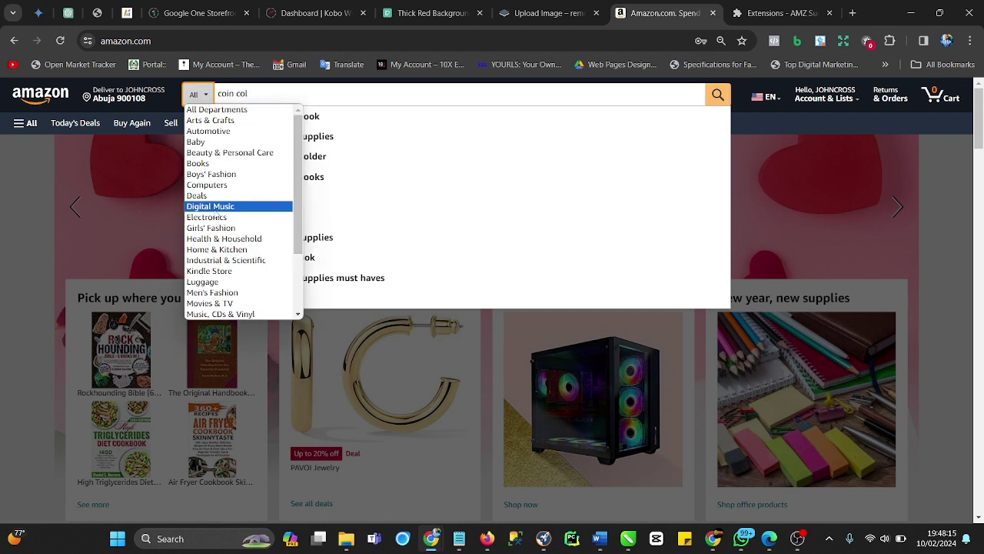
left_click(199, 163)
left_click(268, 93)
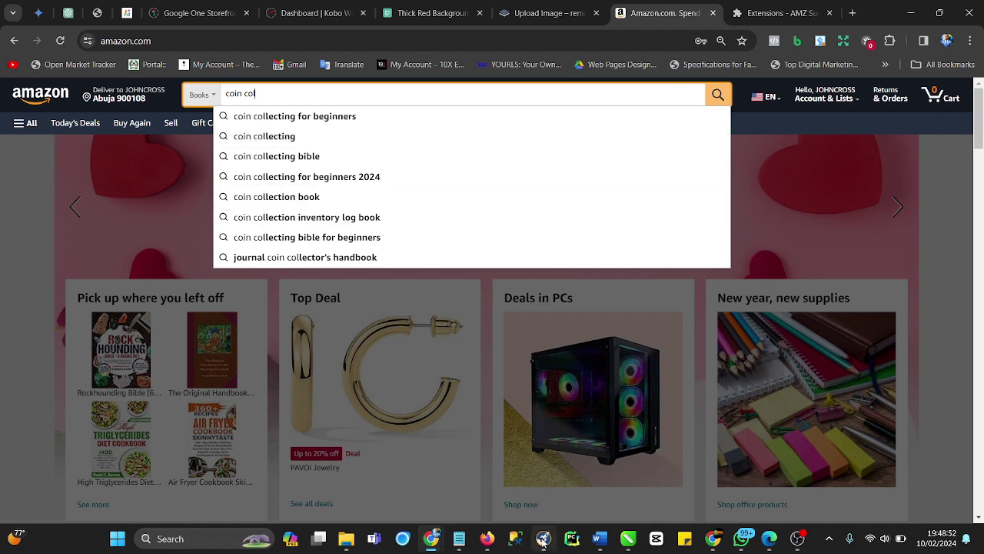
Switch to Sticky Notes and start a new note with the keyword "coin collecting for beginners"
mouse_move(544, 538)
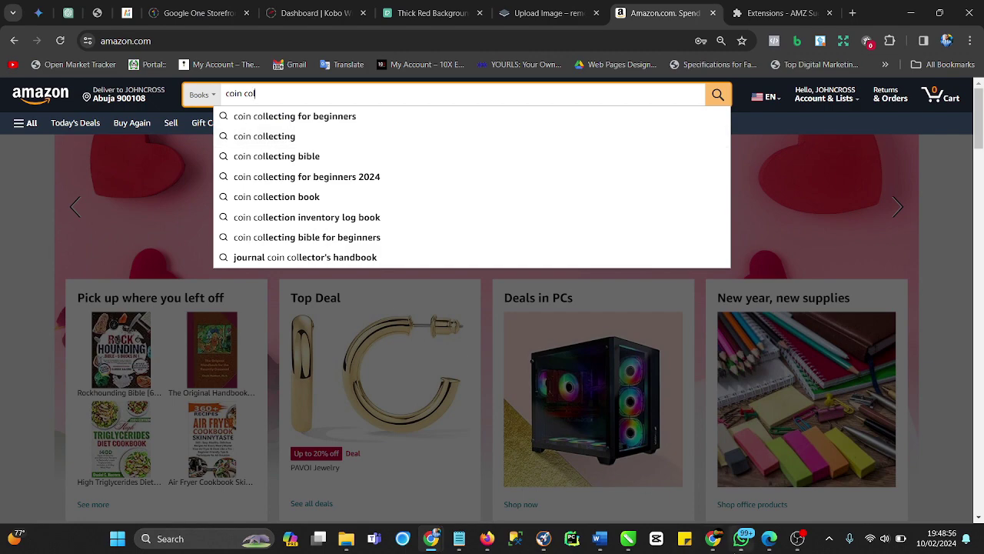
left_click(684, 541)
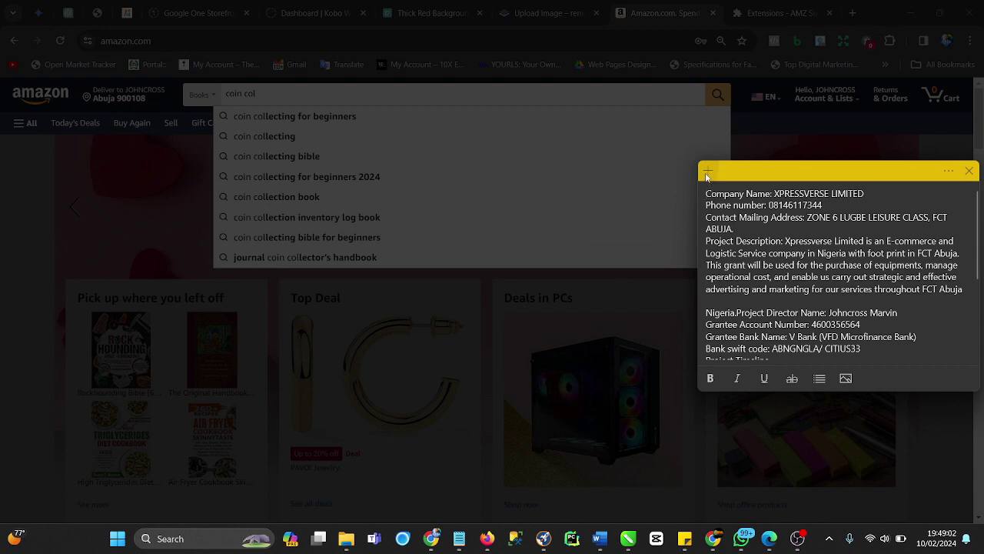
left_click(708, 170)
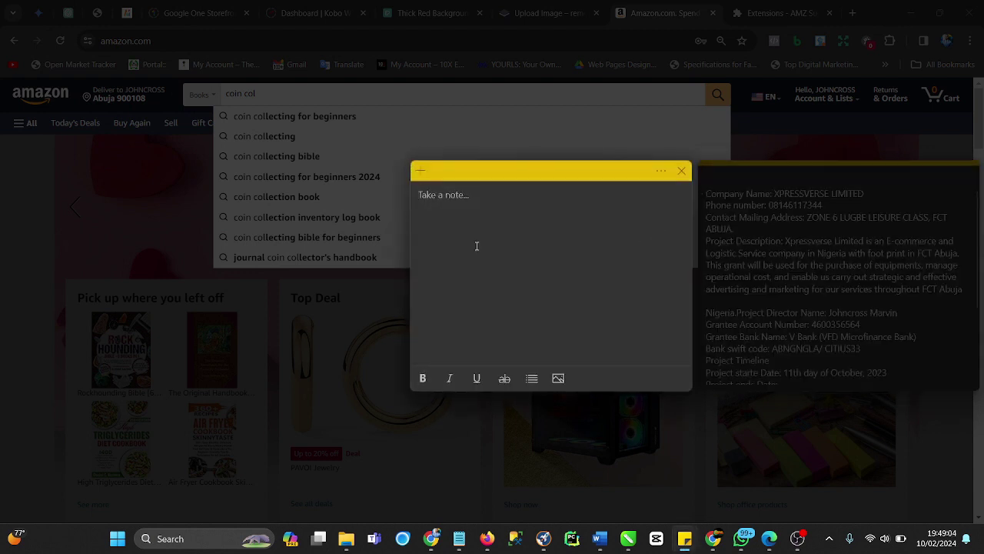
type("coin collec")
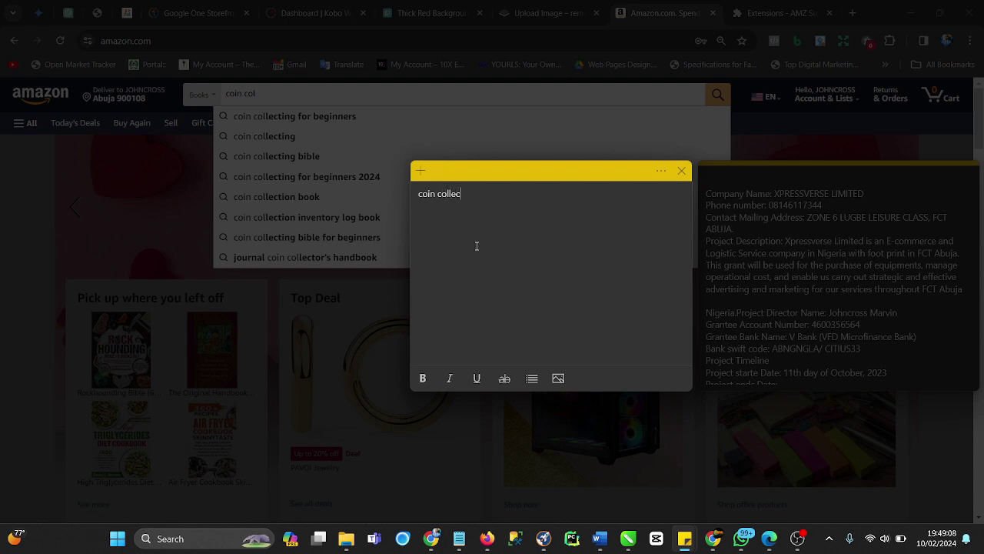
type("ting for beginners")
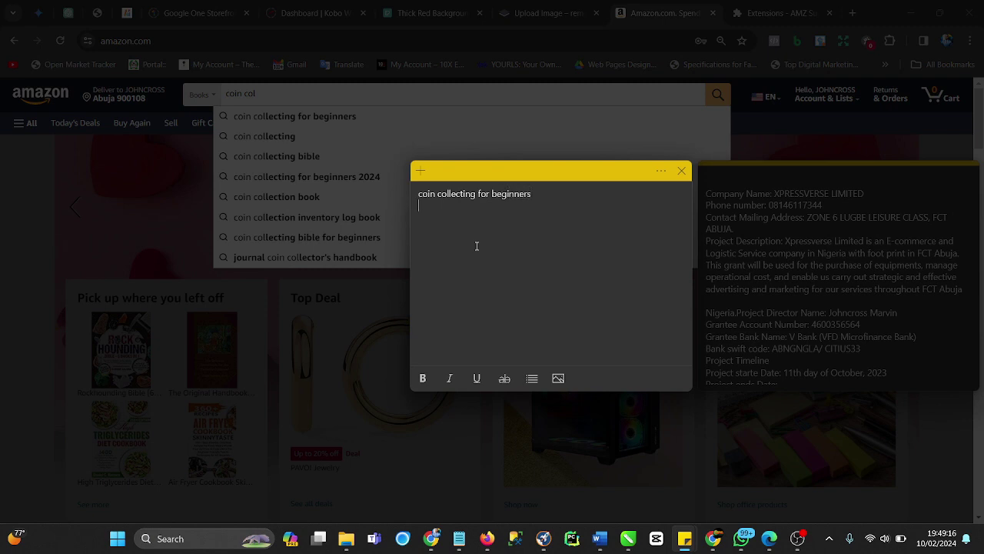
Add "coin collecting" as the second line of the keyword note
type("col")
type("in c")
type("o")
type("llecting")
key("Return")
Add "coin collecting bible" as the third keyword, reusing a copy of the "coin collecting" line
type("co")
left_click_drag(481, 206, 418, 205)
key("super+c")
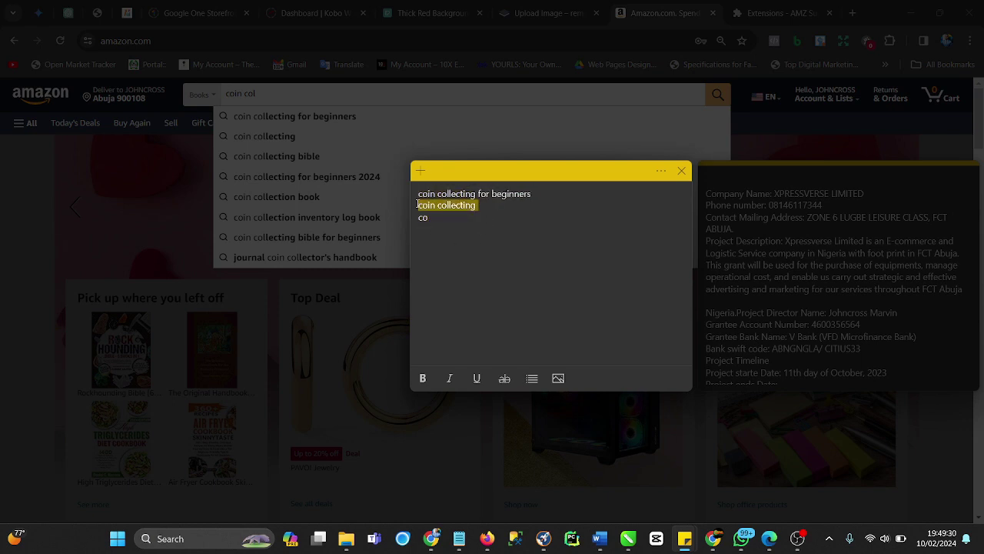
right_click(445, 212)
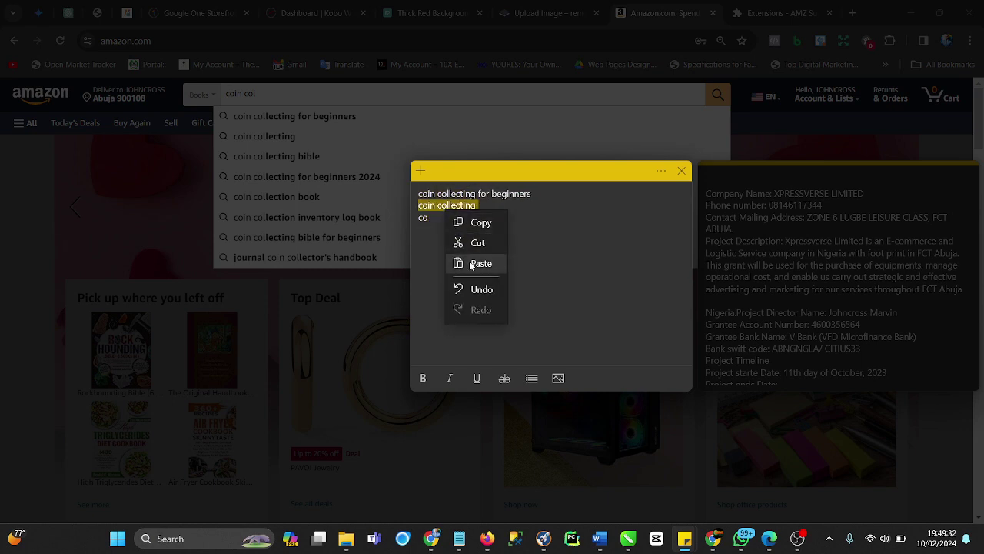
left_click(468, 223)
left_click(415, 223)
left_click_drag(415, 223, 429, 221)
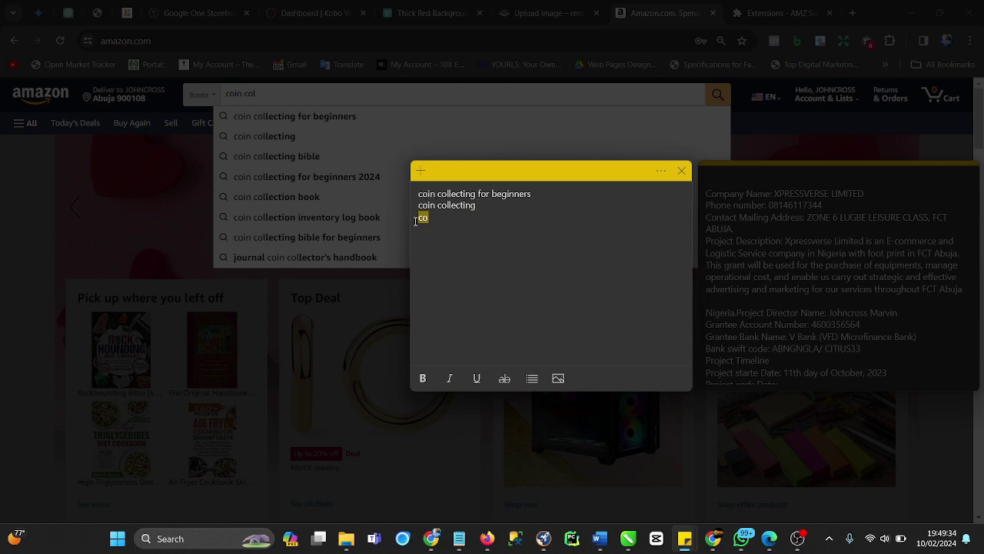
right_click(424, 222)
left_click(448, 272)
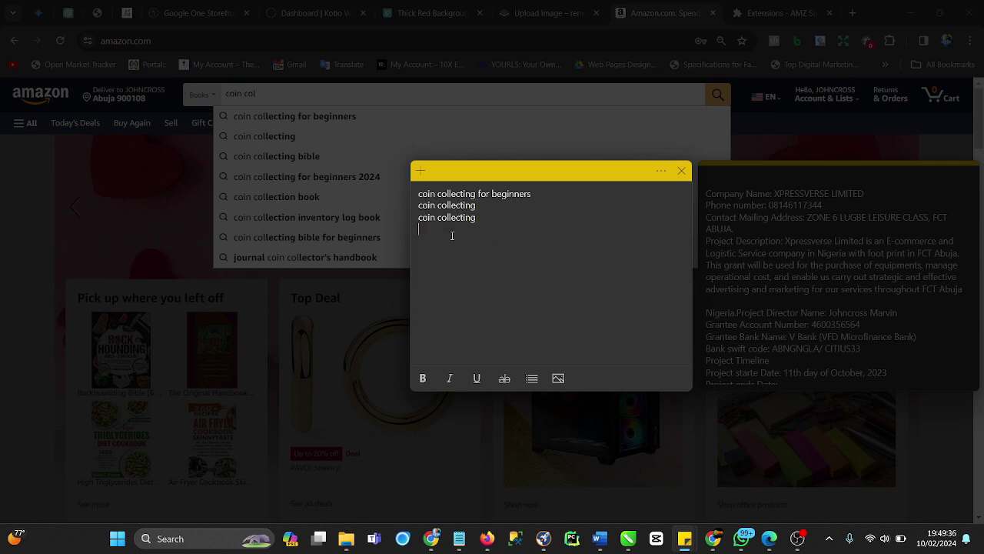
type("bible")
key("Return")
Copy the note's first line into a fourth line and extend it to "coin collecting for beginners 2024"
left_click_drag(534, 194, 401, 192)
key("super+c")
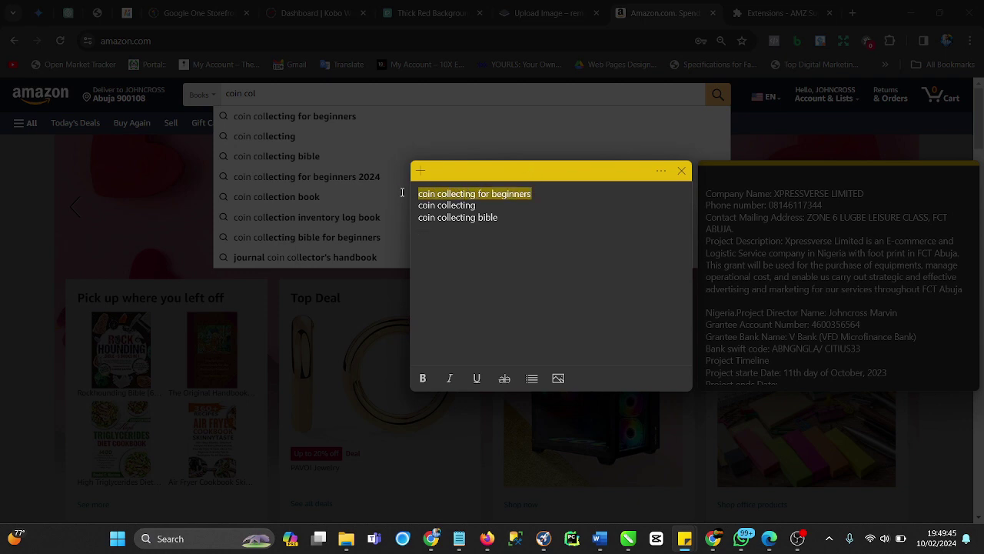
right_click(489, 194)
left_click(506, 206)
left_click(500, 222)
key("Down")
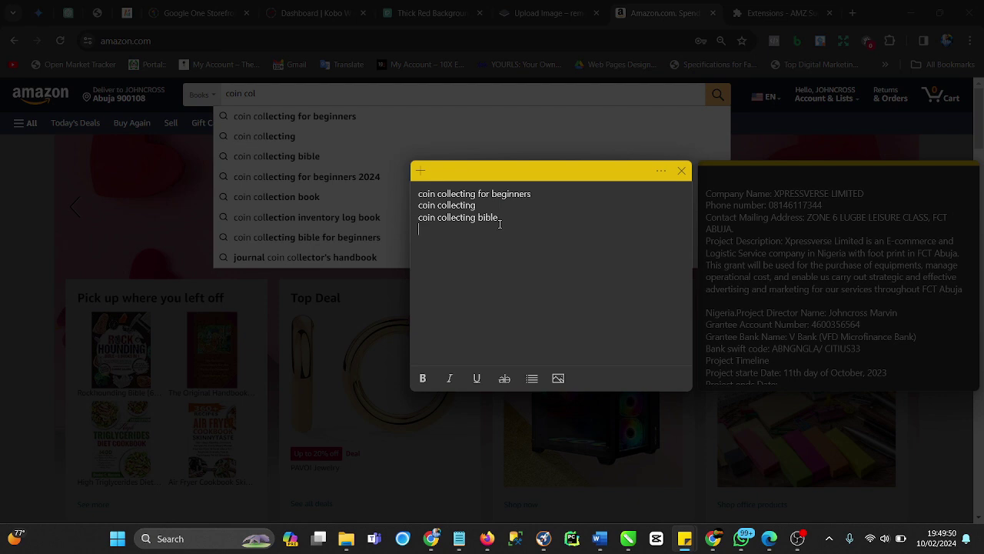
right_click(423, 230)
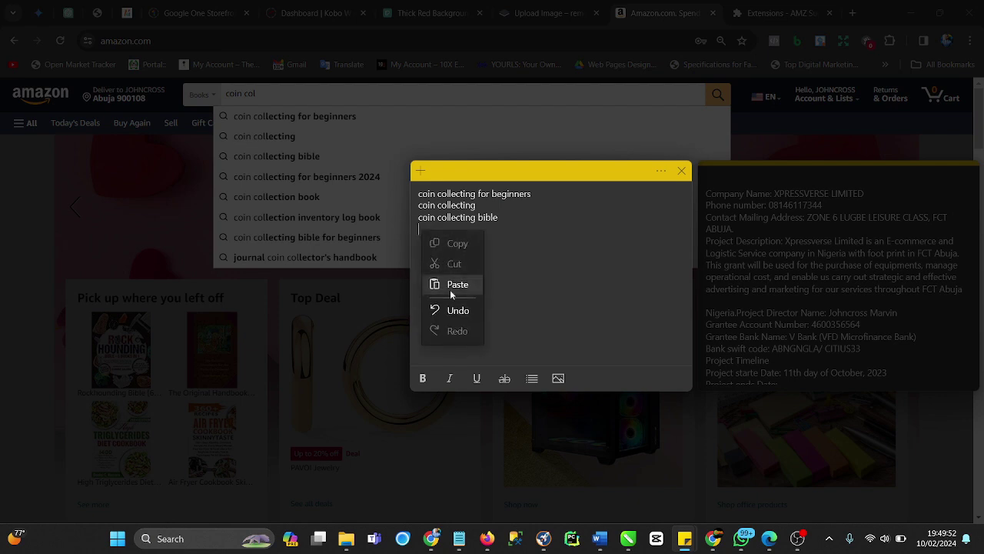
left_click(454, 285)
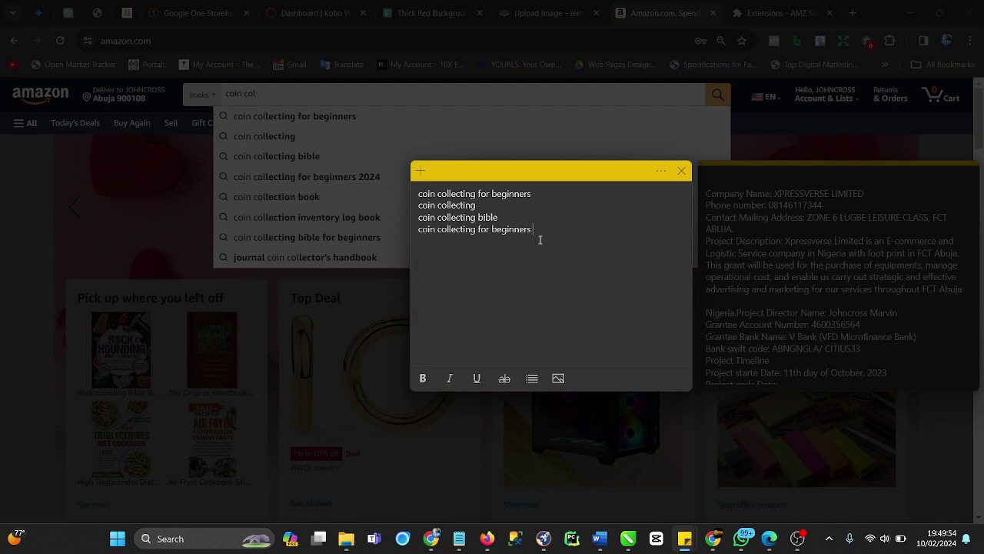
type("2024")
key("Return")
Paste the copied keyword on a fifth line and change it to "coin collecting book"
key("Return")
key("BackSpace")
right_click(420, 242)
left_click(474, 299)
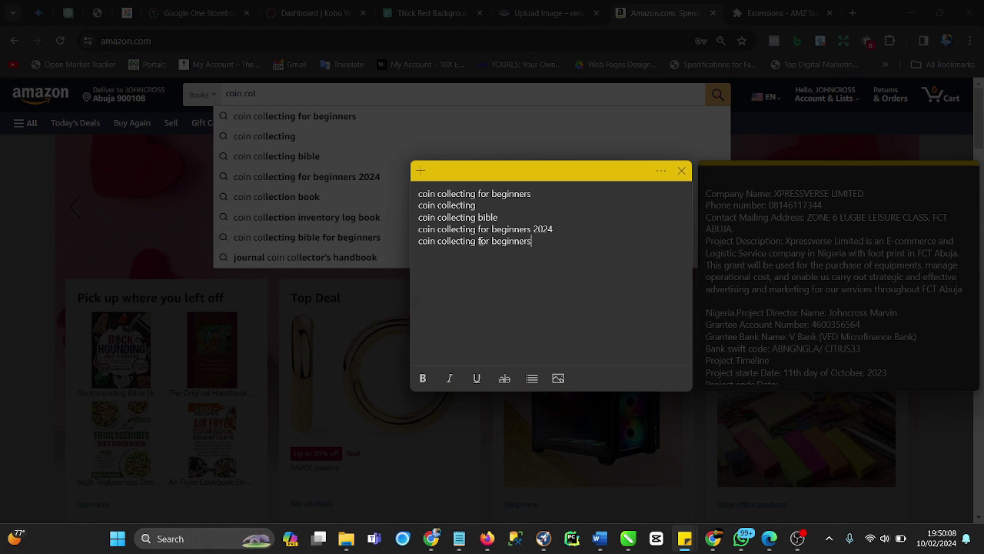
left_click_drag(477, 241, 509, 249)
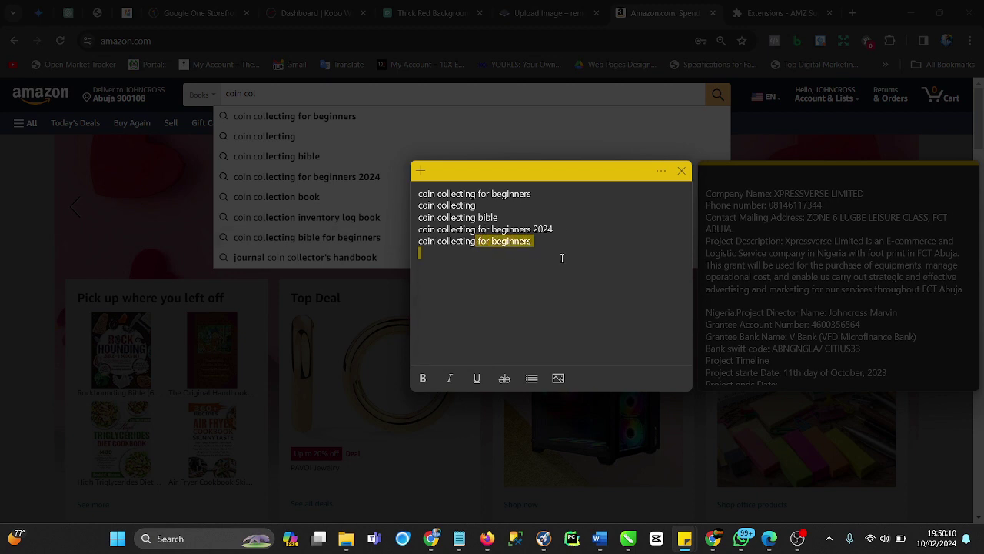
type("book")
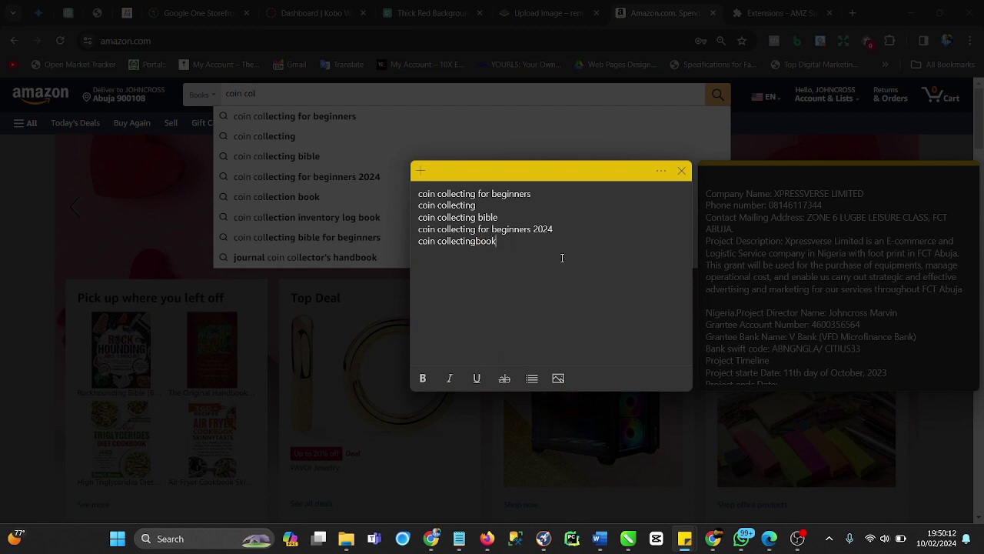
key("Left")
key("Return")
Copy "coin collecting for beginners" to a sixth line and change it to "coin collecting bible for beginners"
left_click_drag(532, 232, 417, 231)
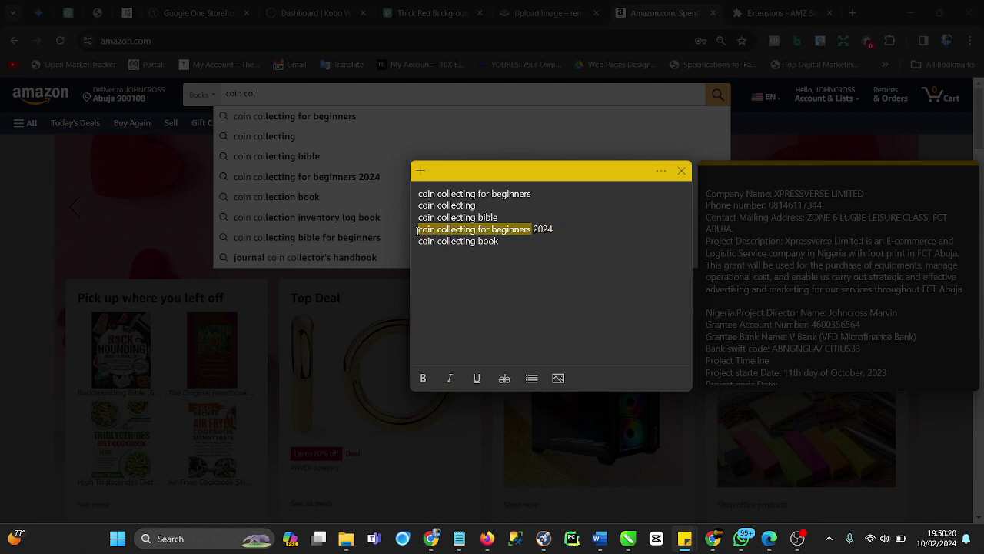
right_click(466, 228)
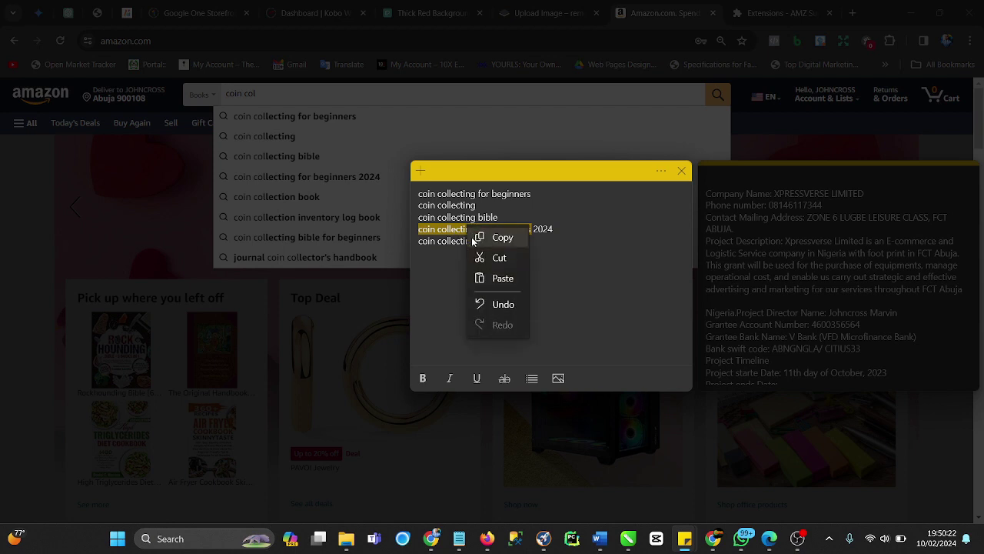
left_click(497, 245)
left_click(506, 241)
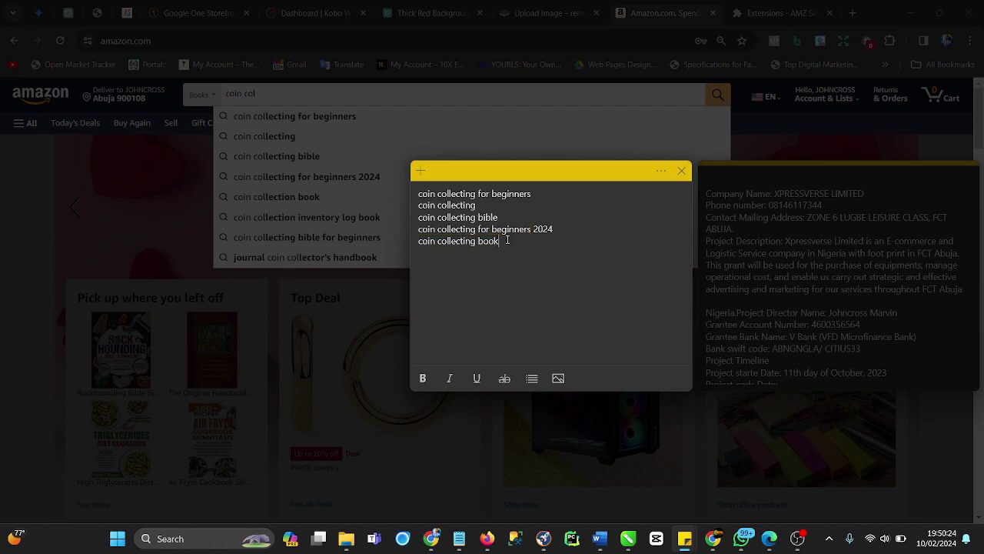
key("Return")
right_click(421, 254)
left_click(443, 308)
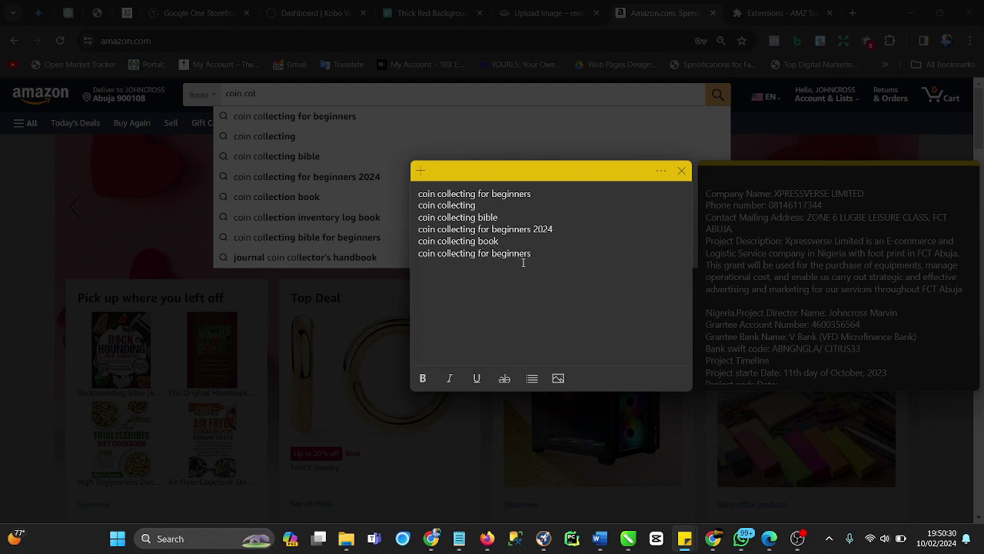
left_click(478, 253)
type("bibl")
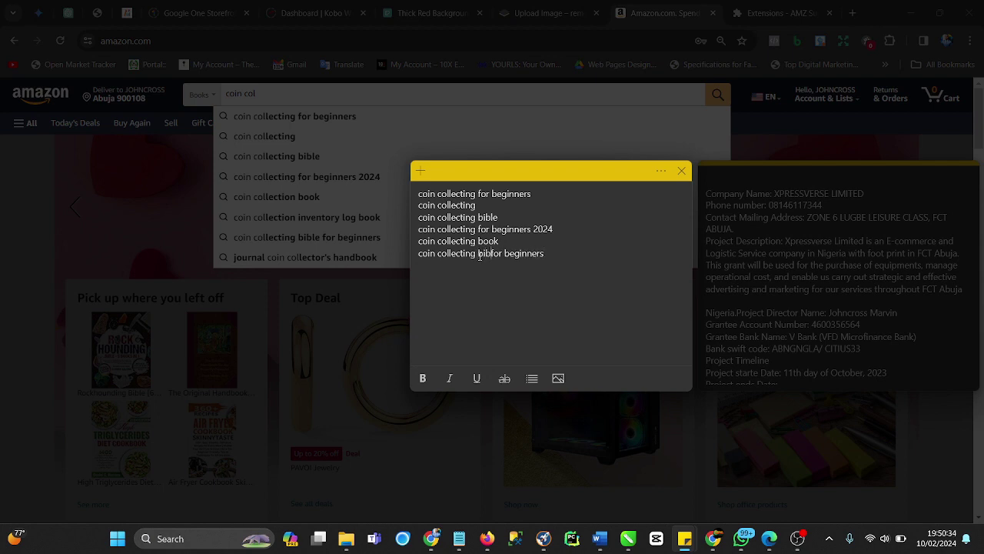
type("e")
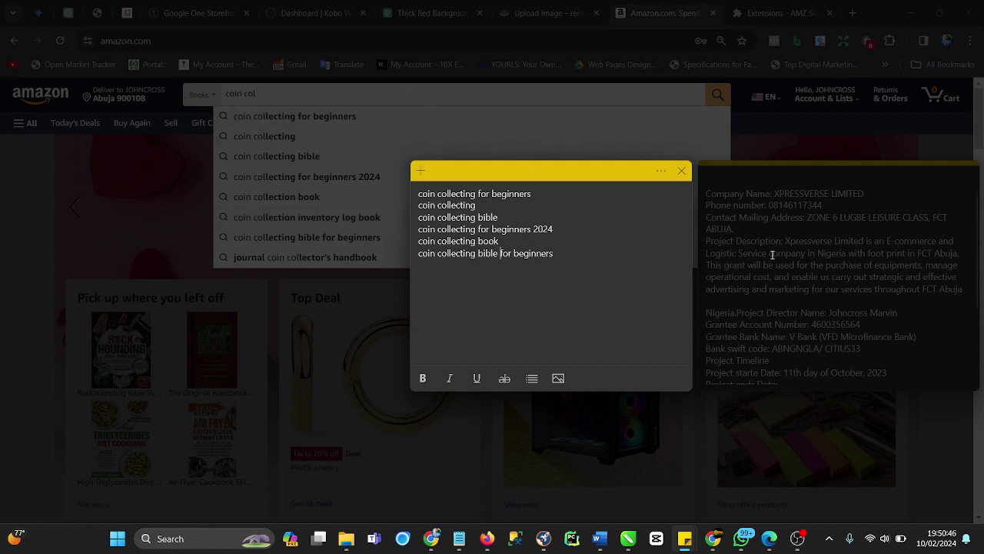
Return to the Amazon page and extend the Books search text to "coin collecting" for more suggestions
left_click(417, 93)
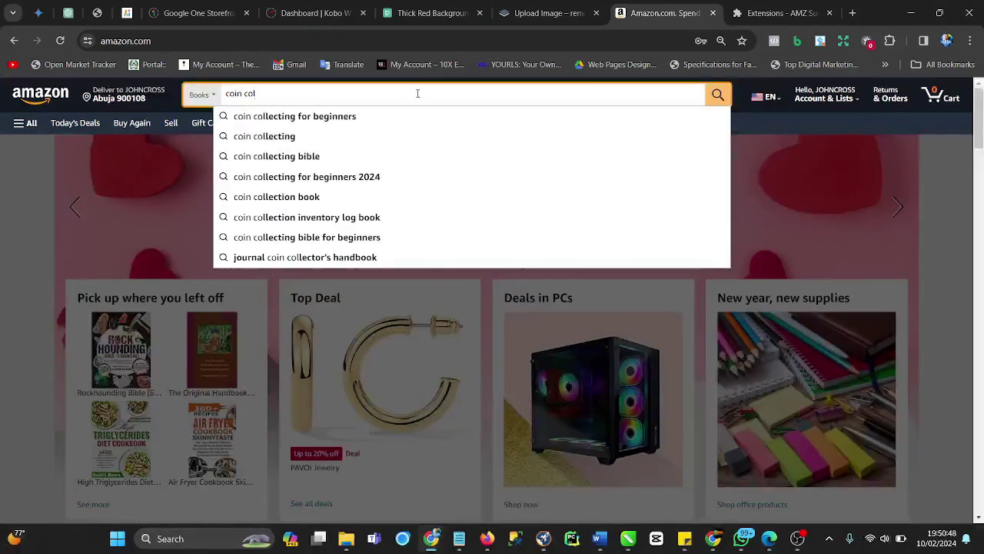
type("lec")
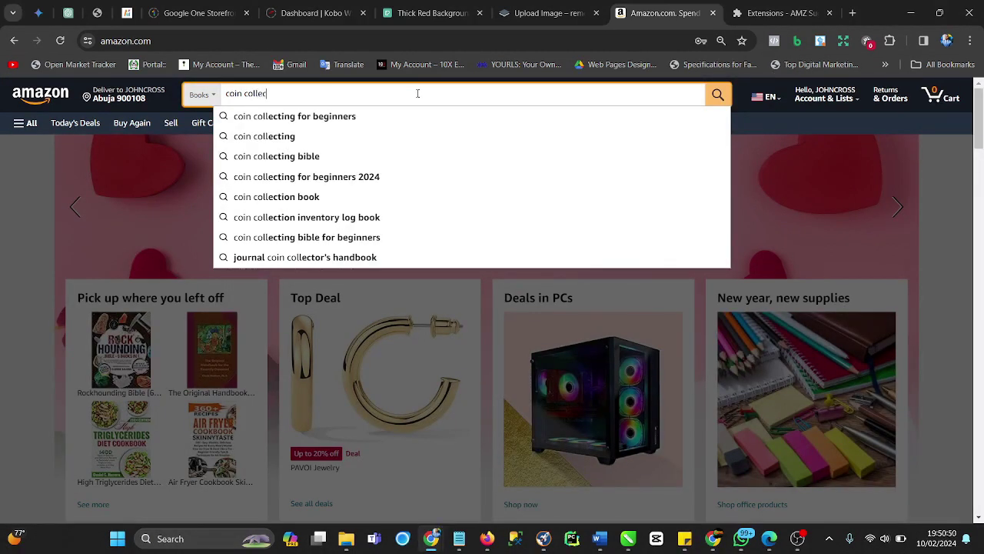
type("tin")
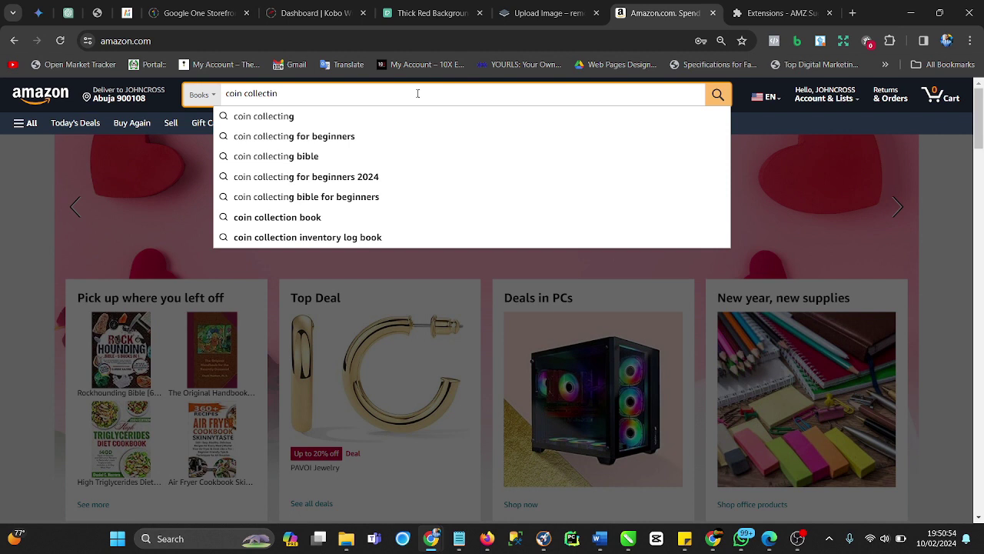
type("g")
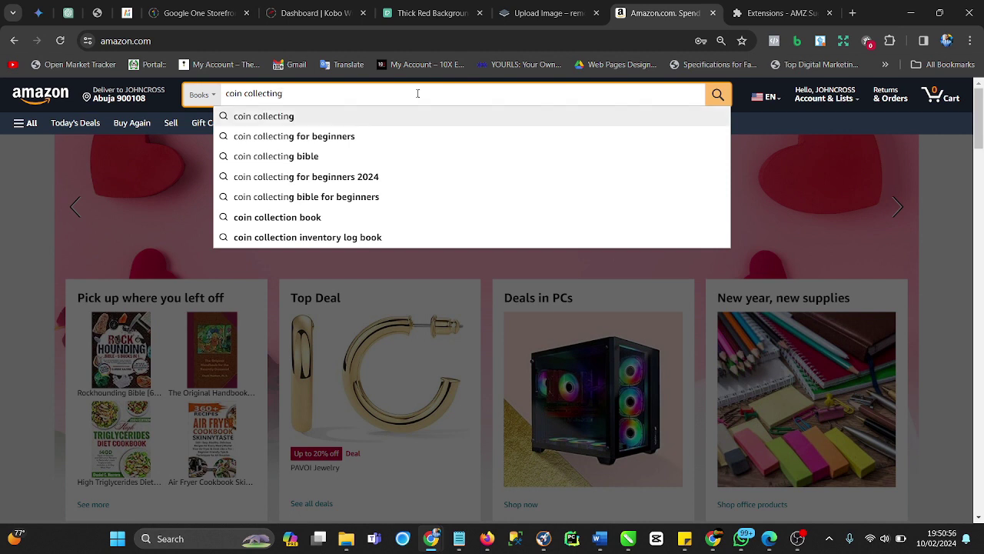
Reload the Amazon page, limit the search to Books, and enter "coin" to get keyword suggestions
left_click(60, 41)
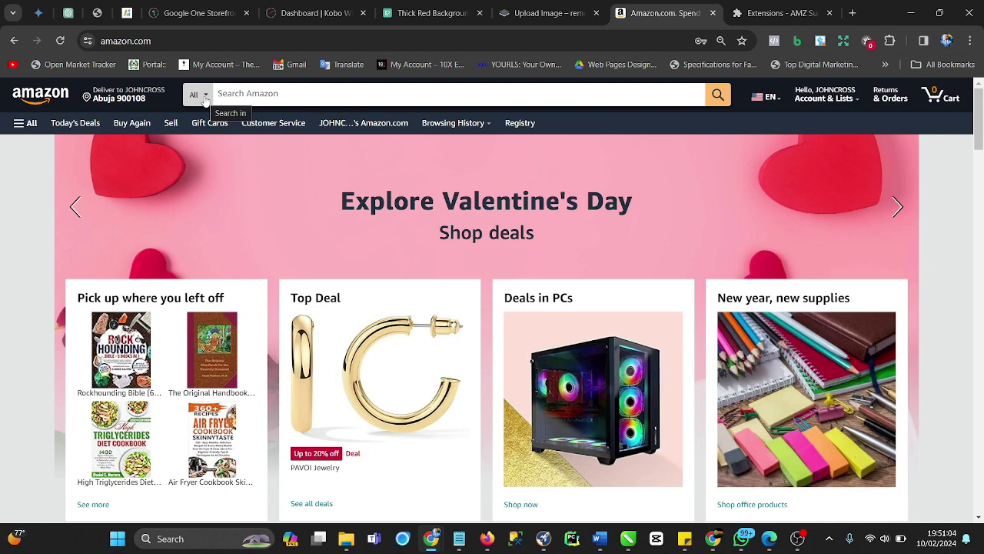
left_click(203, 98)
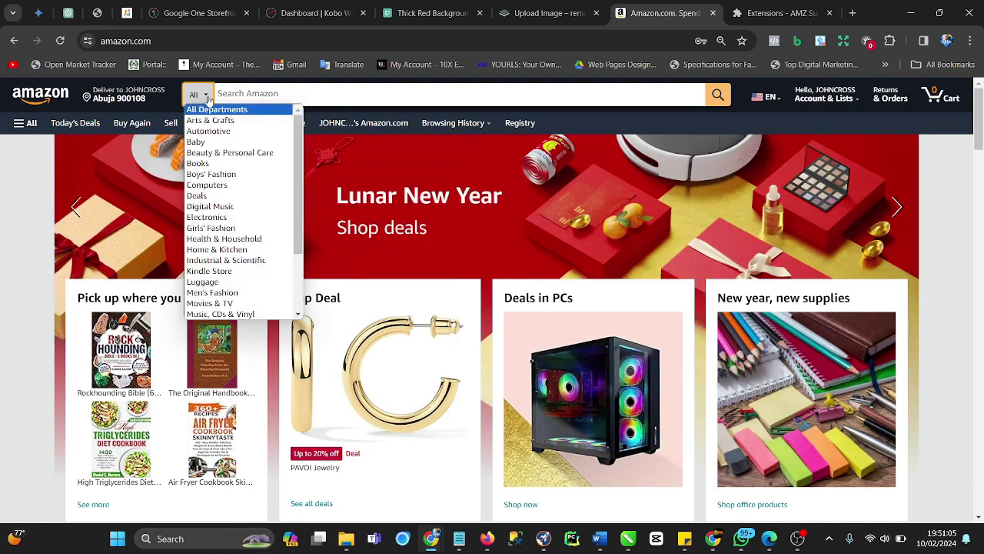
left_click(199, 163)
type("coin")
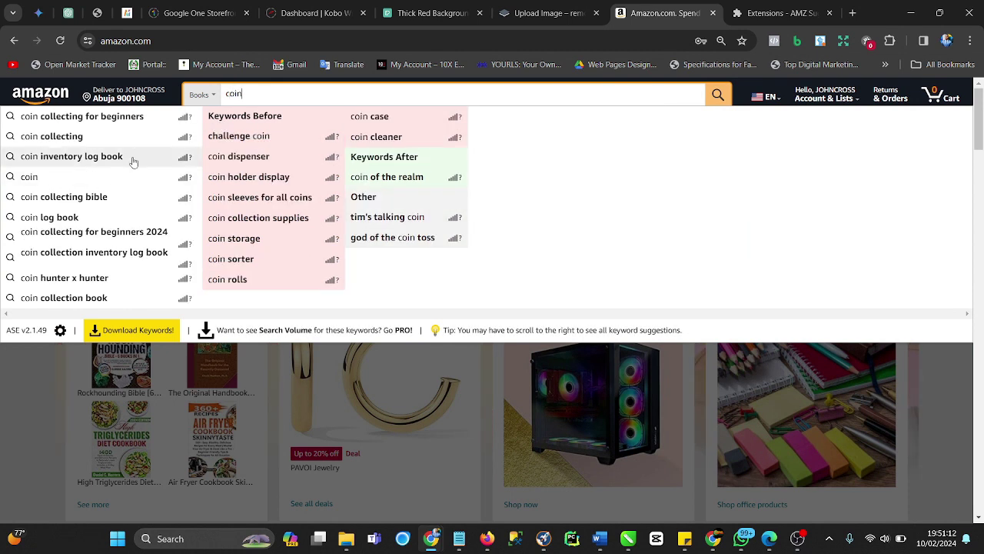
Step through the "coin" suggestions from "coin collecting for beginners" to "coin collecting bible" to examine each one's related keywords
left_click(160, 124)
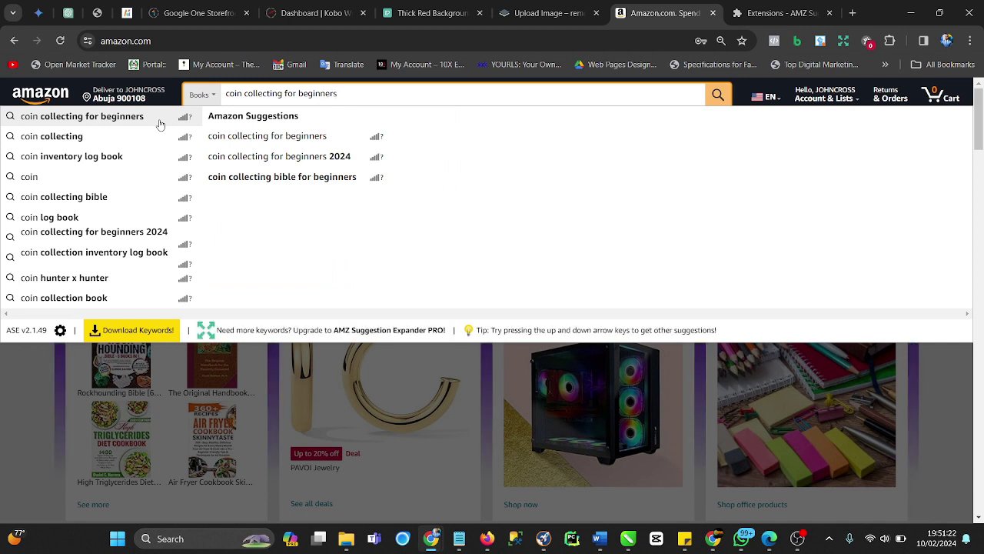
key("Down")
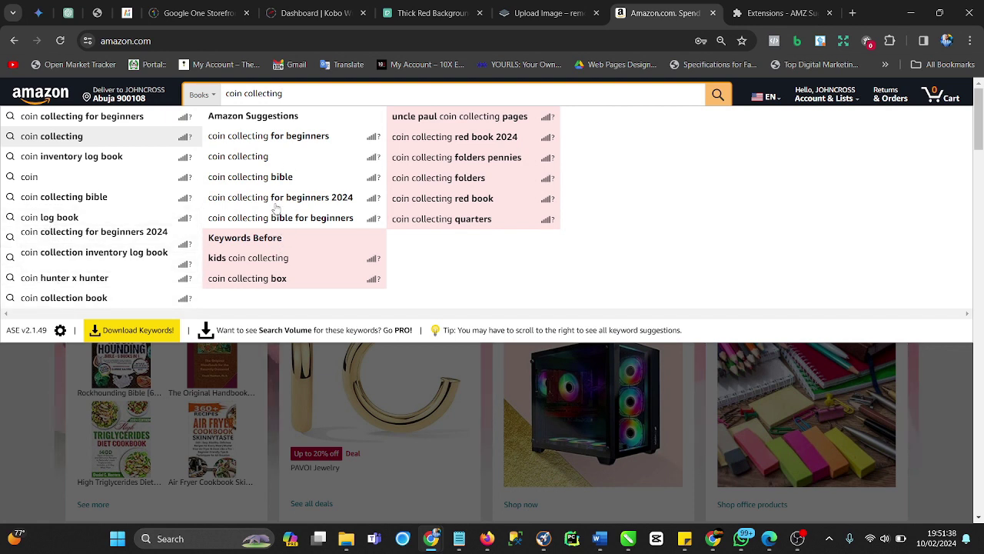
key("Down")
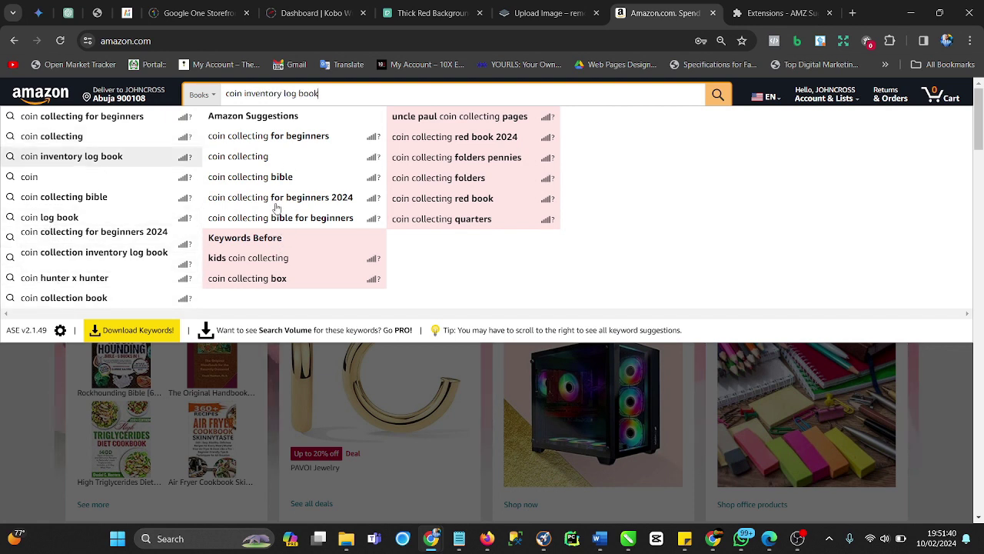
key("Down")
key("Down")
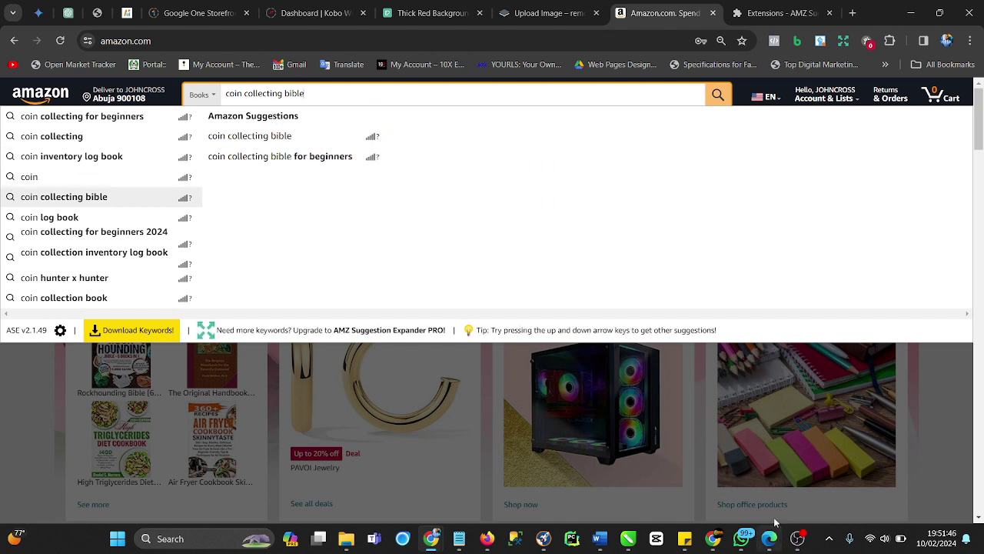
Switch to the KDP eBook details page in Firefox and move "coin collecting for beginners" from the sticky note into the first keyword field
left_click(486, 540)
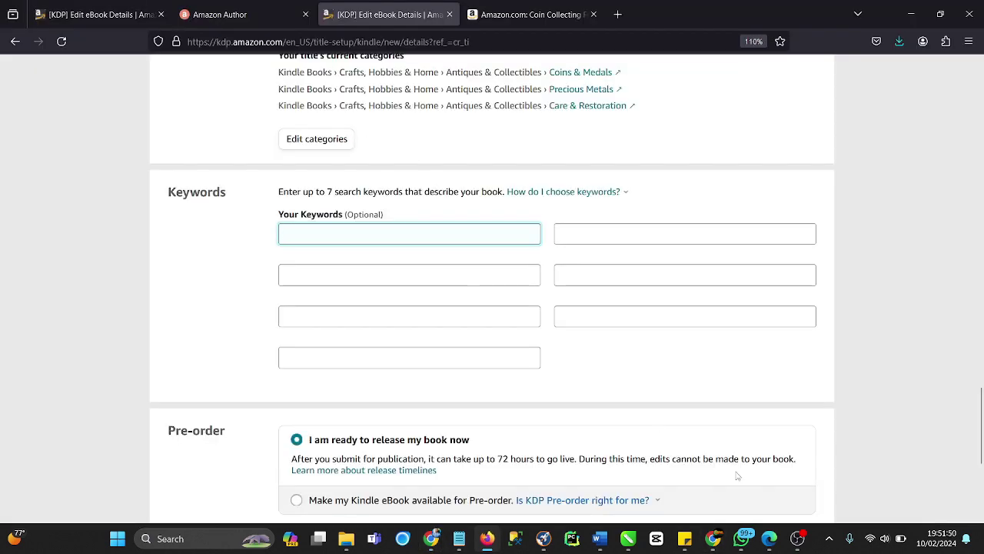
mouse_move(685, 538)
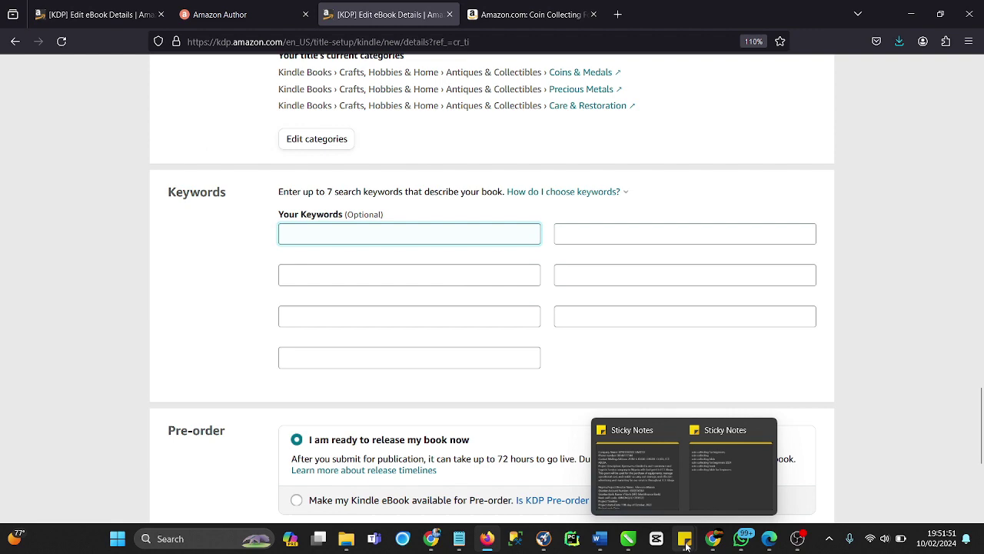
left_click(704, 486)
left_click_drag(536, 197, 418, 193)
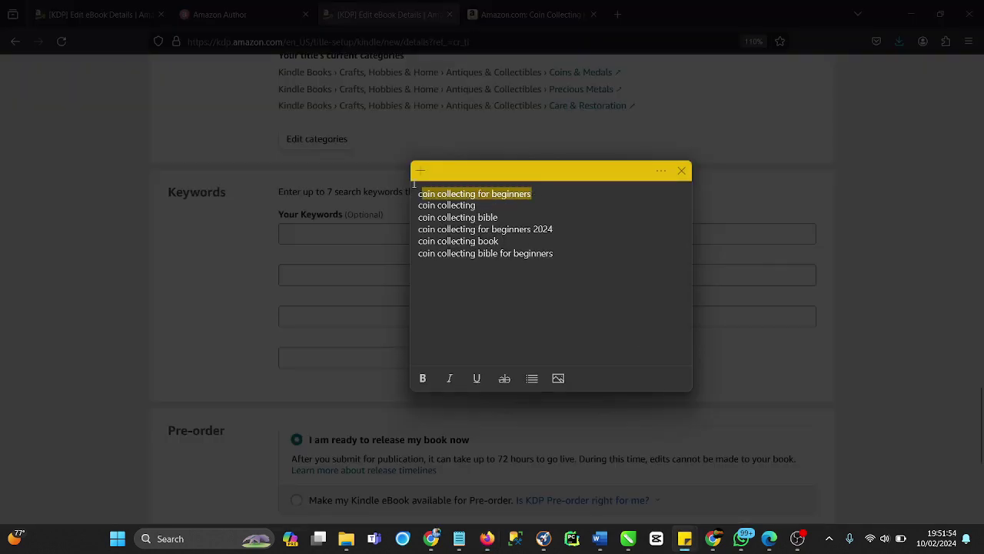
right_click(482, 195)
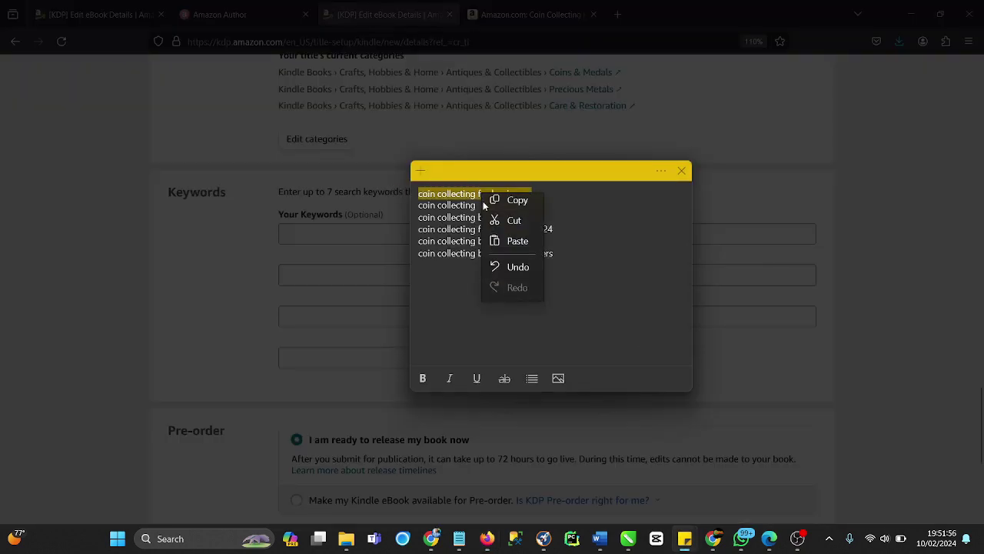
left_click(511, 224)
left_click(365, 236)
right_click(365, 236)
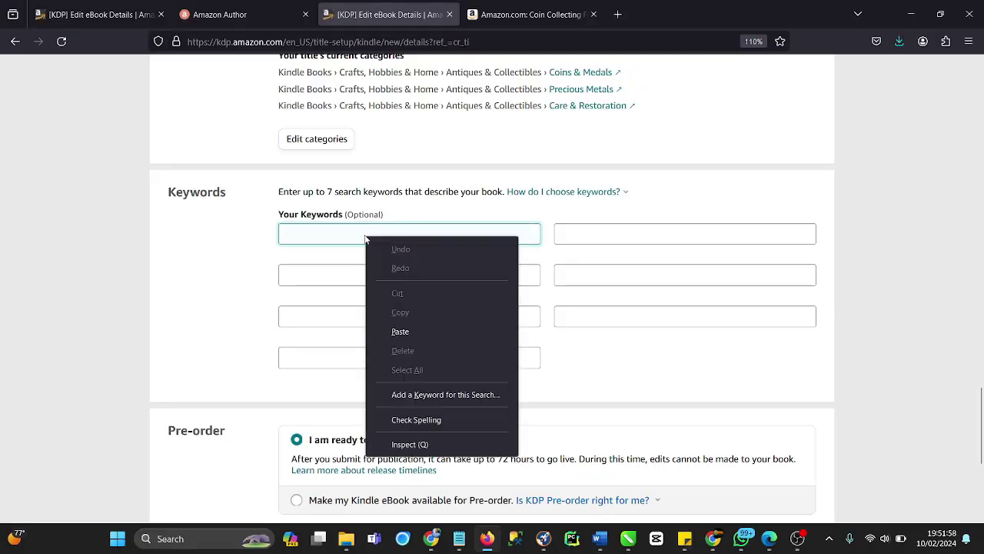
left_click(395, 333)
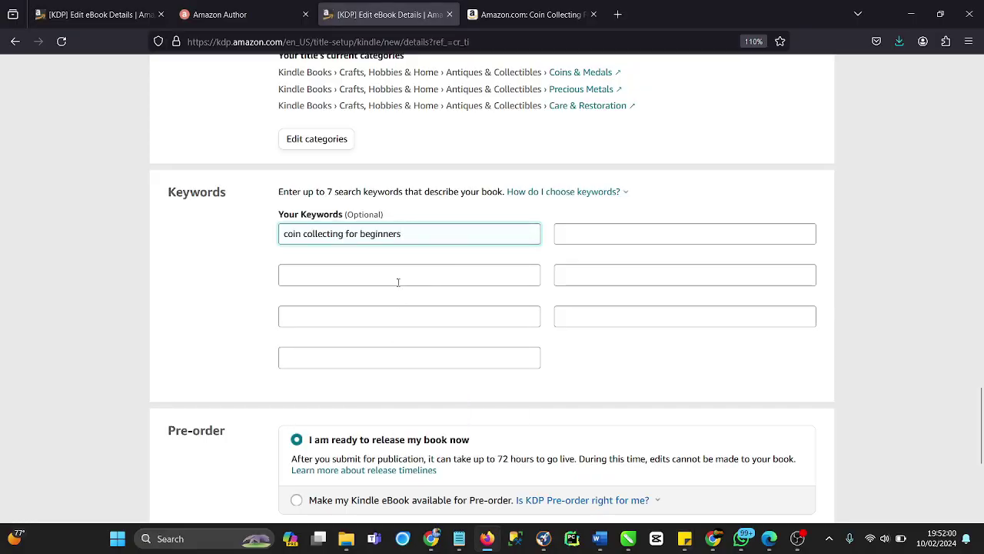
Move "coin collecting" from the sticky note into the keyword field below "coin collecting for beginners"
left_click(398, 282)
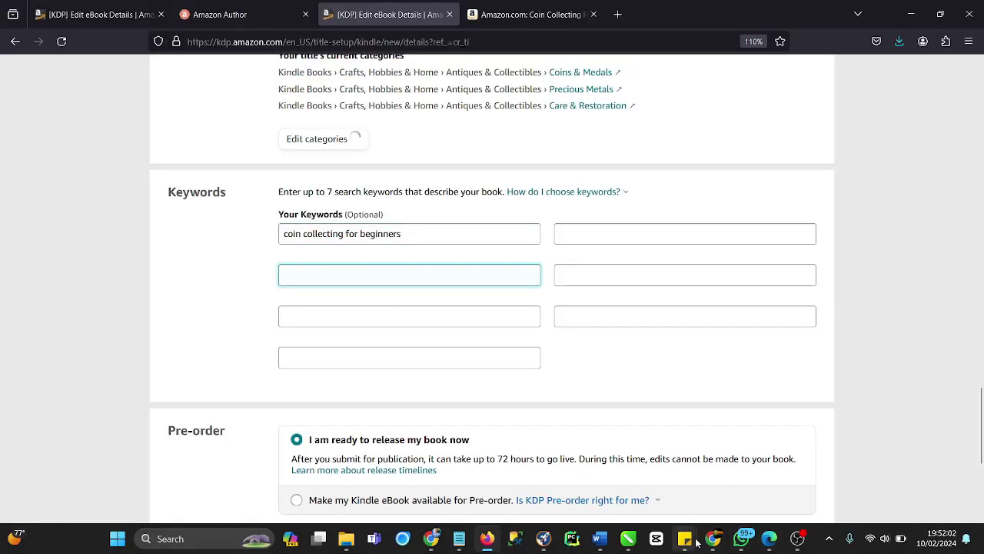
mouse_move(696, 543)
left_click(701, 499)
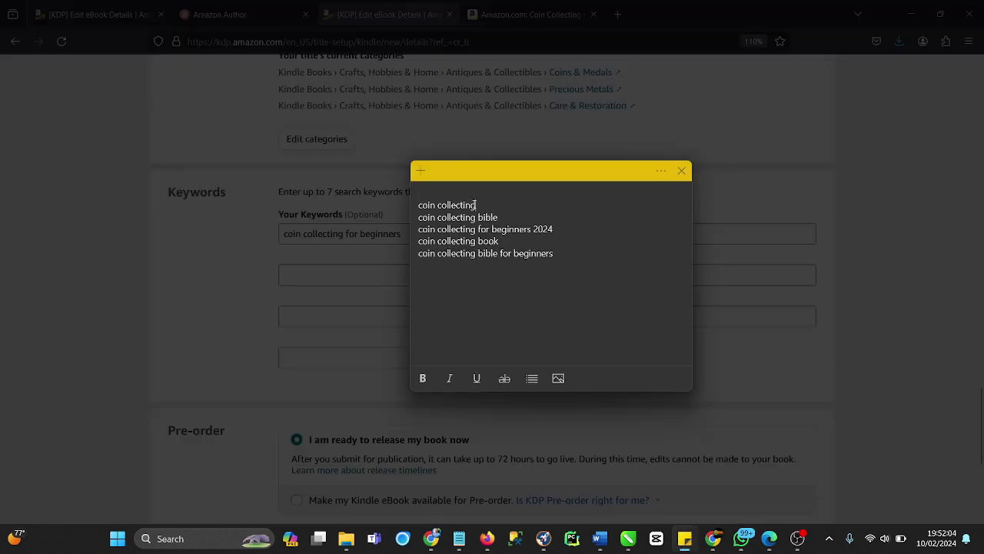
left_click_drag(476, 204, 428, 210)
right_click(443, 201)
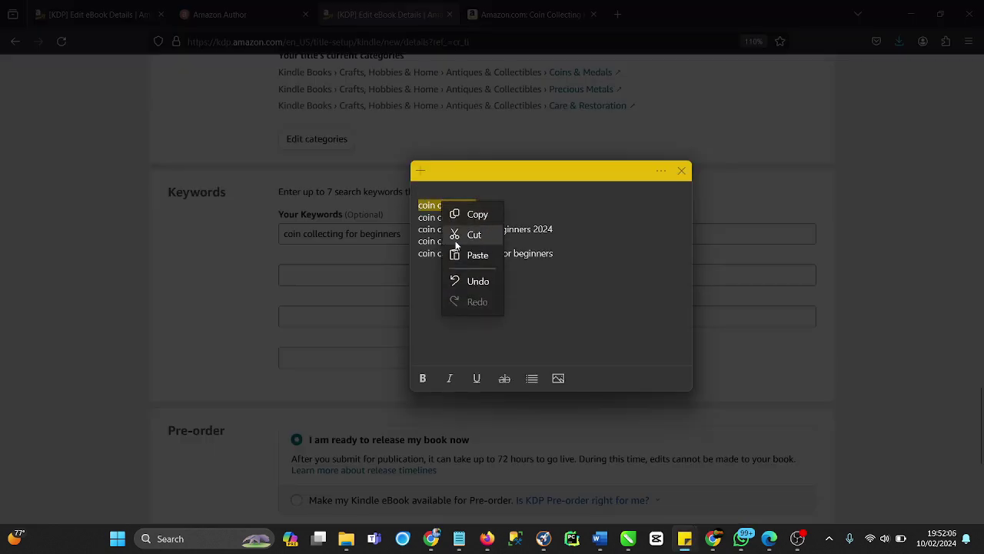
left_click(450, 237)
left_click(379, 276)
right_click(375, 280)
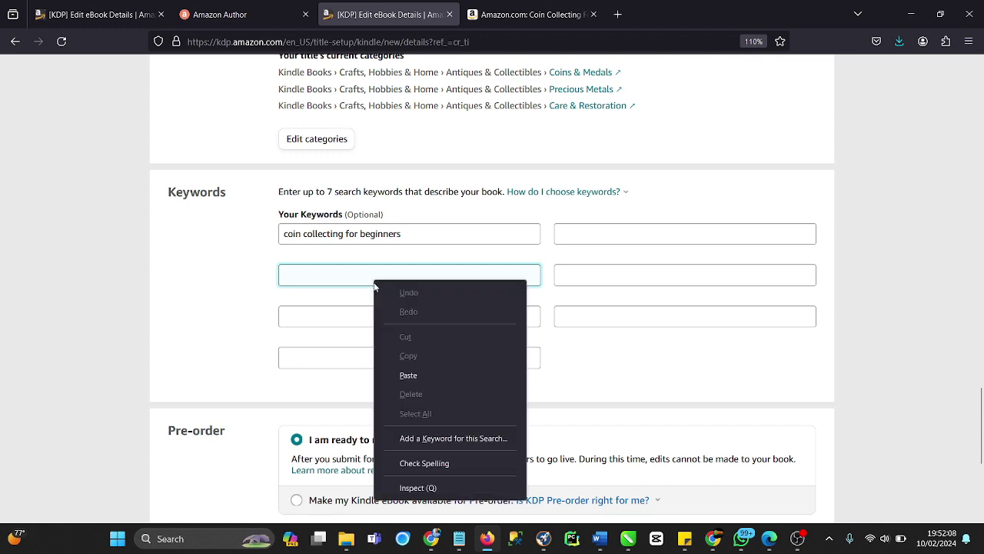
left_click(419, 379)
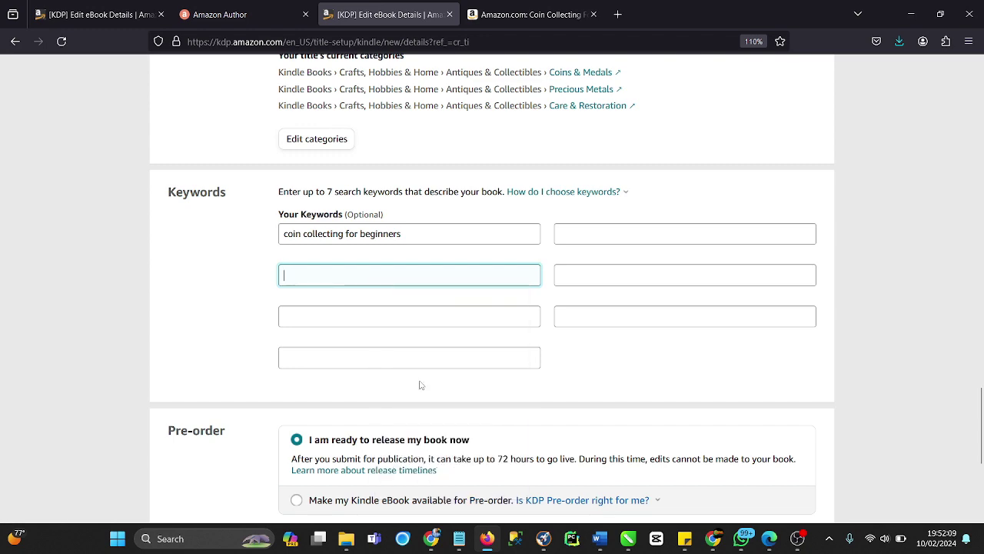
Move "coin collecting bible" from the sticky note into the keyword field below "coin collecting"
left_click(365, 315)
mouse_move(685, 539)
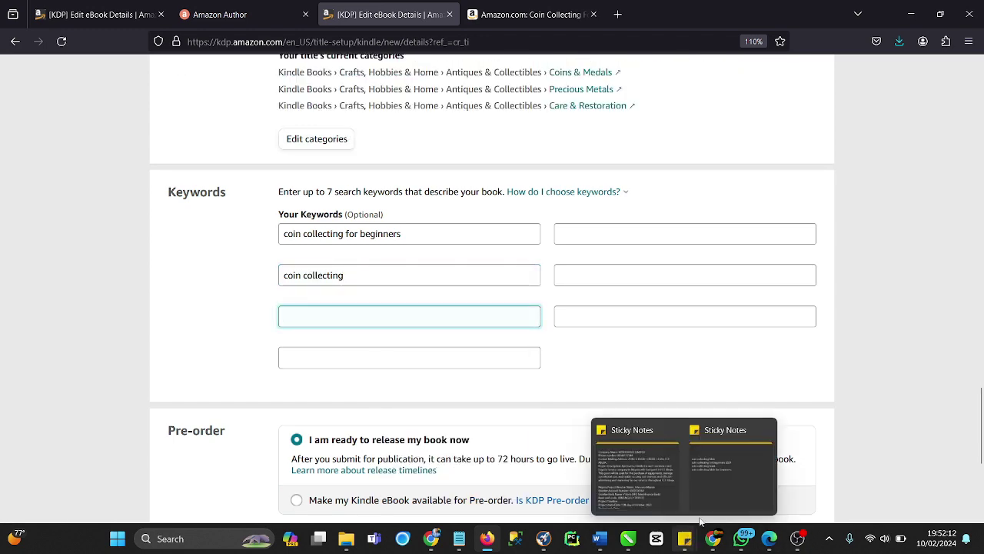
left_click(725, 488)
left_click_drag(501, 216, 410, 217)
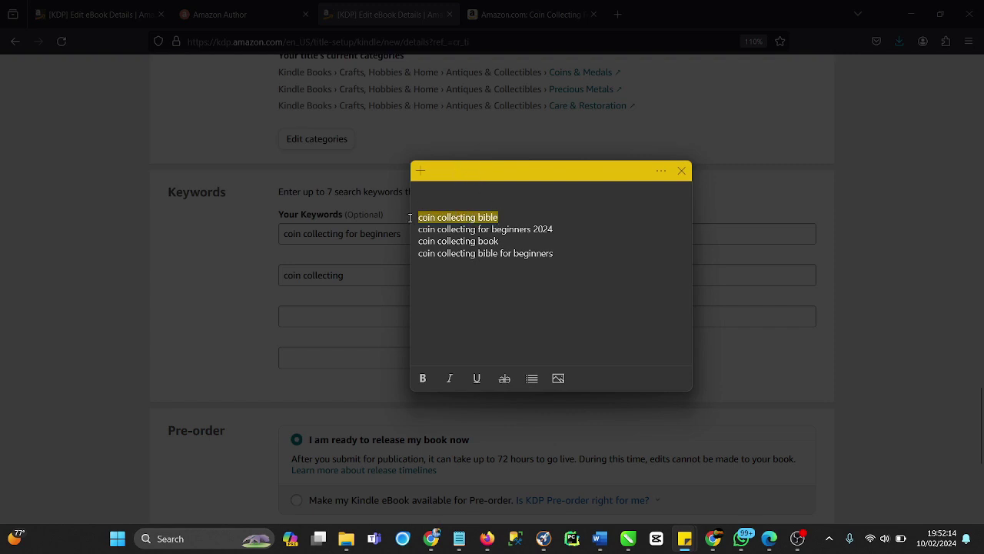
right_click(446, 217)
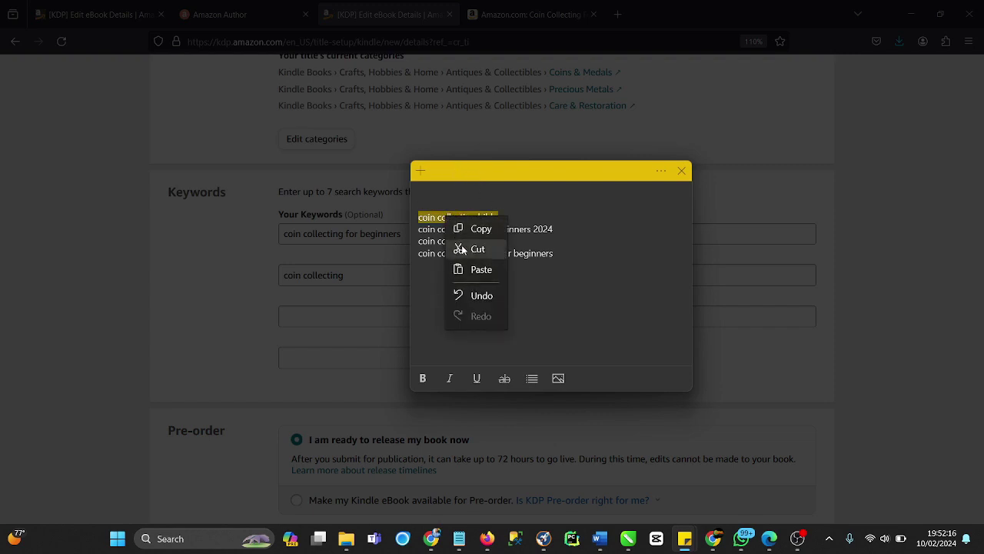
left_click(461, 245)
left_click(362, 318)
right_click(363, 319)
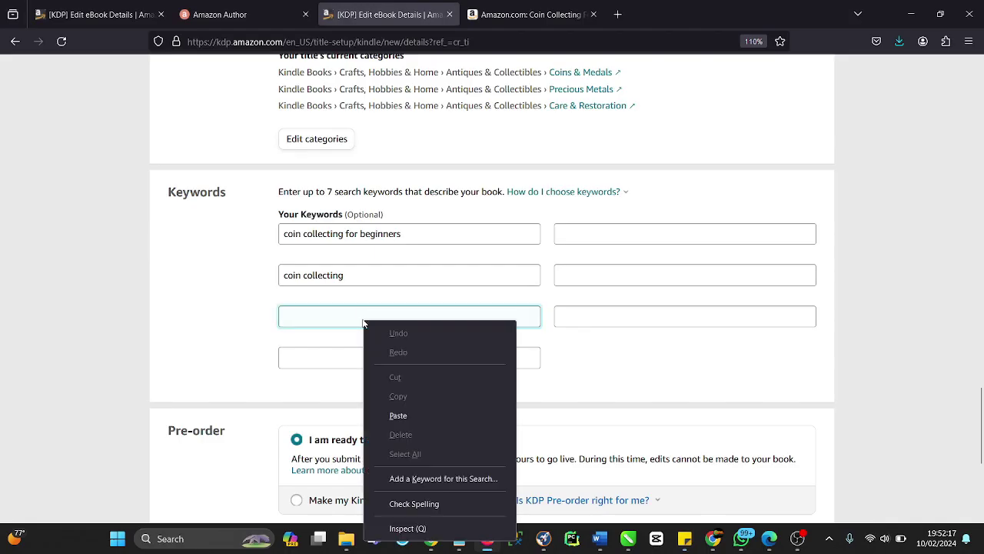
left_click(398, 415)
Move "coin collecting for beginners 2024" from the sticky note into the keyword field below "coin collecting bible"
mouse_move(684, 538)
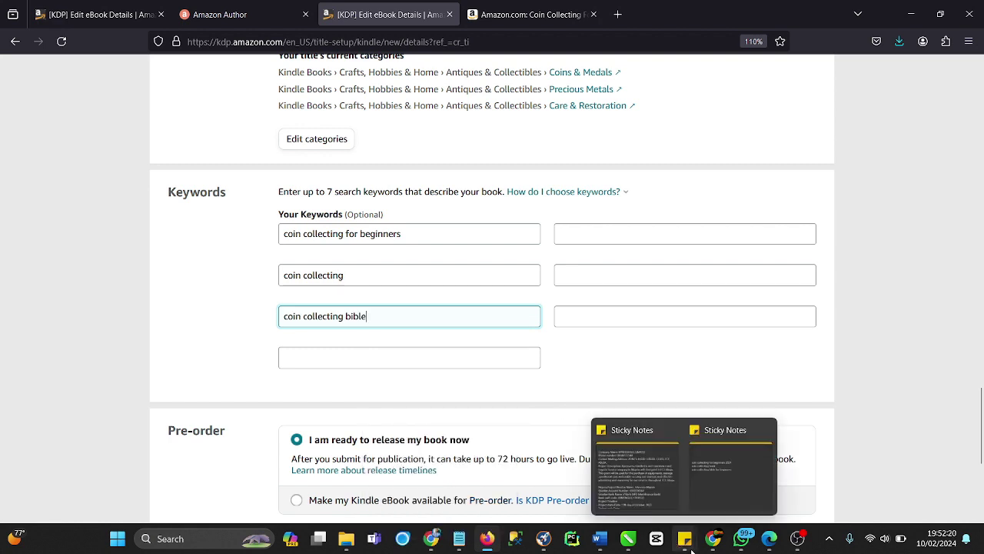
left_click(703, 462)
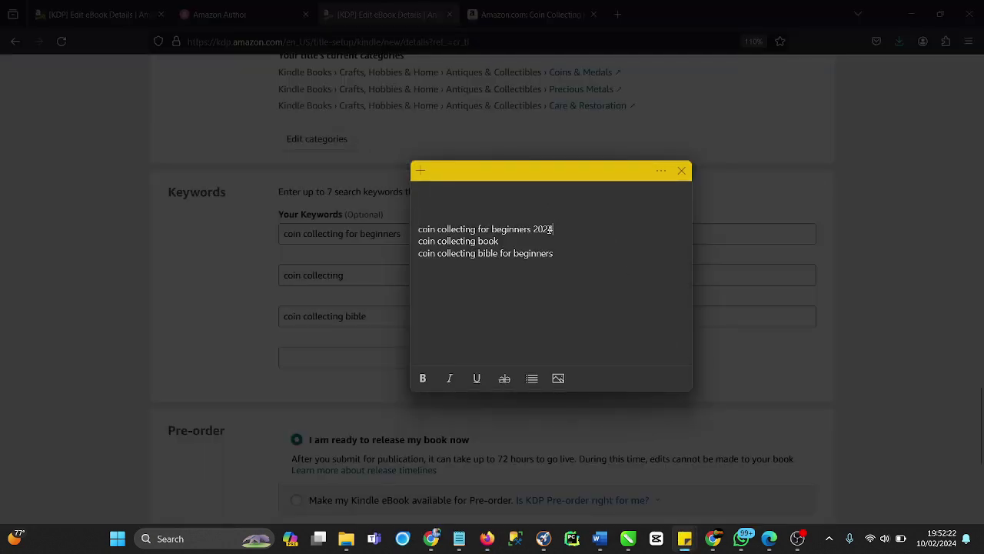
left_click_drag(555, 230, 403, 232)
right_click(459, 230)
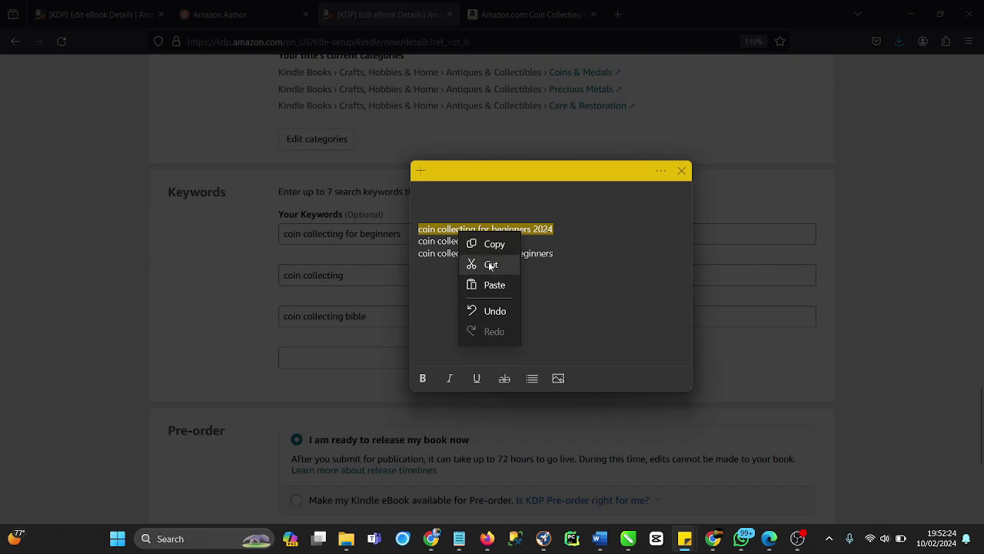
left_click(489, 263)
left_click(361, 351)
right_click(361, 354)
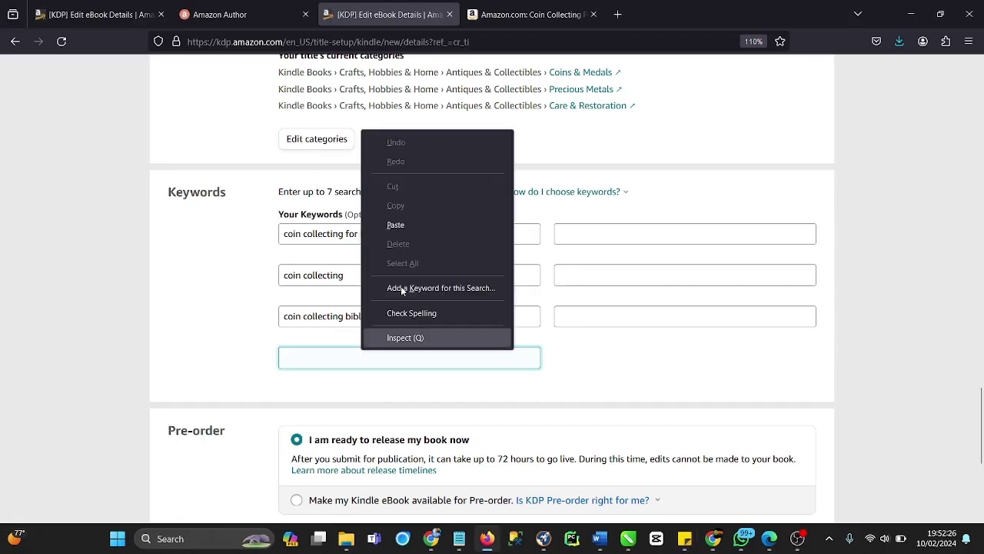
left_click(409, 222)
Move "coin collecting book" from the sticky note into the keyword field beside "coin collecting for beginners"
left_click(607, 238)
right_click(607, 237)
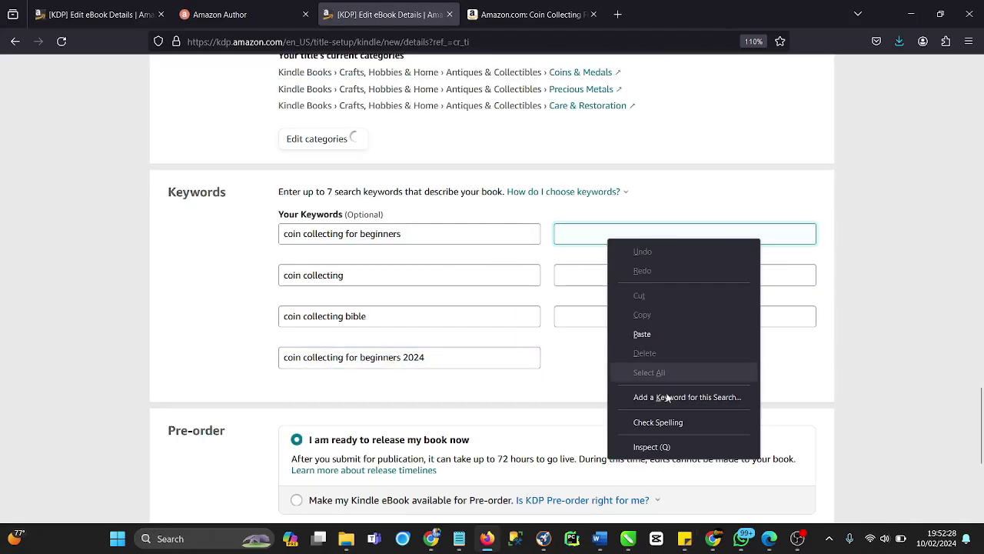
left_click(688, 543)
left_click(701, 396)
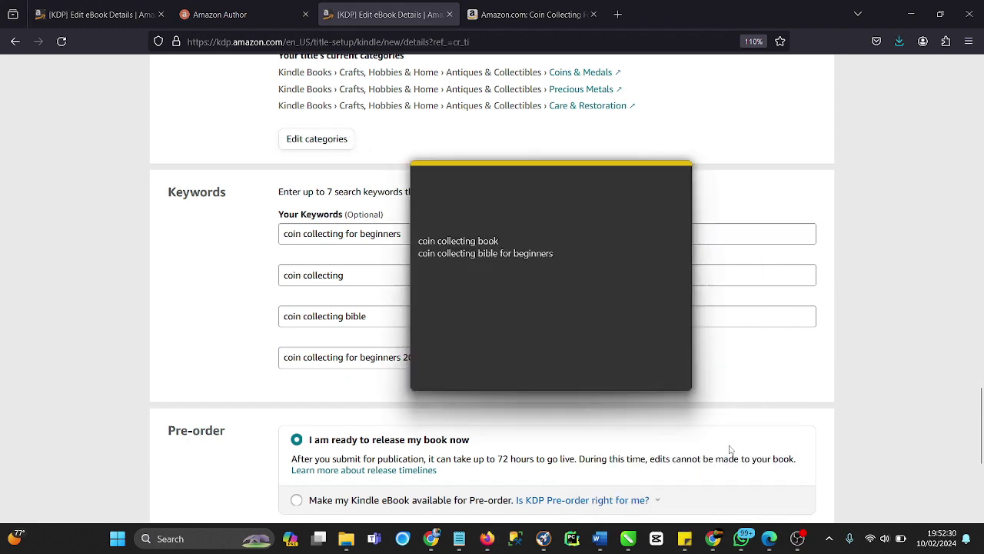
left_click_drag(558, 244, 420, 242)
right_click(464, 241)
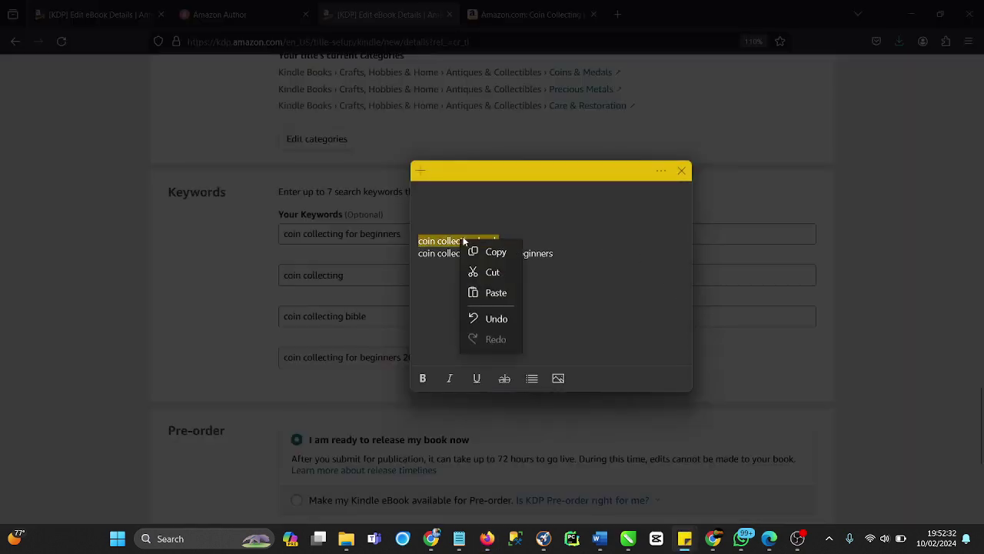
left_click(486, 274)
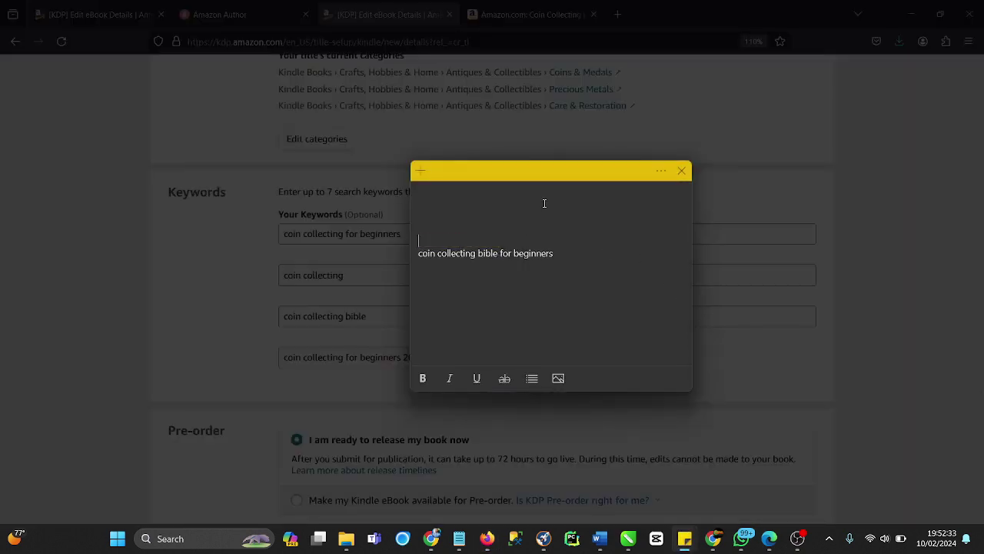
left_click(718, 236)
right_click(719, 239)
left_click(746, 332)
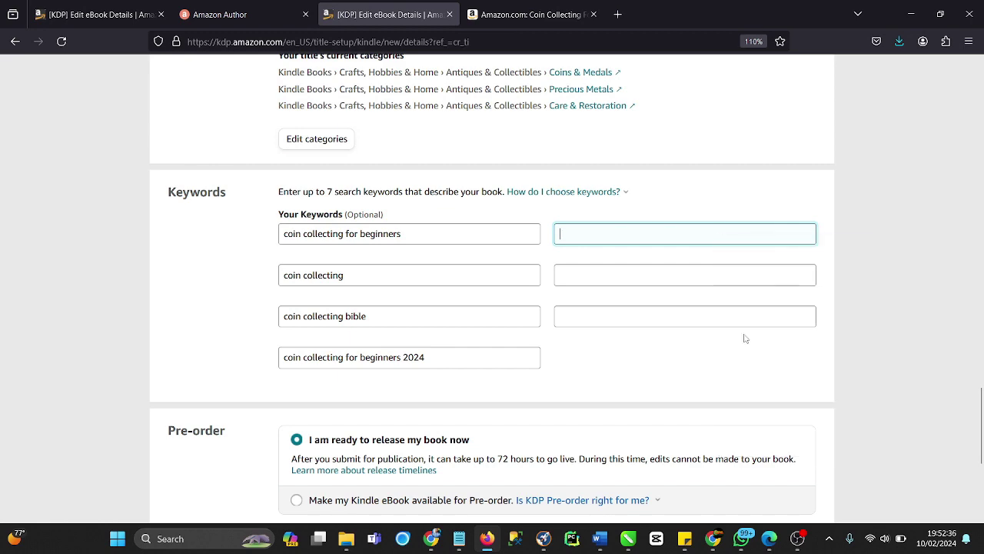
Move "coin collecting bible for beginners" from the sticky note into the keyword field below "coin collecting book"
mouse_move(684, 538)
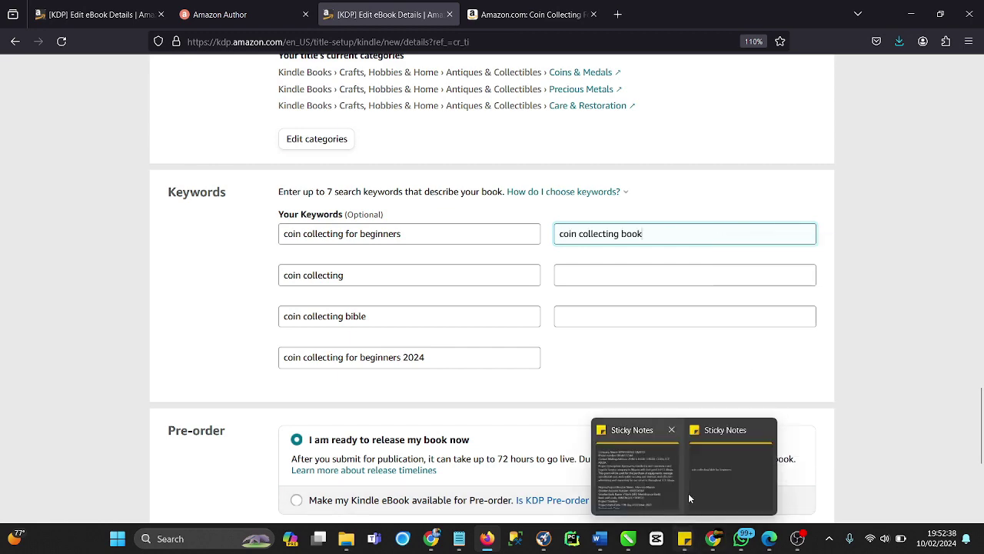
left_click(688, 493)
left_click_drag(555, 253, 419, 253)
right_click(442, 253)
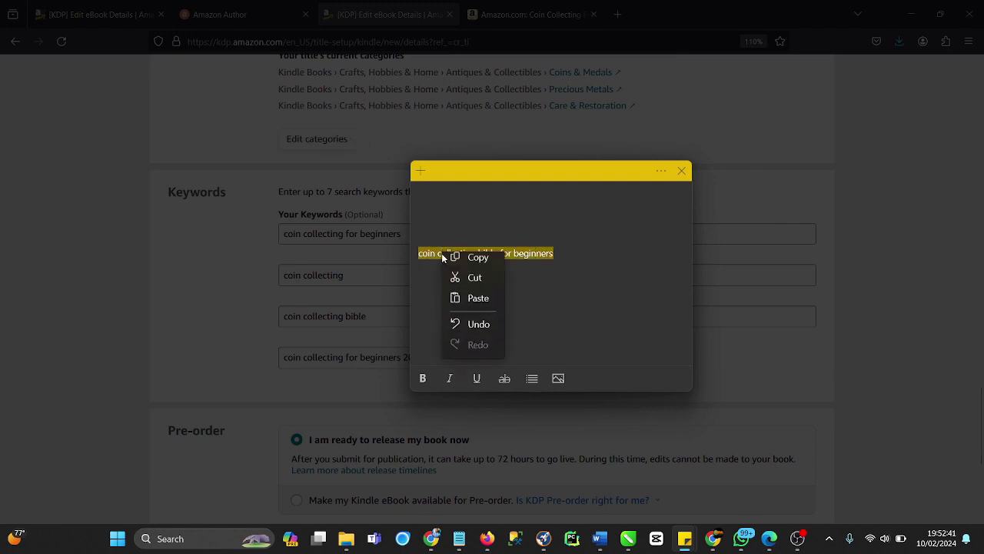
left_click(475, 286)
left_click(709, 296)
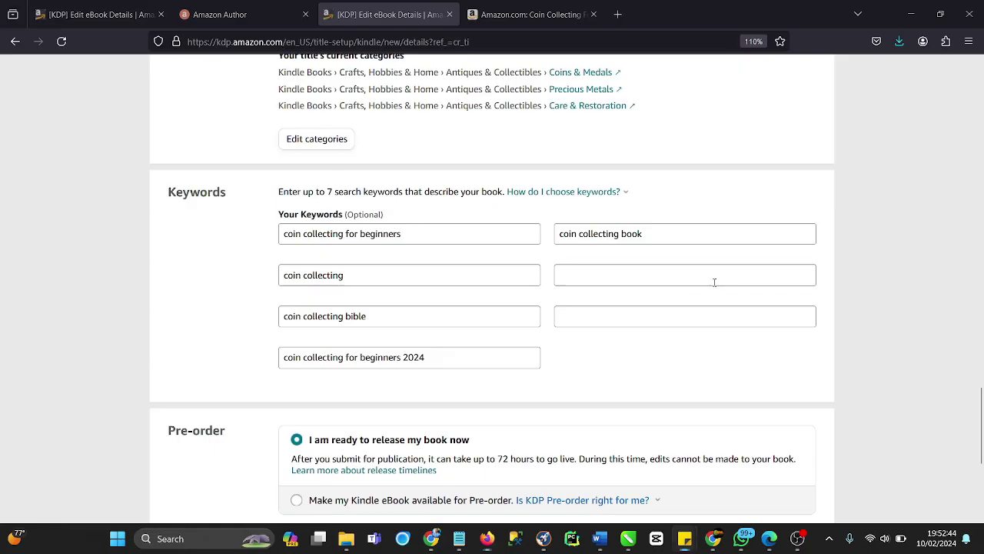
left_click(588, 266)
right_click(572, 266)
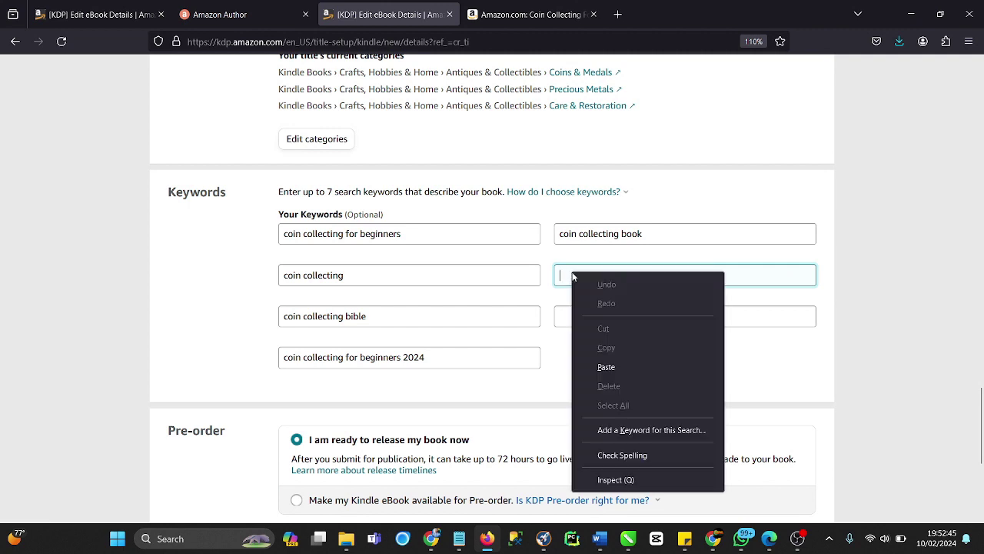
left_click(634, 364)
left_click(591, 310)
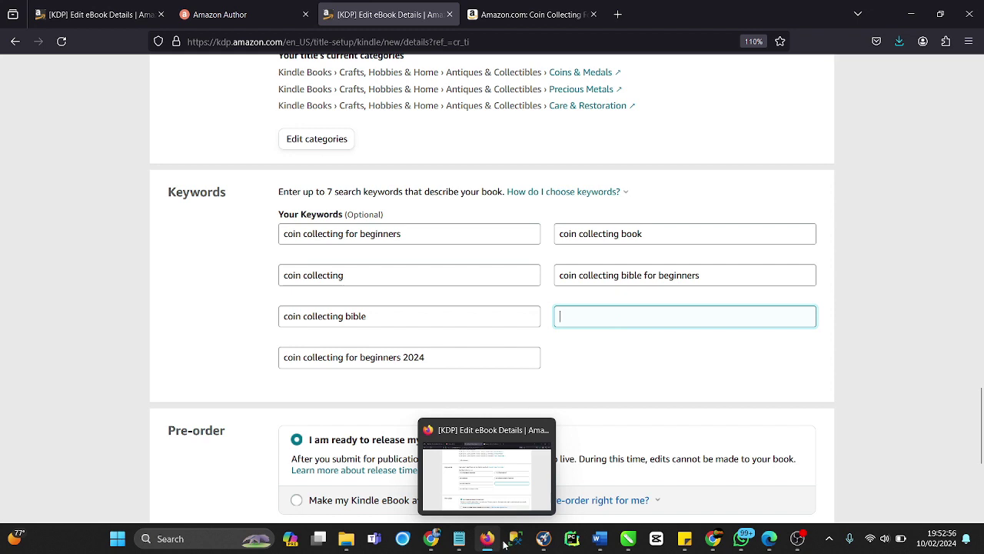
Switch to Publisher Rocket and examine the competitor and monthly earnings columns in the keyword search results for "coin value guide 2024"
left_click(539, 541)
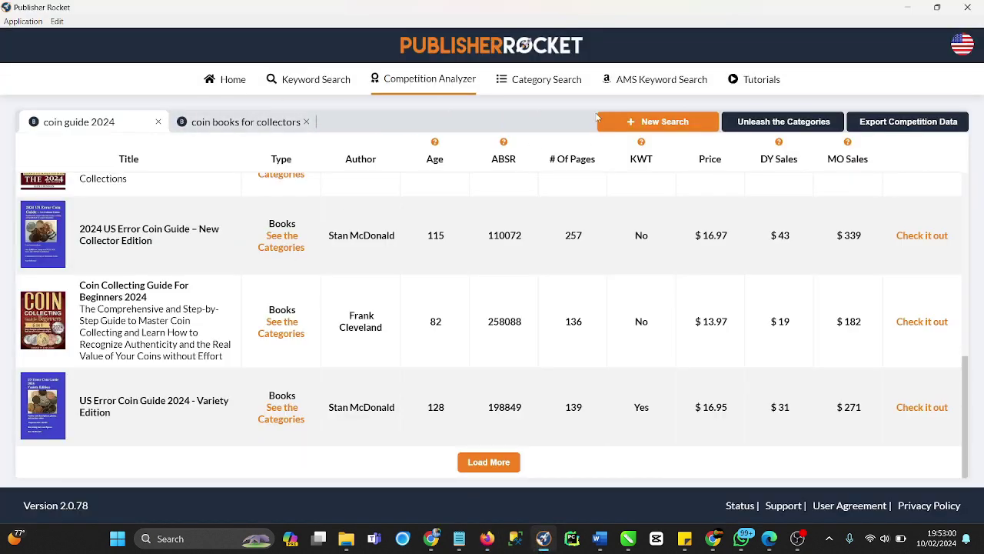
left_click(317, 90)
scroll(346, 278, "up", 2)
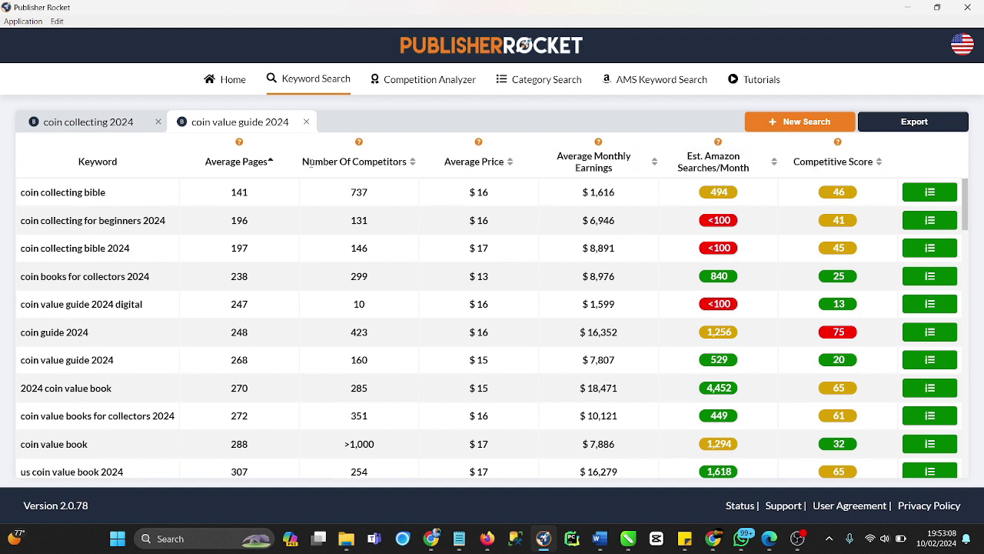
left_click_drag(309, 161, 417, 180)
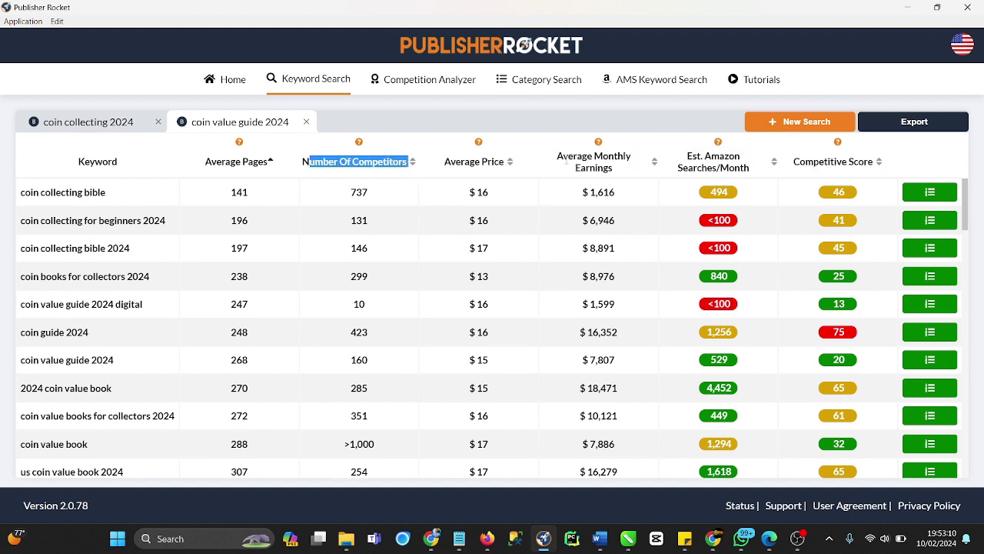
left_click_drag(565, 160, 641, 173)
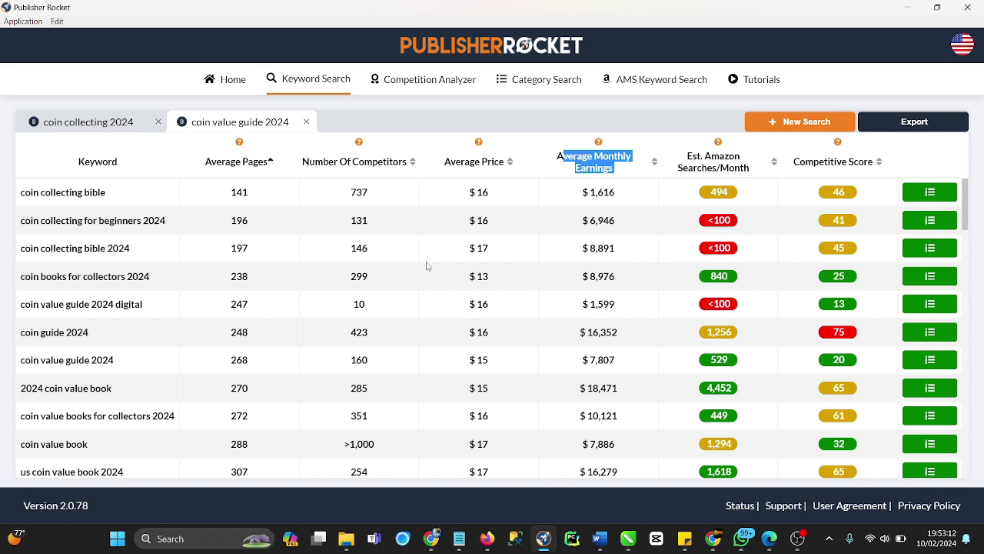
Sort the keyword results by ascending number of competitors and examine low-competition candidates such as "coin value guide 2024 blue" and "coin collecting bible 2024"
left_click(415, 167)
left_click(414, 166)
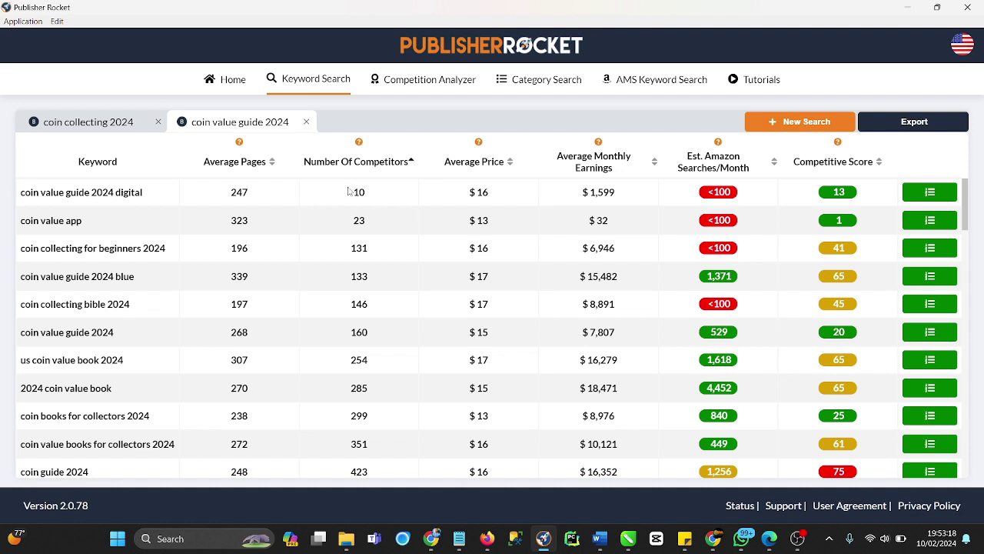
left_click_drag(351, 192, 359, 221)
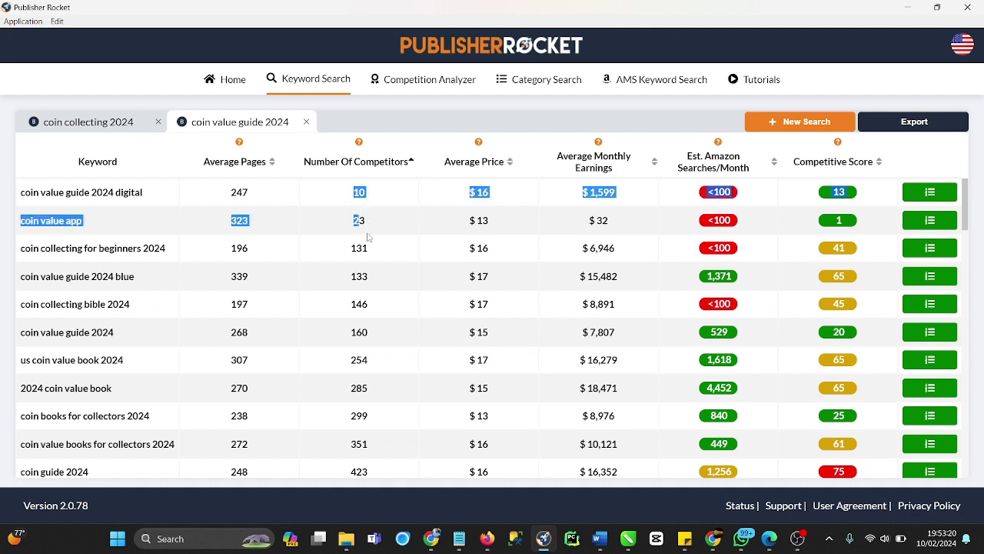
left_click(362, 249)
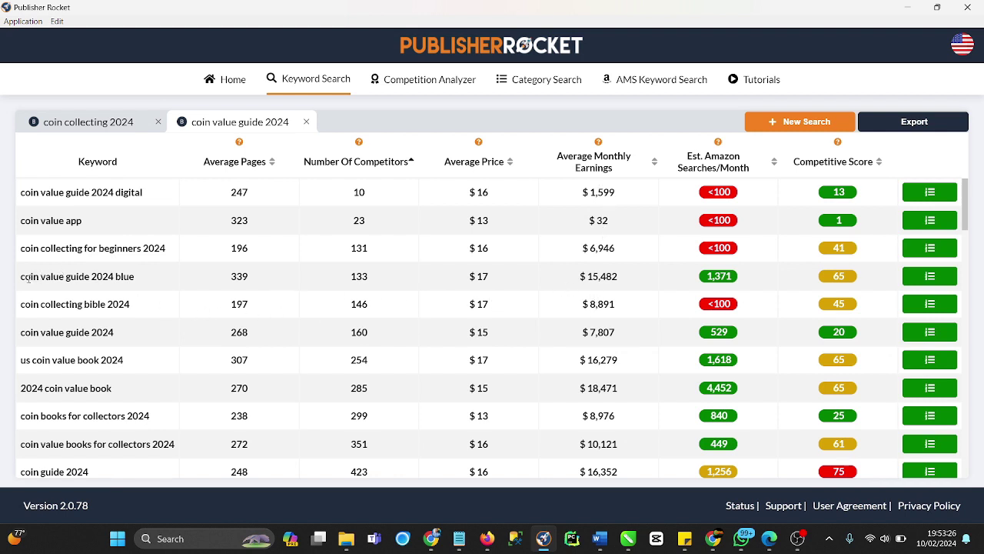
left_click_drag(21, 278, 199, 289)
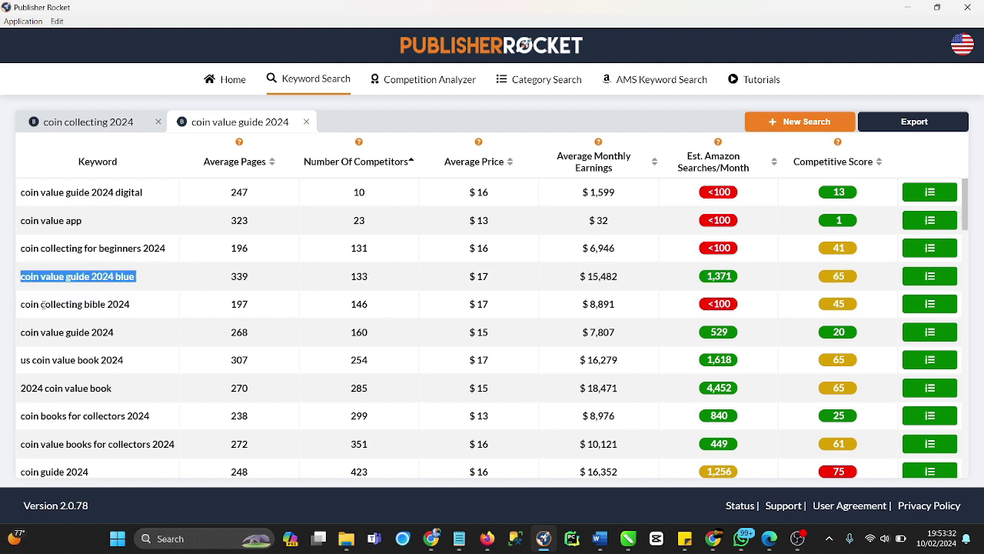
left_click_drag(22, 303, 136, 315)
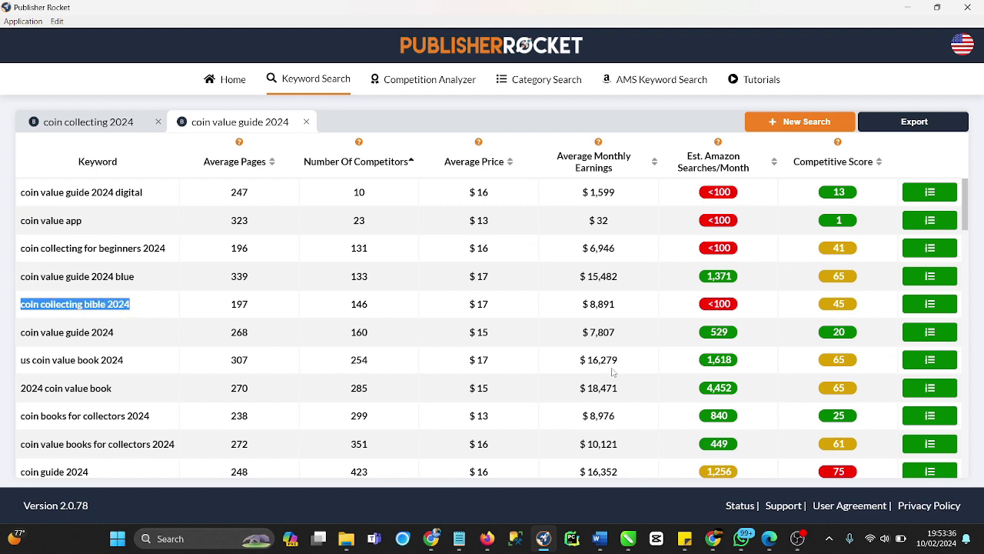
scroll(533, 324, "down", 1)
scroll(533, 325, "down", 1)
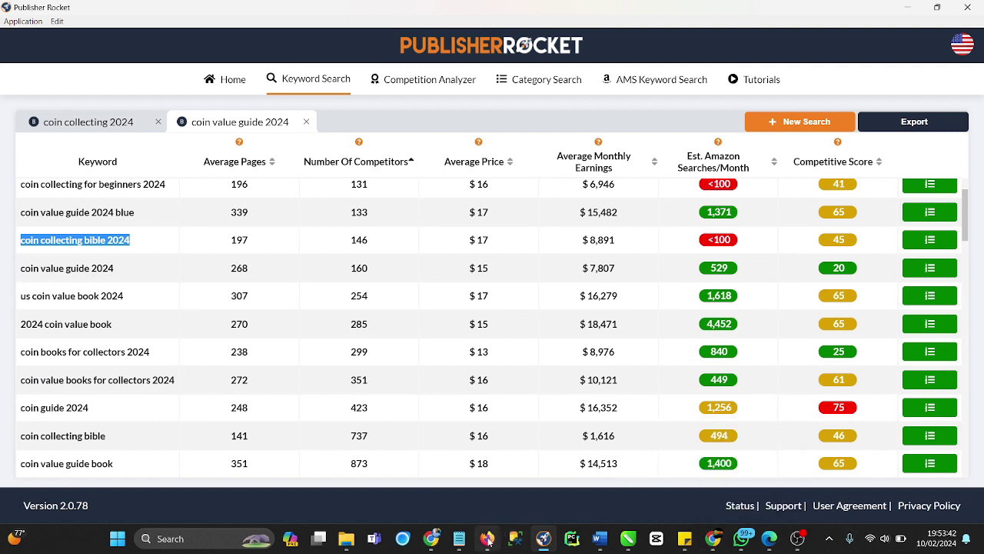
Return to the KDP eBook details in Firefox and paste "coin collecting bible for beginners" into the last empty keyword field
mouse_move(487, 539)
left_click(488, 543)
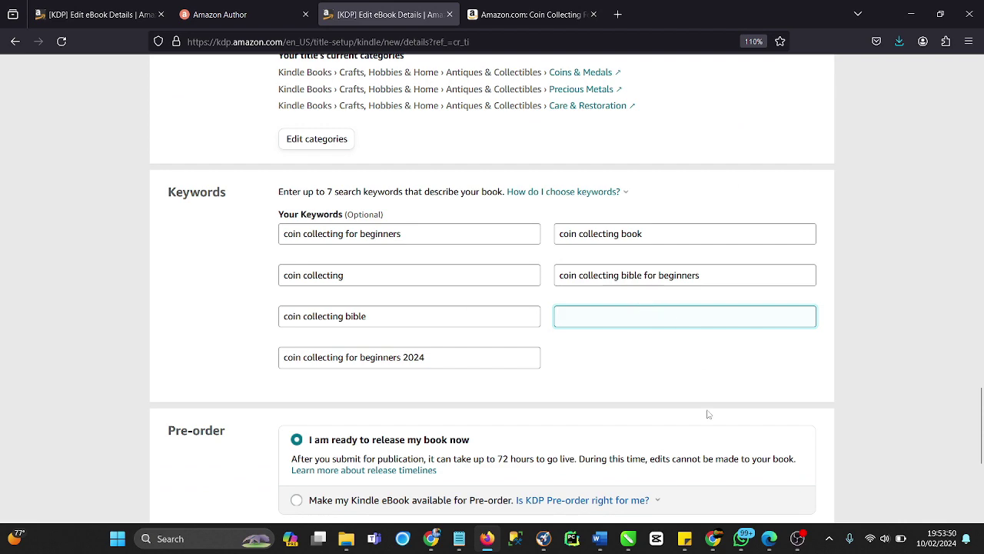
mouse_move(685, 538)
mouse_move(694, 475)
right_click(724, 315)
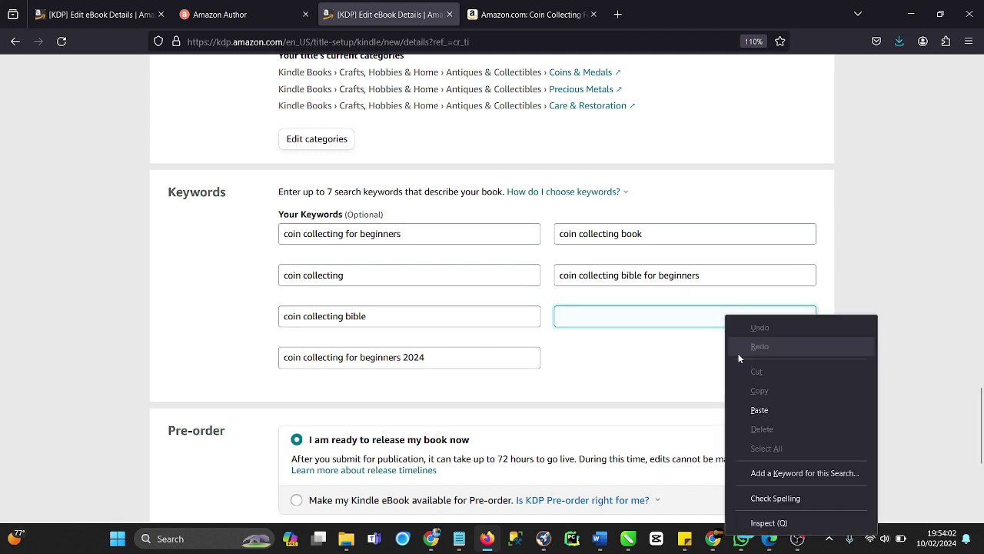
left_click(743, 405)
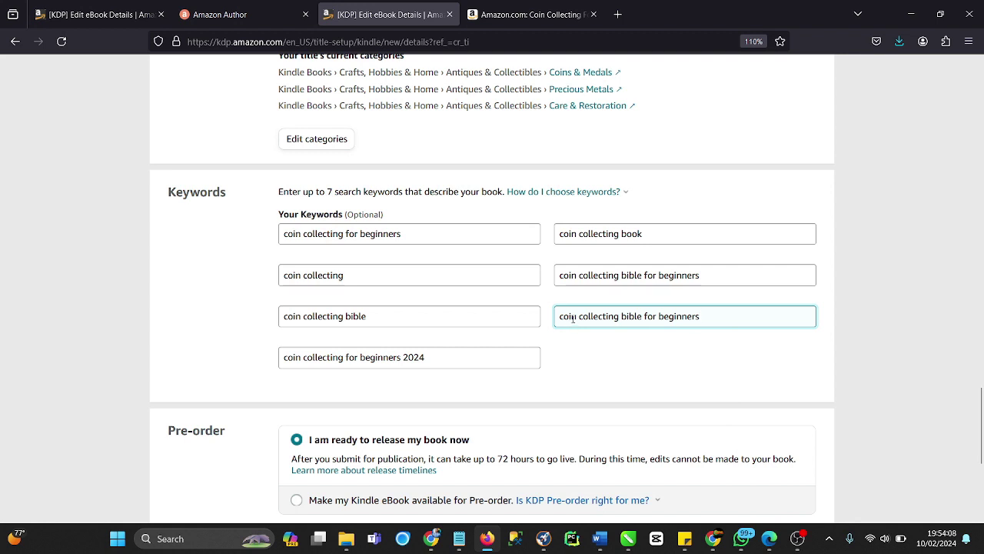
Review the new eBook's details page, including the language, title, audience, categories, keywords and pre-order release options
scroll(586, 316, "down", 2)
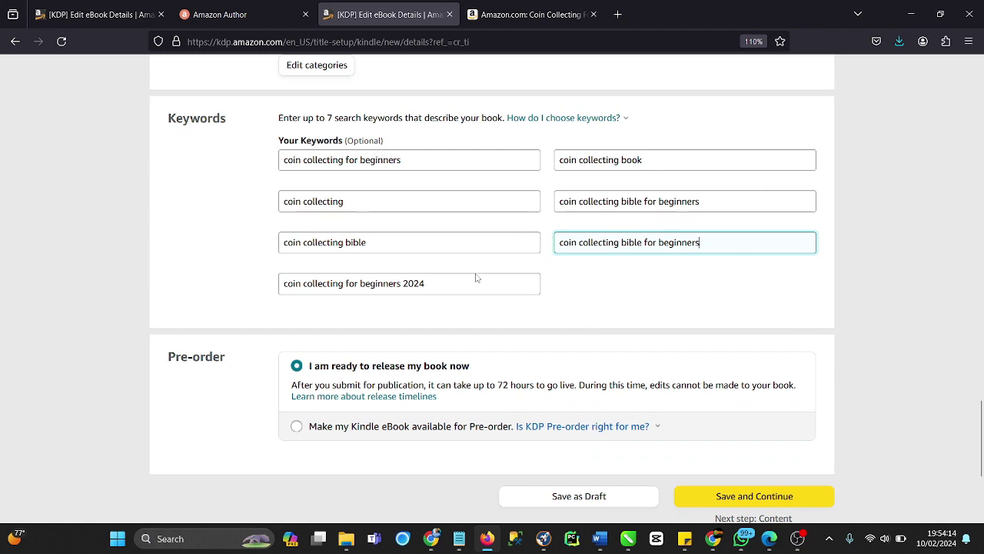
scroll(480, 282, "down", 2)
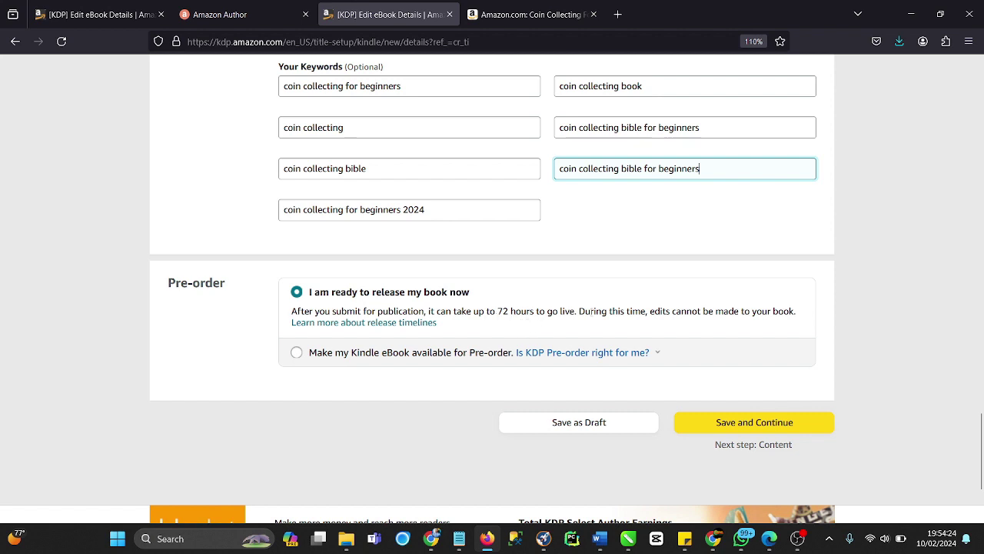
double_click(505, 311)
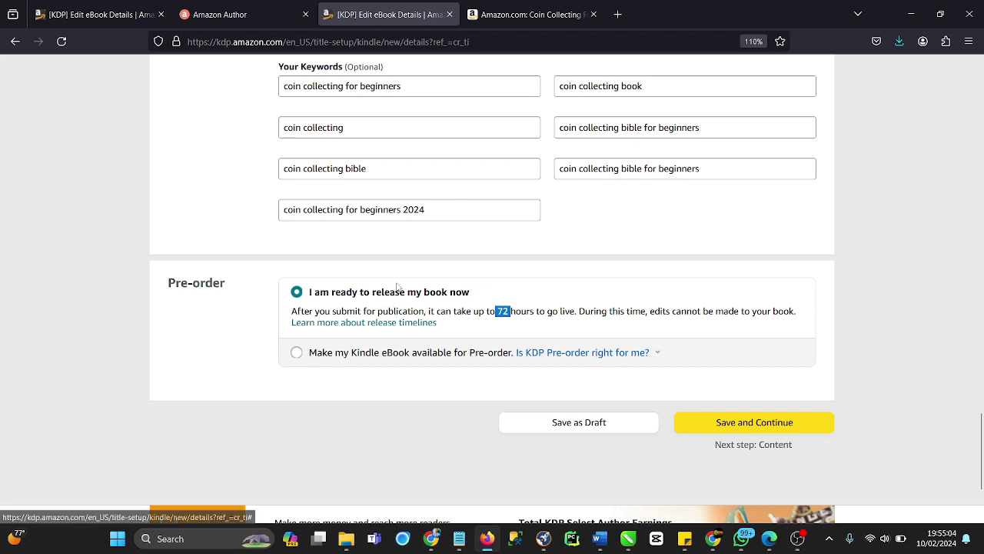
scroll(583, 352, "up", 1)
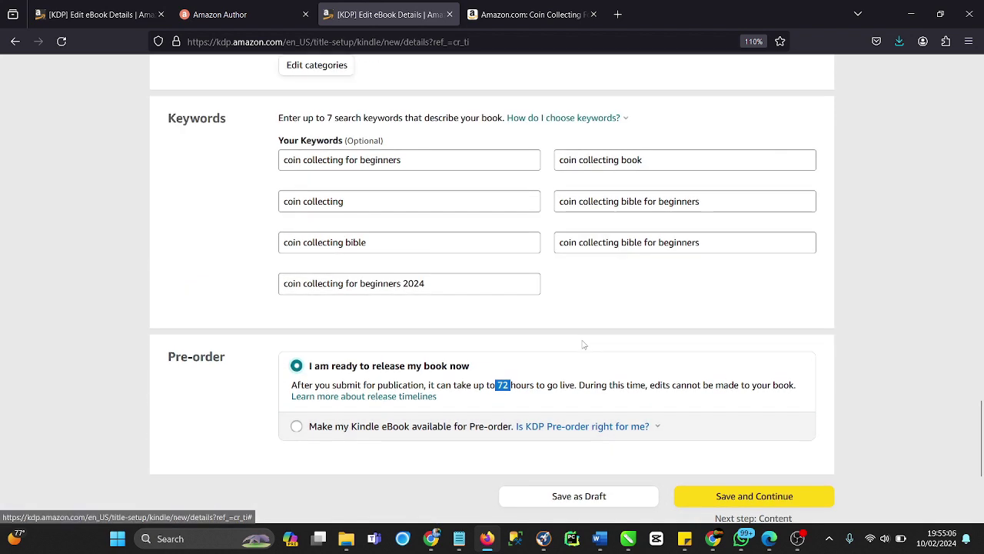
scroll(584, 292, "down", 1)
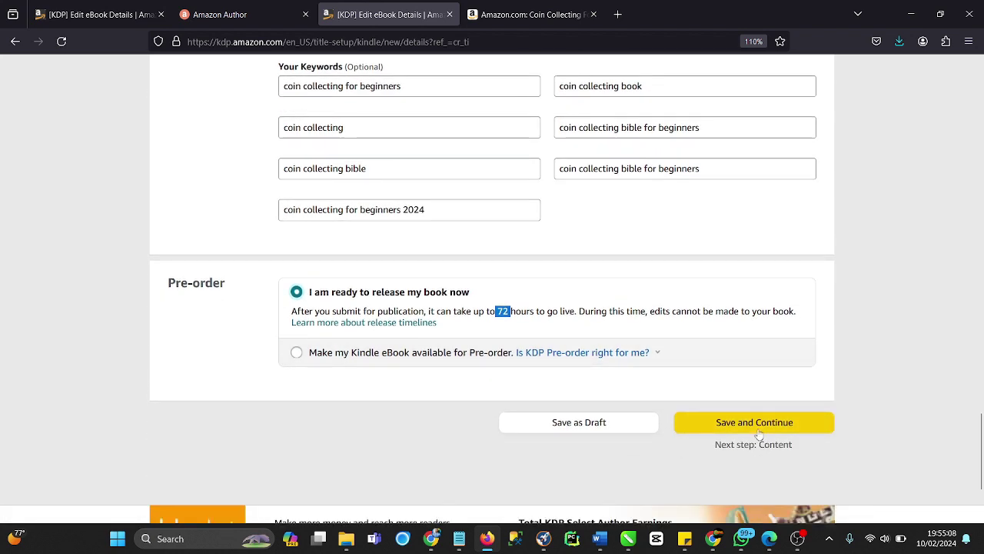
scroll(607, 406, "up", 6)
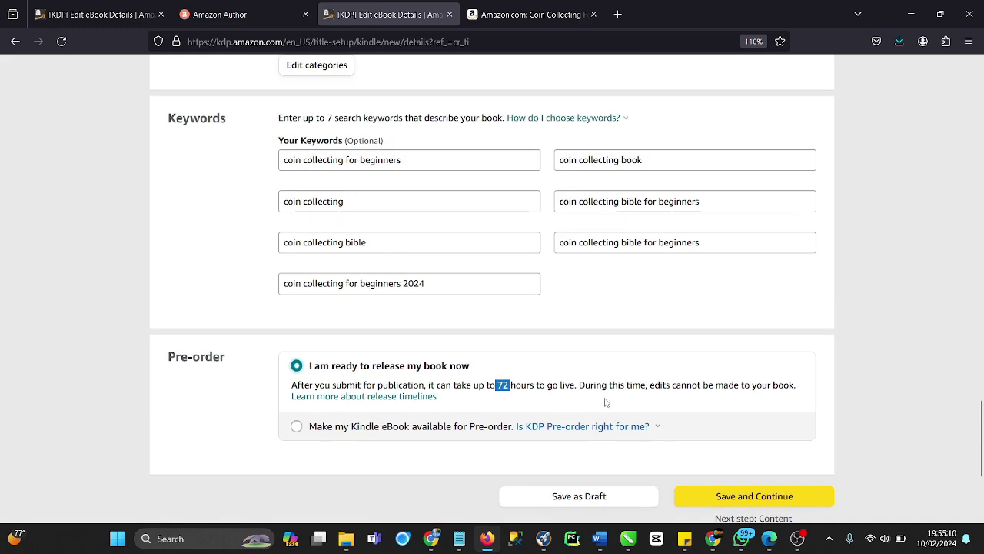
scroll(602, 406, "down", 2)
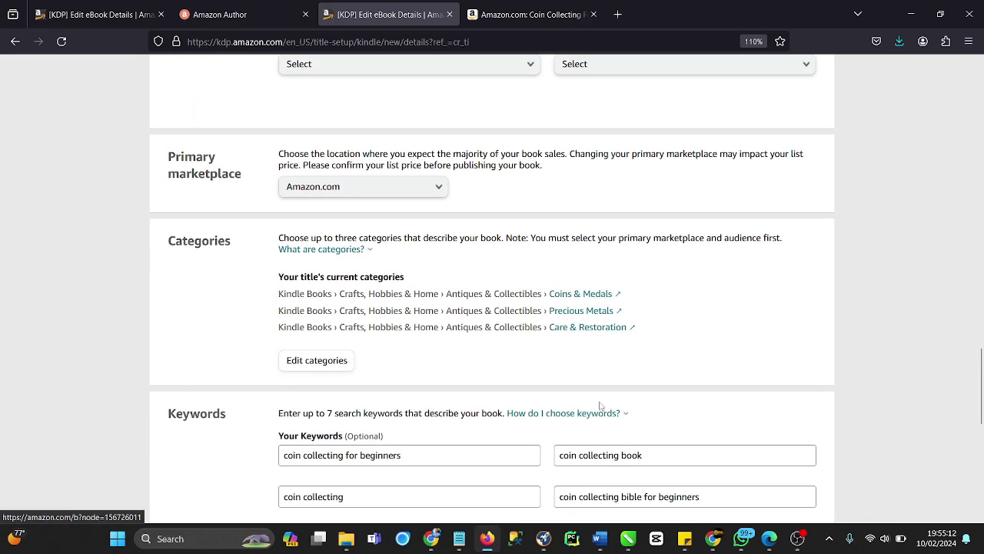
scroll(602, 401, "up", 3)
scroll(601, 402, "up", 7)
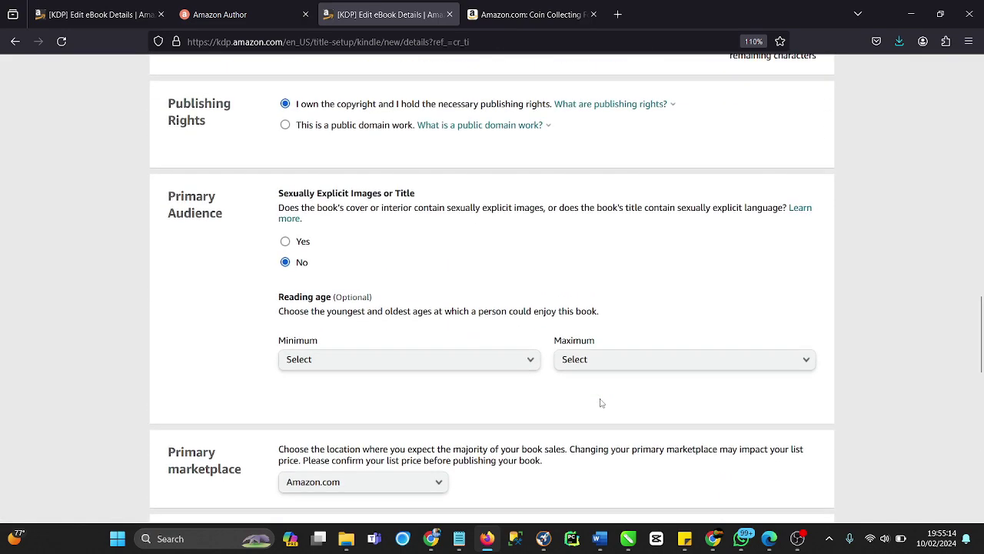
scroll(601, 403, "up", 15)
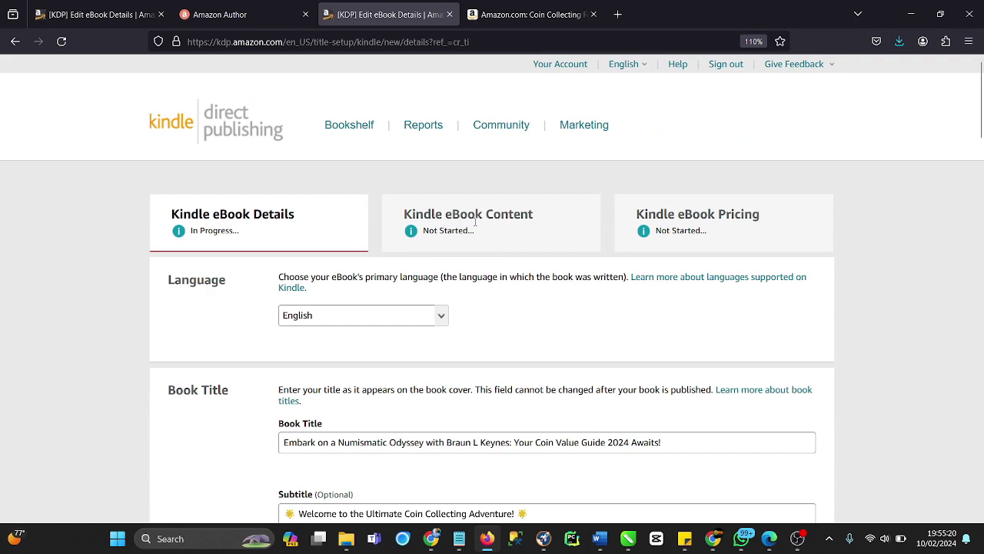
scroll(507, 307, "down", 8)
scroll(533, 356, "up", 8)
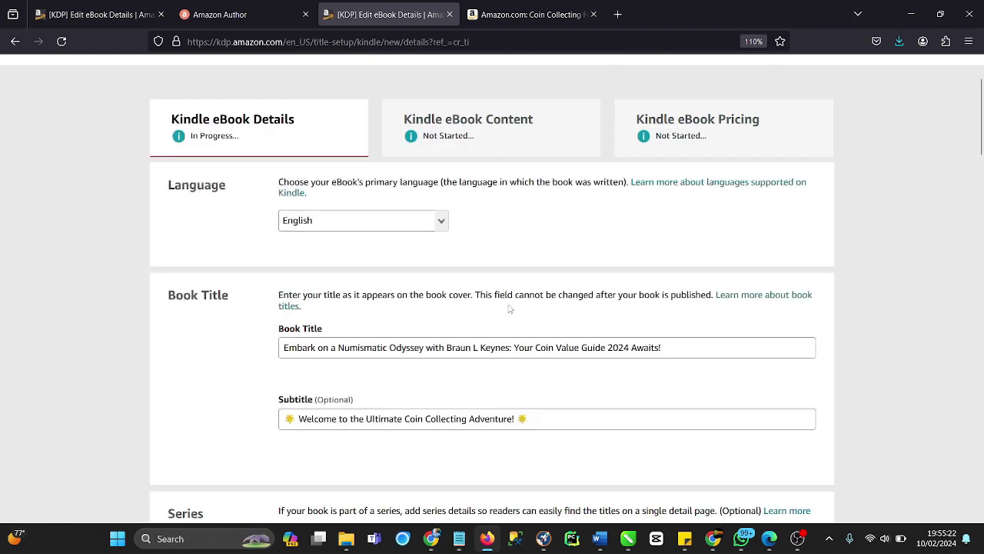
scroll(429, 147, "up", 1)
scroll(474, 254, "down", 20)
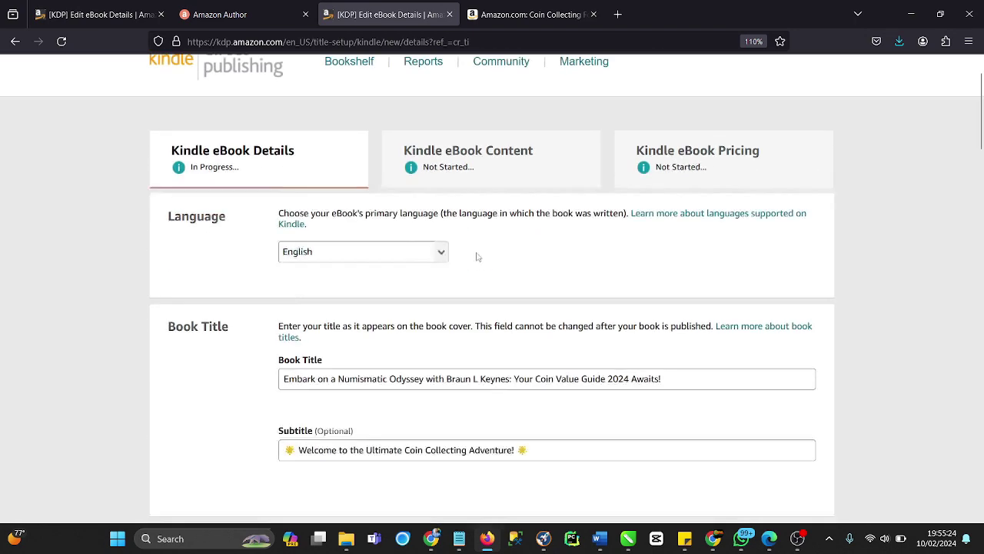
scroll(476, 256, "down", 10)
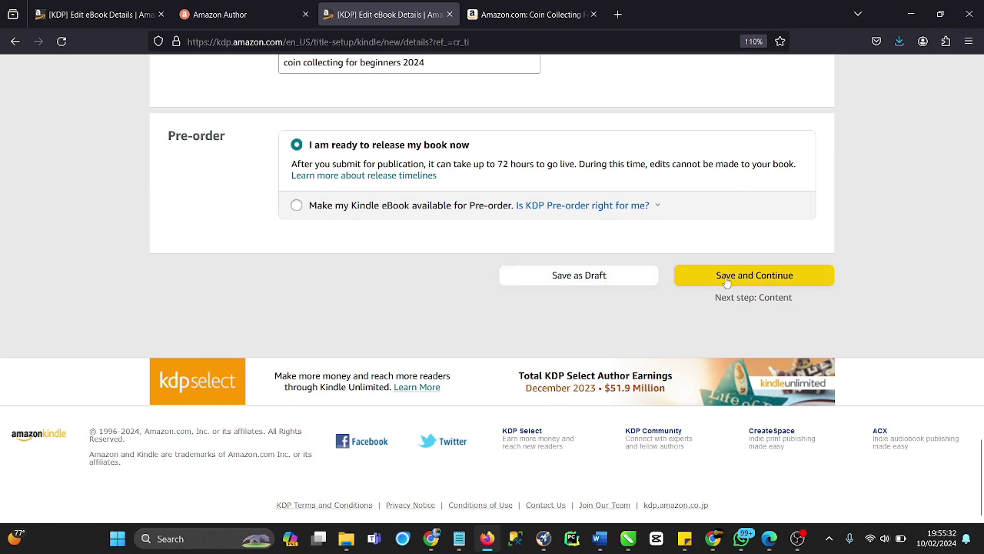
scroll(726, 283, "up", 1)
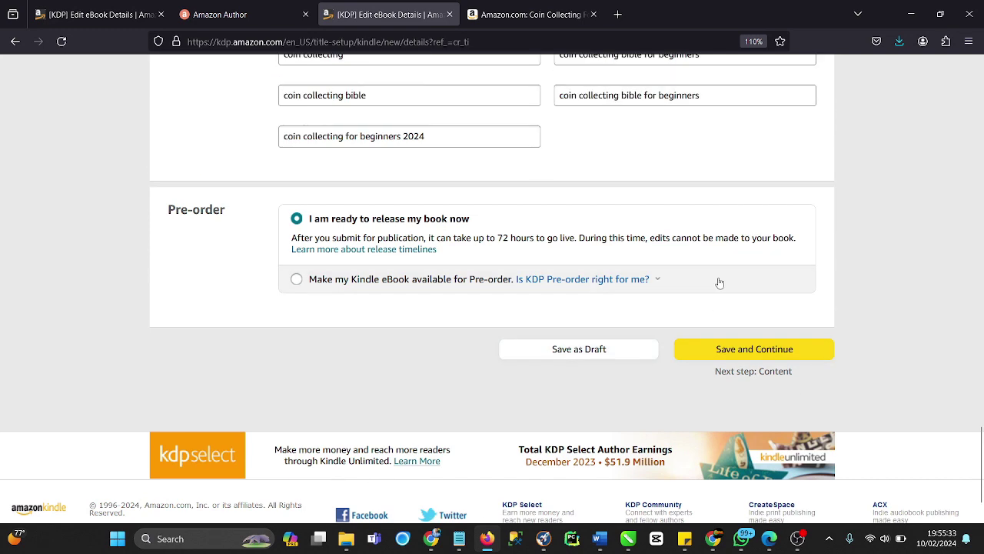
Switch to the existing "Coin Value Guide 2024" eBook's details, save them and continue to its content page
left_click(68, 15)
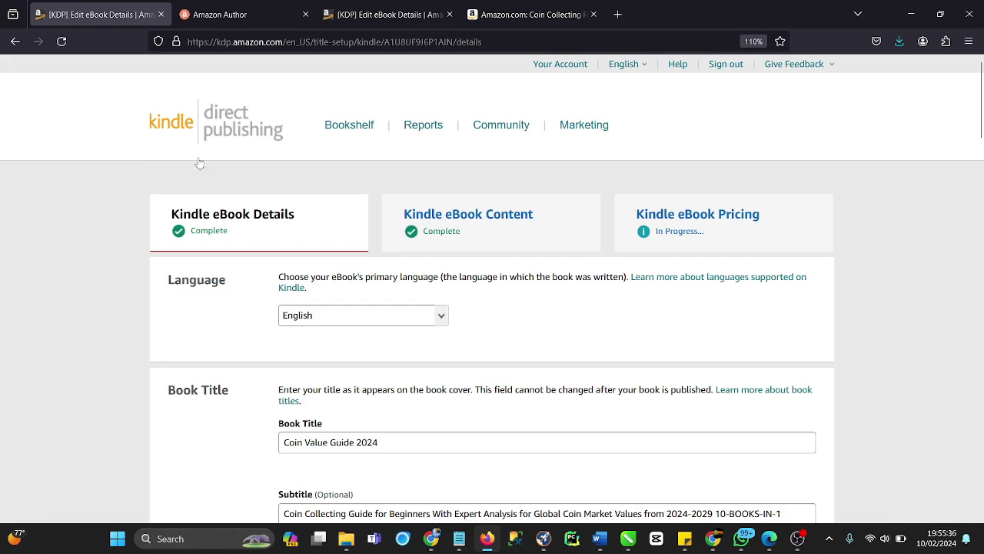
scroll(522, 329, "down", 15)
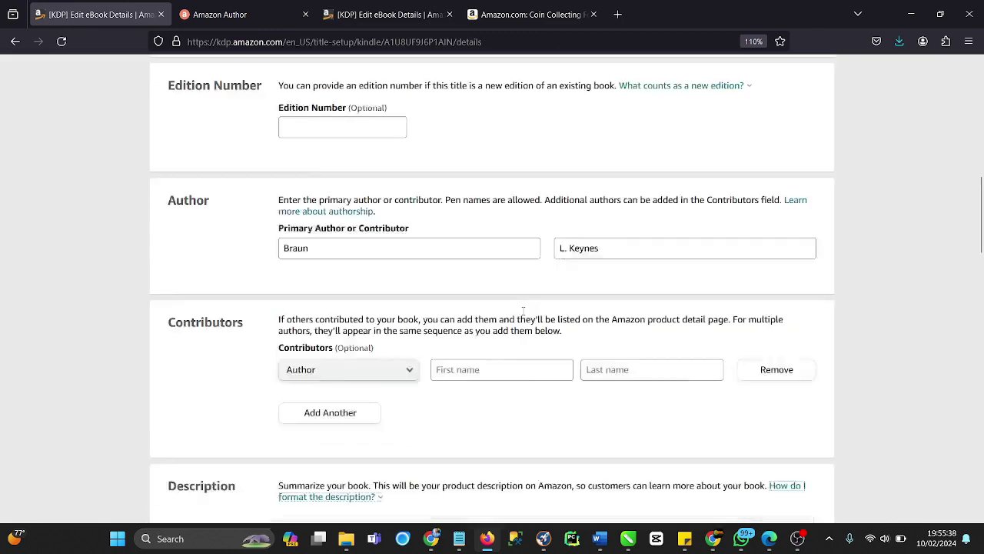
scroll(526, 306, "down", 15)
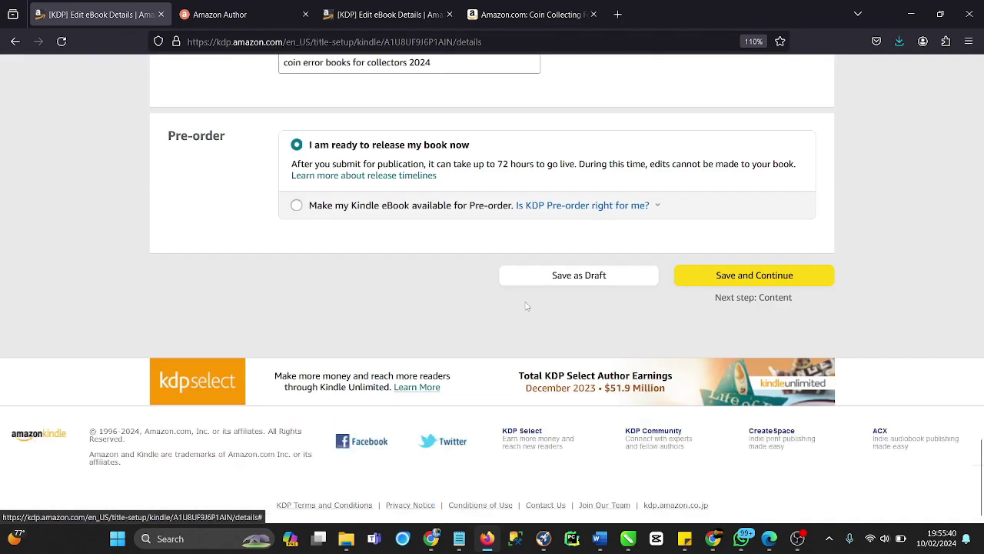
left_click(723, 275)
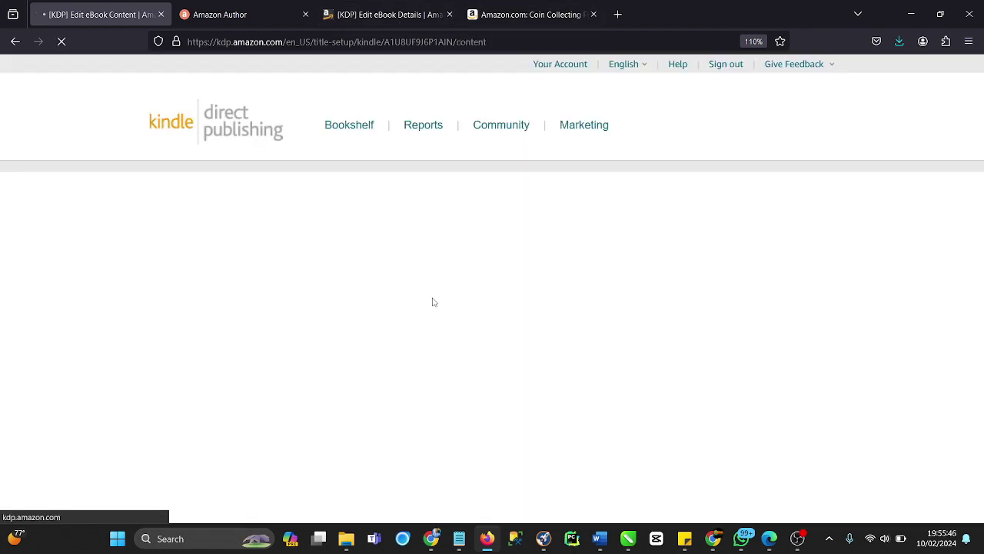
Review the manuscript section of the "Coin Value Guide 2024" content page and highlight the uploaded manuscript's .docx extension
scroll(426, 311, "down", 2)
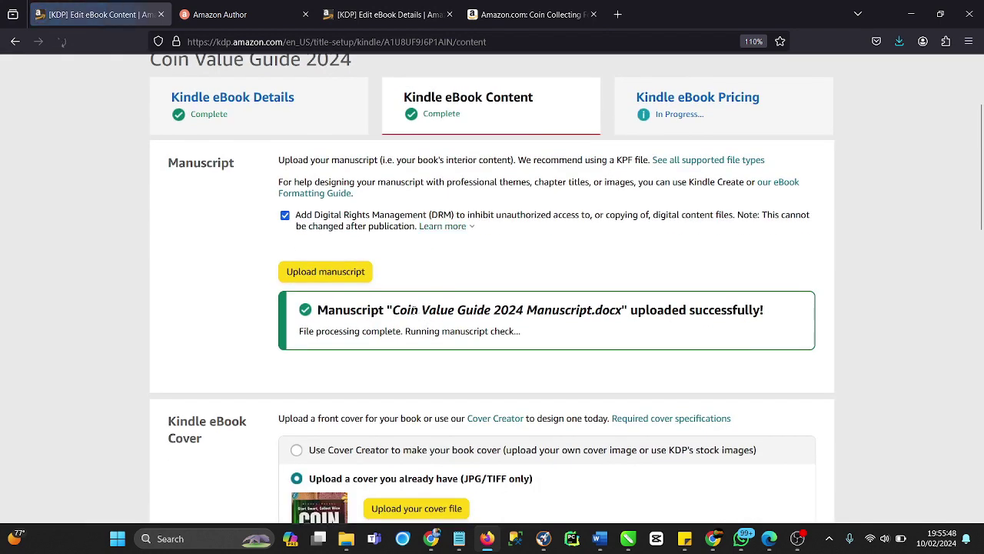
scroll(421, 314, "down", 1)
scroll(294, 347, "up", 1)
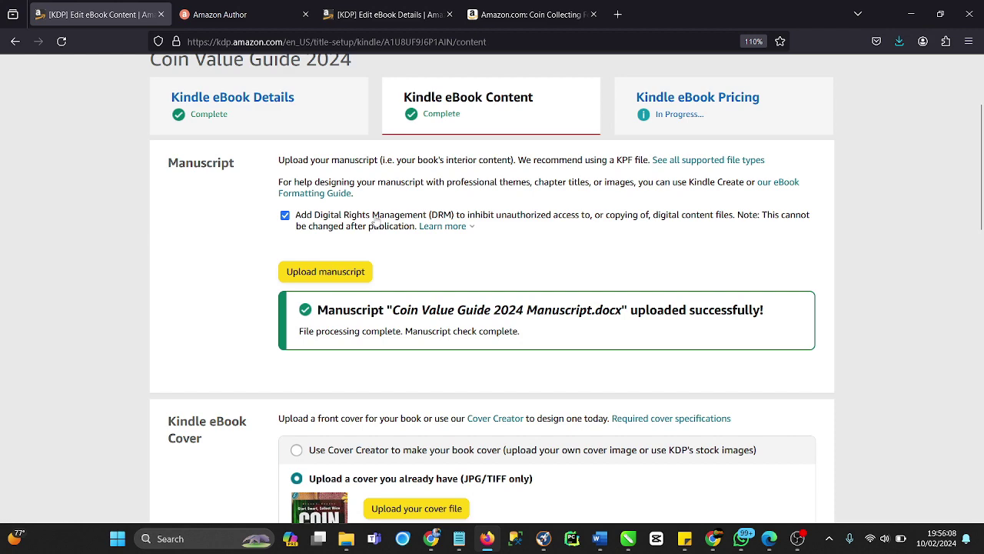
scroll(375, 222, "down", 2)
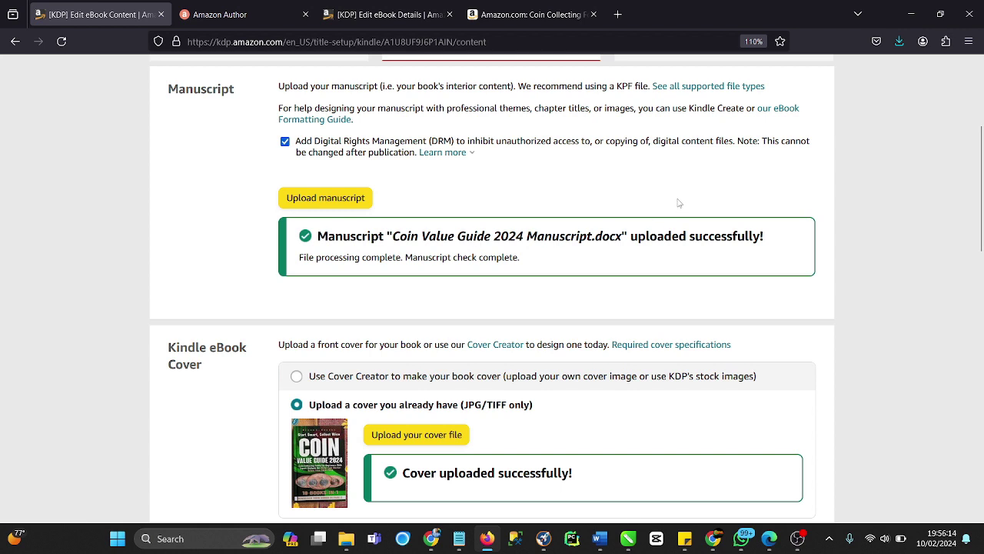
left_click_drag(592, 239, 621, 250)
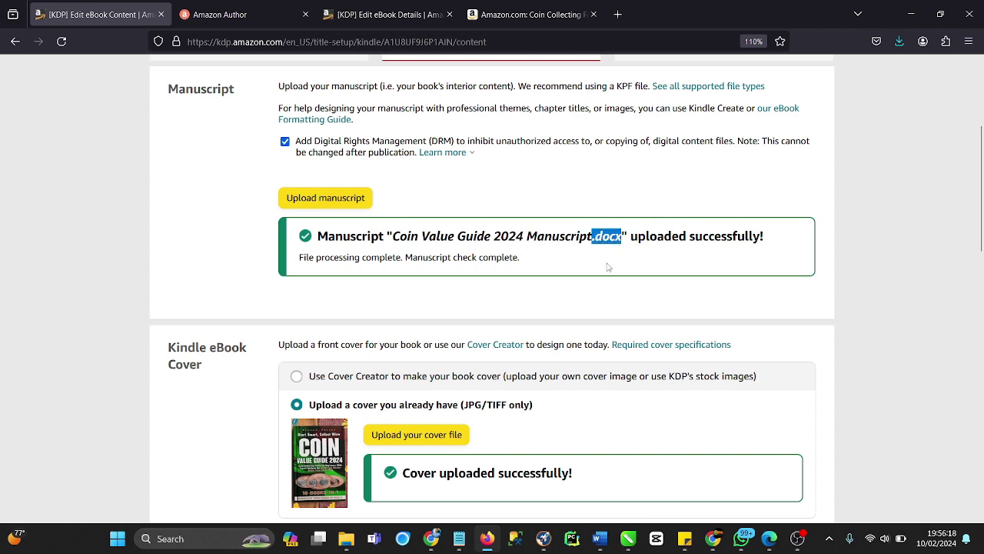
Switch to Word and save "Unofficial Handbook for the Recently Deceased" as a Word Document (*.docx) in the "HandBook of Recently Deceased" folder
left_click(599, 540)
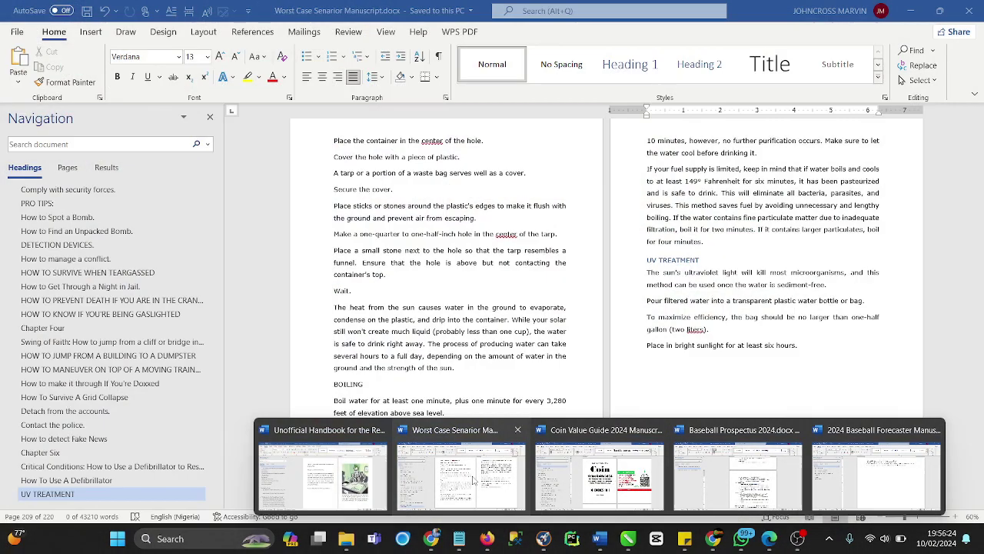
left_click(369, 469)
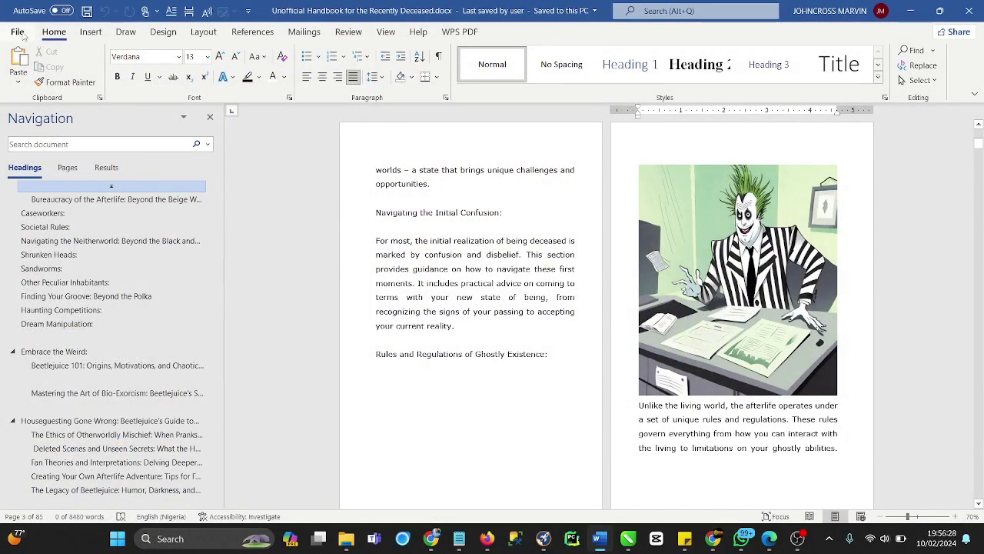
left_click(17, 32)
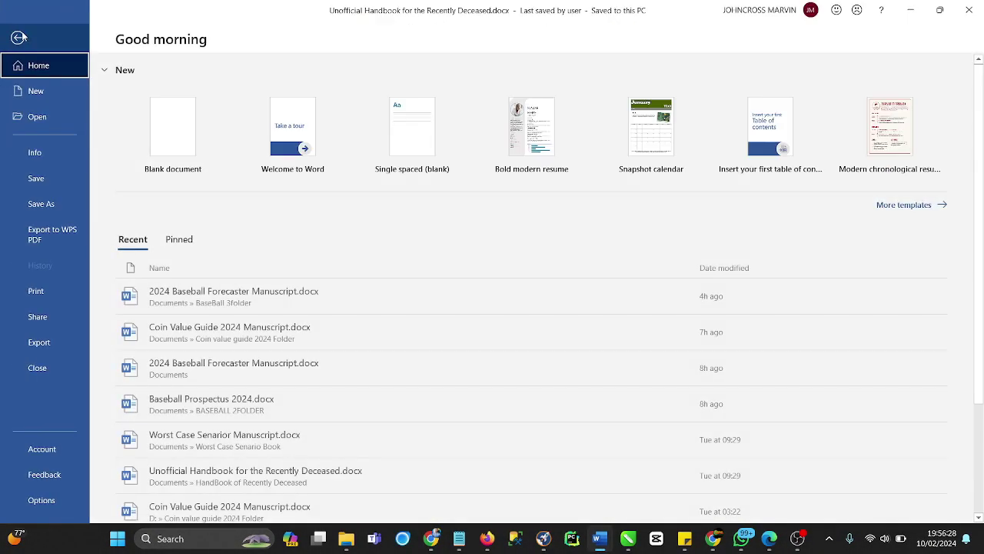
left_click(42, 206)
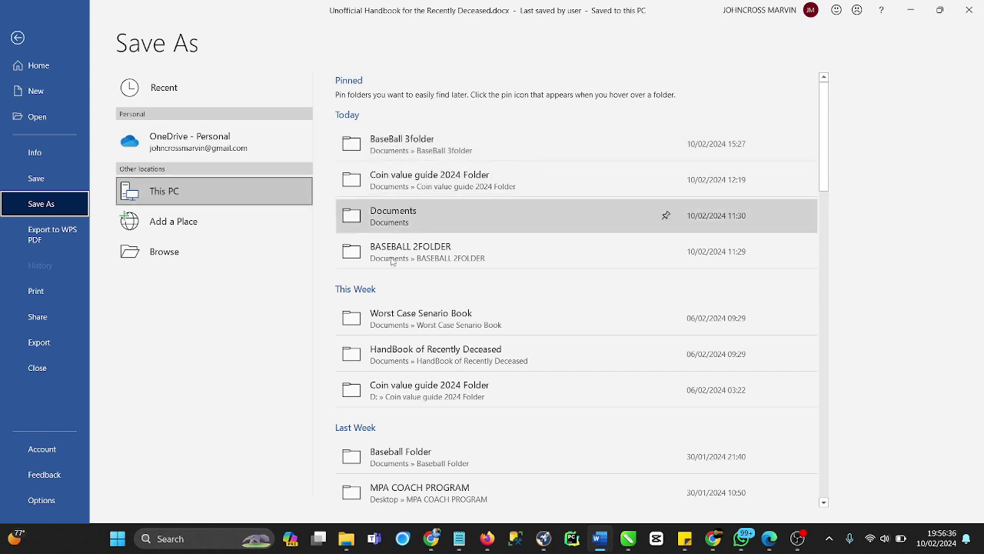
left_click(411, 350)
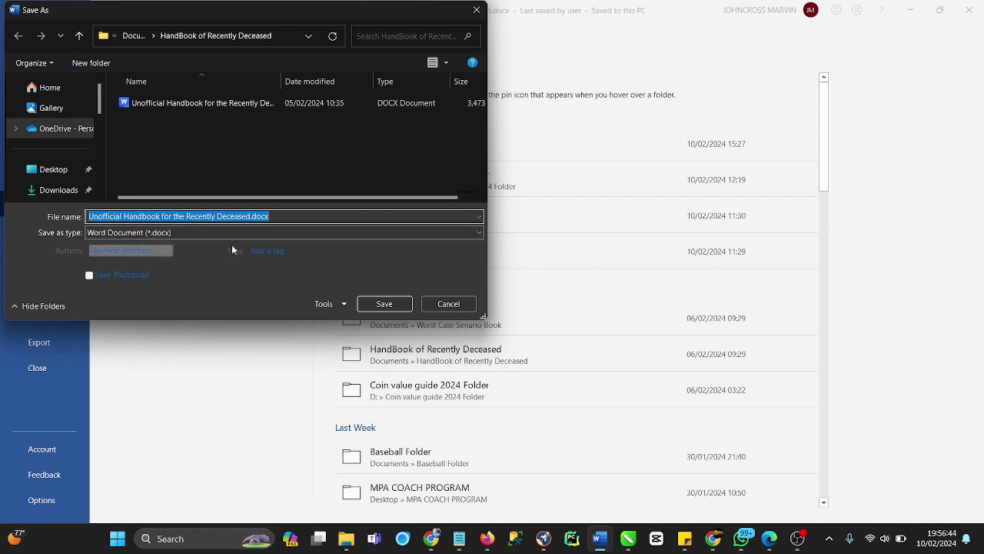
left_click(440, 231)
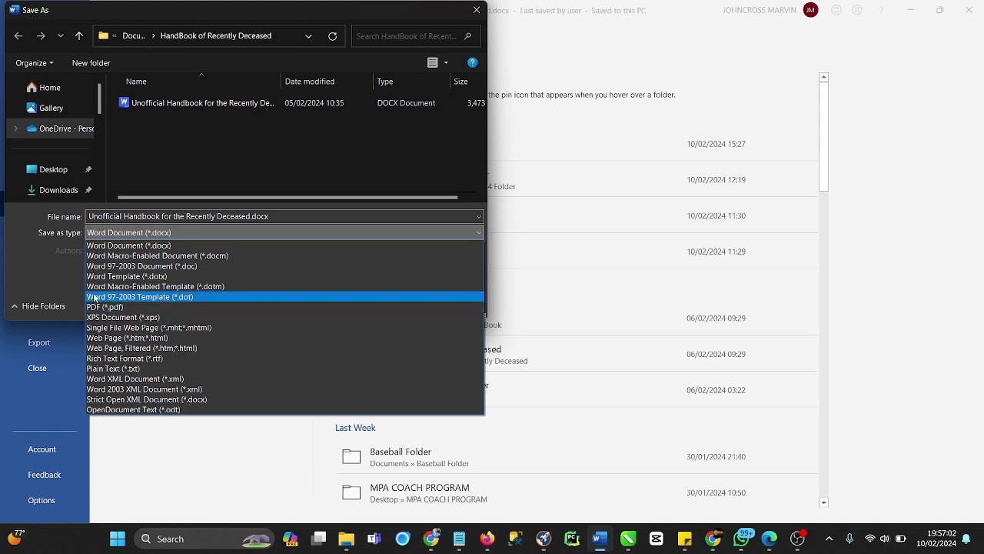
left_click(76, 276)
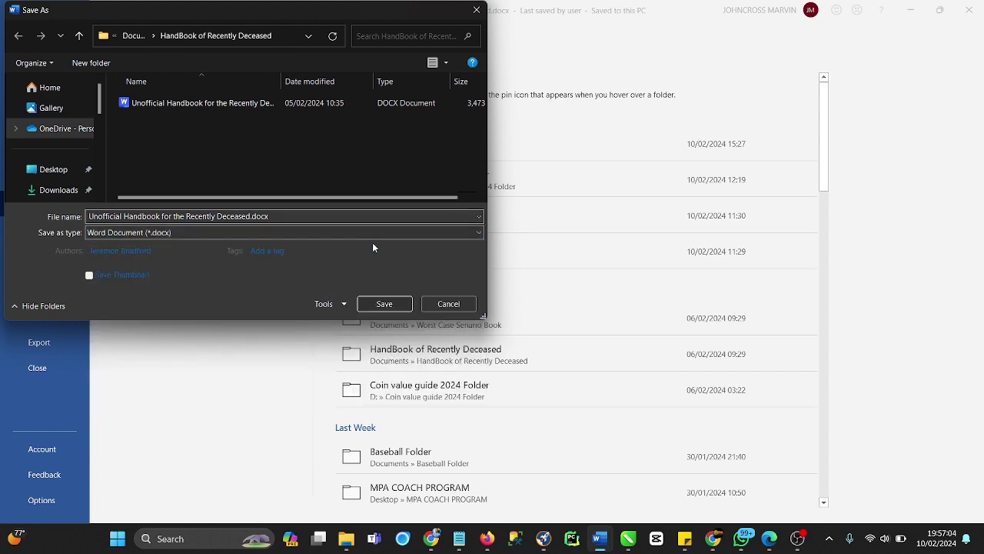
left_click(385, 304)
Return to the KDP content page in Firefox and upload "Coin Value Guide 2024 Manuscript.docx" as the manuscript
mouse_move(685, 539)
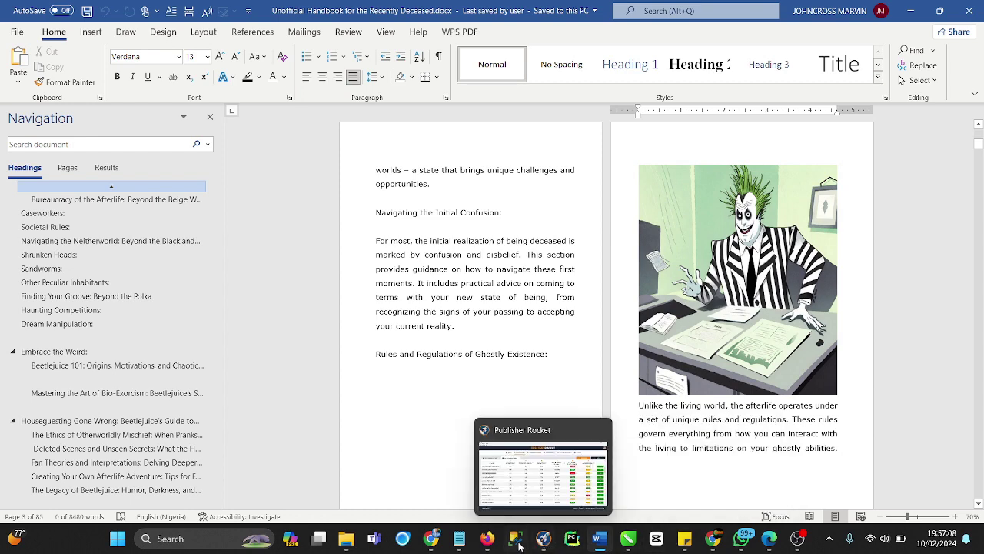
left_click(487, 538)
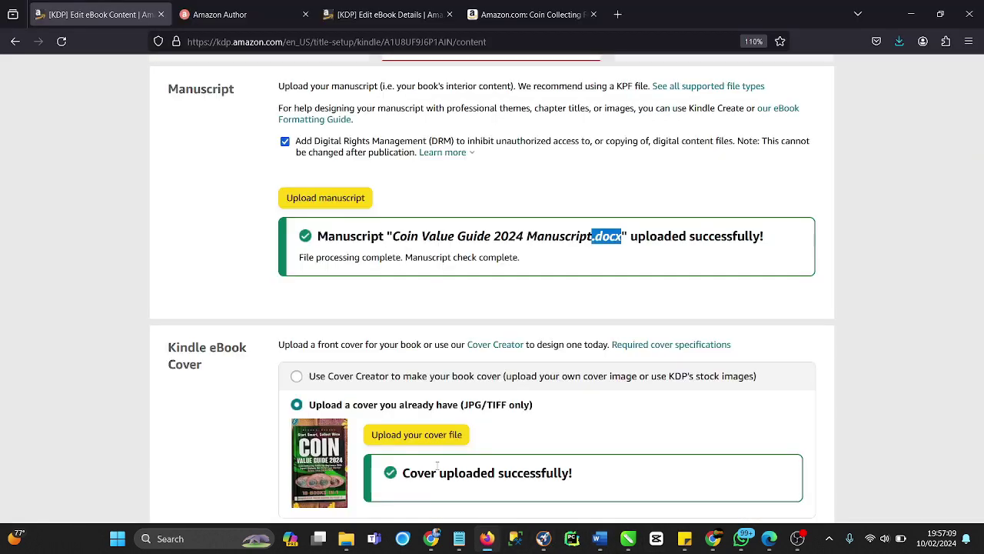
left_click(313, 202)
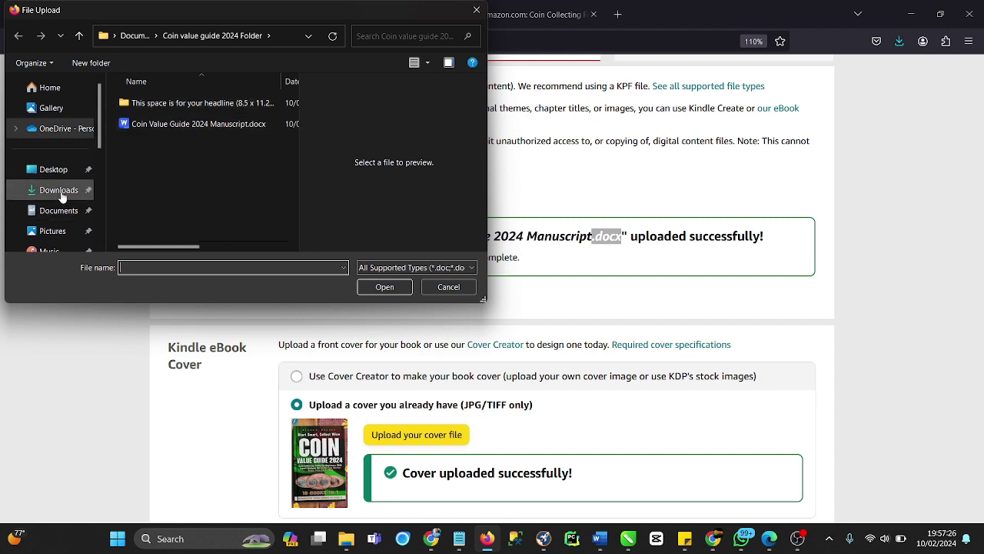
left_click(215, 127)
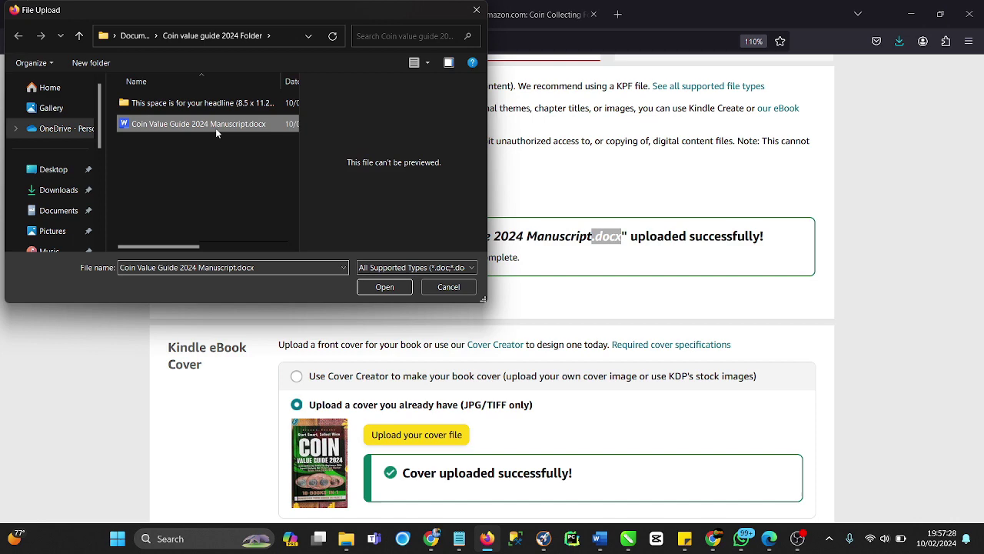
left_click(382, 289)
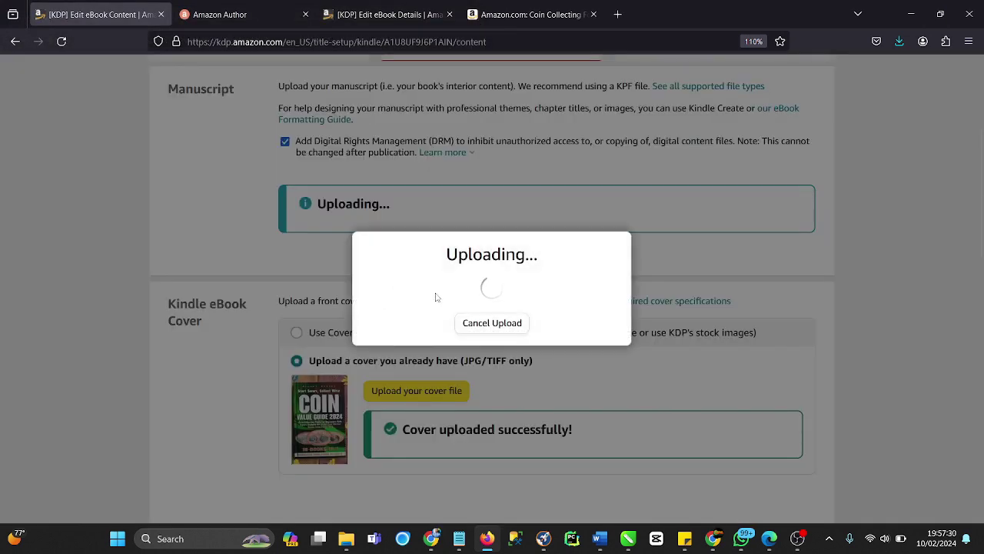
Review the Kindle eBook cover and AI-generated content sections, including the cover upload option for JPG/TIFF files
scroll(422, 202, "down", 5)
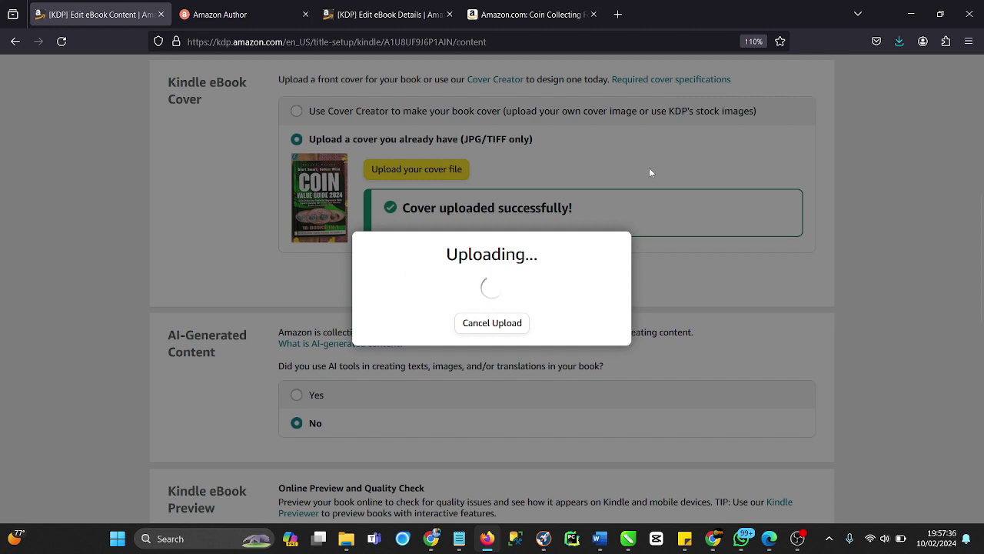
scroll(649, 167, "down", 1)
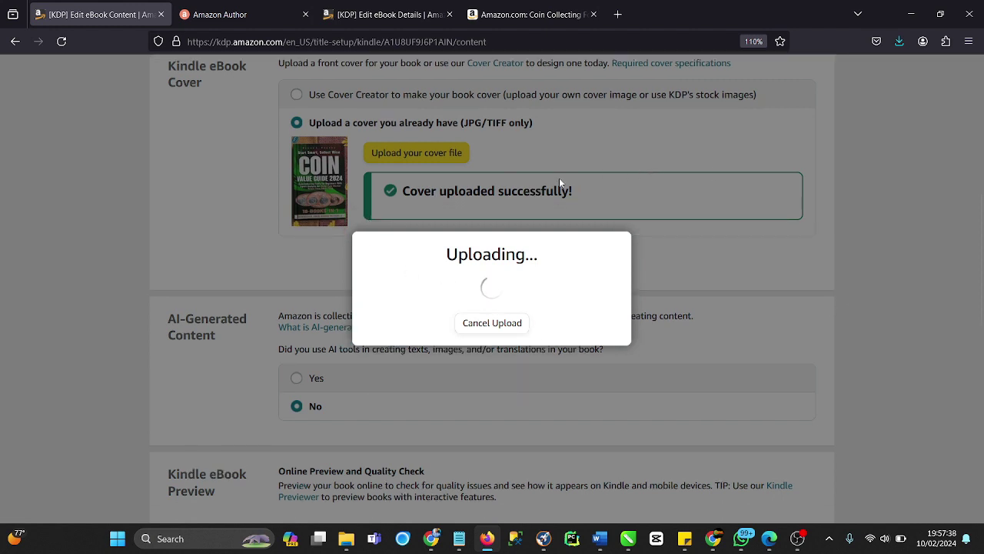
scroll(461, 292, "down", 2)
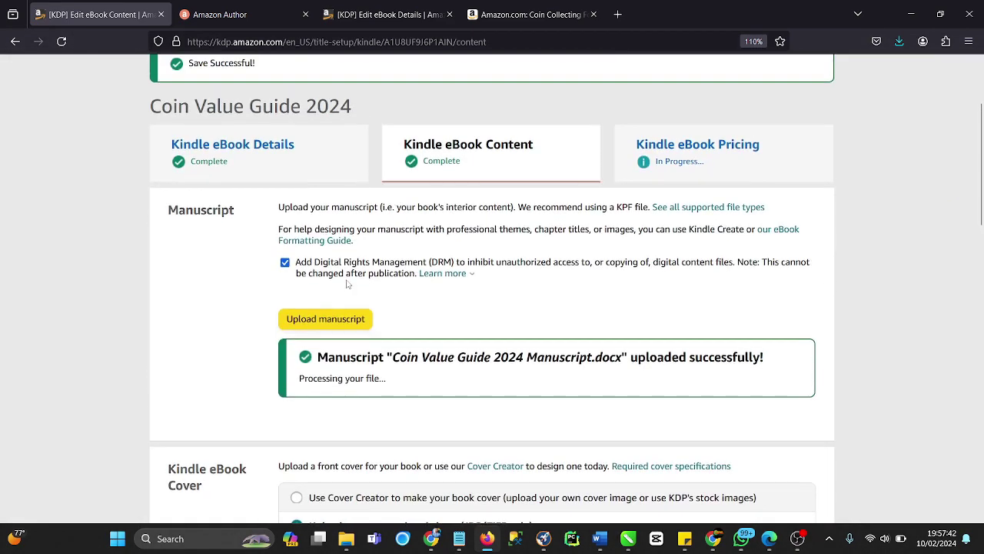
scroll(347, 284, "down", 5)
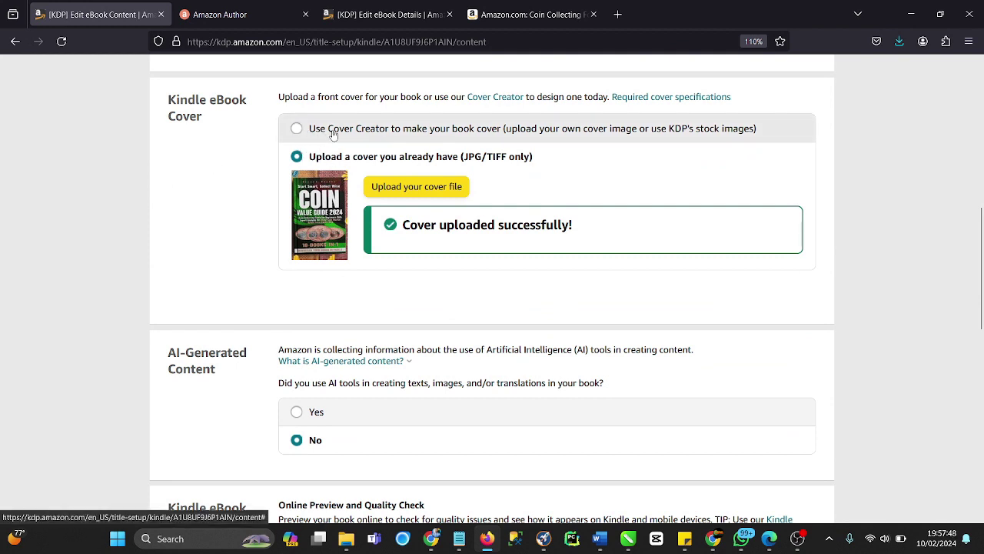
scroll(330, 136, "up", 1)
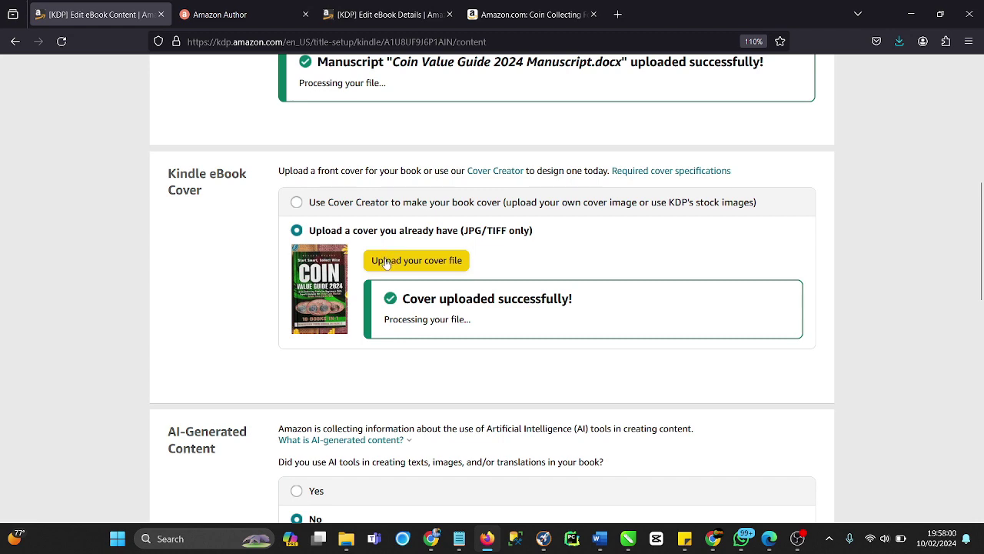
Switch to Canva in Chrome and look through the pages of the "Coin Value Guide 2024" cover design
left_click(713, 539)
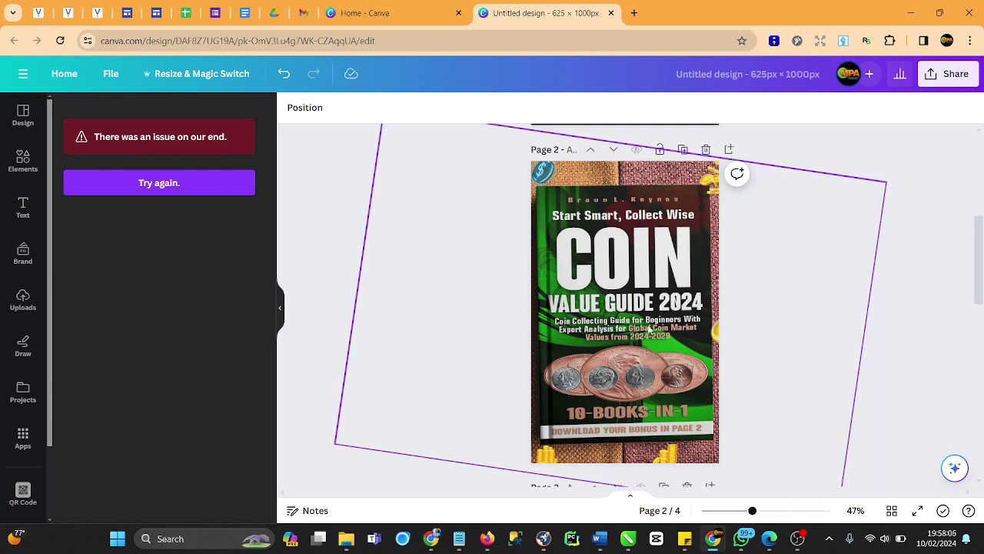
scroll(604, 234, "up", 5)
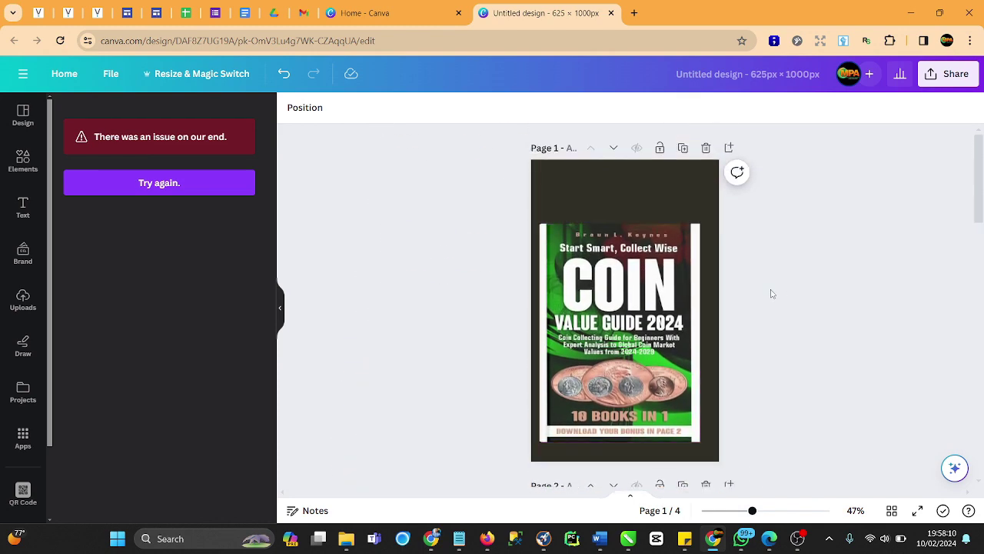
scroll(769, 290, "down", 5)
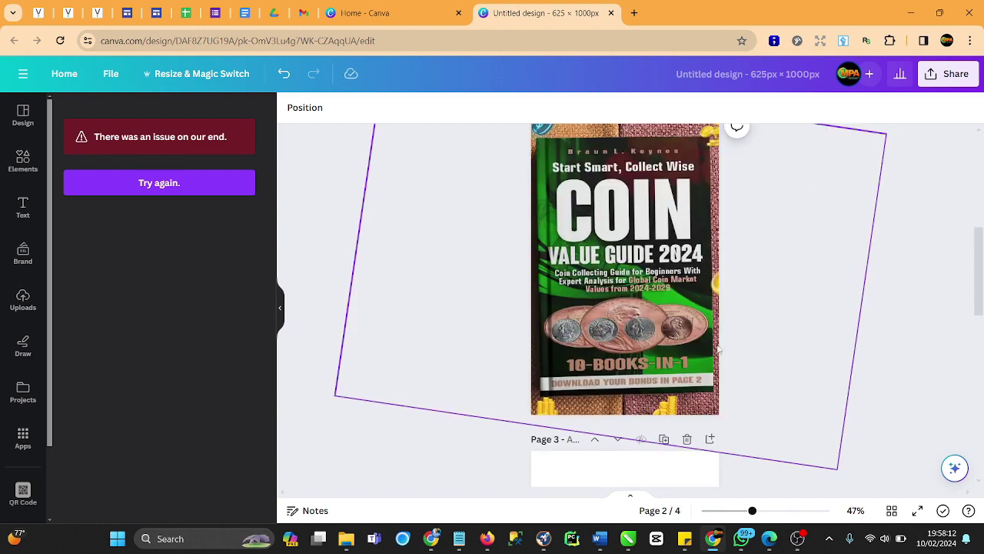
scroll(710, 347, "down", 3)
scroll(802, 257, "up", 2)
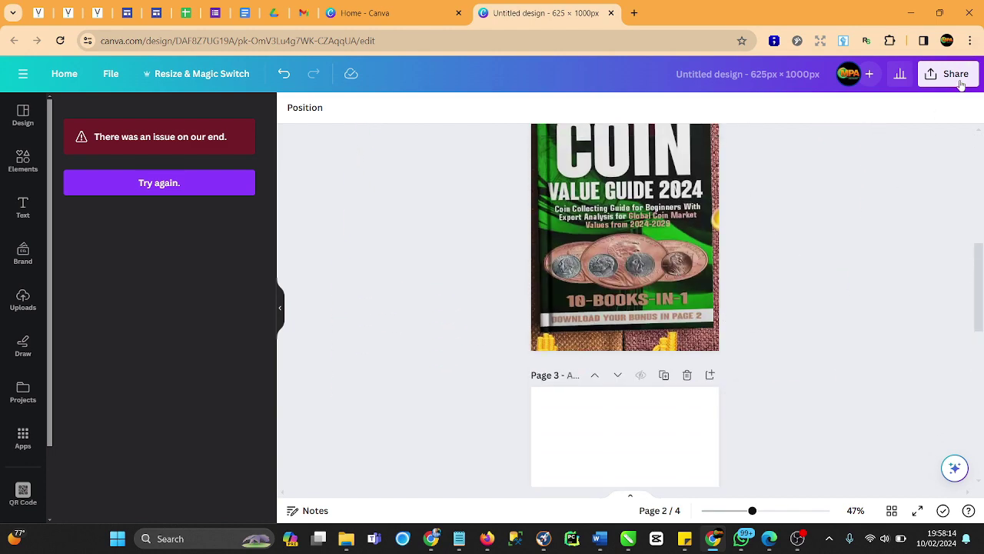
Set the cover design's download file type to JPG and switch back to the KDP content page in Firefox
left_click(957, 77)
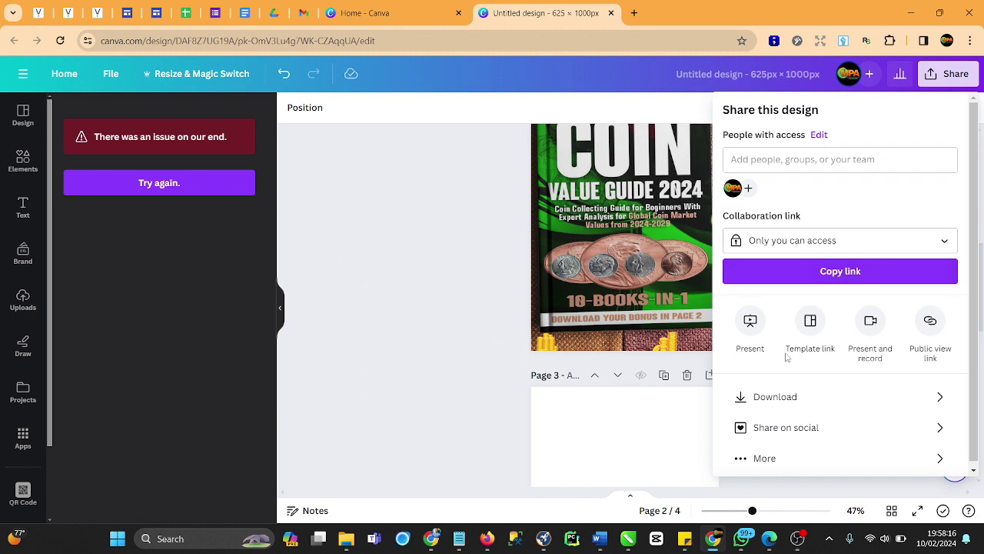
left_click(795, 399)
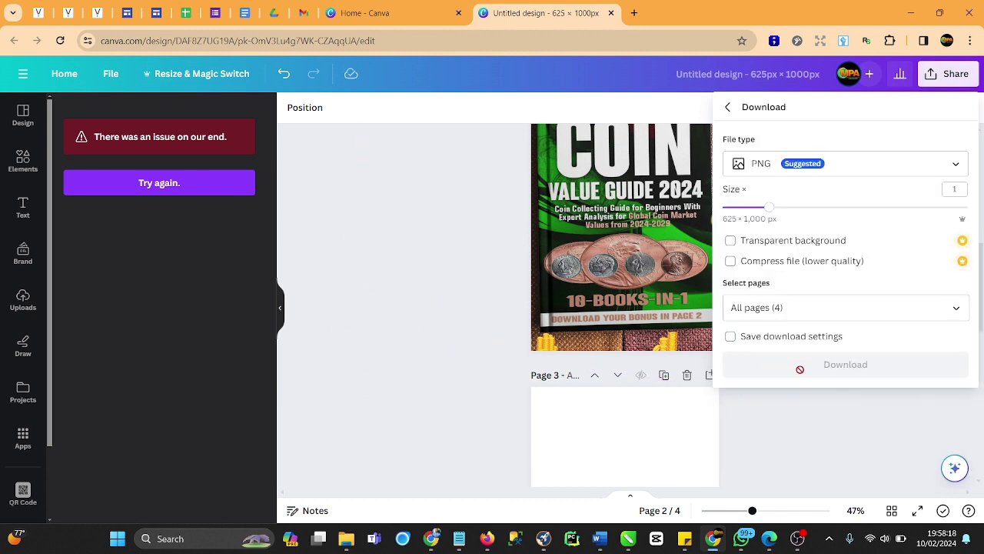
left_click(954, 165)
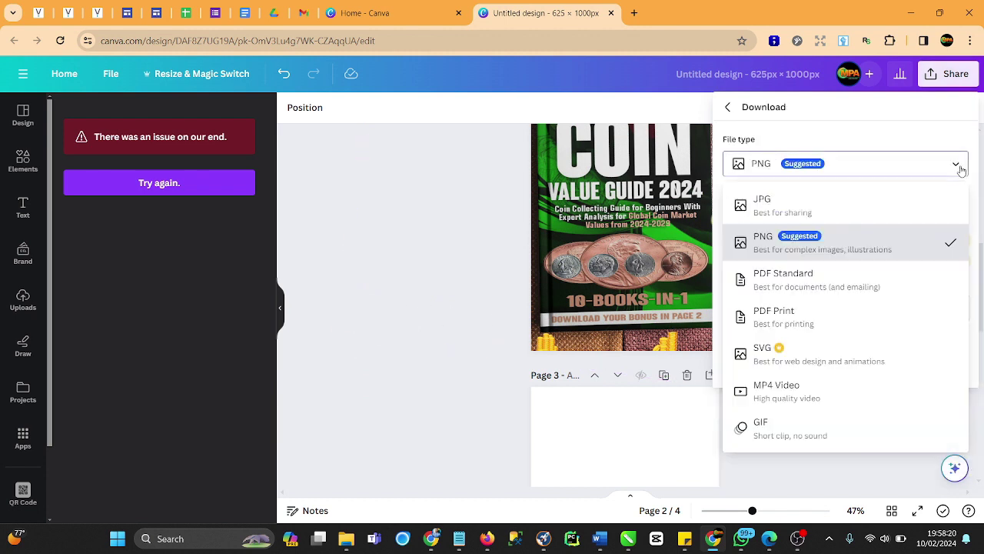
left_click(763, 203)
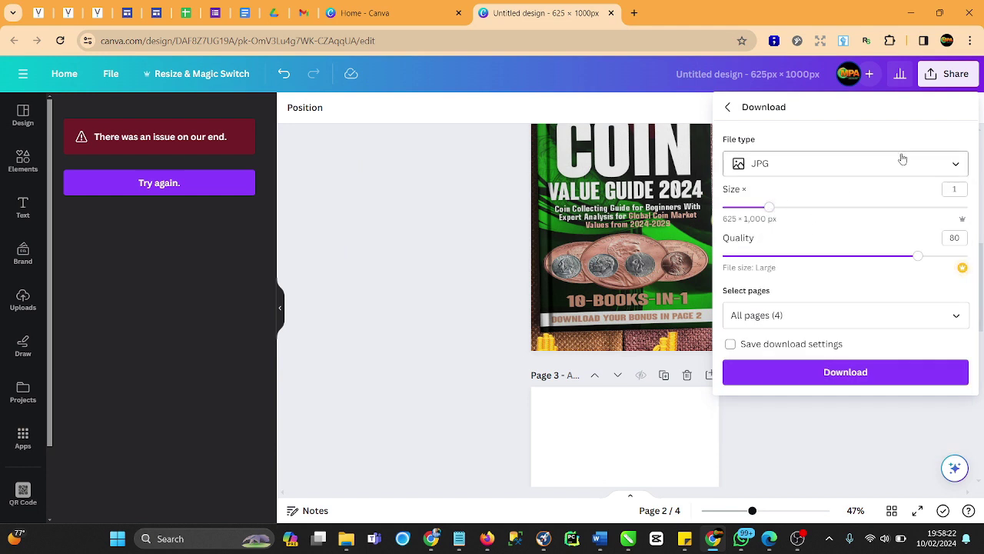
left_click(941, 168)
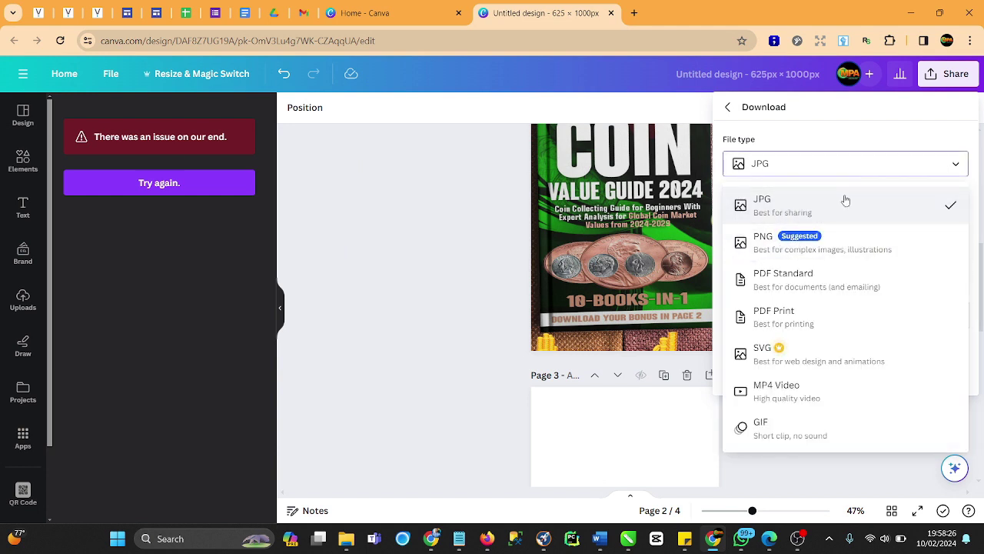
left_click(780, 211)
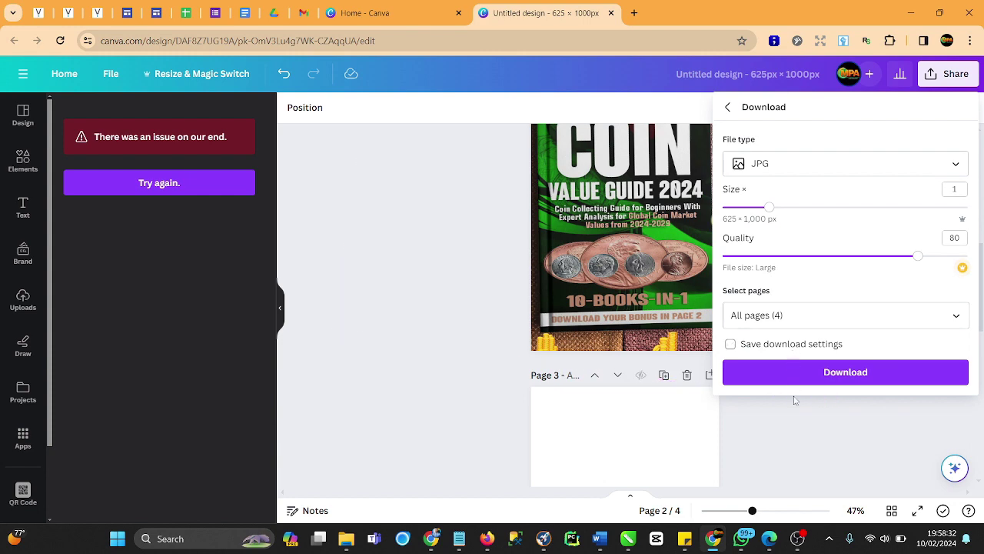
left_click(487, 538)
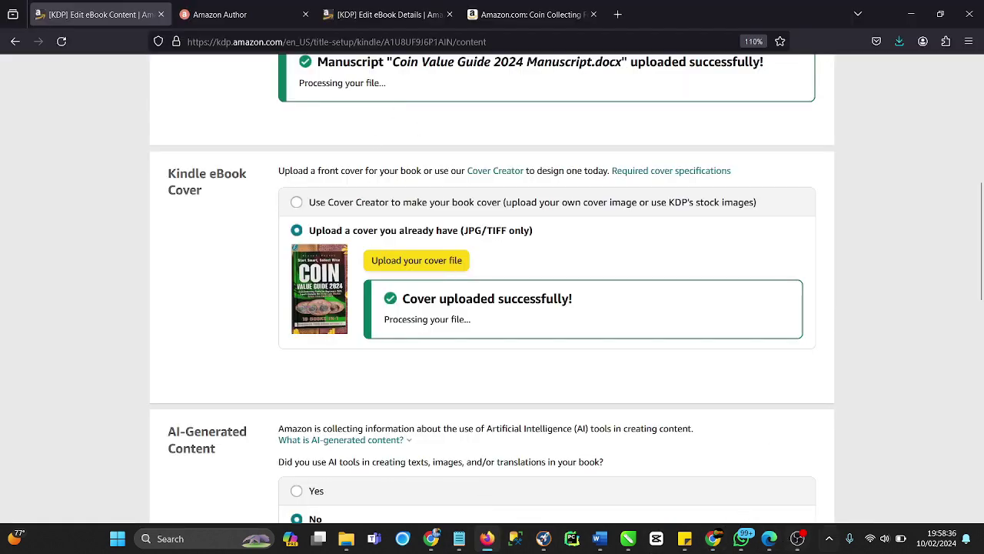
Upload Untitled design.jpg from the Downloads folder as the new Kindle eBook cover
mouse_move(800, 536)
left_click(389, 266)
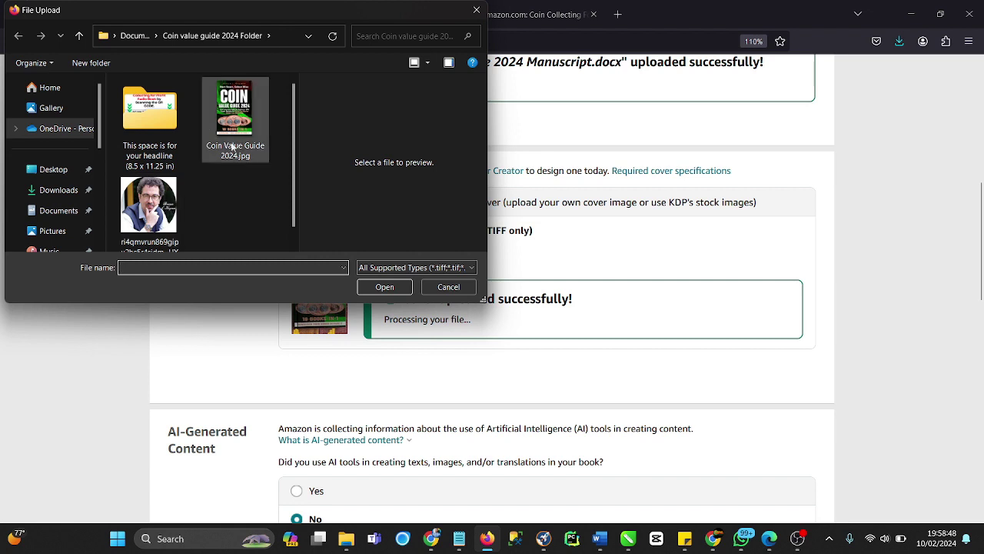
left_click(74, 194)
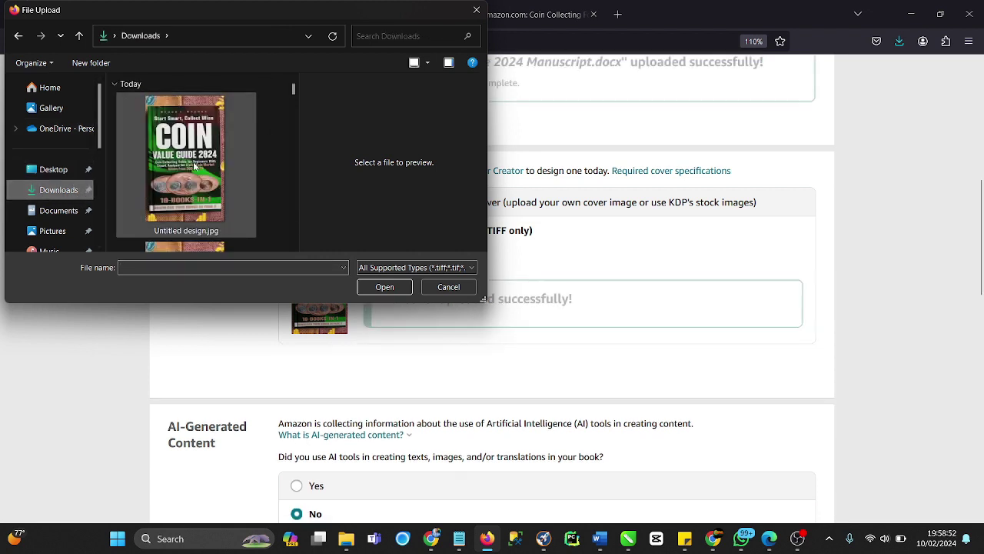
left_click(188, 161)
left_click(386, 287)
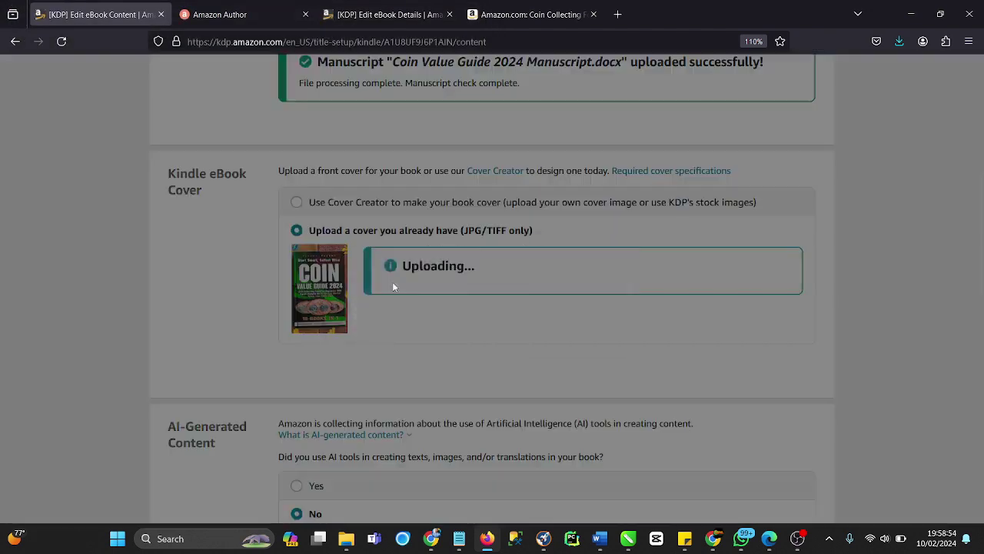
scroll(636, 233, "down", 3)
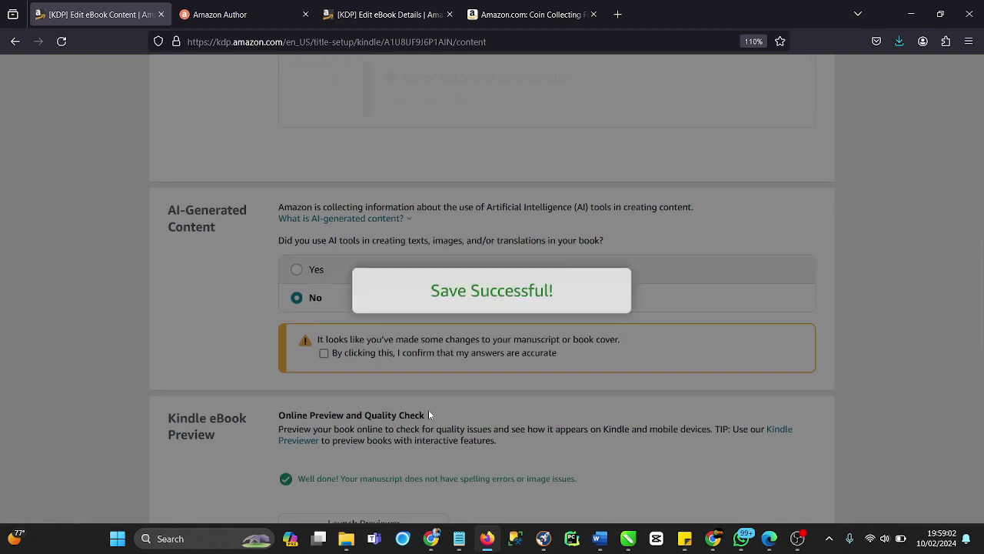
scroll(430, 415, "up", 3)
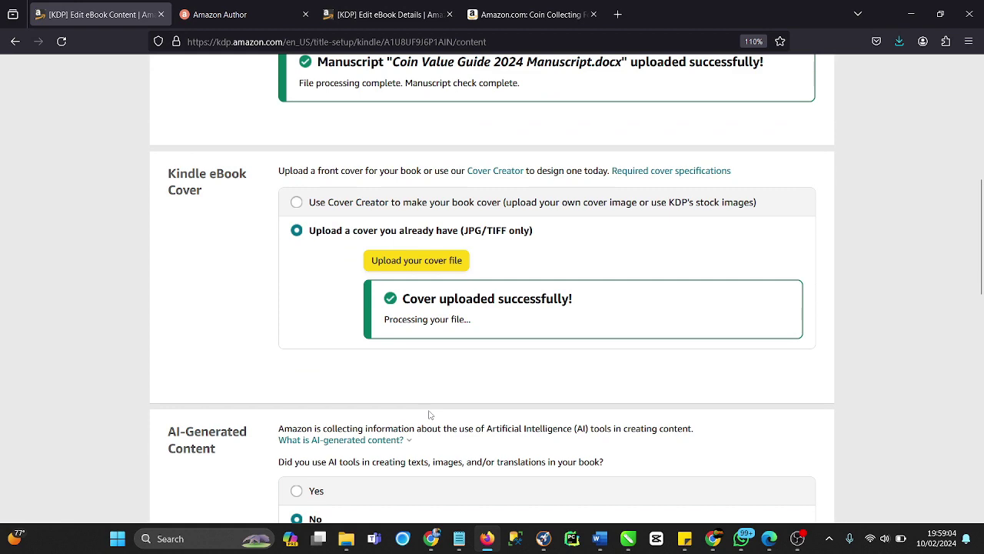
Answer Yes to the AI-generated content question and view the available choices for Texts and Images
scroll(400, 369, "down", 2)
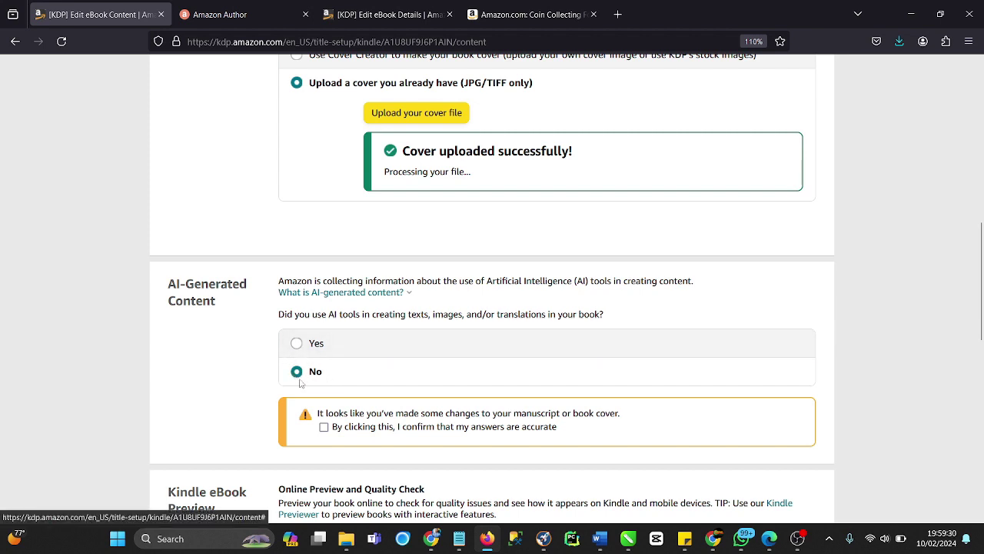
left_click(297, 343)
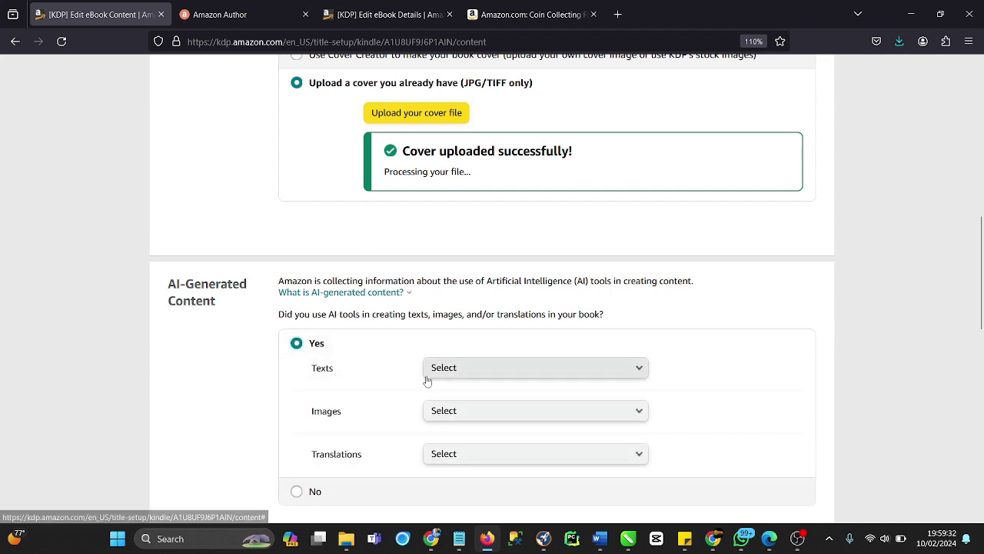
scroll(278, 249, "down", 2)
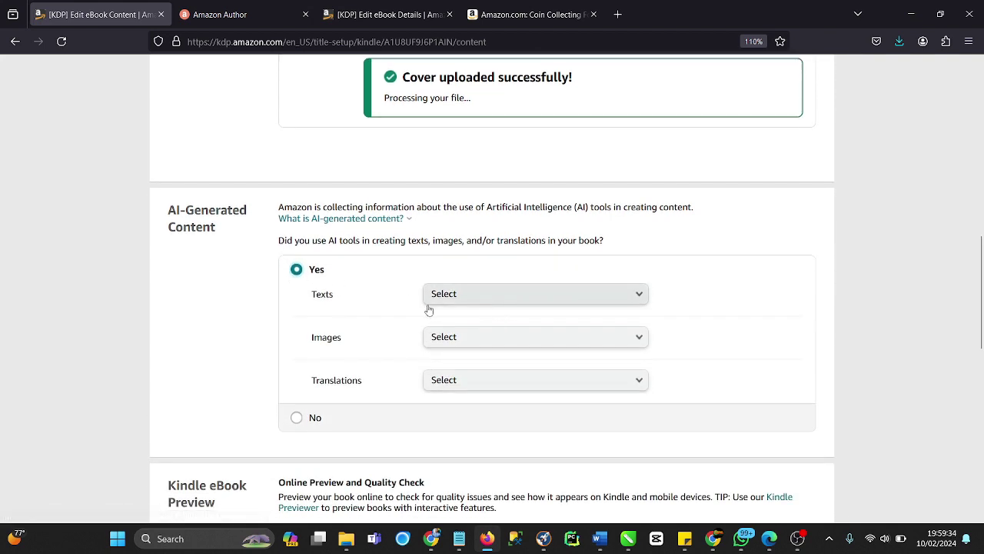
left_click(639, 293)
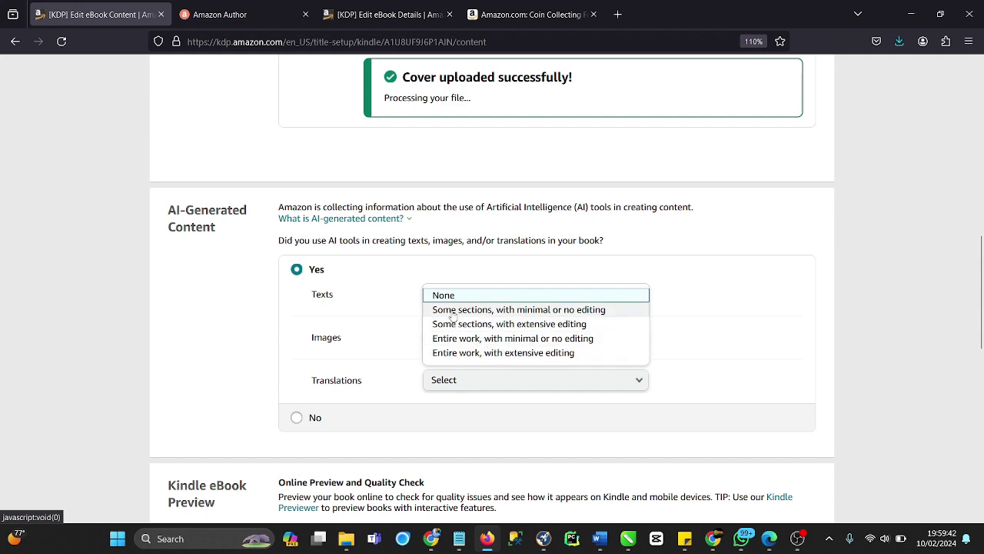
left_click(690, 312)
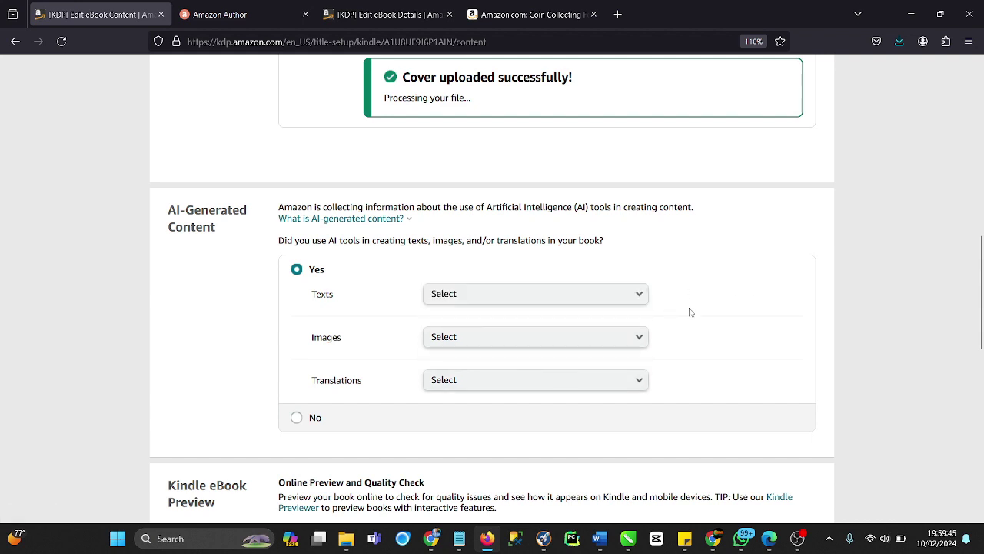
left_click(589, 343)
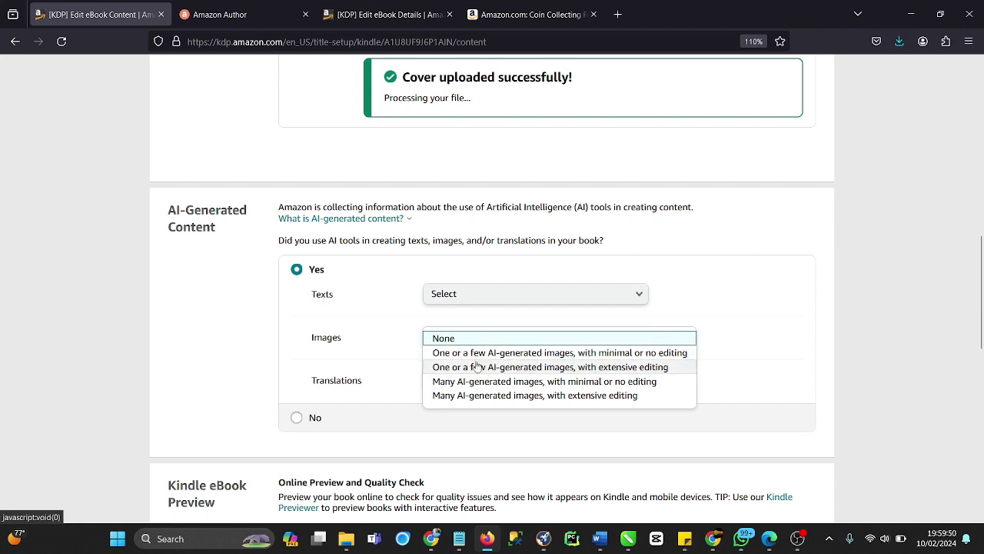
left_click(369, 384)
scroll(453, 327, "down", 1)
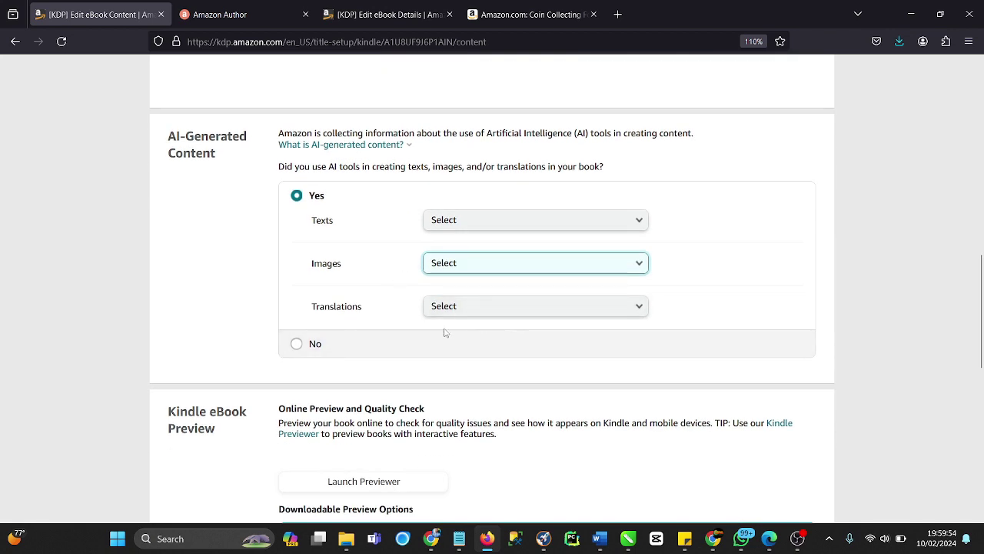
Answer No to the question about using AI tools in the book and launch the online previewer
left_click(298, 347)
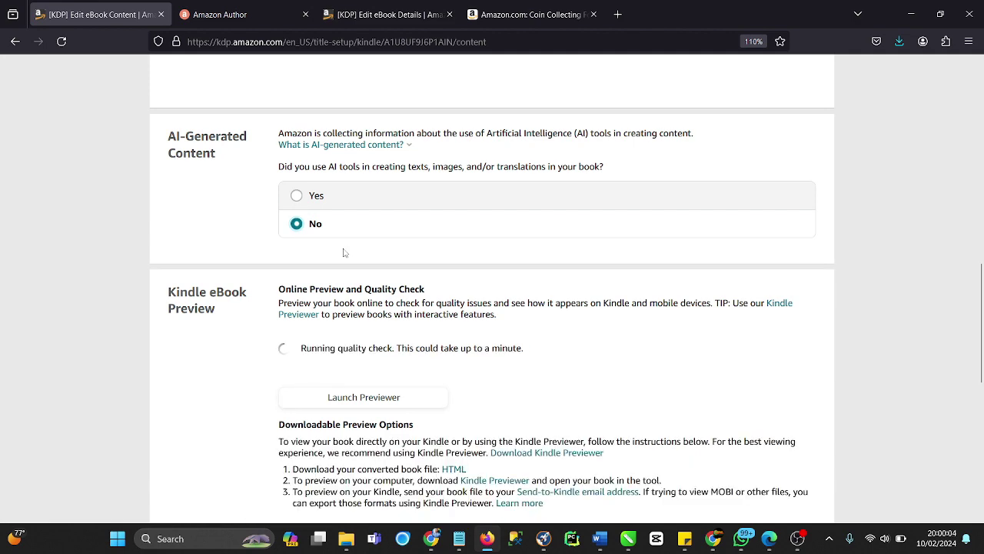
scroll(345, 253, "down", 2)
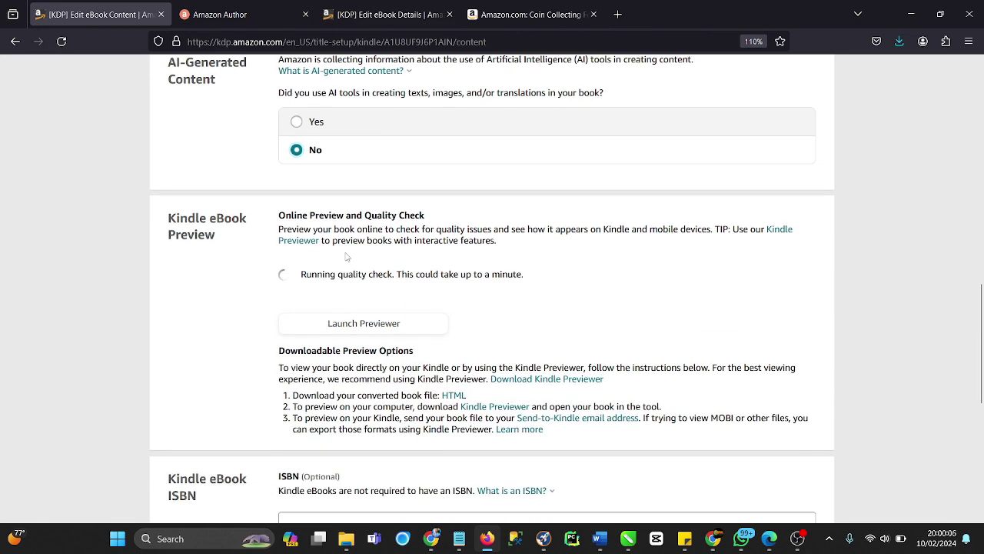
scroll(347, 257, "down", 2)
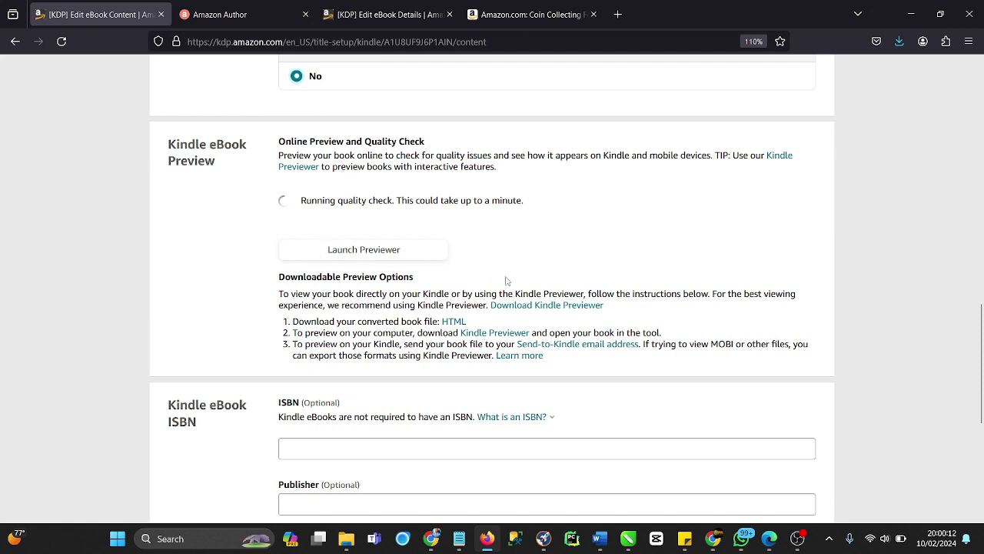
scroll(503, 281, "down", 2)
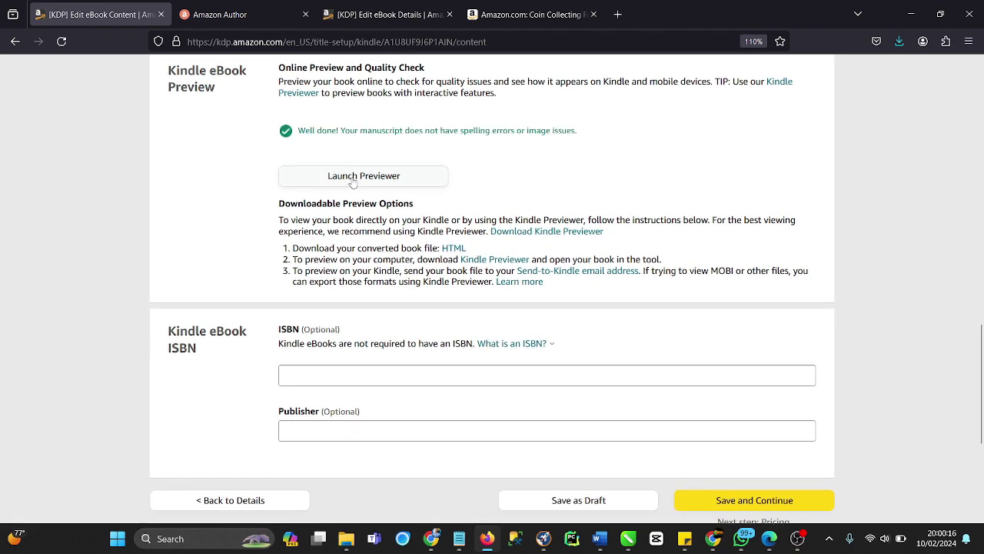
scroll(352, 182, "up", 2)
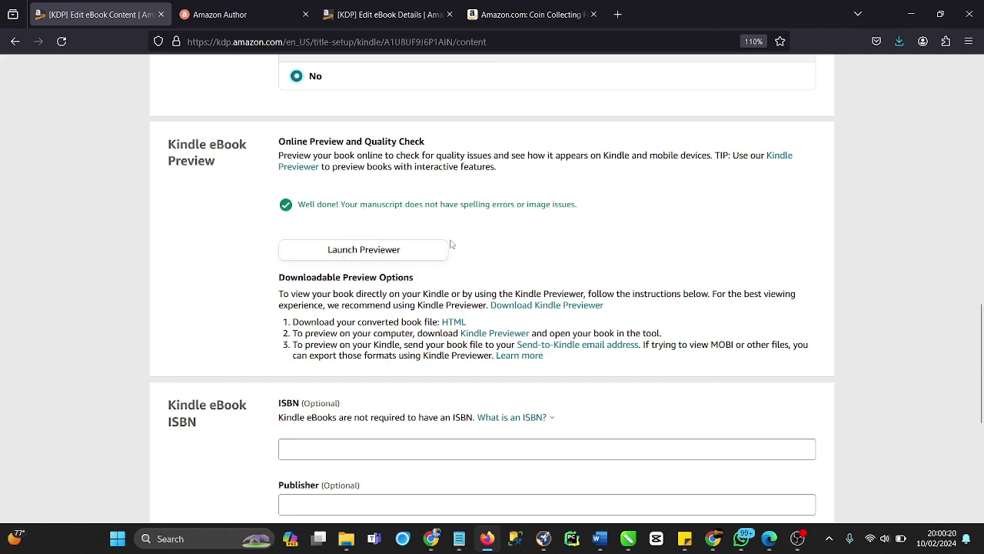
scroll(544, 271, "down", 2)
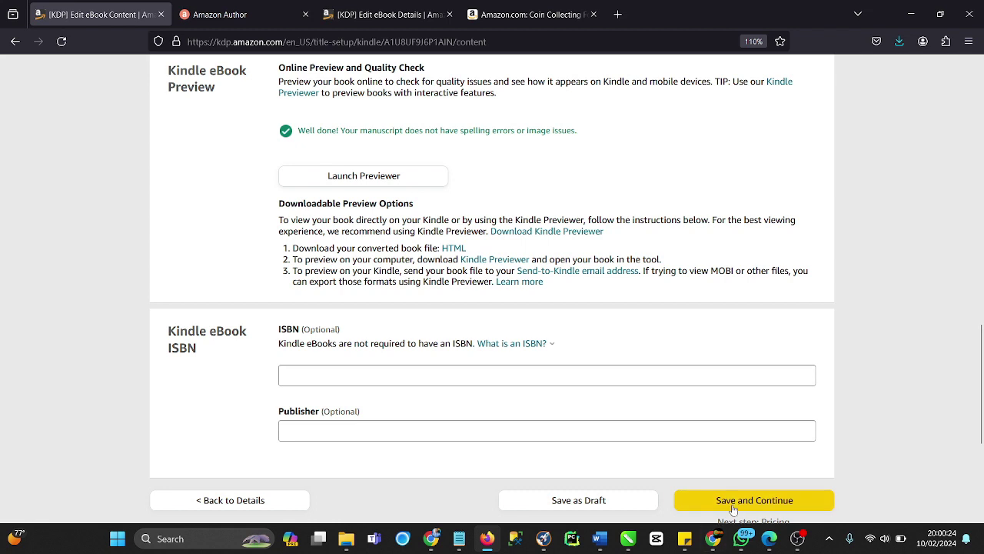
left_click(364, 177)
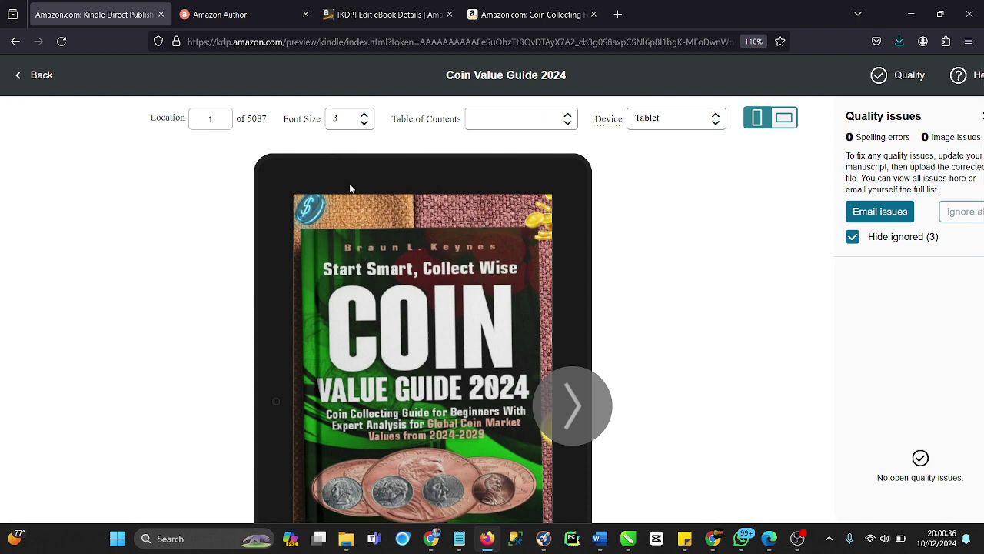
Page through the tablet preview from the cover to the Table of Contents, checking the bonus, copyright and Acknowledgment pages
scroll(286, 292, "down", 3)
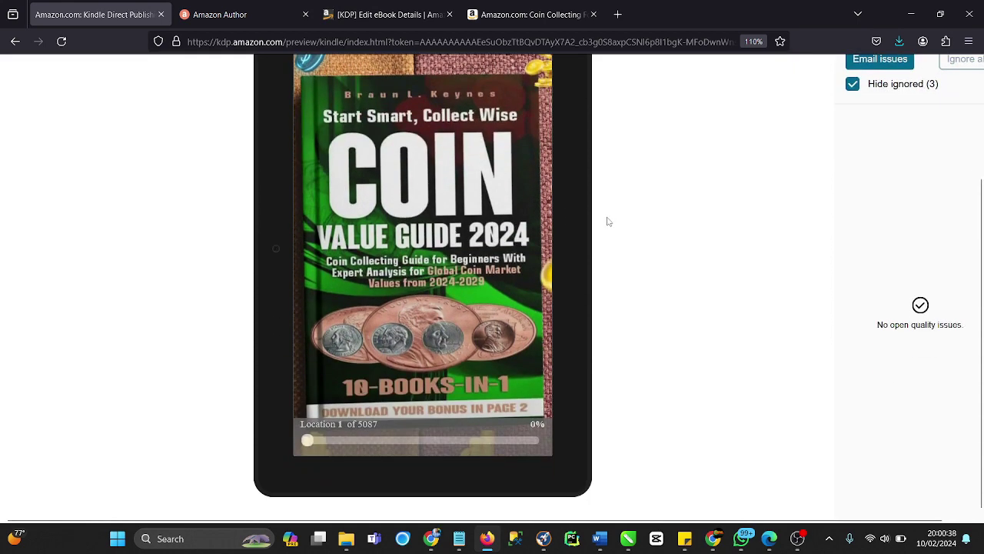
left_click(573, 254)
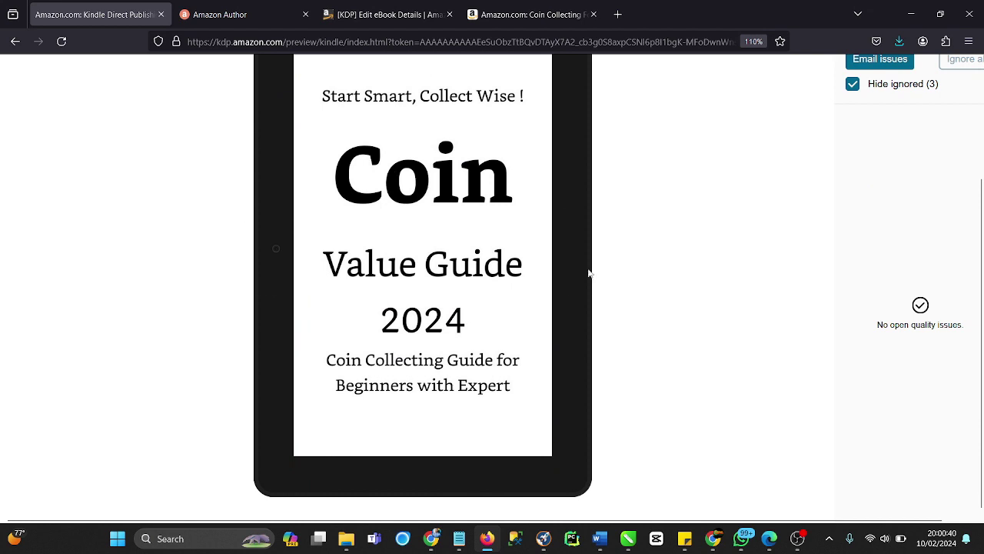
left_click(584, 269)
left_click(581, 267)
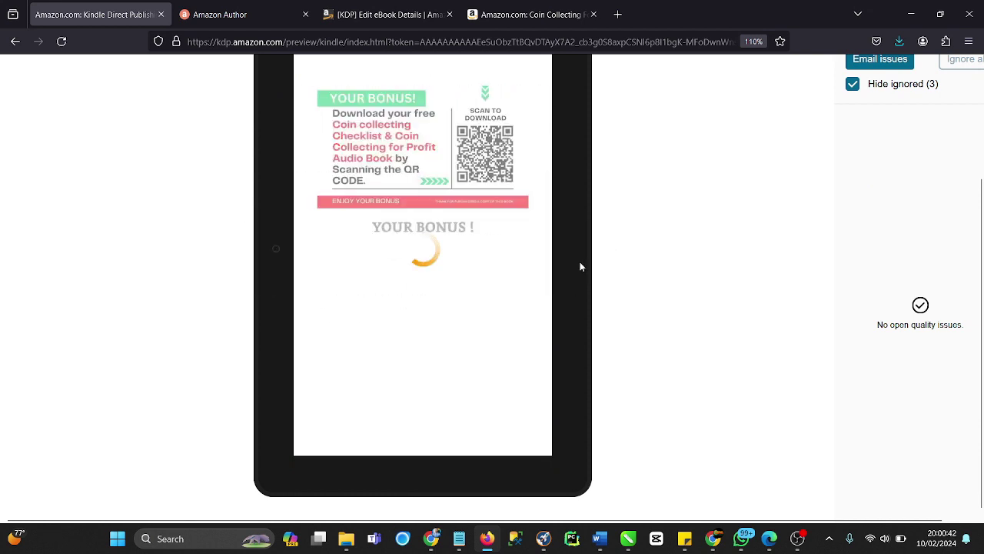
left_click(579, 261)
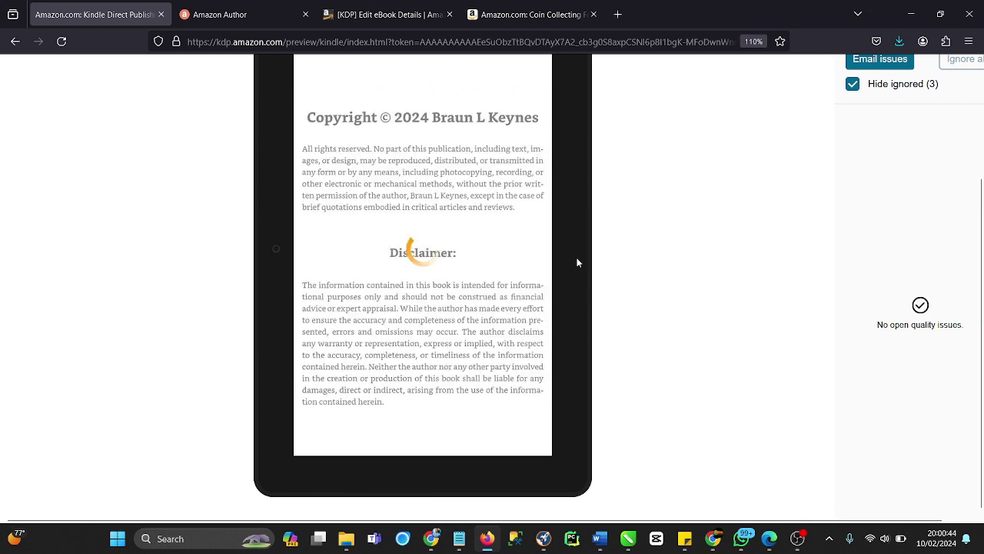
scroll(579, 264, "up", 3)
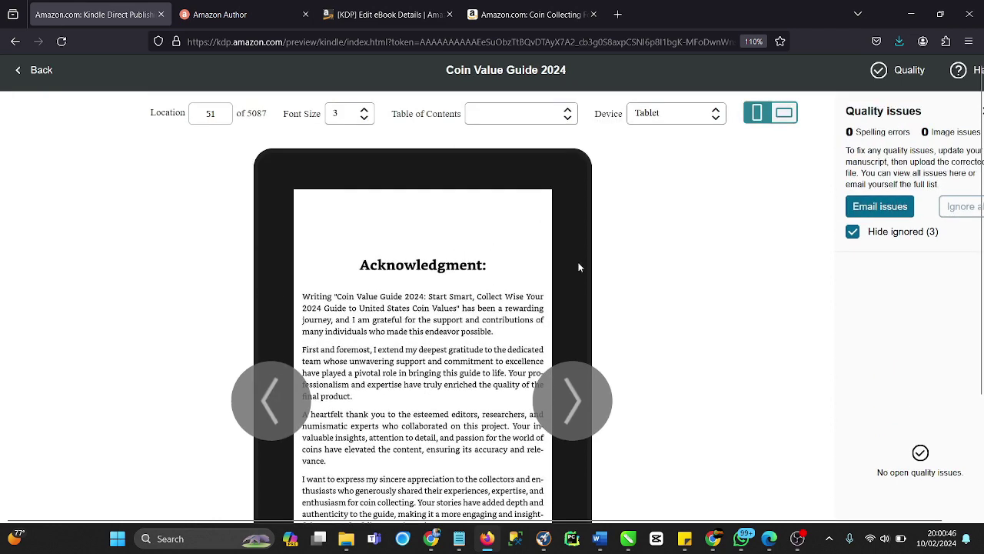
left_click(585, 415)
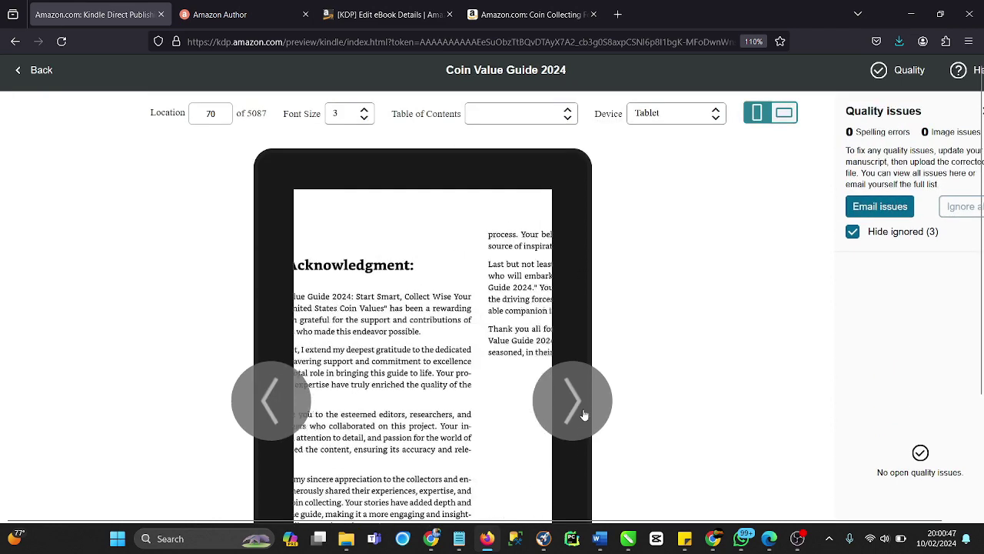
left_click(292, 410)
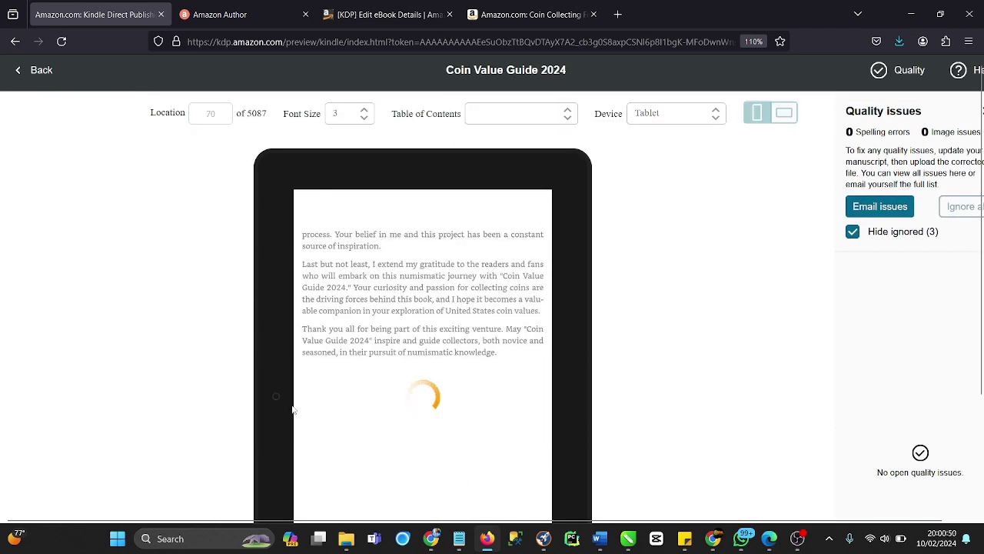
scroll(475, 376, "down", 2)
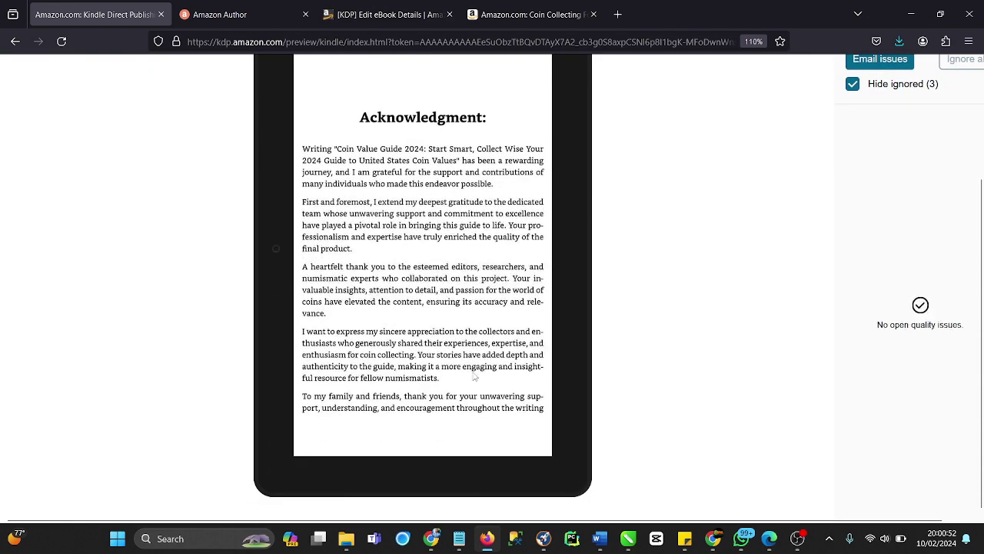
mouse_move(583, 265)
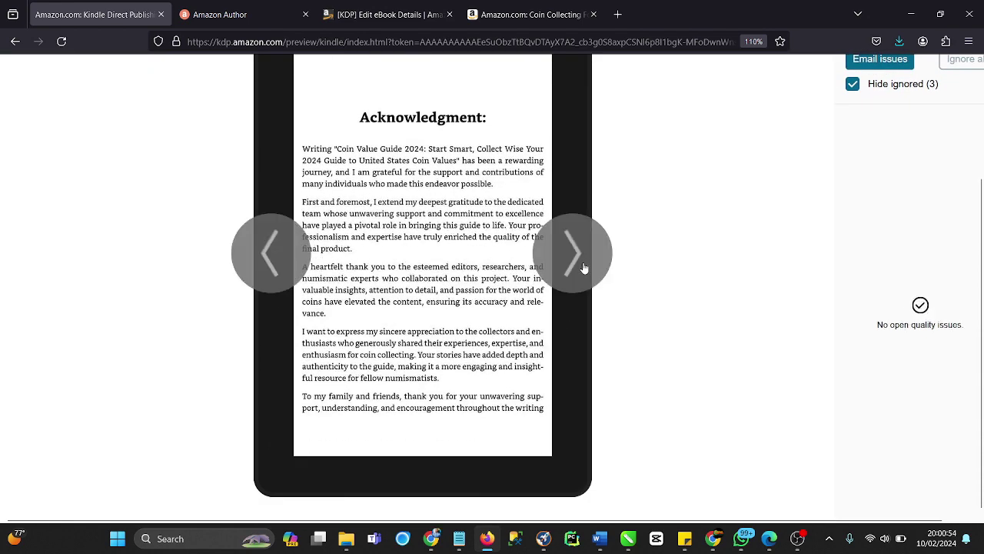
left_click(585, 268)
left_click(573, 274)
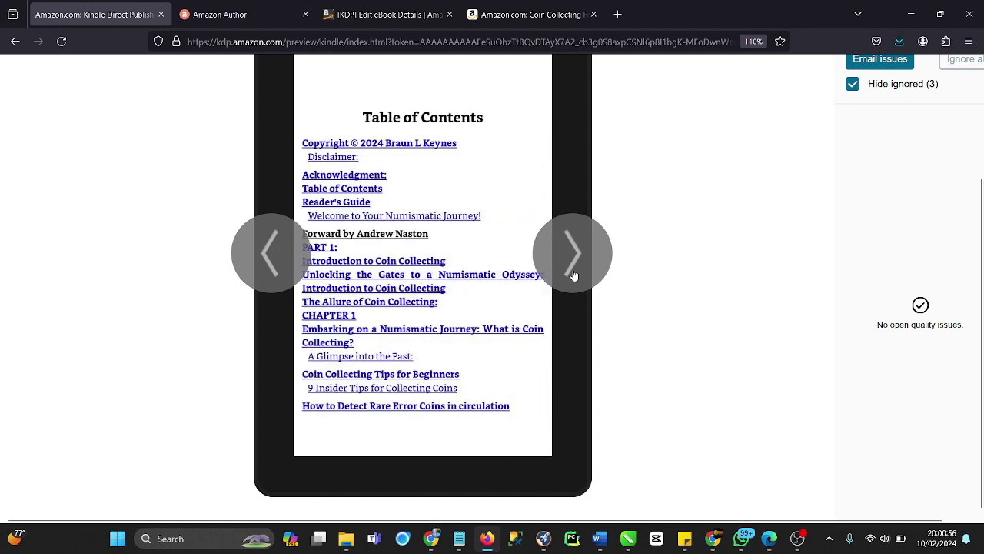
scroll(418, 253, "up", 3)
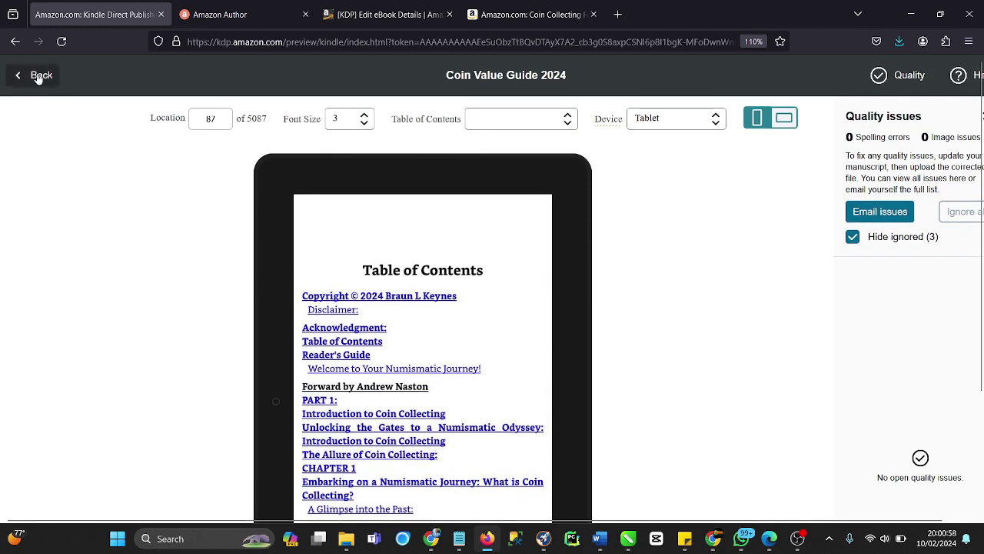
Leave the previewer and review the Kindle eBook Preview and ISBN sections of the content page
left_click(38, 76)
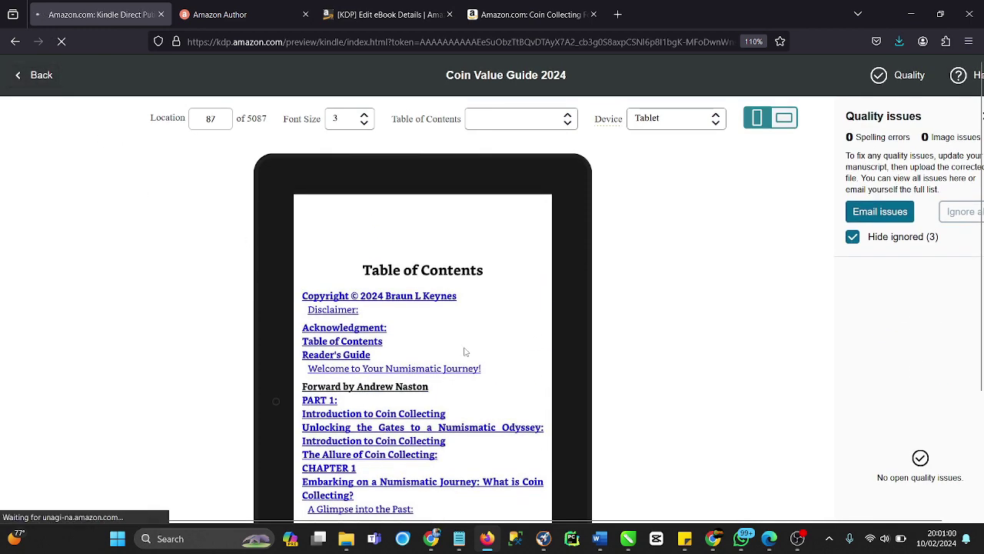
scroll(465, 416, "down", 3)
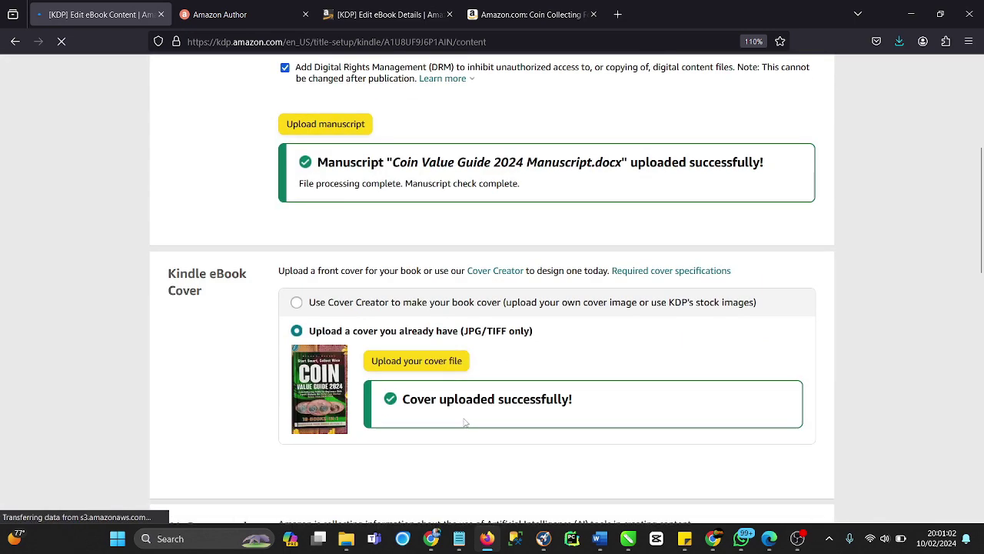
scroll(465, 422, "down", 8)
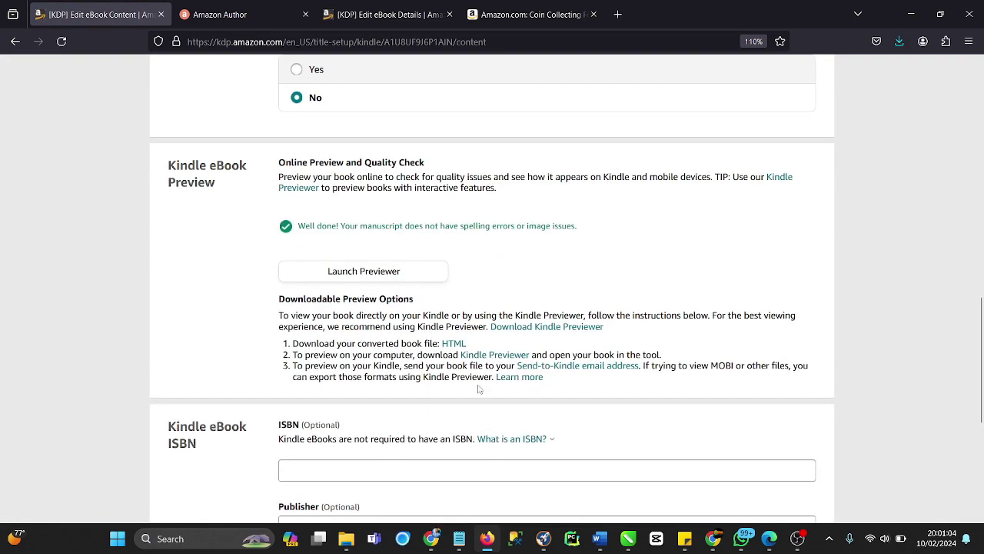
scroll(479, 389, "down", 4)
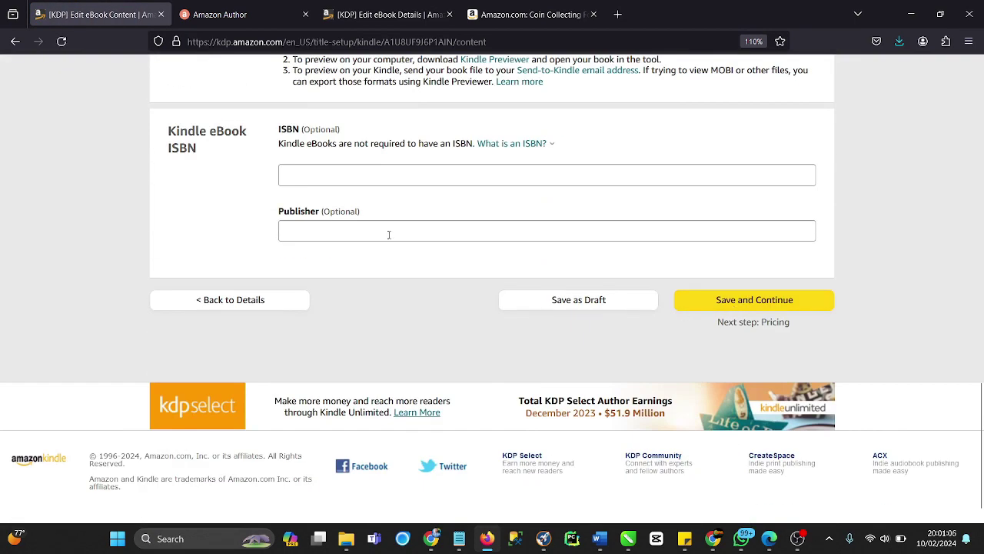
scroll(326, 236, "up", 1)
scroll(356, 294, "up", 2)
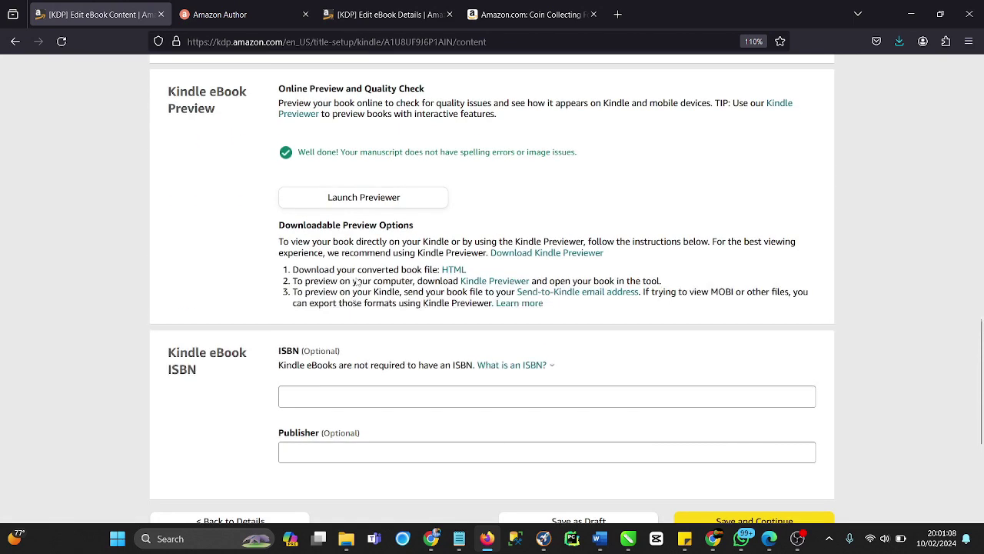
Save the eBook content, continue to the pricing page and view the explanation of how to enroll in KDP Select
scroll(559, 444, "down", 2)
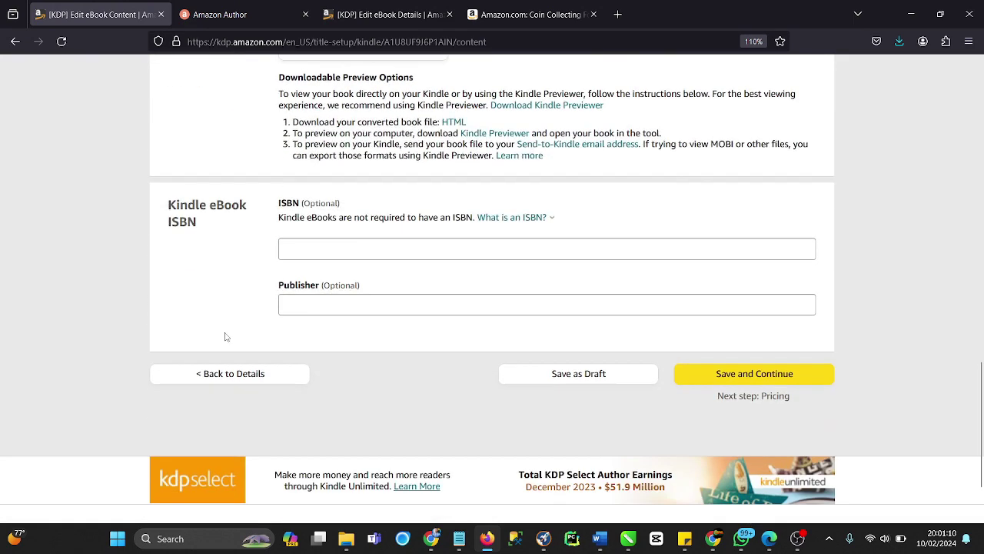
left_click(799, 382)
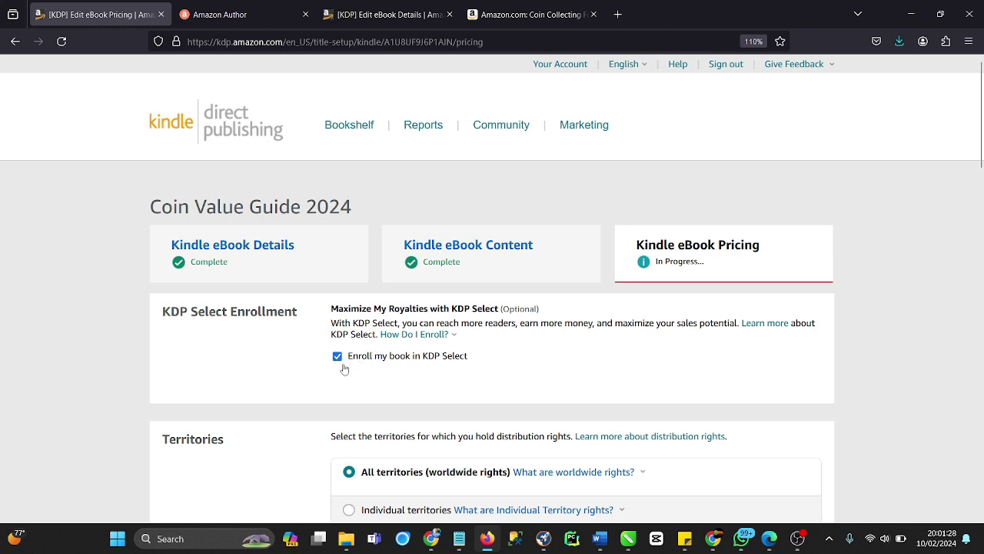
scroll(342, 367, "down", 2)
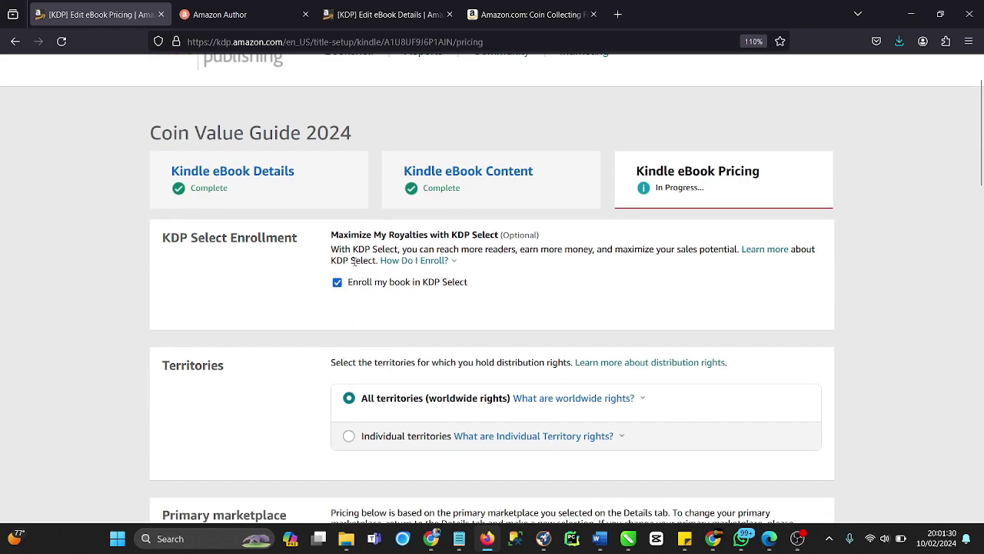
left_click(452, 261)
left_click(308, 255)
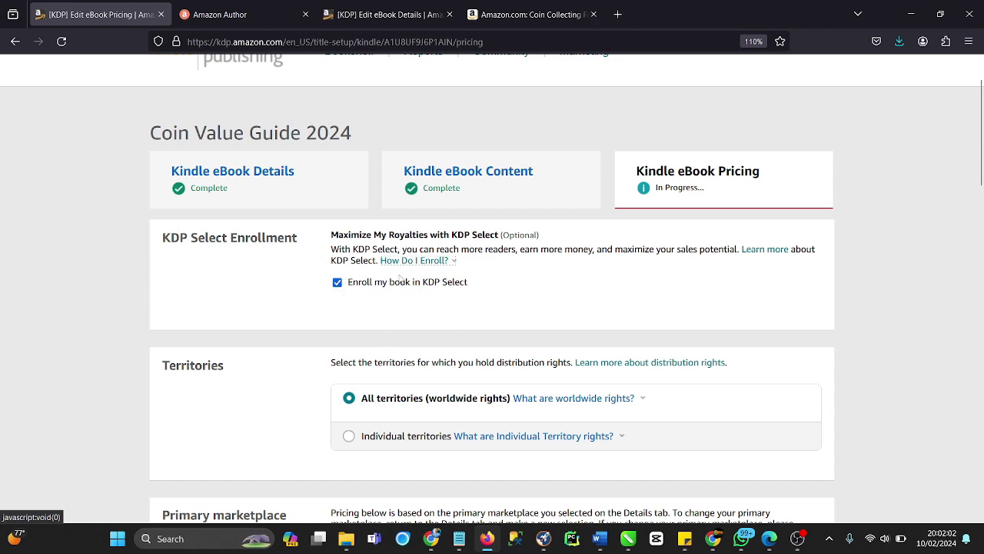
left_click(423, 261)
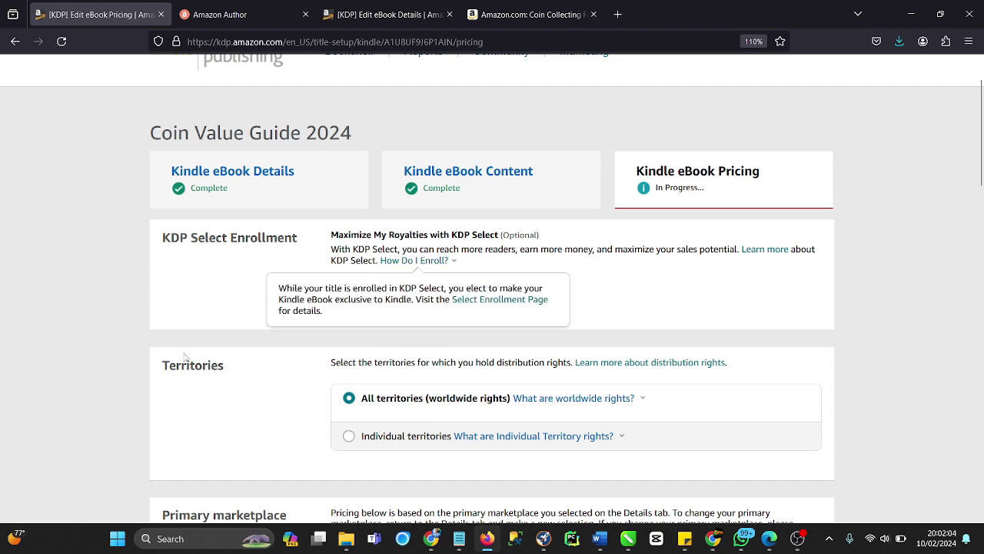
Switch the distribution rights to individual territories and look through the list of countries
scroll(187, 354, "down", 3)
scroll(321, 266, "up", 1)
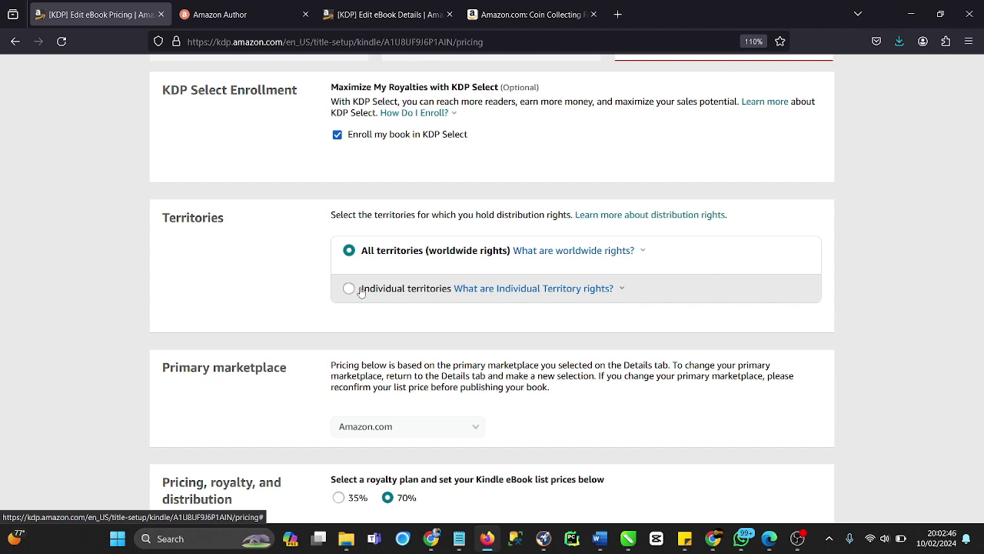
left_click(349, 288)
scroll(549, 391, "down", 5)
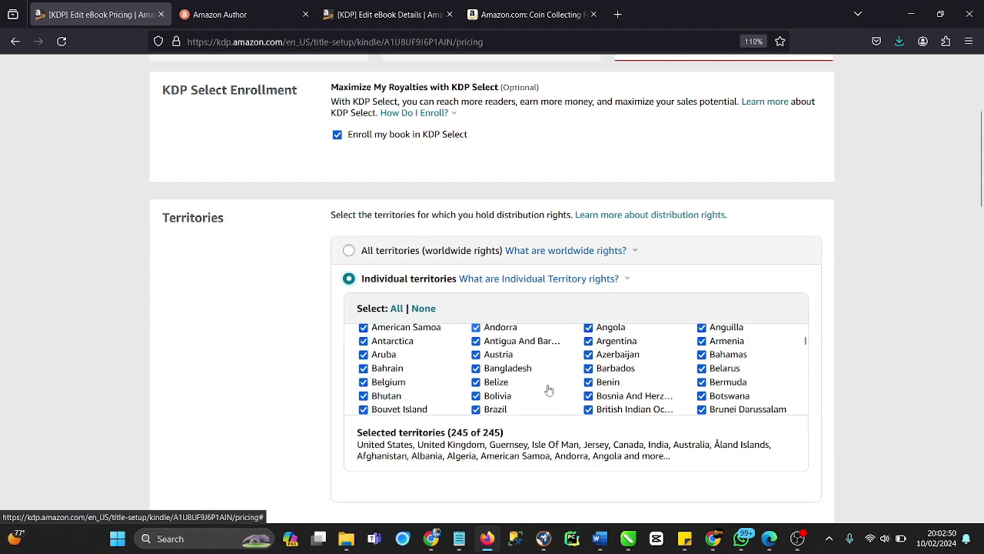
scroll(549, 391, "down", 6)
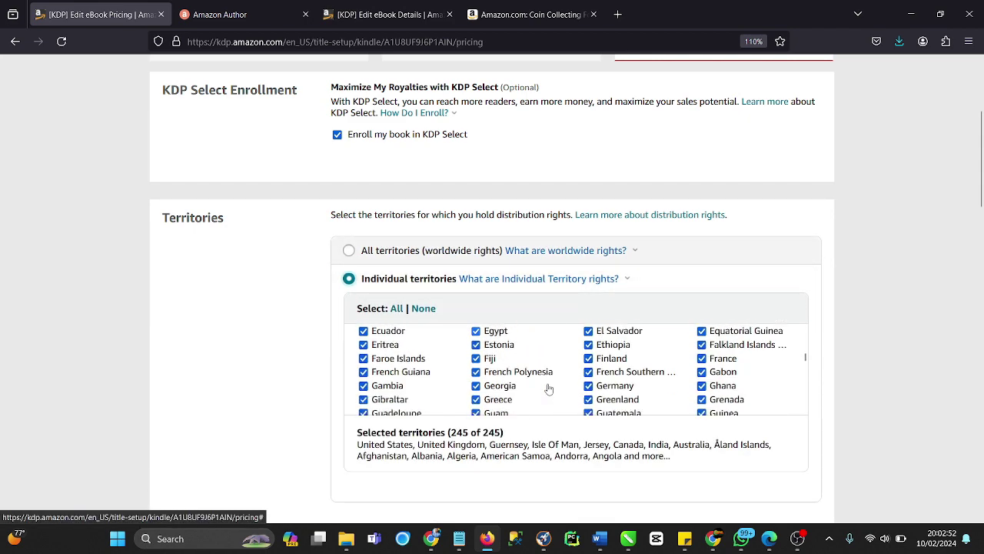
scroll(549, 391, "down", 4)
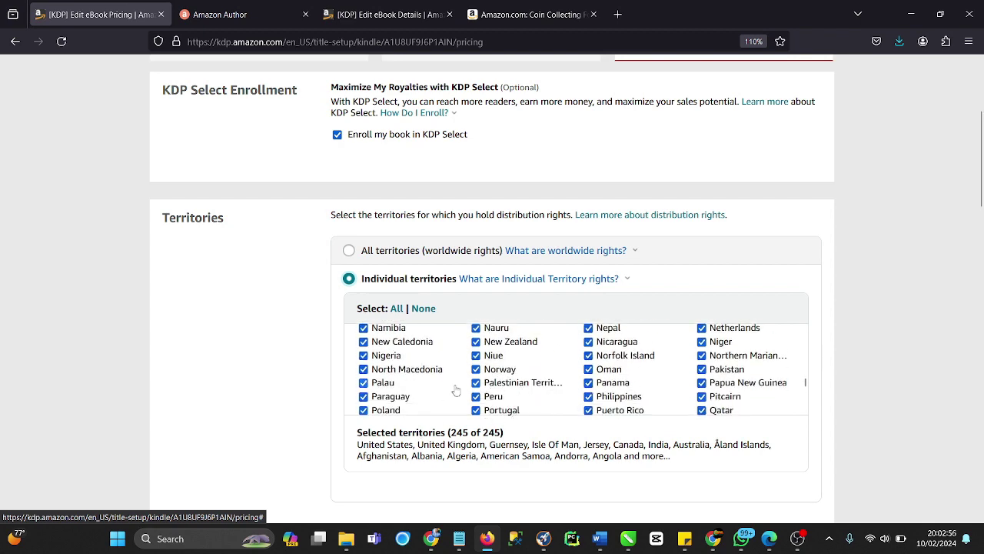
scroll(461, 385, "up", 8)
scroll(482, 381, "up", 8)
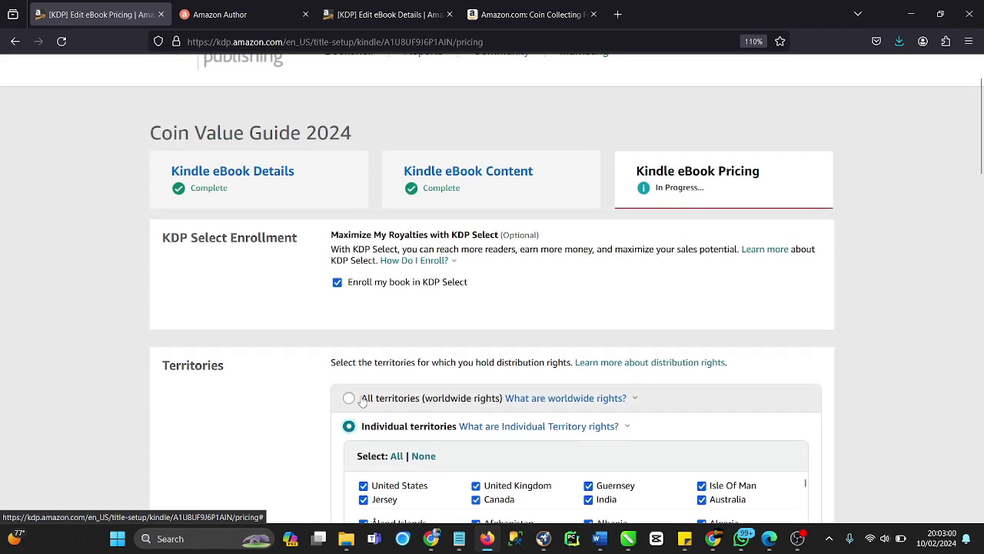
Set the distribution rights to all territories (worldwide rights) and review the primary marketplace and royalty sections
left_click(349, 397)
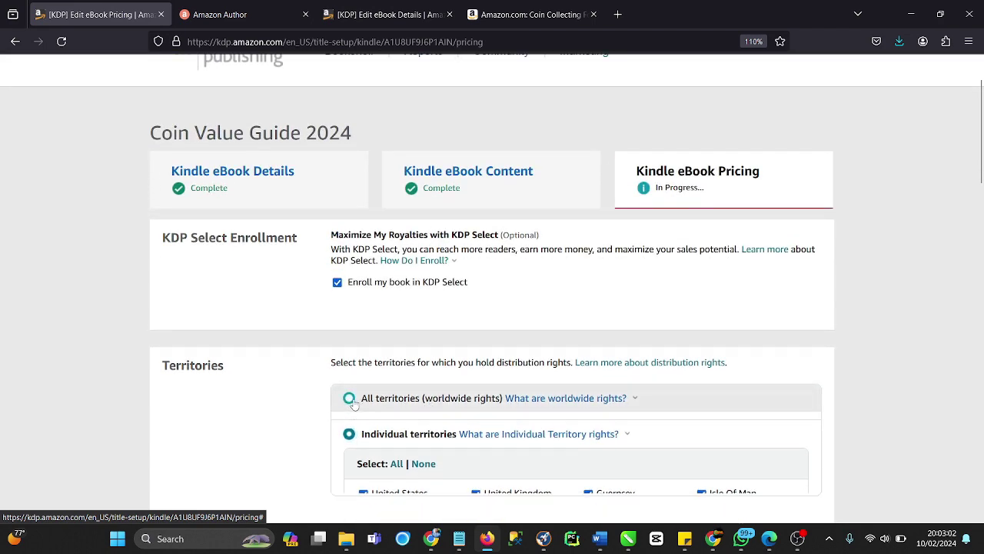
scroll(355, 404, "down", 1)
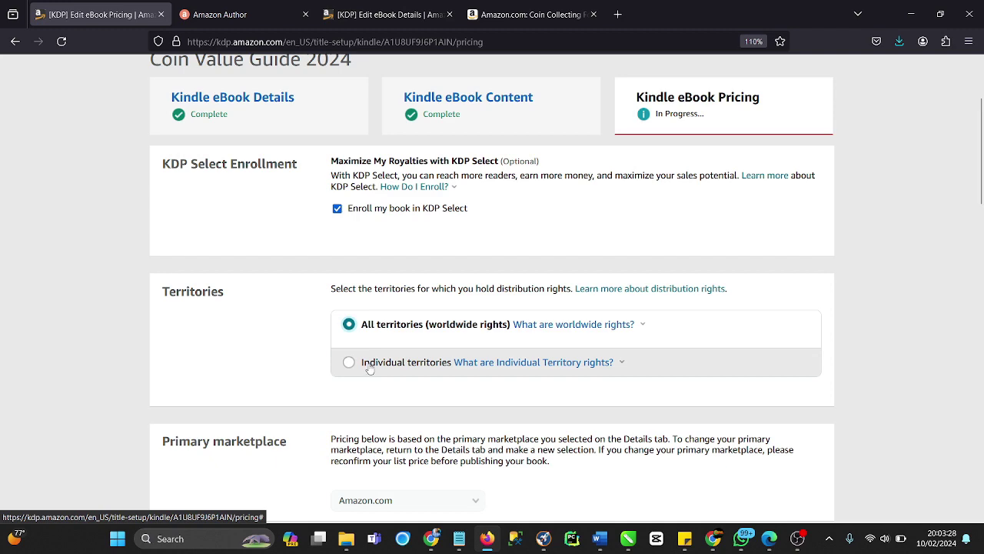
scroll(370, 369, "down", 1)
scroll(377, 363, "down", 1)
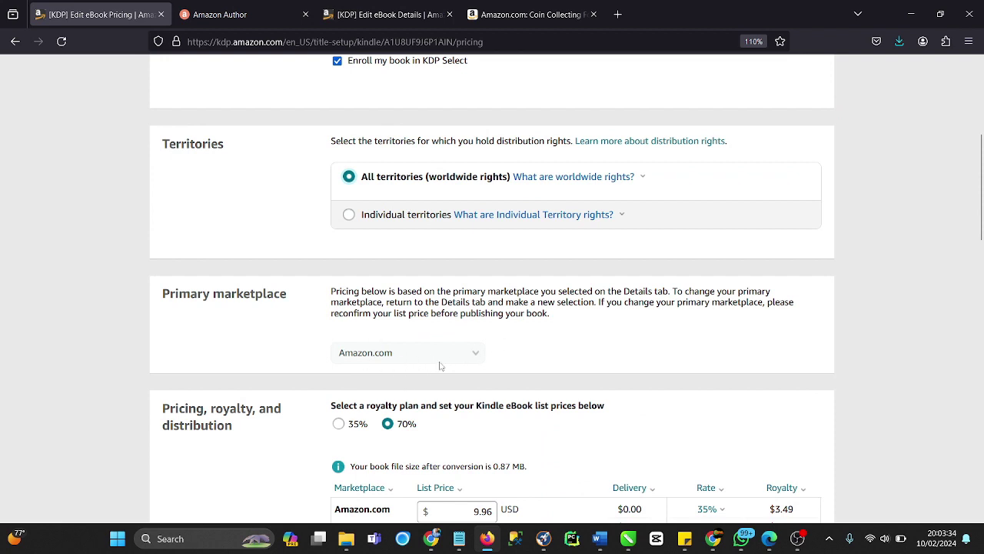
scroll(440, 366, "down", 1)
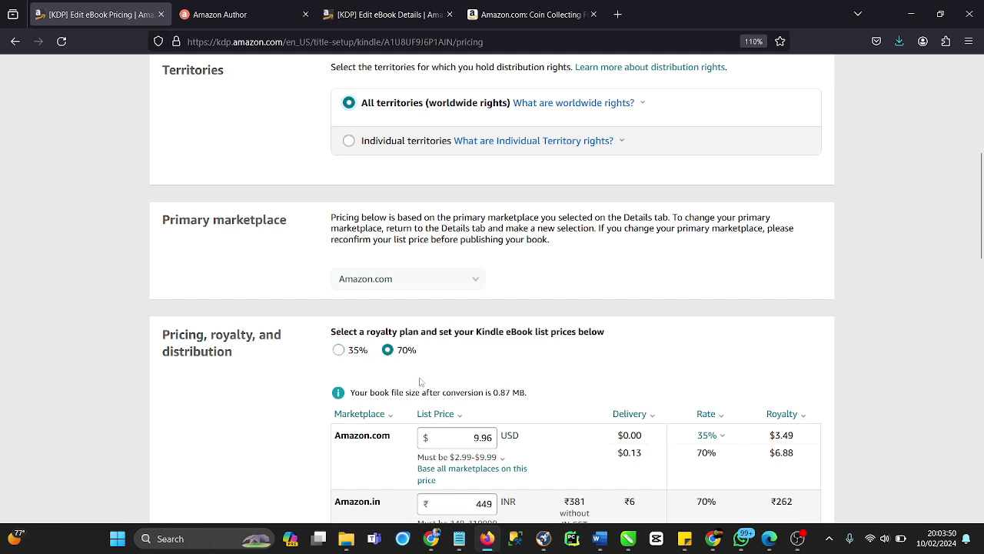
scroll(434, 367, "down", 2)
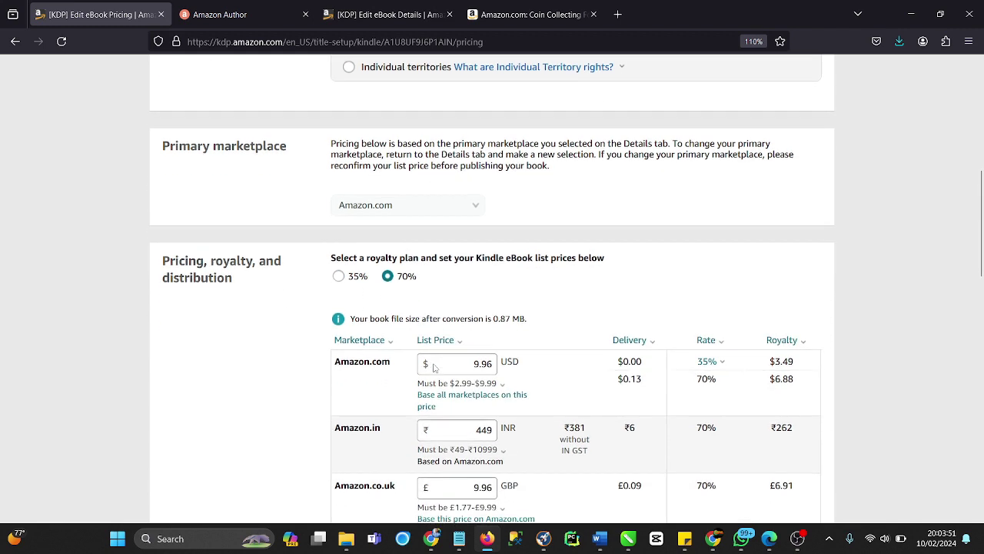
Alternate the royalty plan between 35% and 70% to compare their list prices and royalties, finishing on 70%
left_click(339, 277)
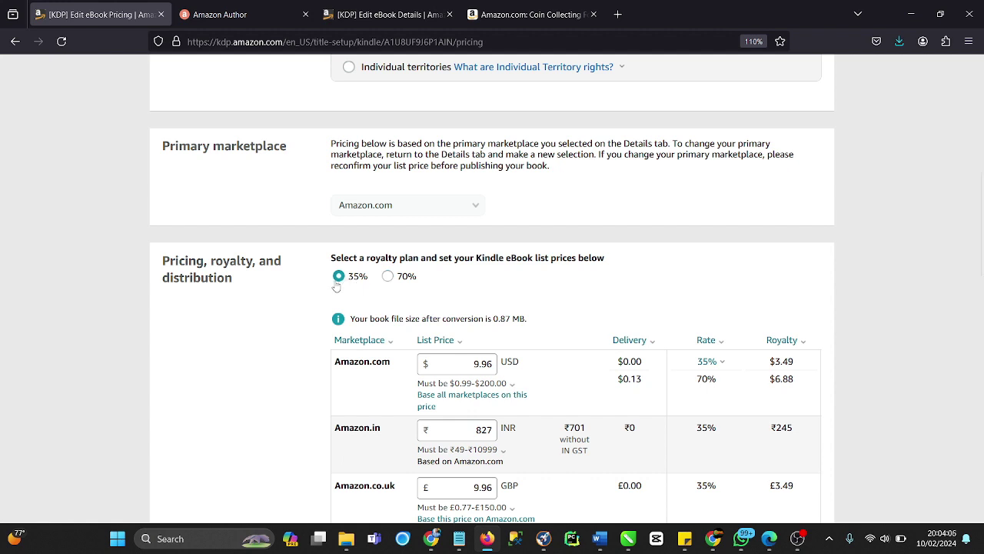
left_click(388, 277)
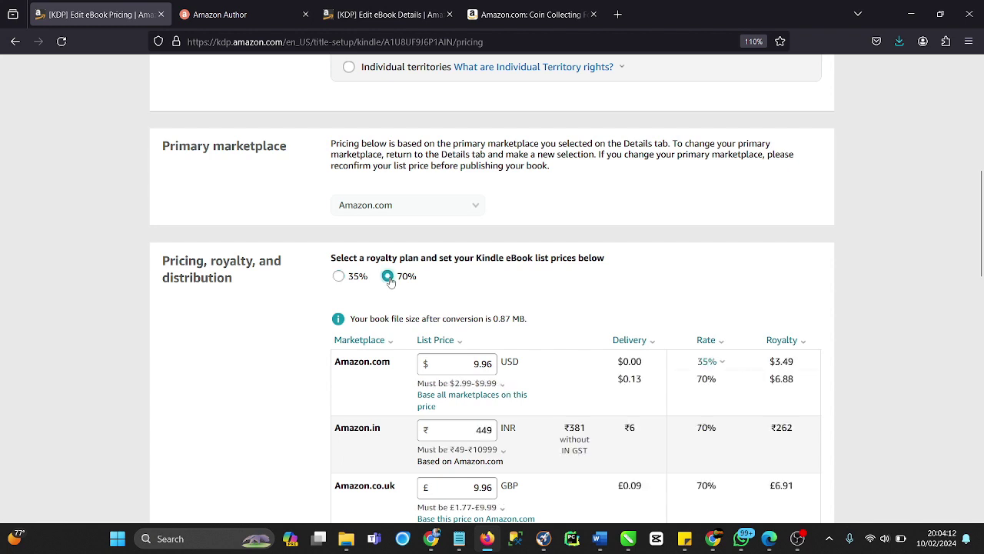
left_click(339, 277)
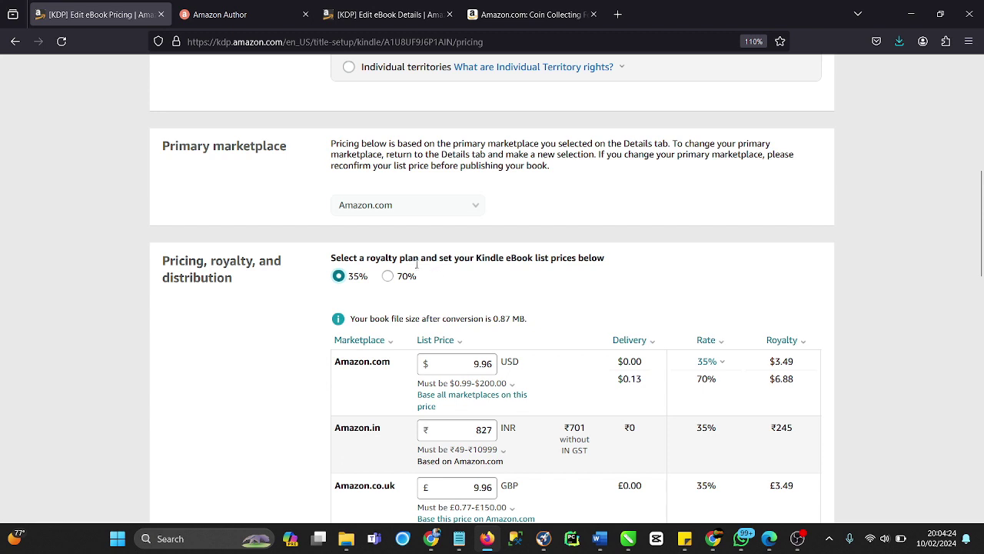
left_click(389, 278)
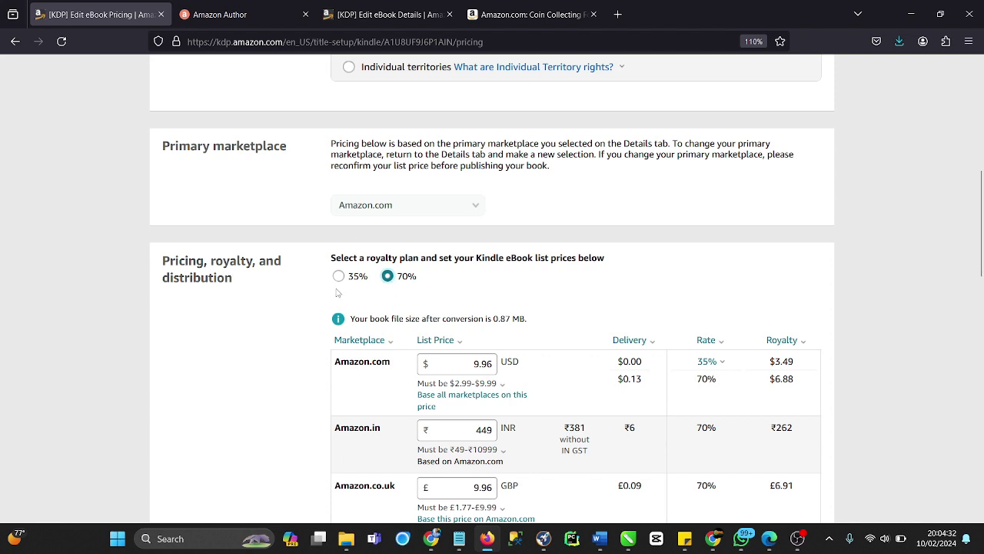
Check the Amazon.com price range under the 35% royalty plan and return to the 70% plan
scroll(351, 286, "down", 1)
scroll(350, 286, "down", 2)
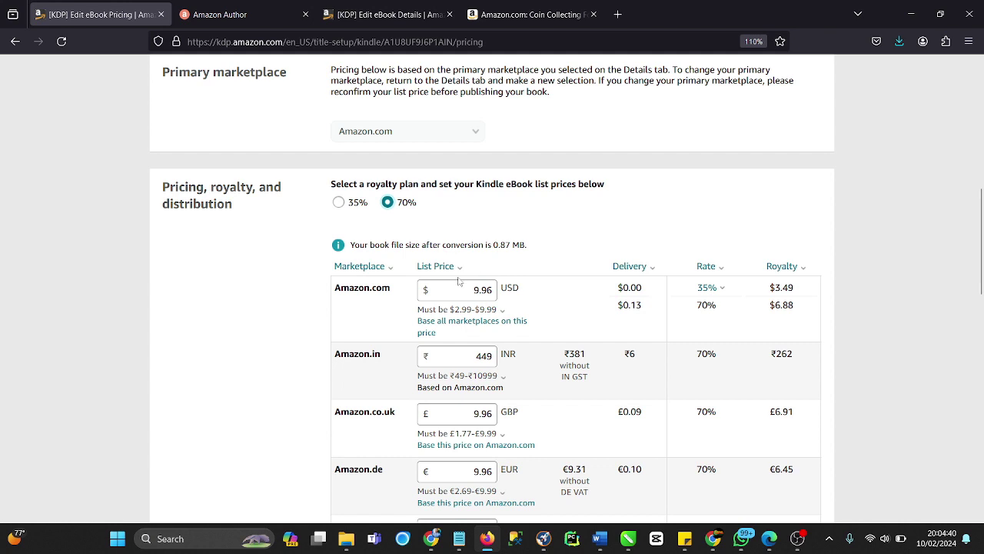
left_click(338, 202)
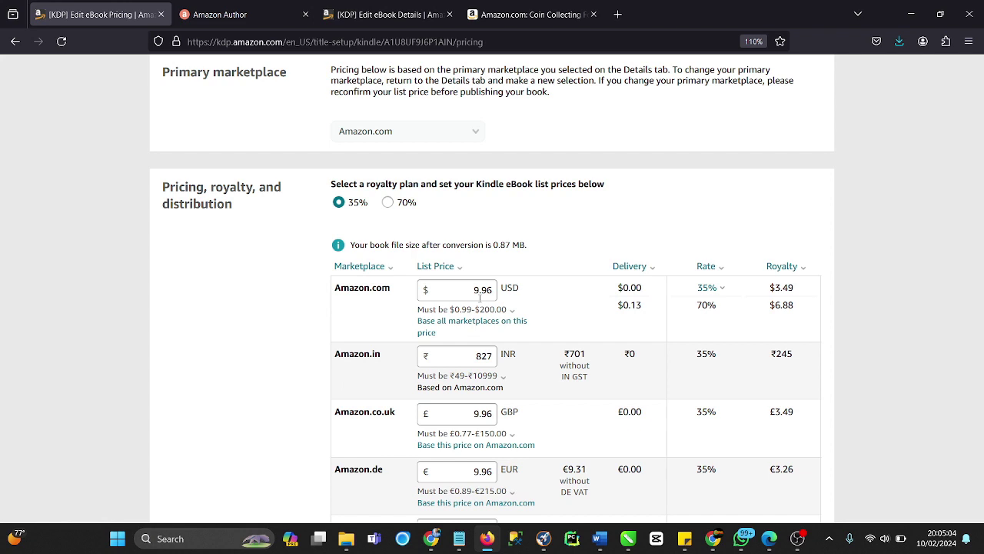
left_click(387, 204)
scroll(444, 272, "down", 2)
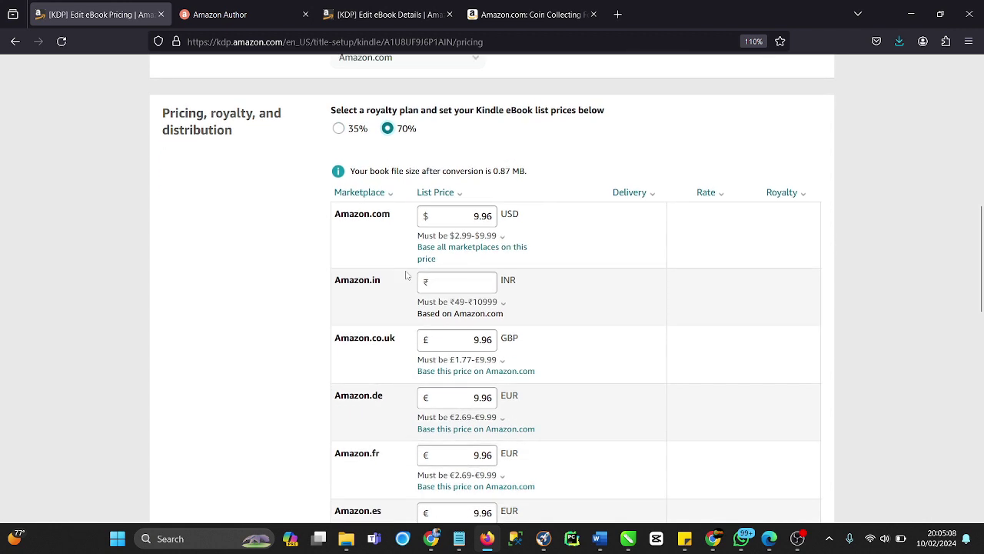
Read the explanation of the allowed Amazon.com list price range and look over the other marketplaces' prices
left_click(484, 237)
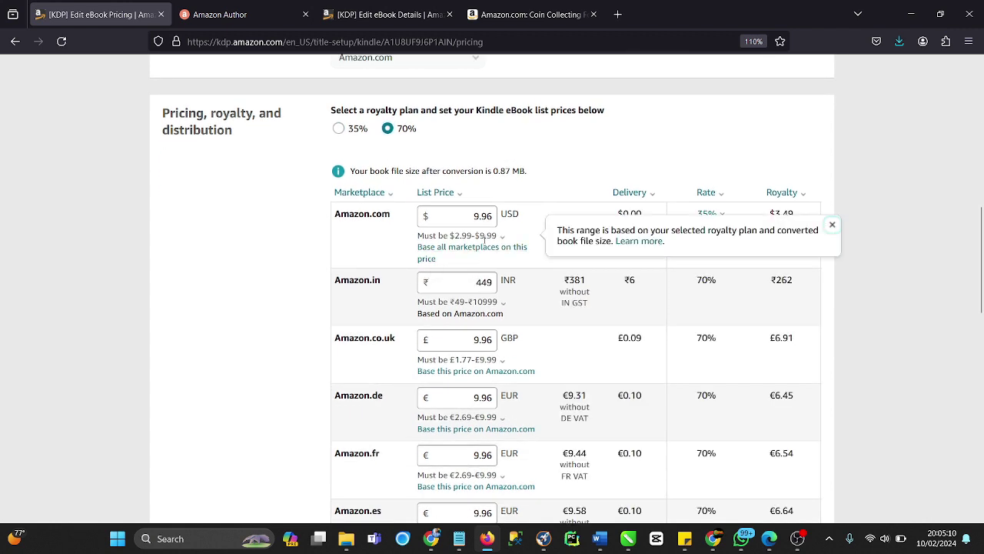
left_click(483, 235)
left_click(484, 233)
scroll(525, 326, "down", 2)
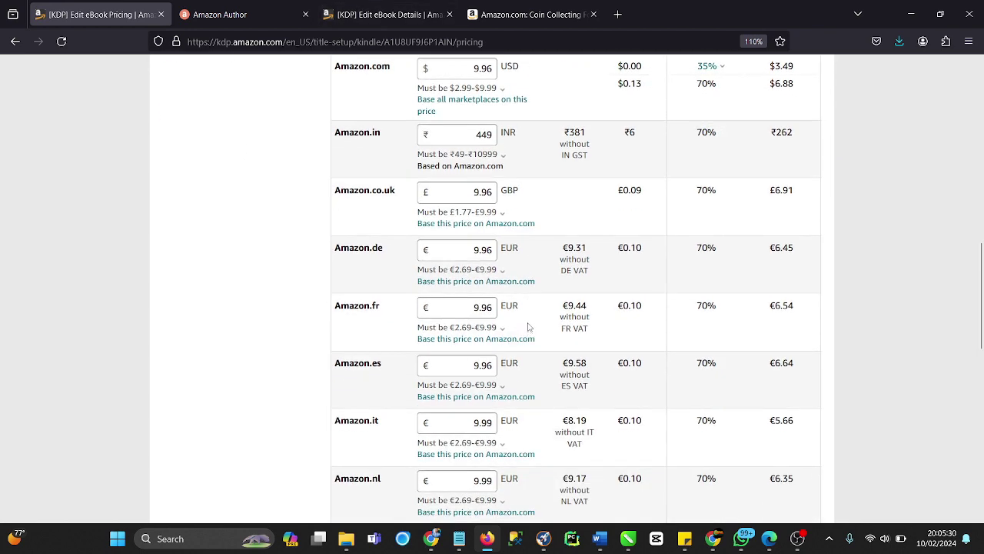
scroll(528, 327, "up", 2)
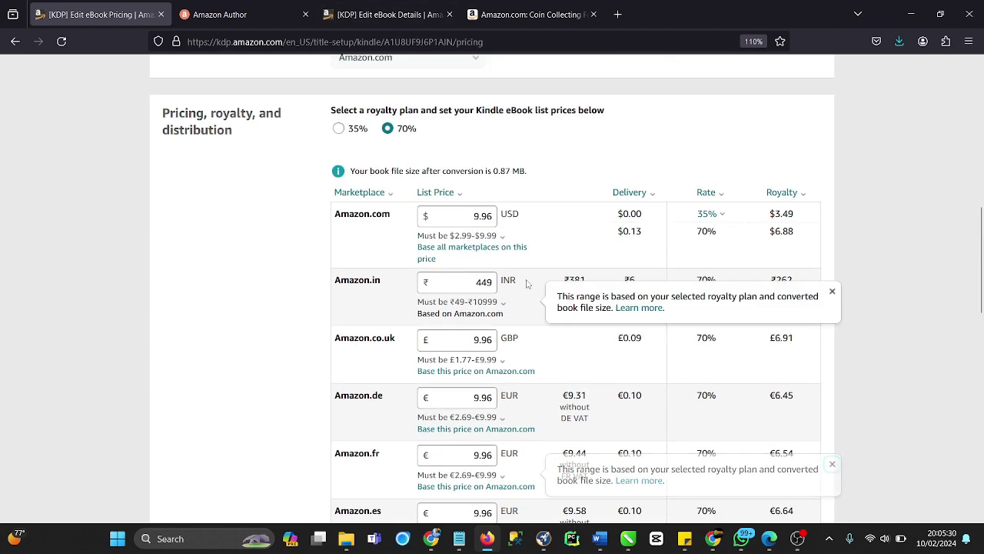
Select the 35% royalty plan, highlight the minimum allowed Amazon.com list price and return to the 70% plan
left_click(340, 131)
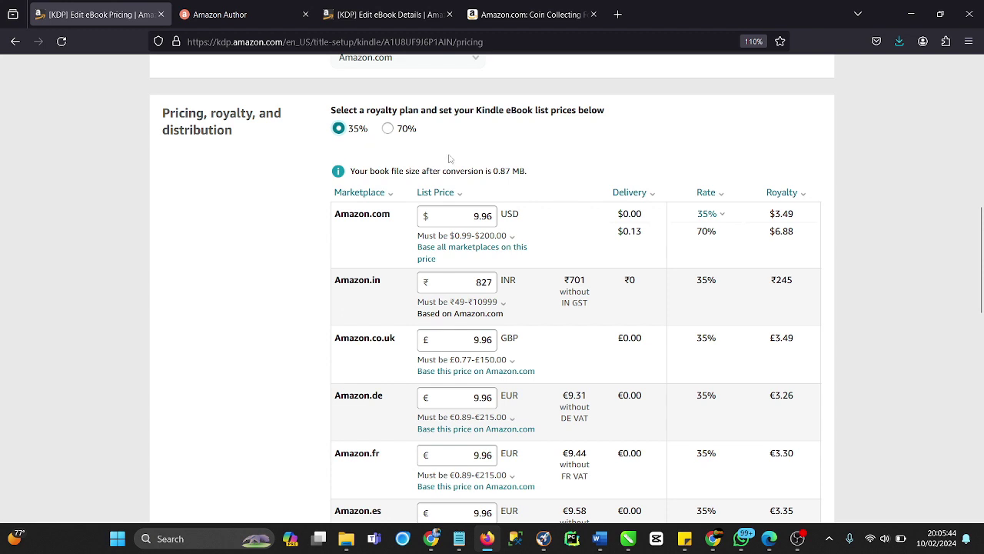
left_click(453, 236)
left_click_drag(453, 236, 470, 240)
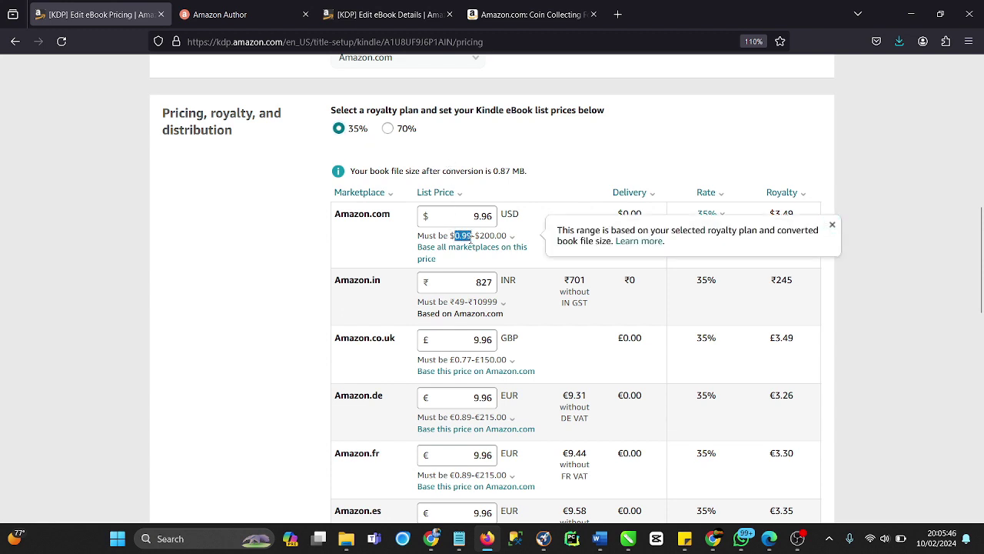
left_click(458, 237)
left_click_drag(454, 236, 476, 237)
left_click(389, 129)
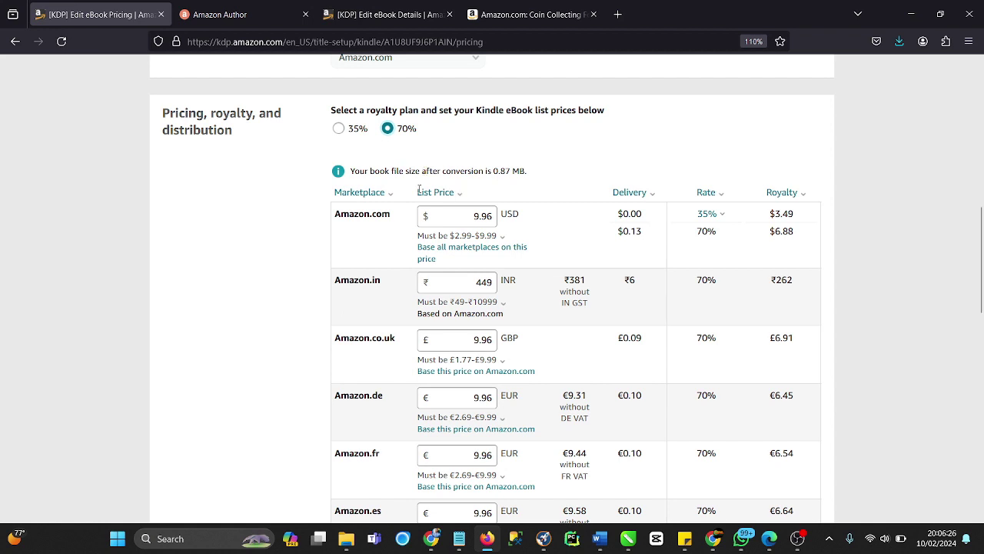
Look over the list prices of all marketplaces down to the Terms & Conditions section
scroll(419, 190, "down", 1)
scroll(421, 185, "up", 1)
scroll(431, 173, "down", 1)
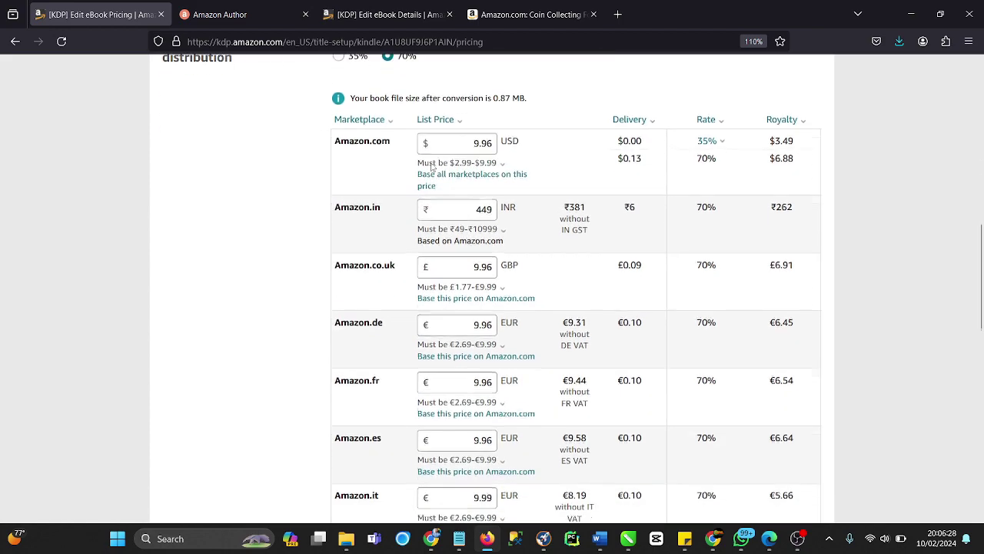
scroll(432, 168, "down", 9)
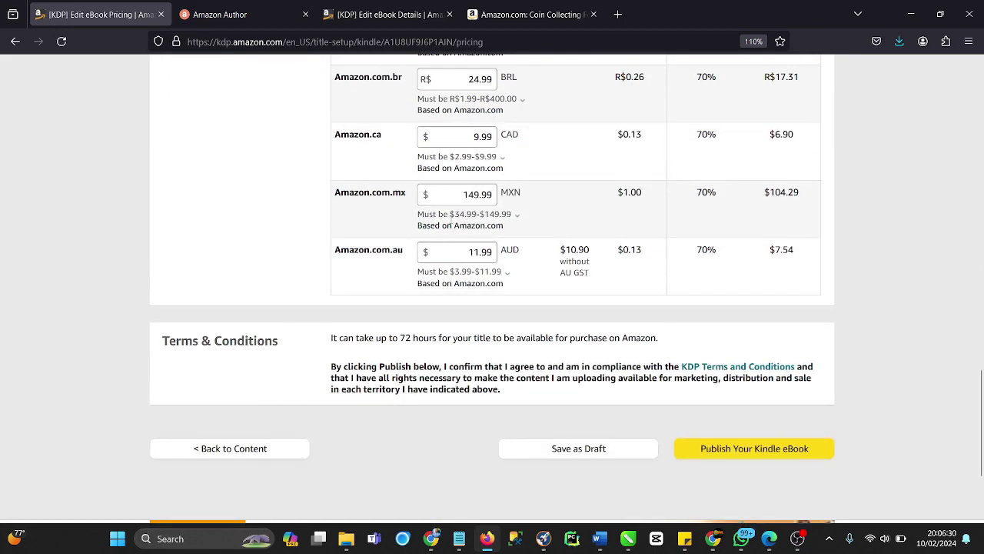
scroll(452, 223, "up", 9)
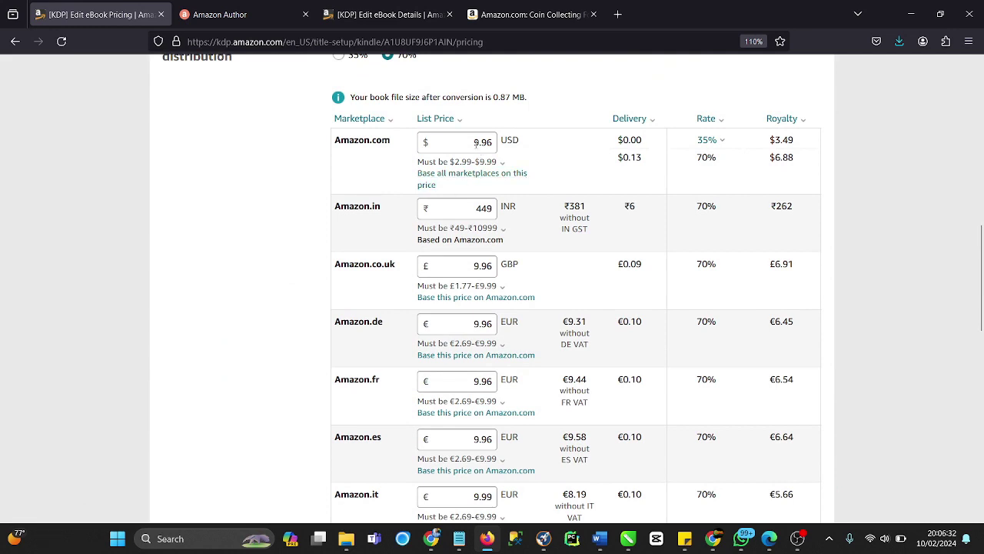
Check the Amazon.com and Amazon.co.uk list prices and read the explanation of the allowed UK price range
left_click(474, 142)
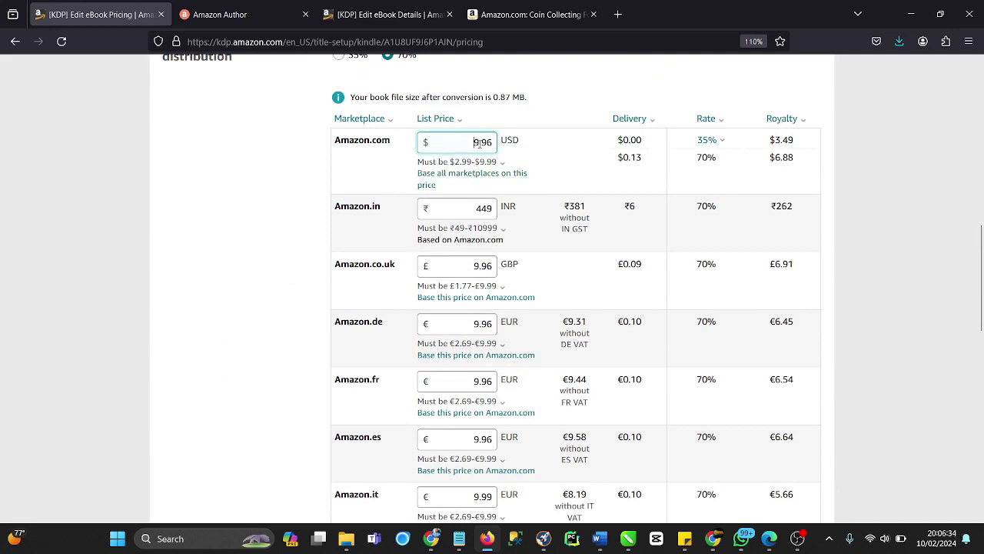
left_click_drag(470, 144, 493, 153)
right_click(484, 145)
left_click(504, 221)
left_click(471, 267)
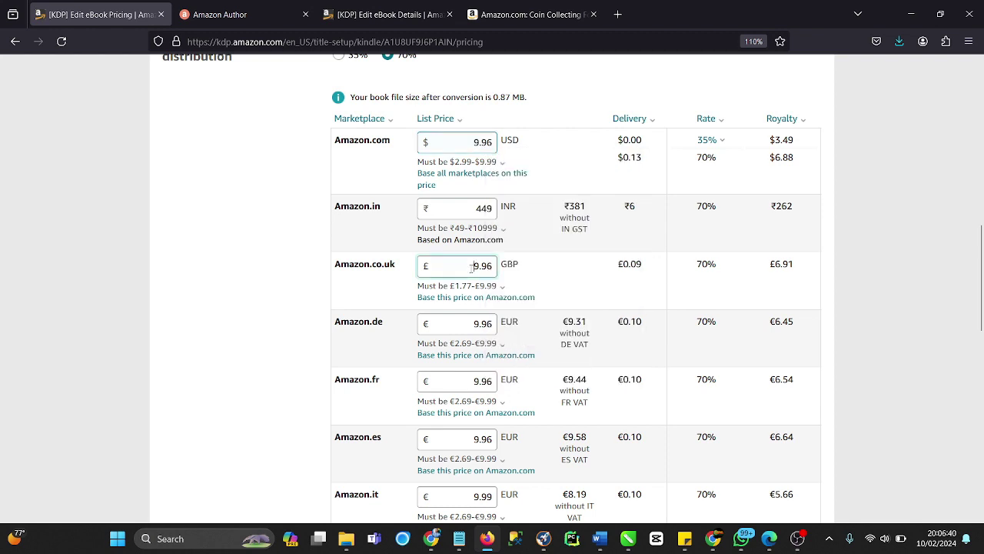
left_click_drag(471, 267, 486, 267)
left_click(470, 288)
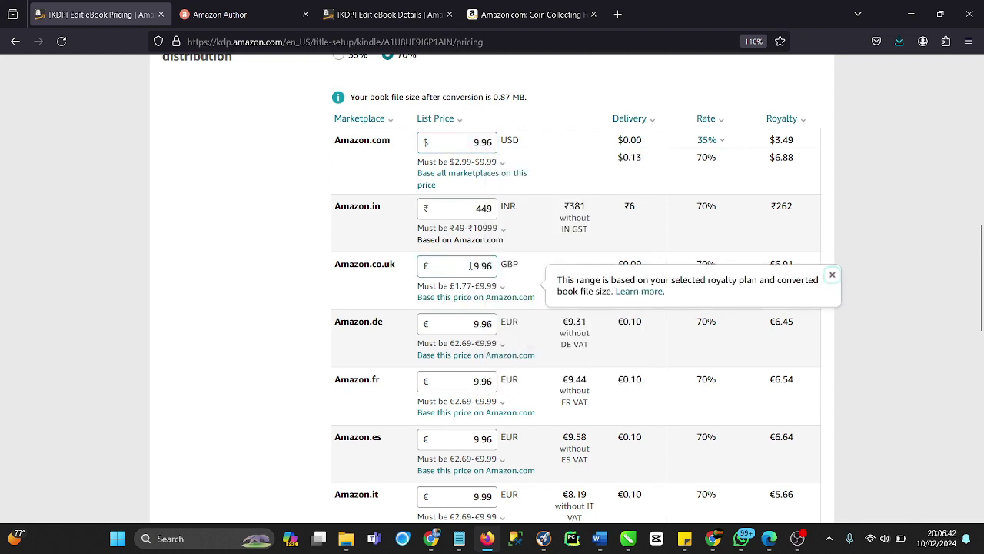
left_click(471, 266)
left_click(472, 269)
Set the Amazon.it and Amazon.nl list prices to 9.96 EUR each
scroll(472, 267, "down", 1)
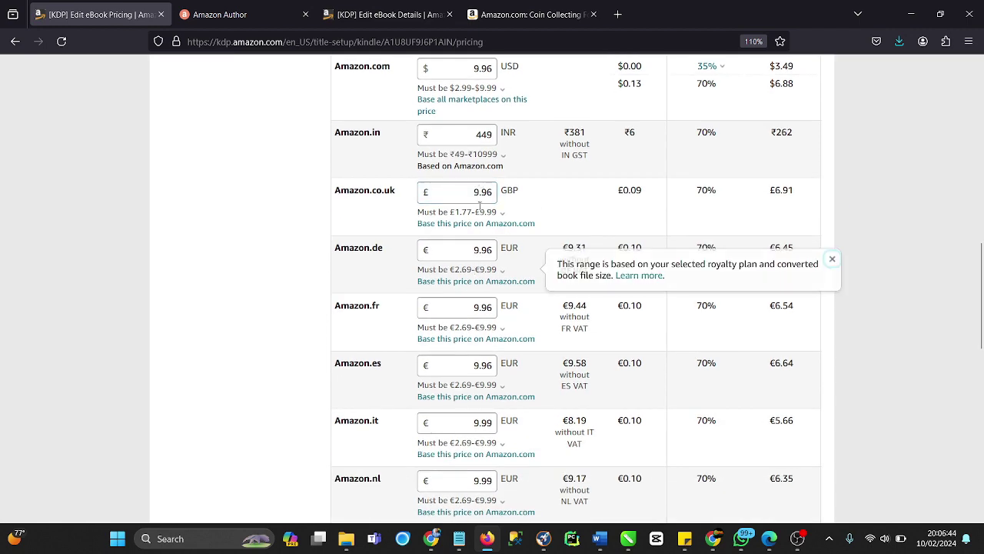
scroll(482, 298, "down", 3)
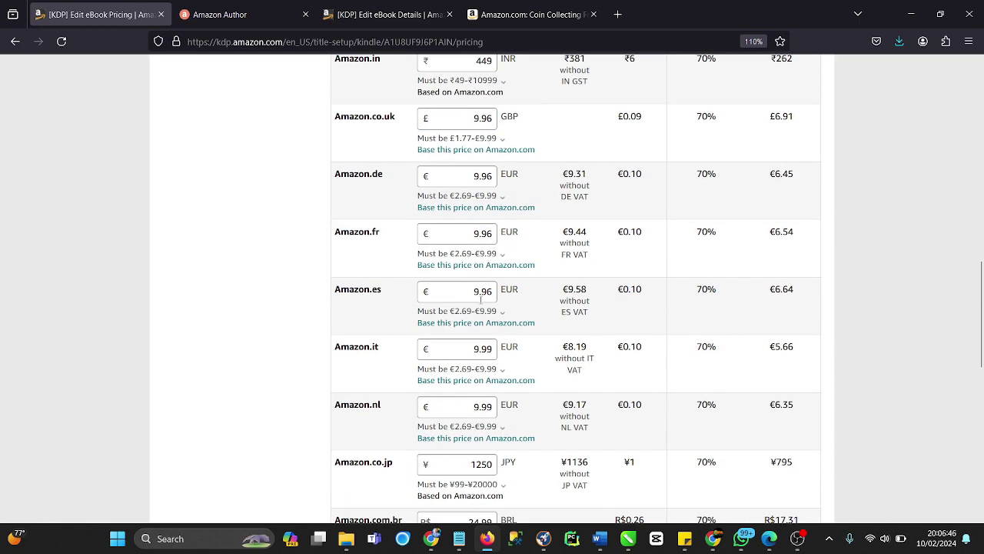
scroll(479, 300, "down", 2)
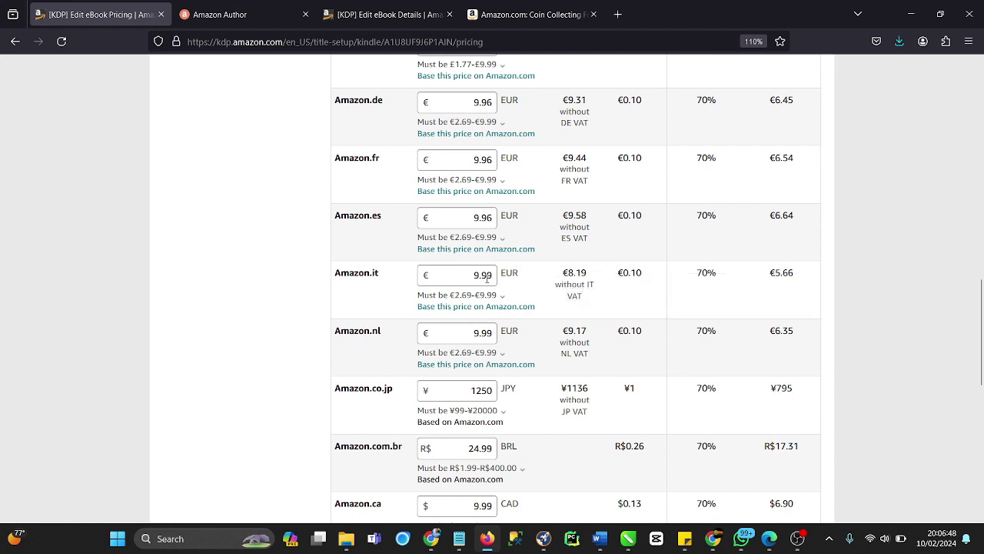
left_click(487, 277)
left_click_drag(488, 276, 493, 277)
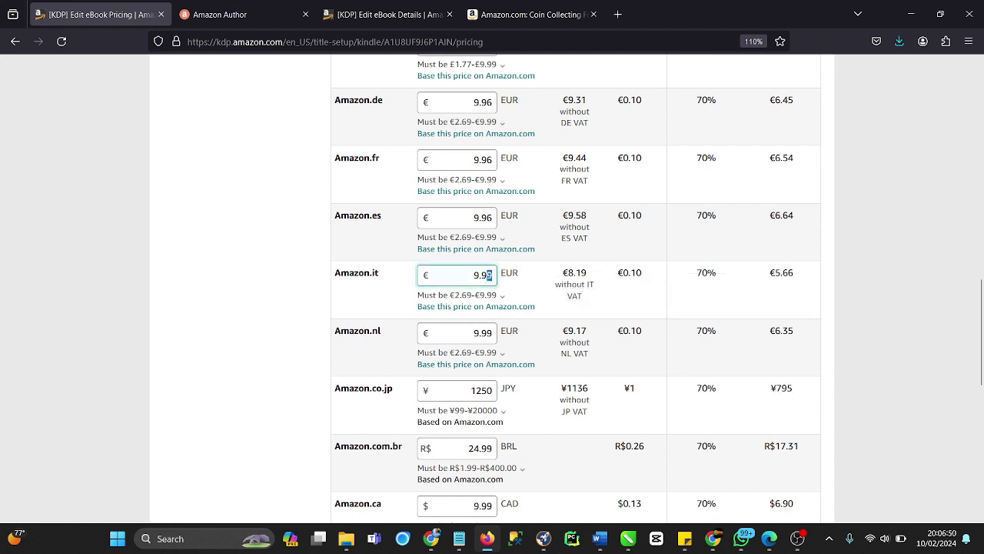
type("6")
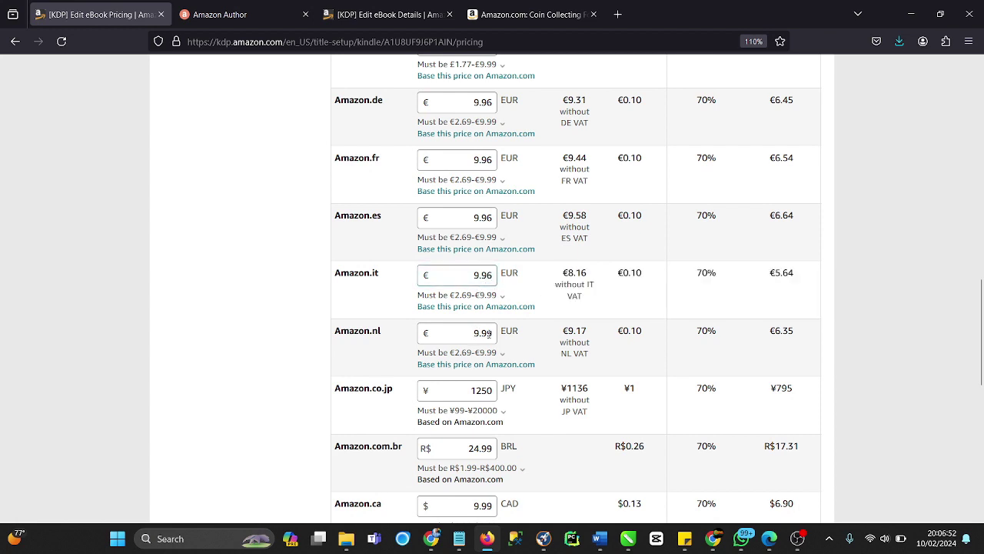
left_click_drag(487, 333, 494, 336)
type("6")
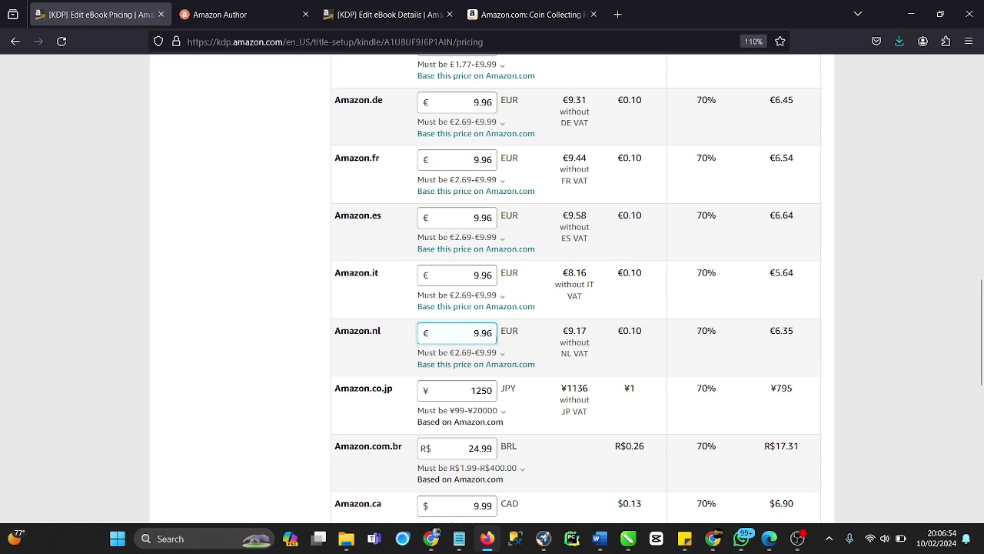
Review the remaining marketplaces' list prices, including Mexico and Australia, and recheck the edited European prices before publishing
scroll(489, 345, "down", 4)
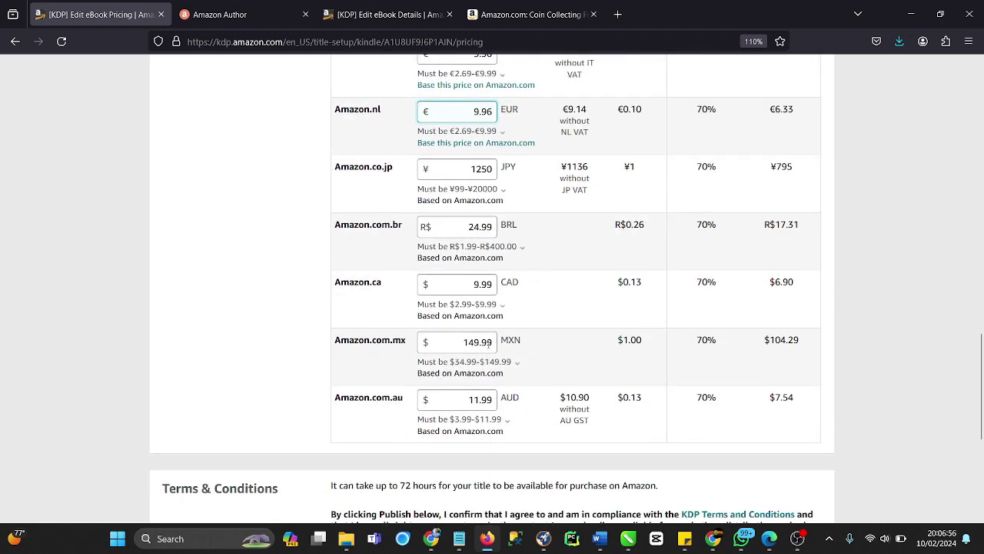
left_click(488, 344)
left_click(486, 361)
left_click(485, 408)
left_click(479, 362)
scroll(464, 341, "down", 4)
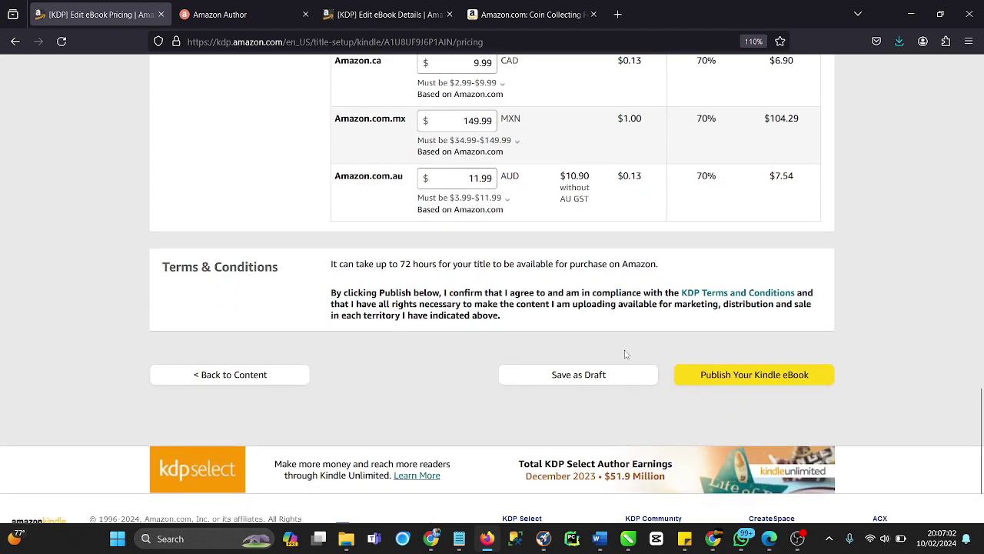
scroll(459, 257, "up", 8)
scroll(459, 258, "down", 3)
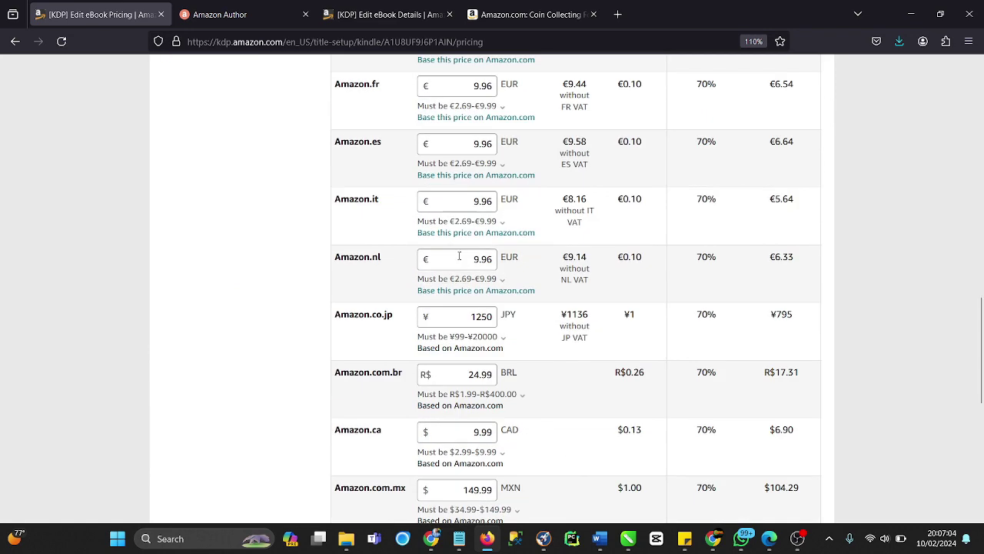
scroll(459, 258, "down", 8)
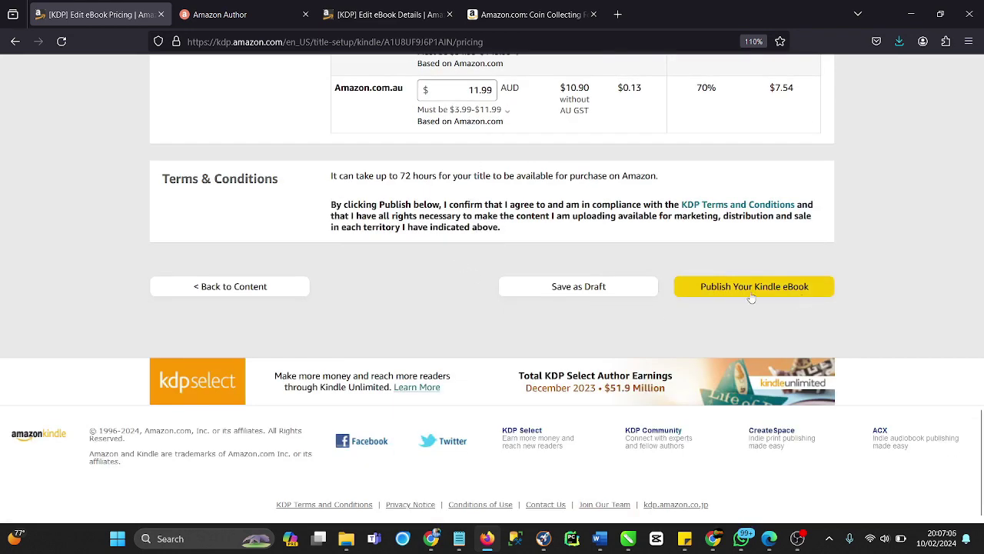
Publish the Kindle eBook and close the submission confirmation without starting the paperback from it
left_click(752, 296)
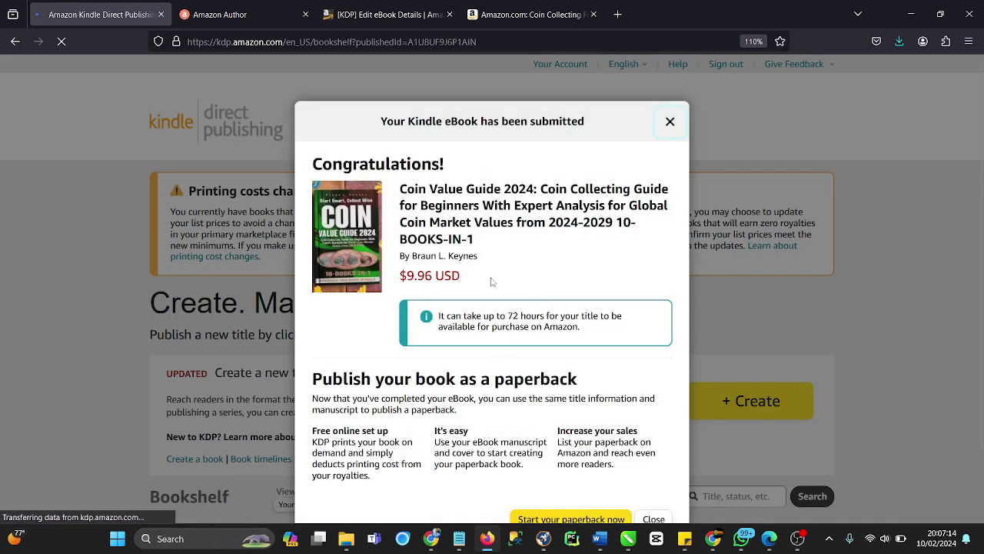
scroll(493, 237, "down", 2)
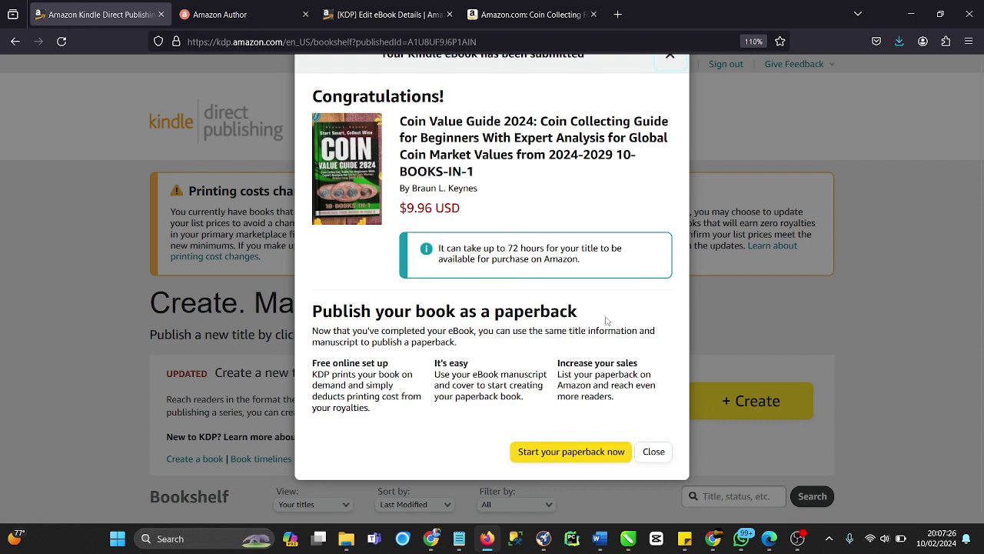
left_click(648, 459)
Create a paperback for Coin Value Guide 2024 from the Bookshelf and review its title, subtitle, series, edition and author details
scroll(528, 431, "down", 3)
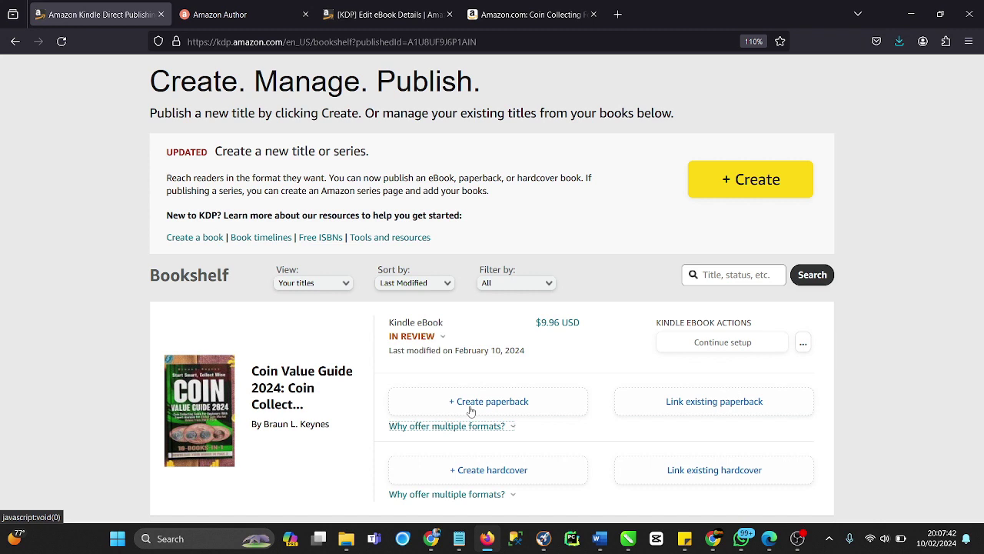
left_click(471, 411)
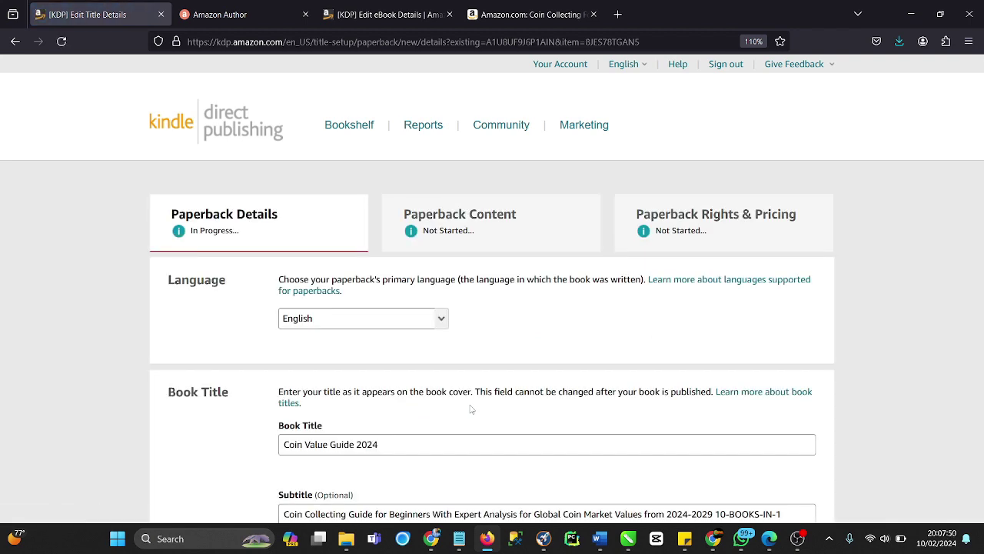
scroll(469, 423, "down", 2)
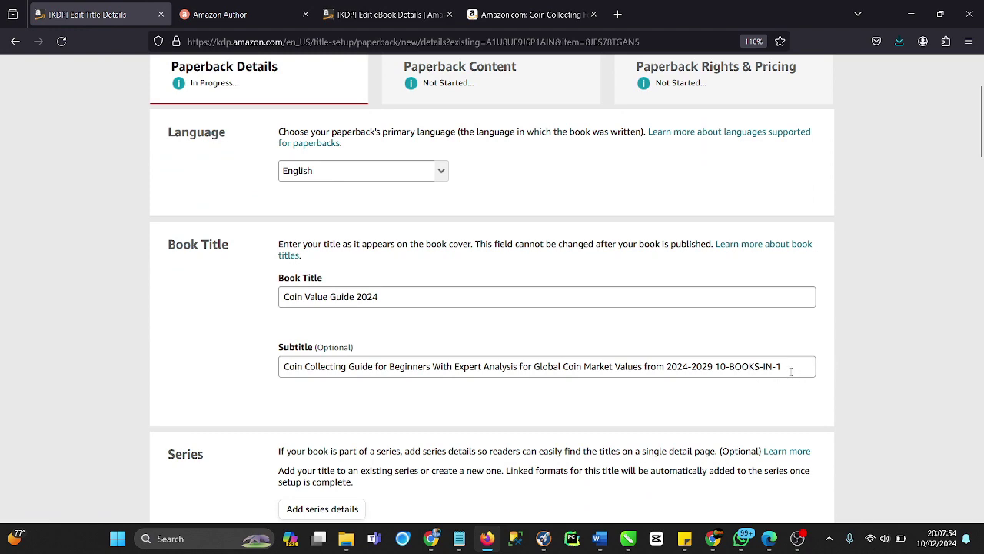
scroll(789, 371, "down", 3)
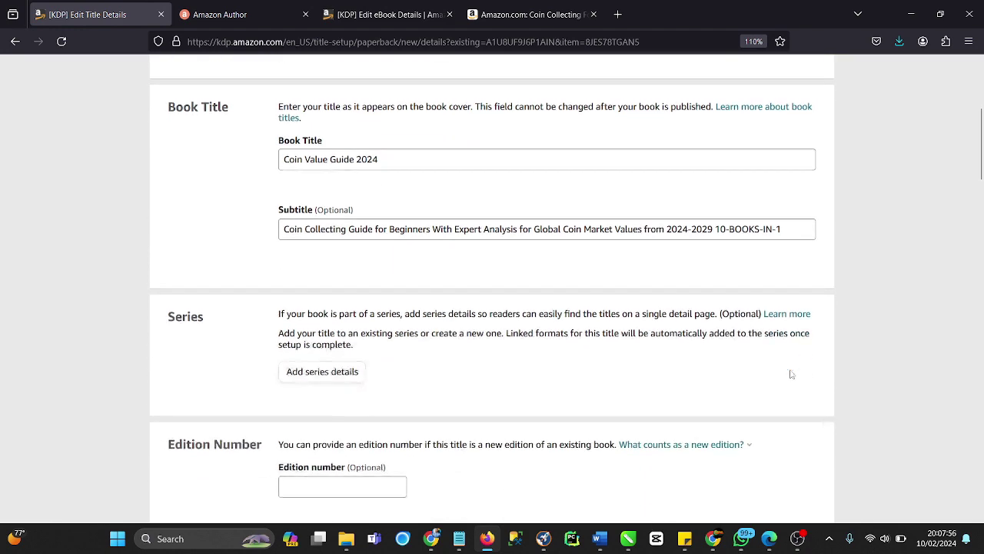
scroll(765, 370, "down", 2)
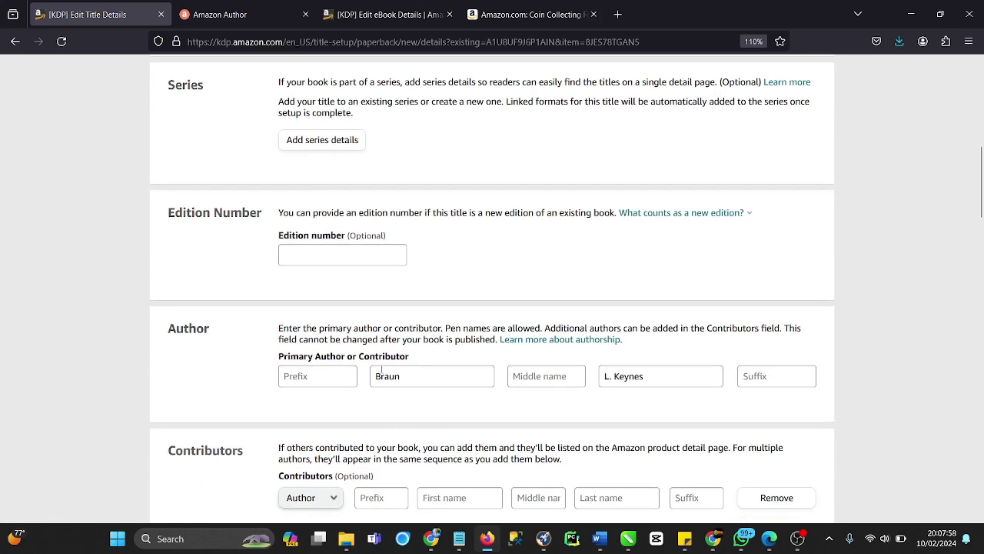
scroll(692, 395, "down", 1)
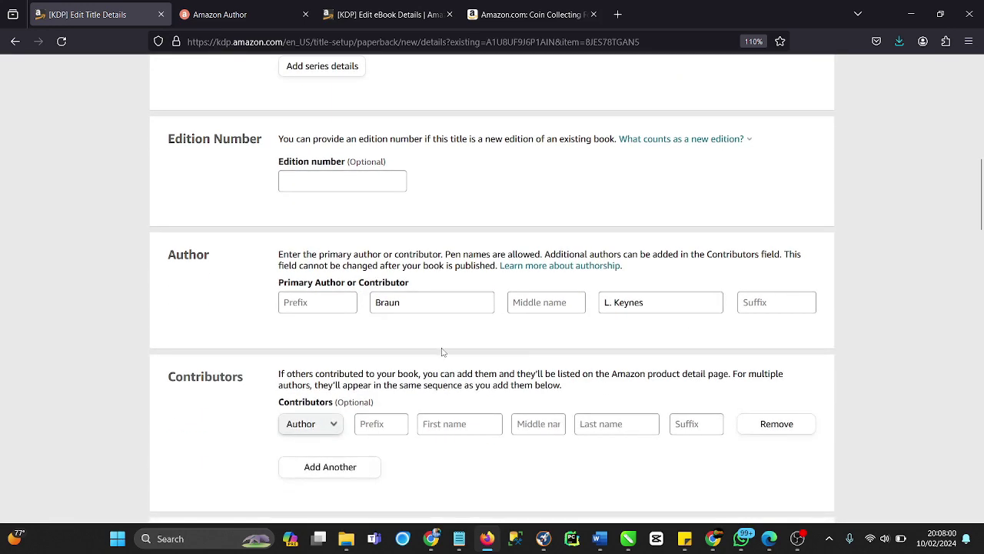
scroll(631, 336, "down", 4)
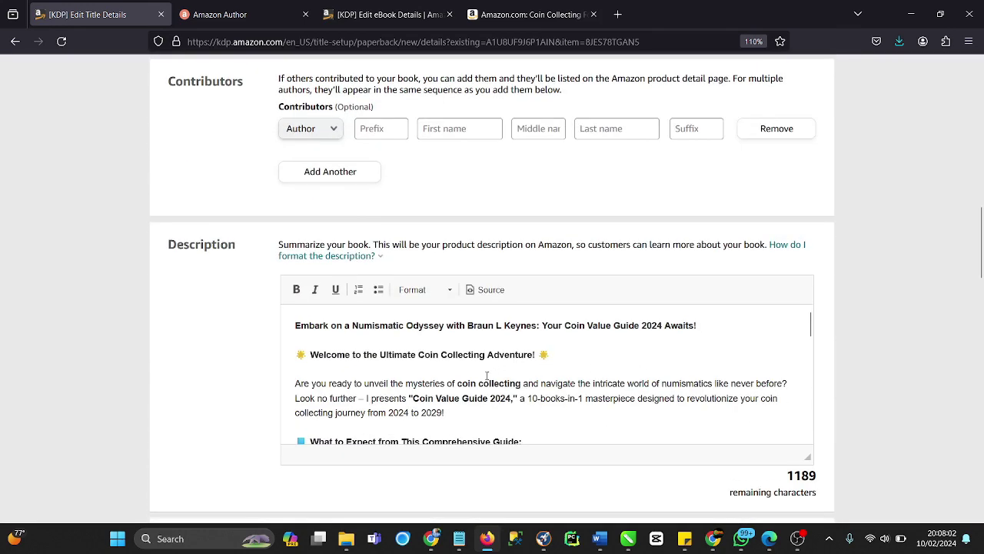
Review the paperback's description, publishing rights, primary audience and marketplace, and read the low-content and large-print options
scroll(536, 375, "down", 2)
scroll(535, 375, "up", 2)
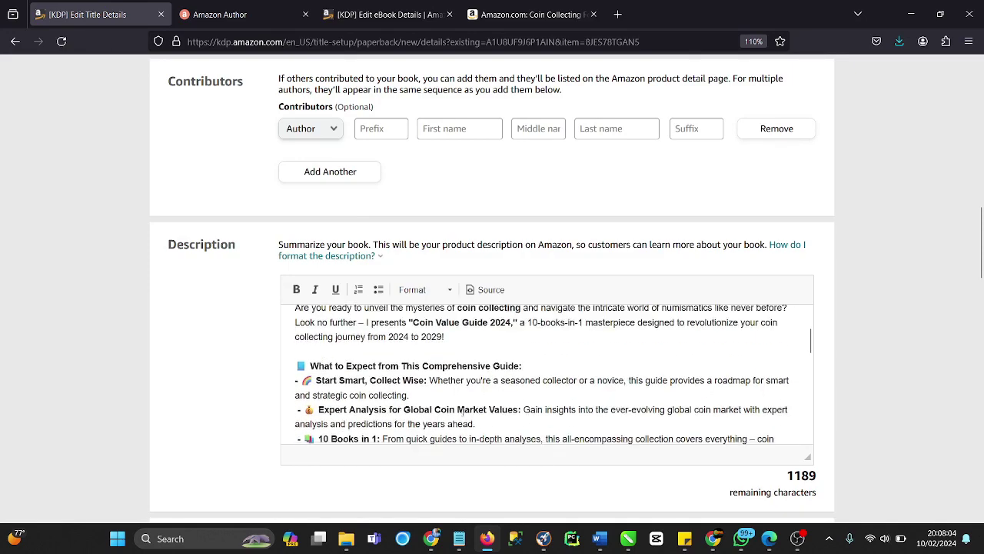
scroll(462, 392, "down", 3)
scroll(432, 431, "down", 4)
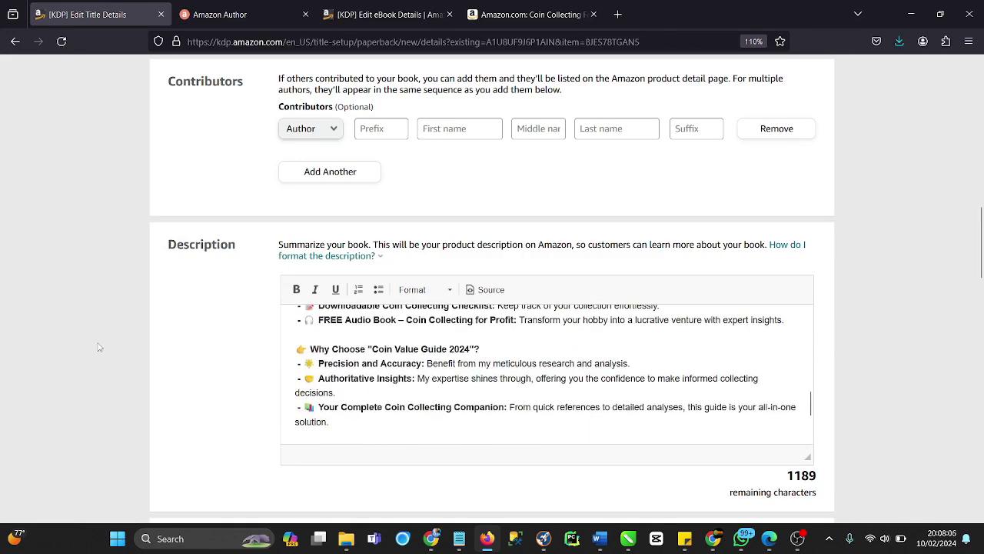
scroll(197, 341, "down", 3)
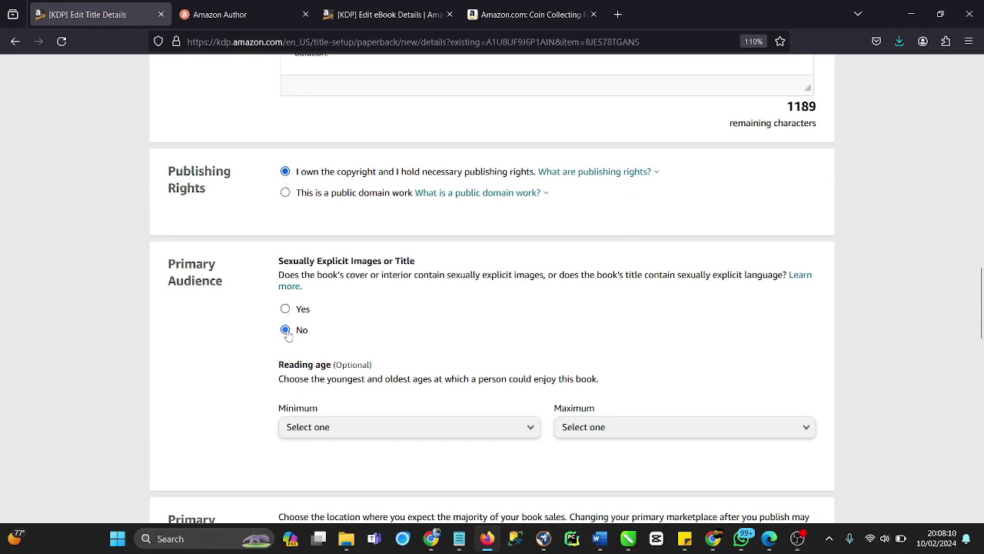
scroll(365, 340, "down", 4)
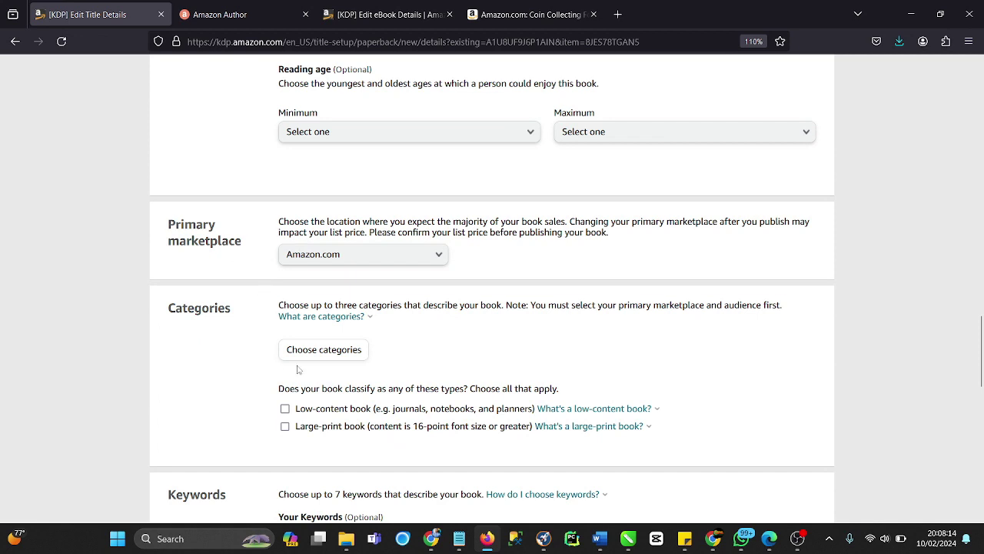
left_click_drag(650, 432, 432, 384)
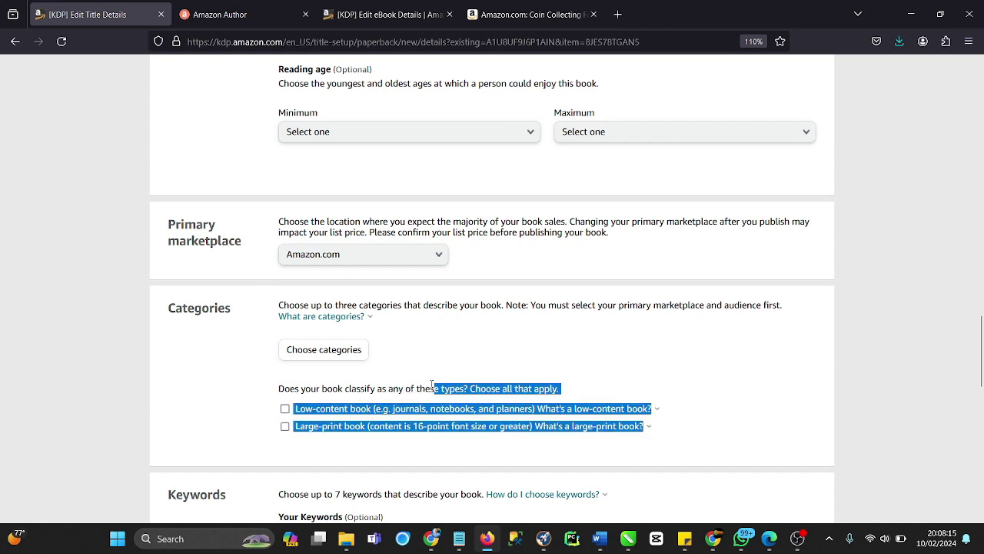
left_click(381, 350)
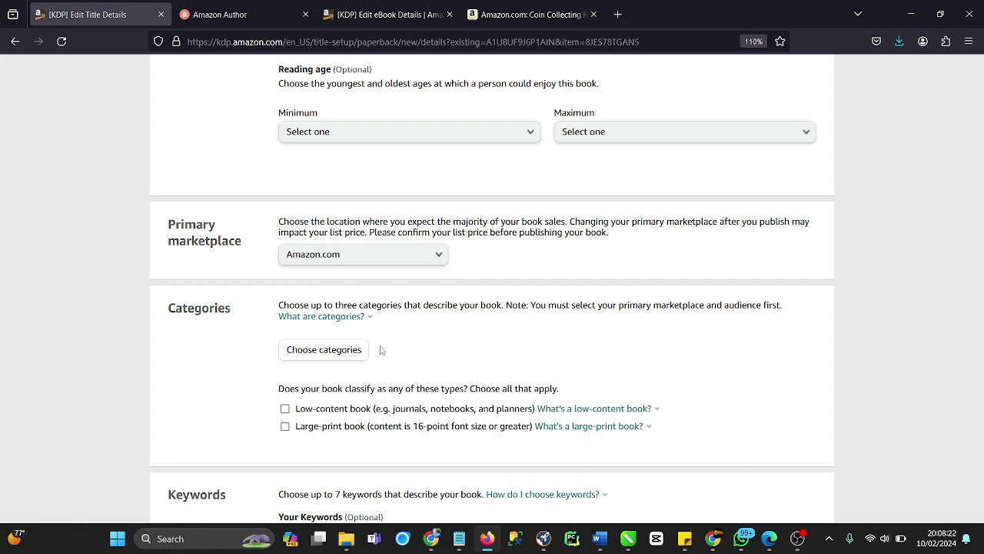
Choose the paperback category Crafts, Hobbies & Home > Antiques & Collectibles with the Clocks & Watches placement
left_click(343, 352)
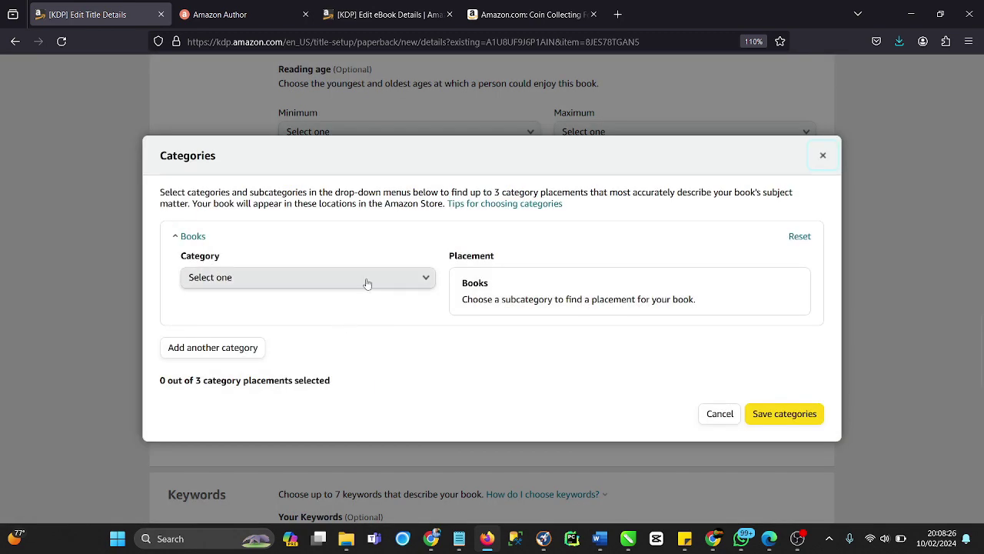
left_click(367, 282)
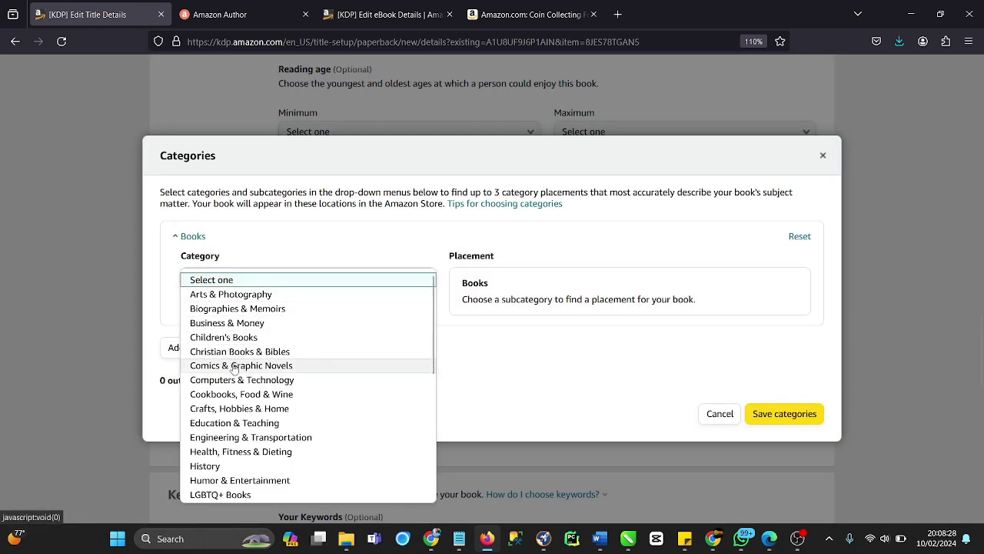
left_click(250, 413)
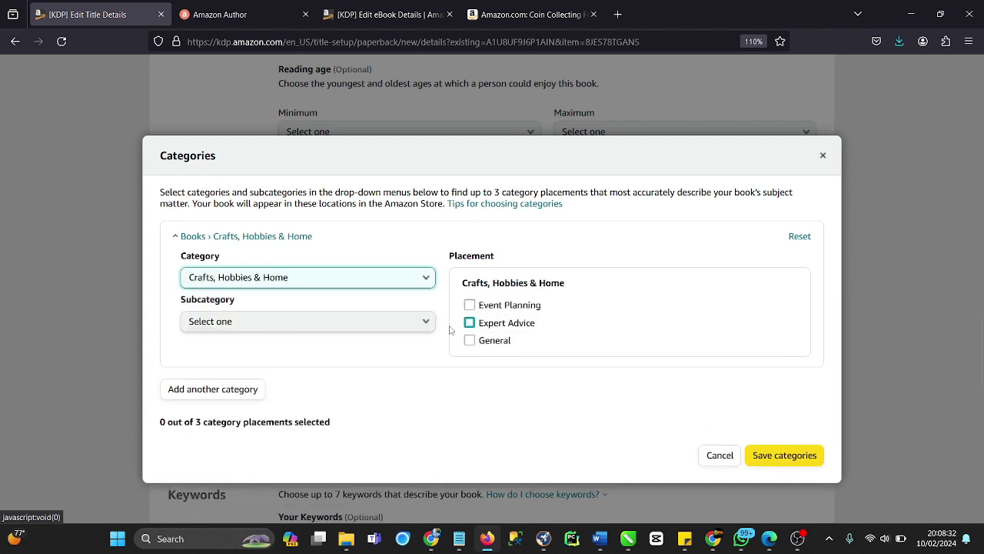
left_click(421, 322)
left_click(293, 341)
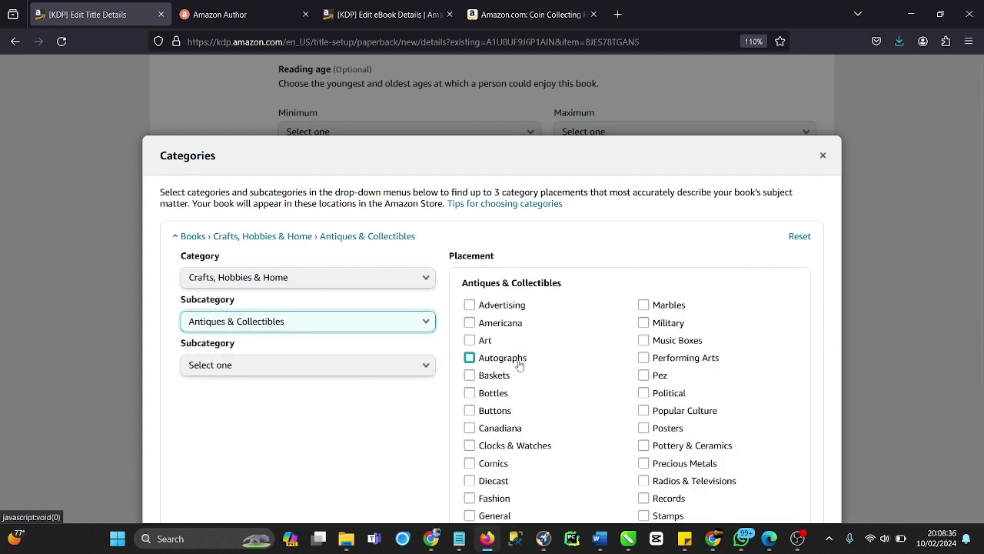
left_click(469, 446)
Add a second category to the paperback and set it to Crafts, Hobbies & Home > Crafts & Hobbies
scroll(623, 441, "down", 1)
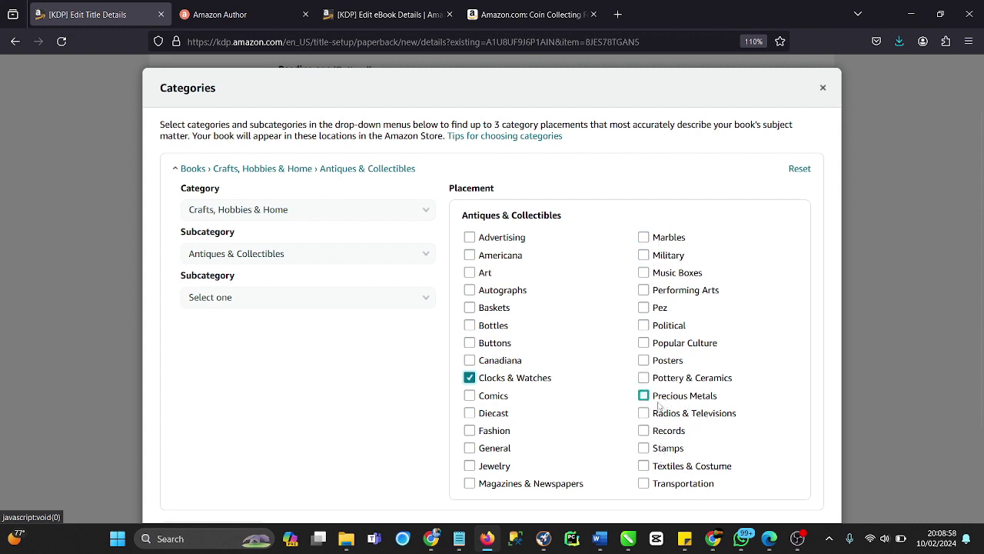
scroll(642, 413, "down", 2)
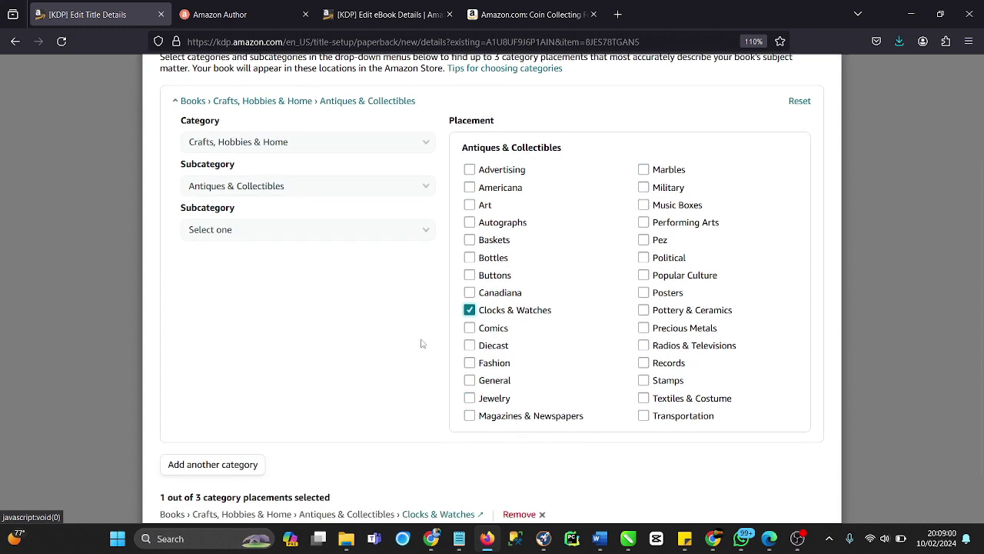
scroll(246, 323, "down", 1)
left_click(246, 413)
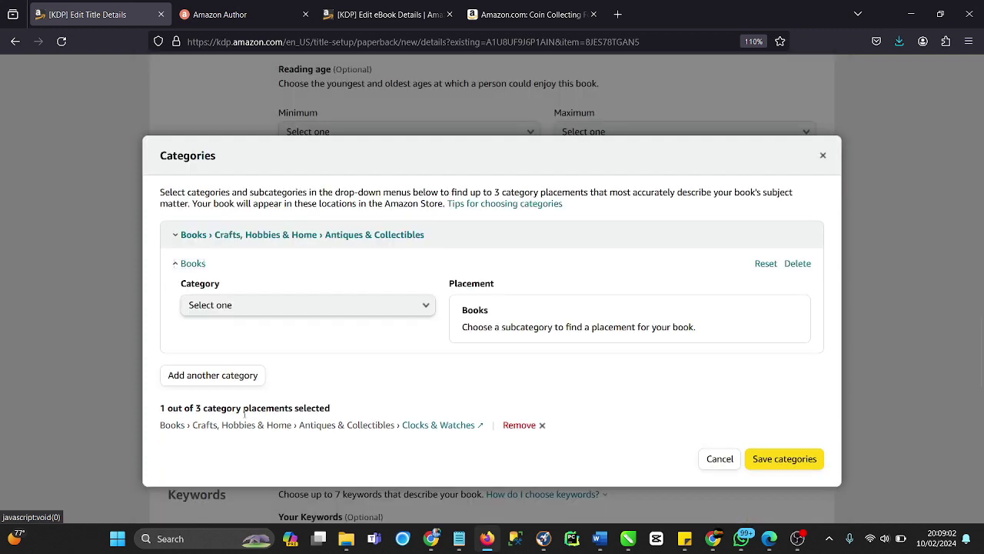
left_click(373, 308)
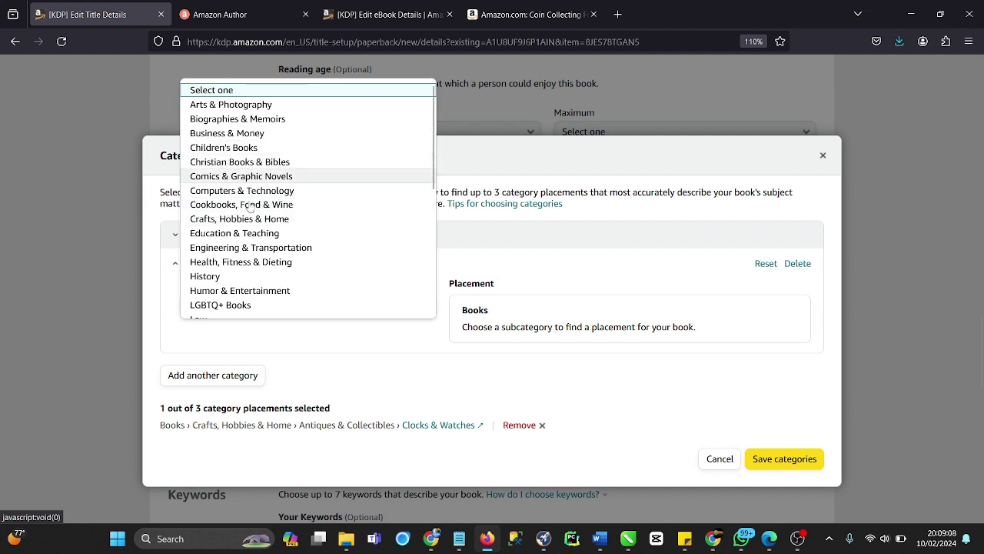
left_click(231, 220)
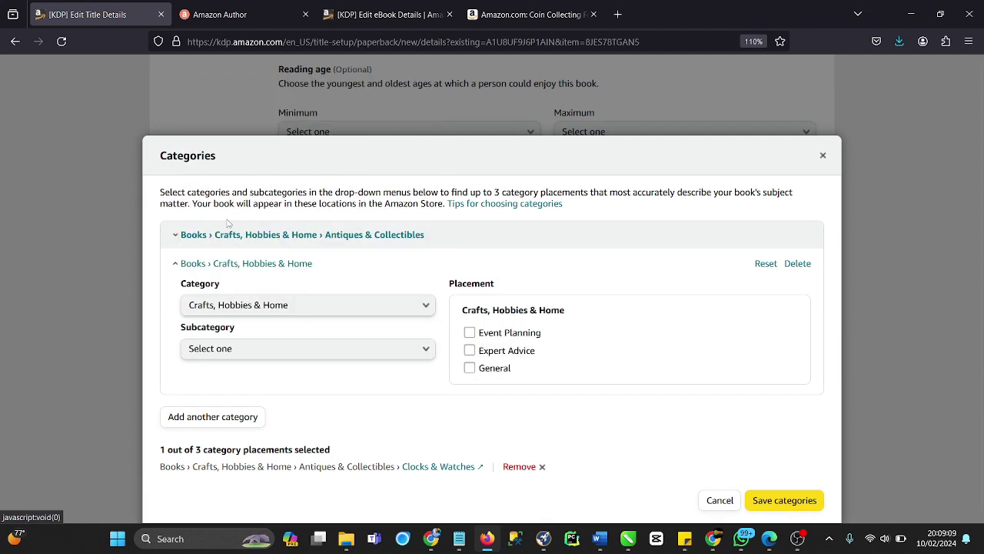
left_click(255, 350)
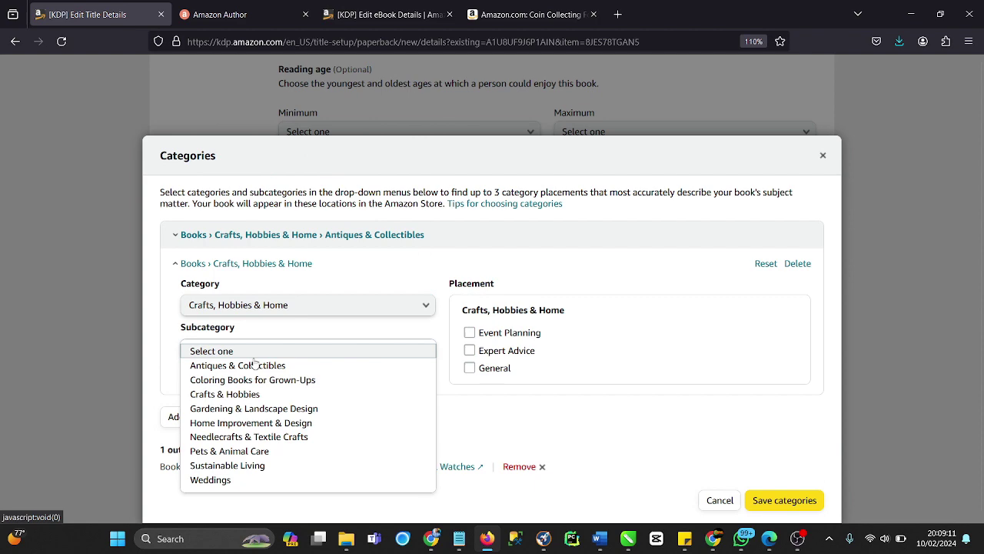
left_click(235, 396)
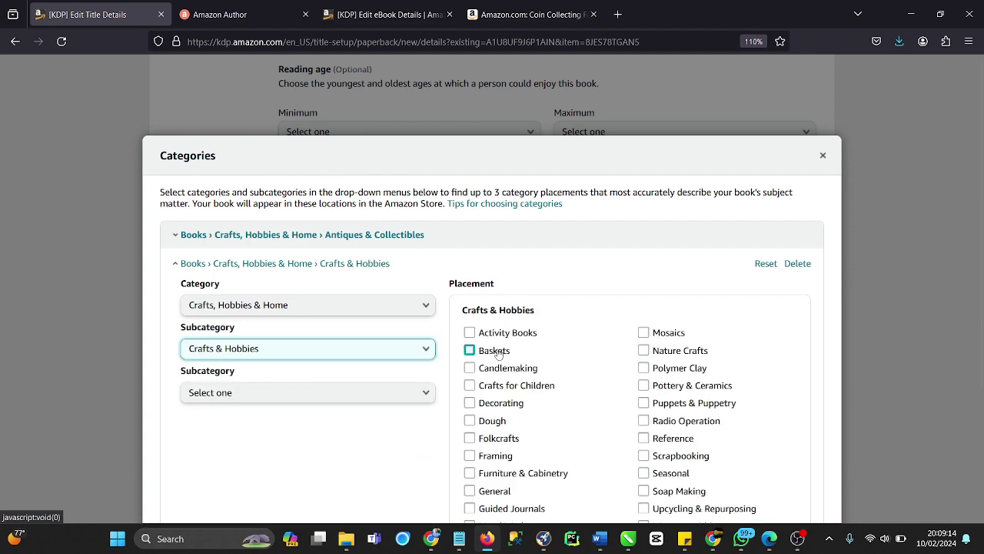
Look through the Crafts & Hobbies placements and further subcategories, and switch the second category's subcategory to Antiques & Collectibles
scroll(492, 384, "down", 1)
scroll(522, 392, "down", 1)
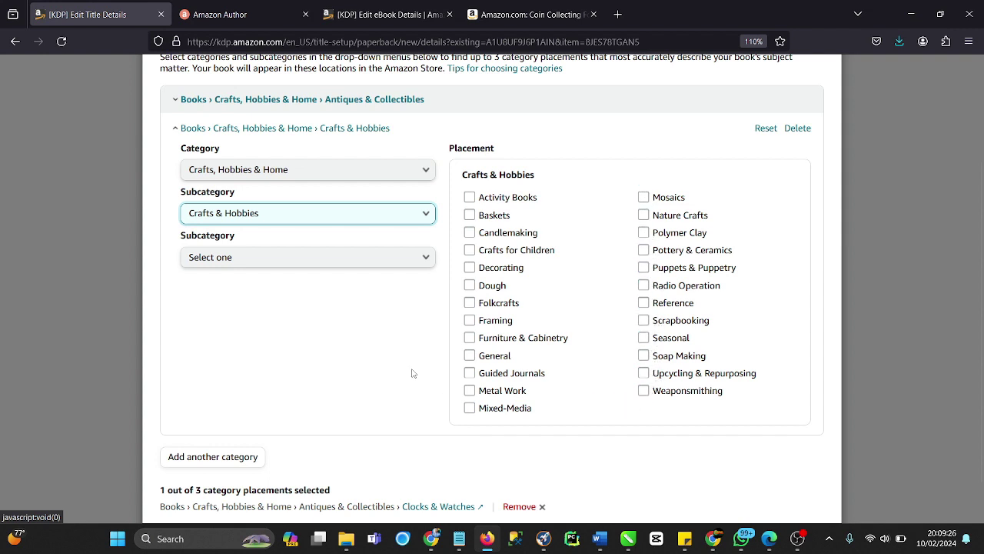
left_click(256, 251)
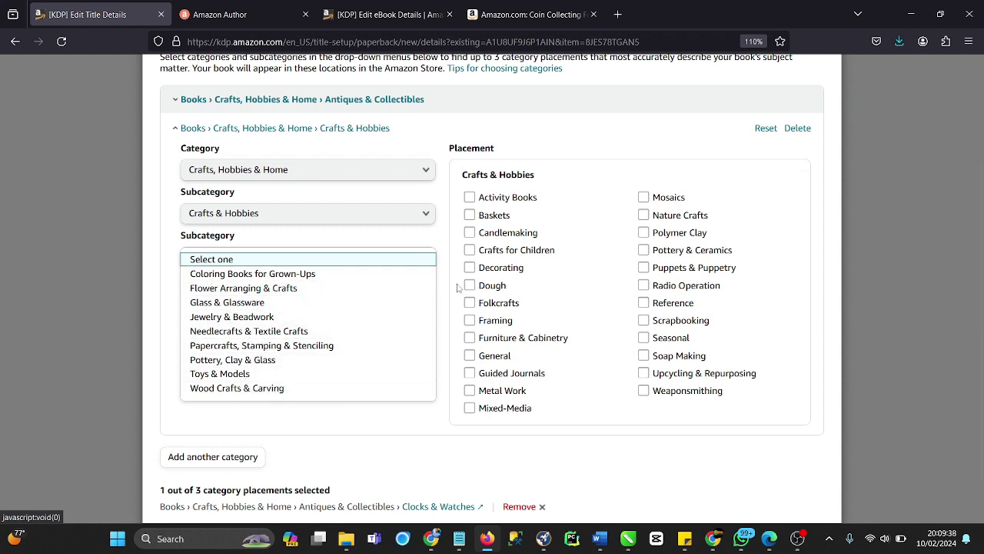
left_click(385, 425)
left_click(256, 218)
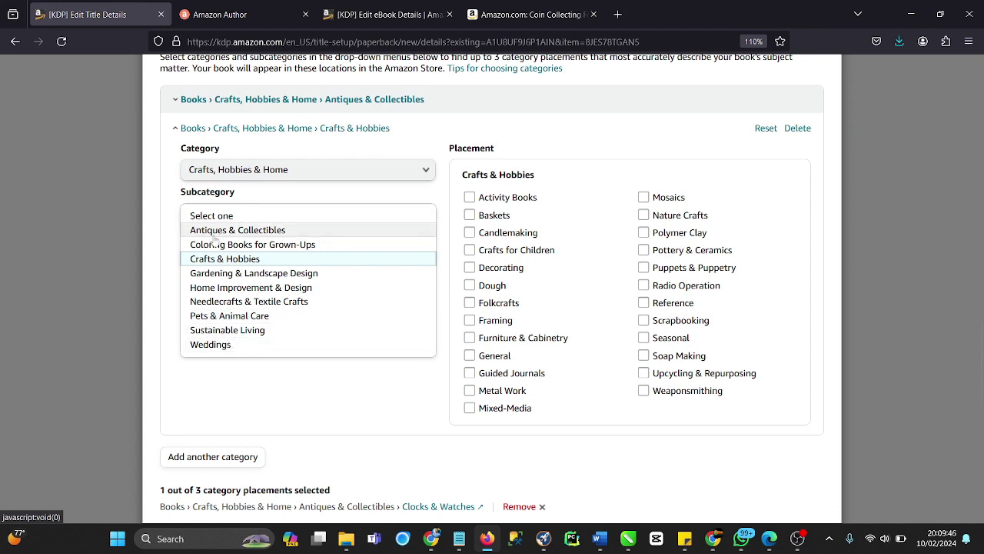
left_click(239, 230)
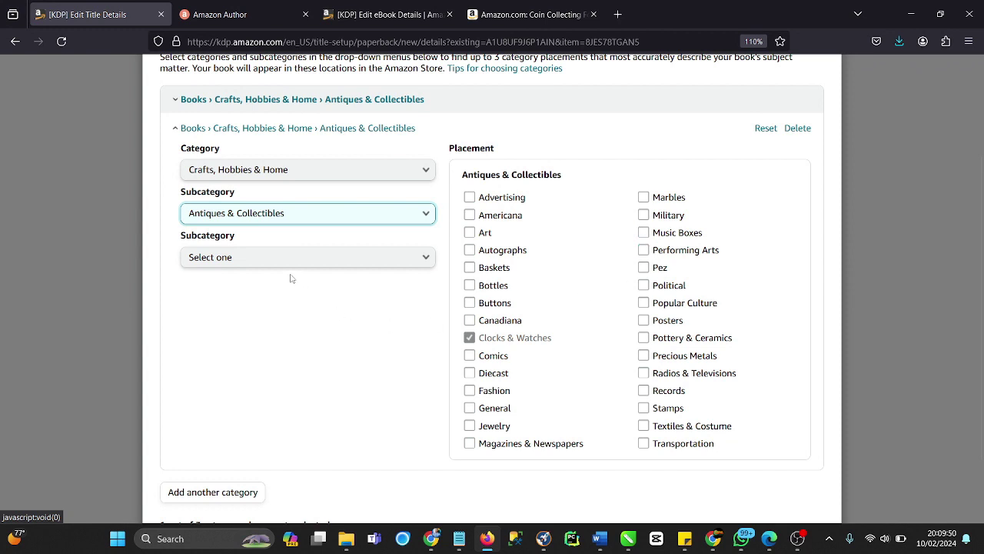
Switch to Publisher Rocket and analyze the competition for the keyword "coin value guide 2024 blue"
left_click(544, 538)
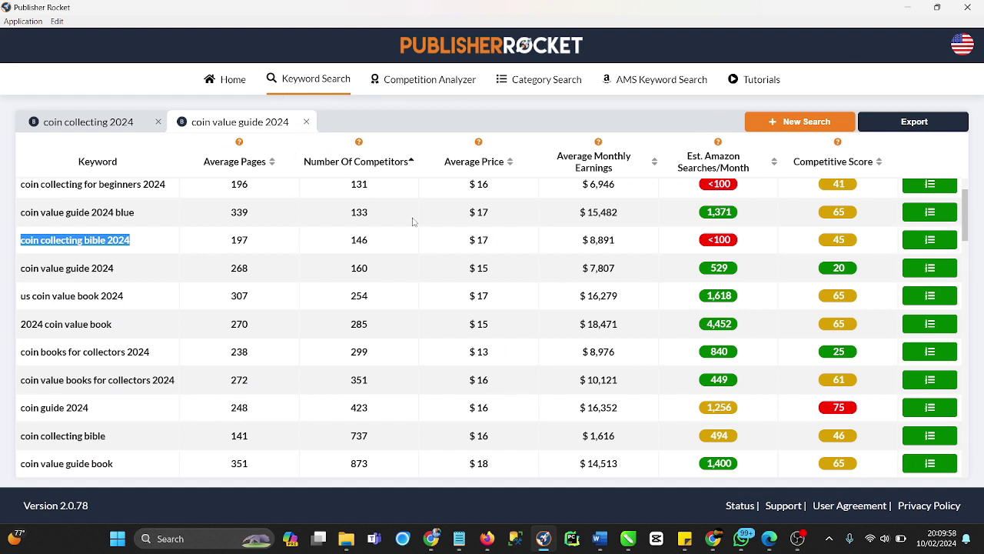
left_click(60, 213)
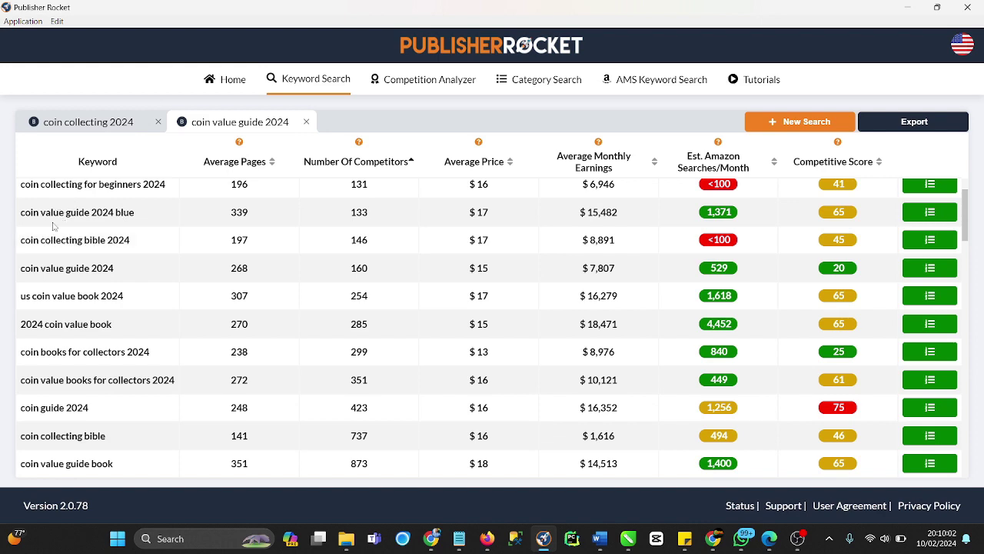
left_click(938, 213)
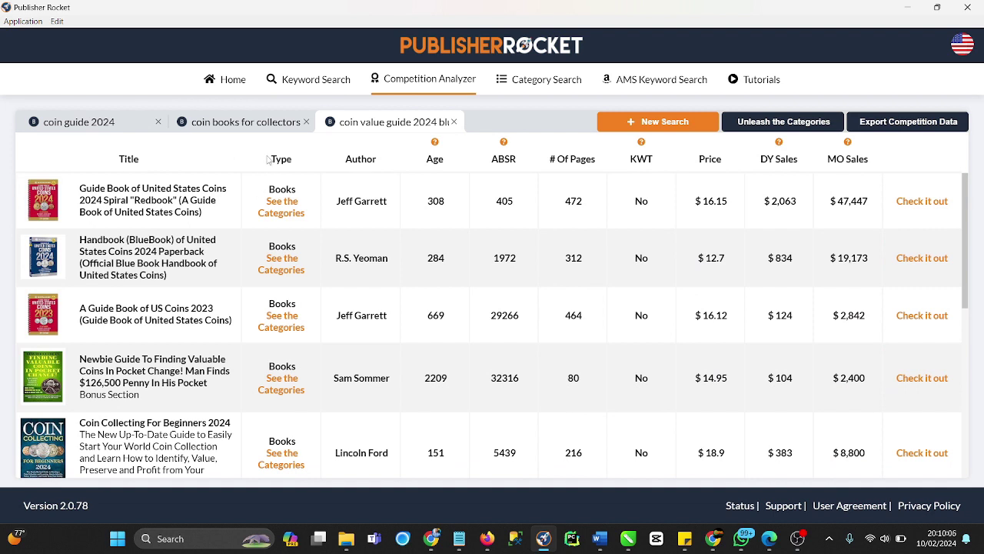
Check the categories and their sales-to-rank figures for the Guide Book of United States Coins 2024, and return to the competitor list
left_click_drag(280, 173, 288, 182)
left_click(257, 242)
left_click(278, 216)
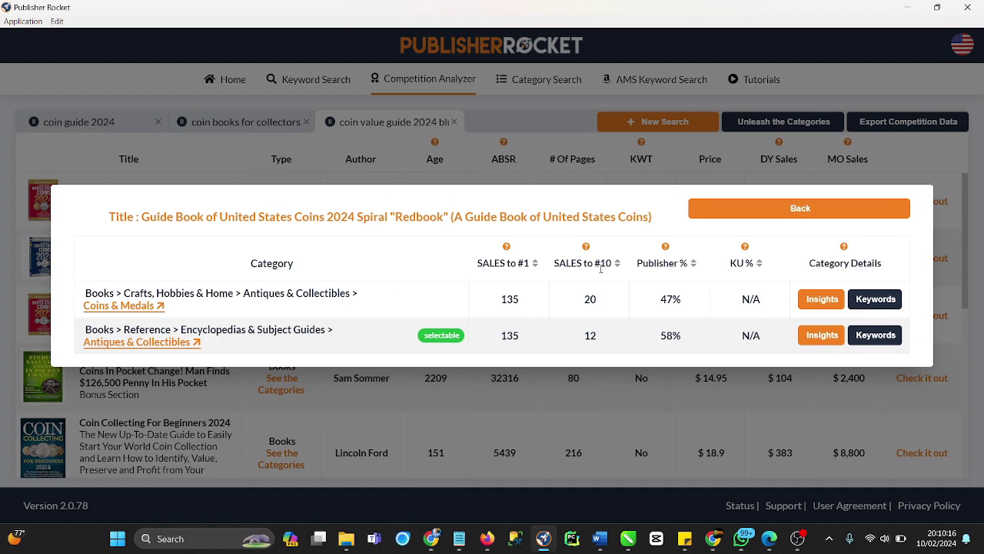
double_click(588, 335)
left_click(389, 333)
left_click(798, 215)
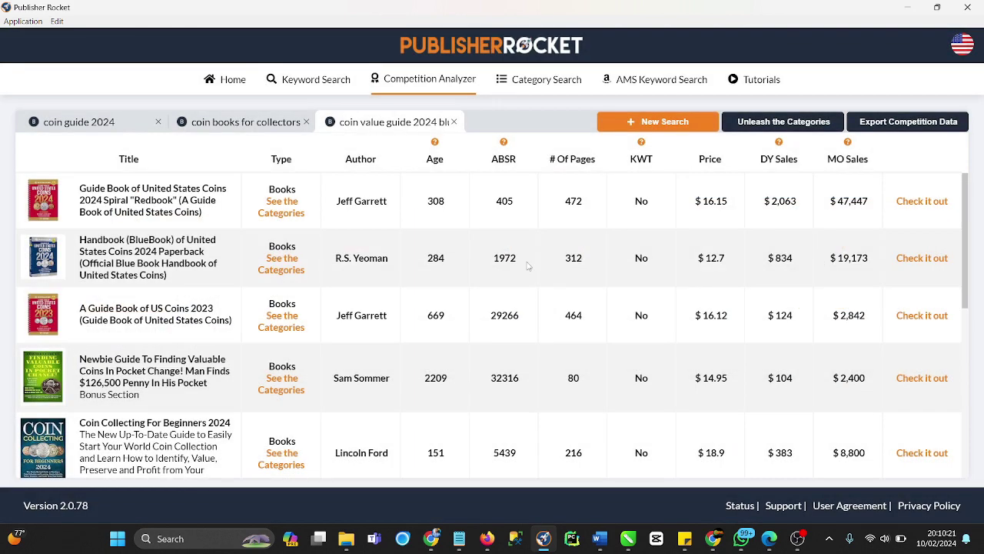
Compare the categories of the BlueBook handbook, the Newbie Guide To Finding Valuable Coins and Coin Collecting For Beginners 2024
left_click(287, 267)
left_click(768, 230)
scroll(319, 331, "down", 2)
scroll(308, 329, "down", 2)
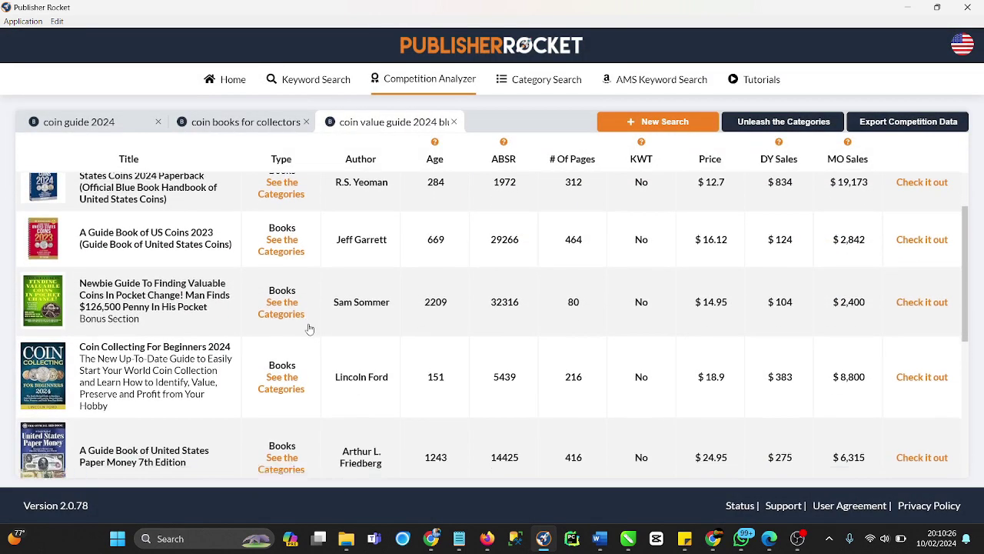
left_click(284, 260)
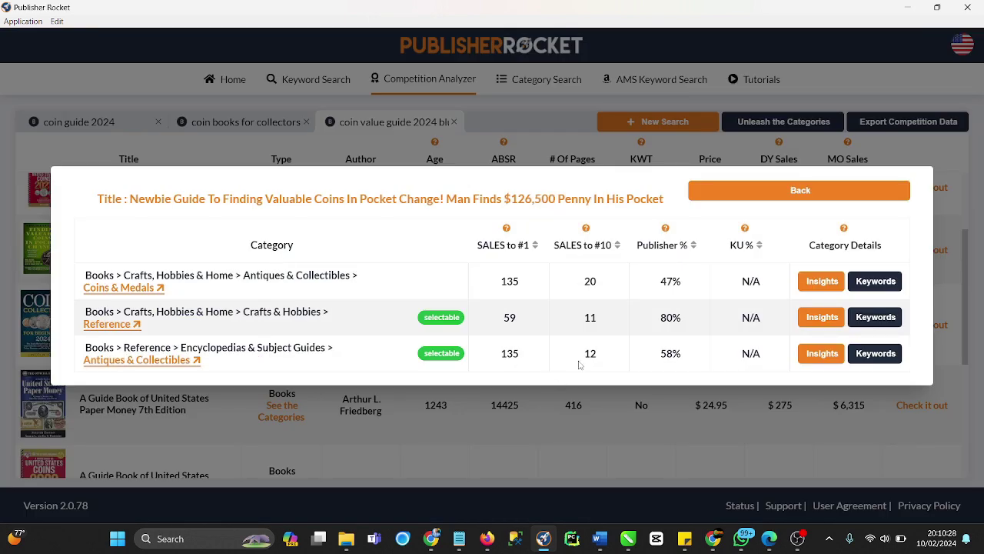
left_click(766, 192)
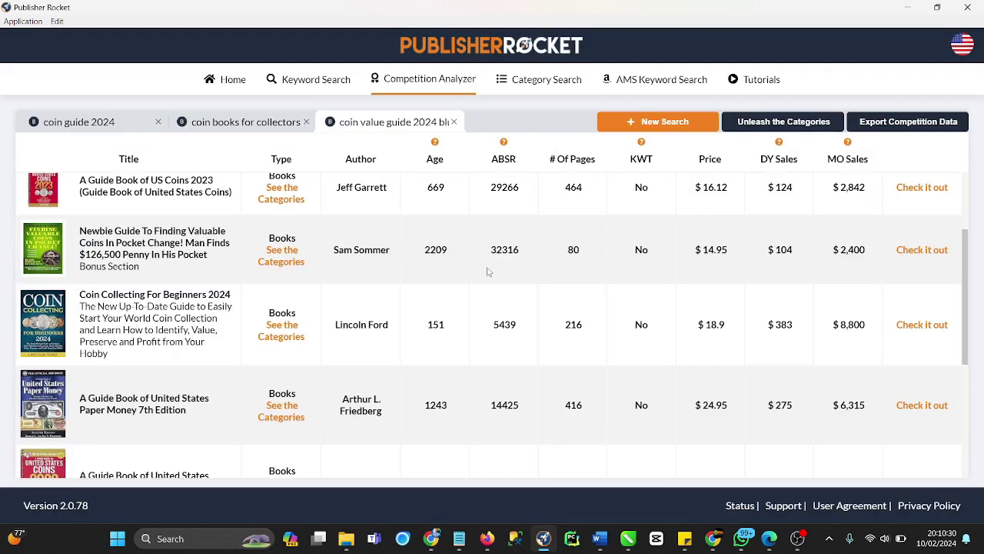
left_click(288, 338)
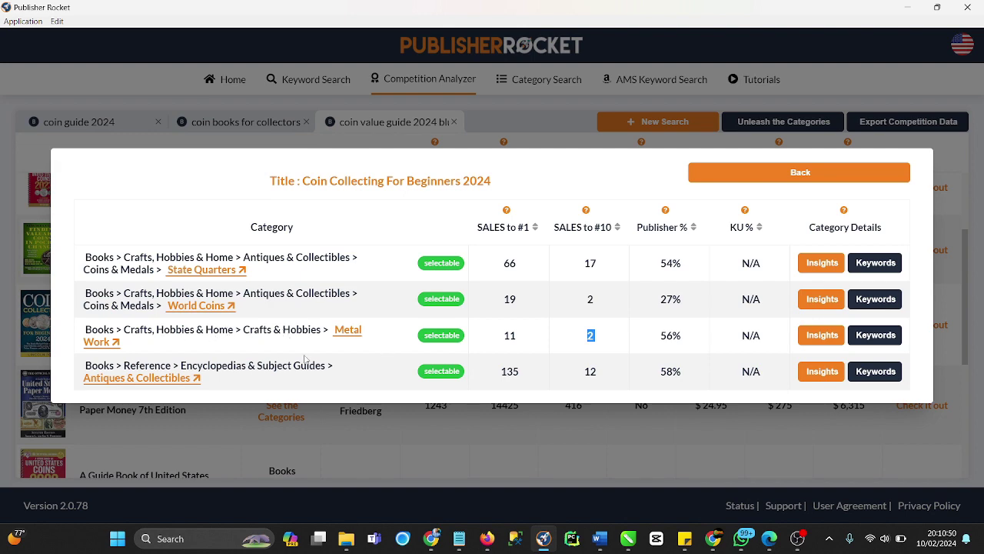
Switch back to KDP in Firefox, set the second category's subcategory to Crafts & Hobbies and select the Metal Work placement
left_click(487, 538)
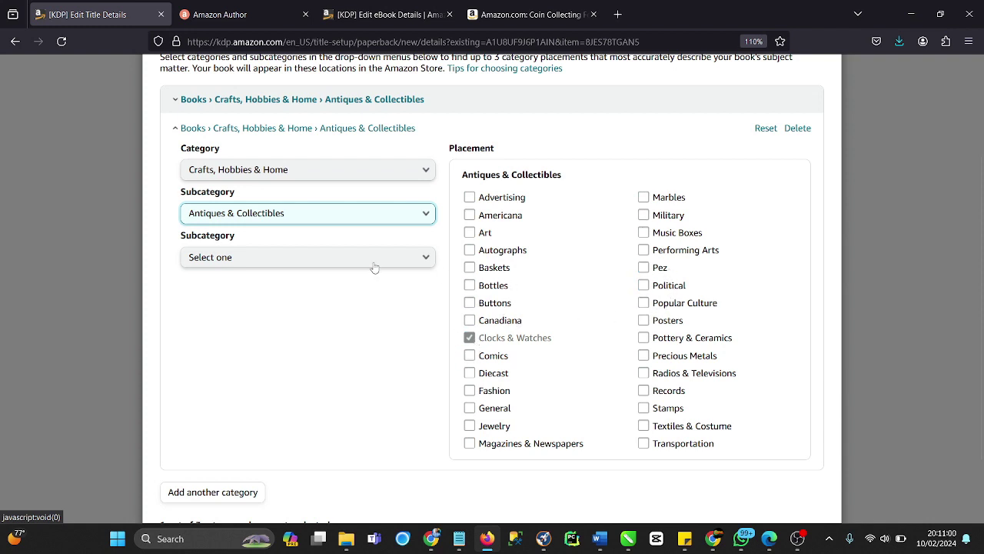
left_click(330, 215)
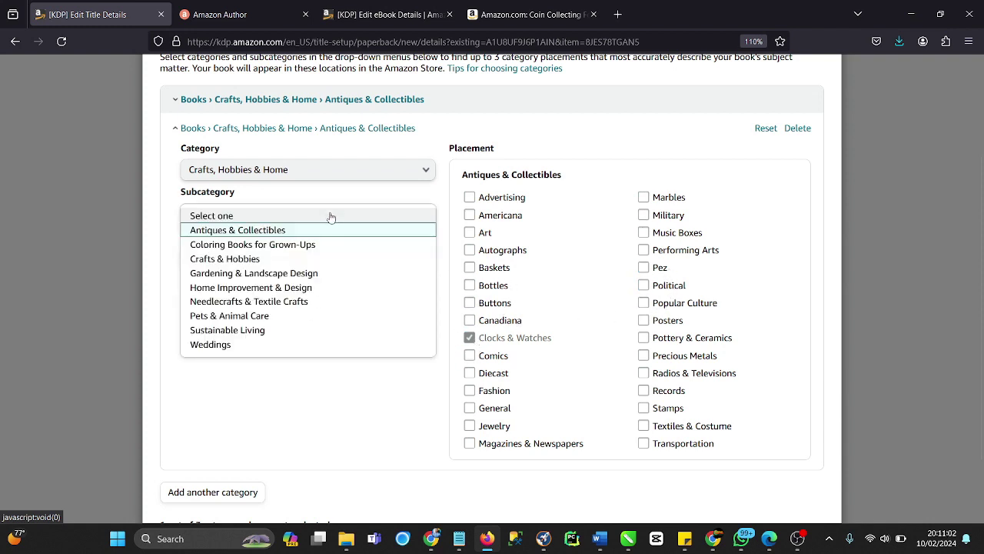
left_click(253, 259)
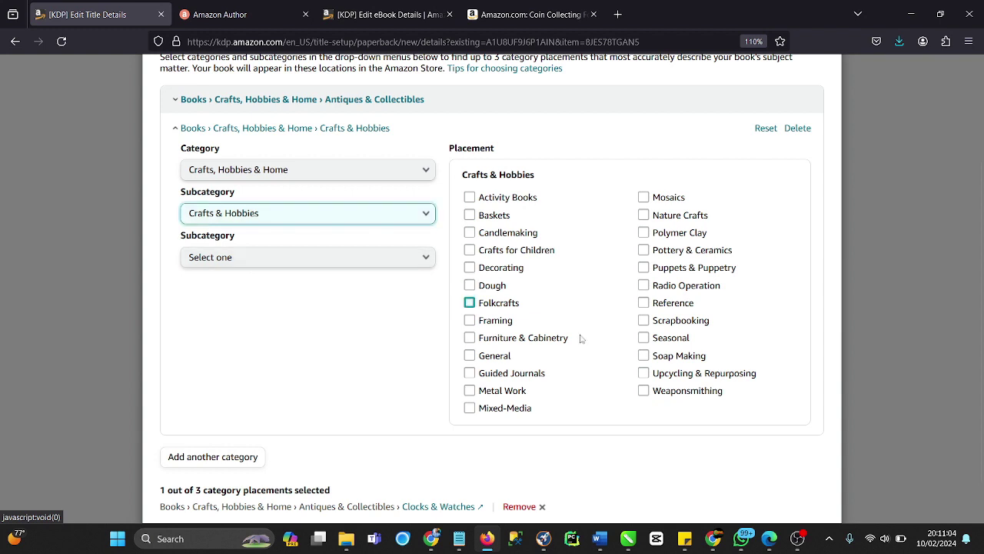
left_click(470, 391)
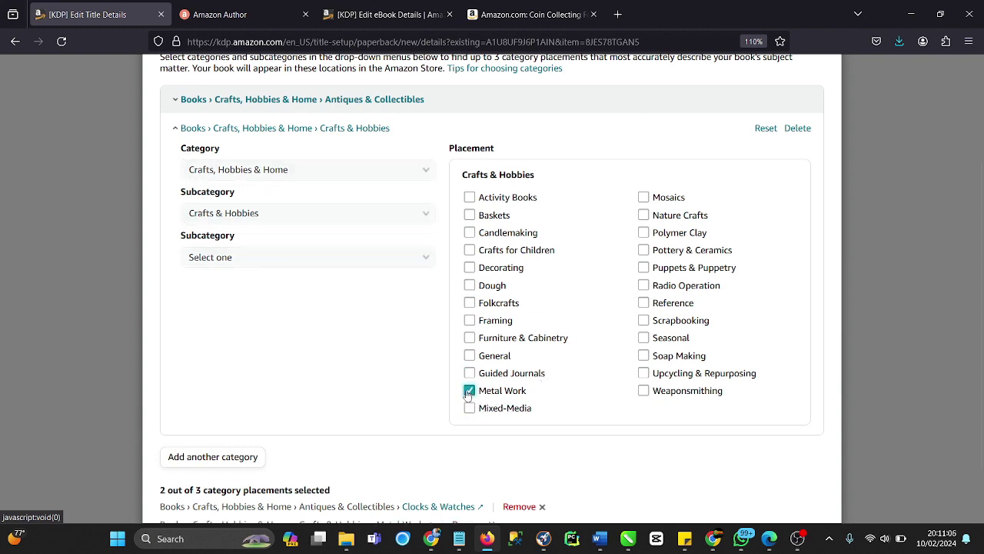
scroll(453, 390, "down", 1)
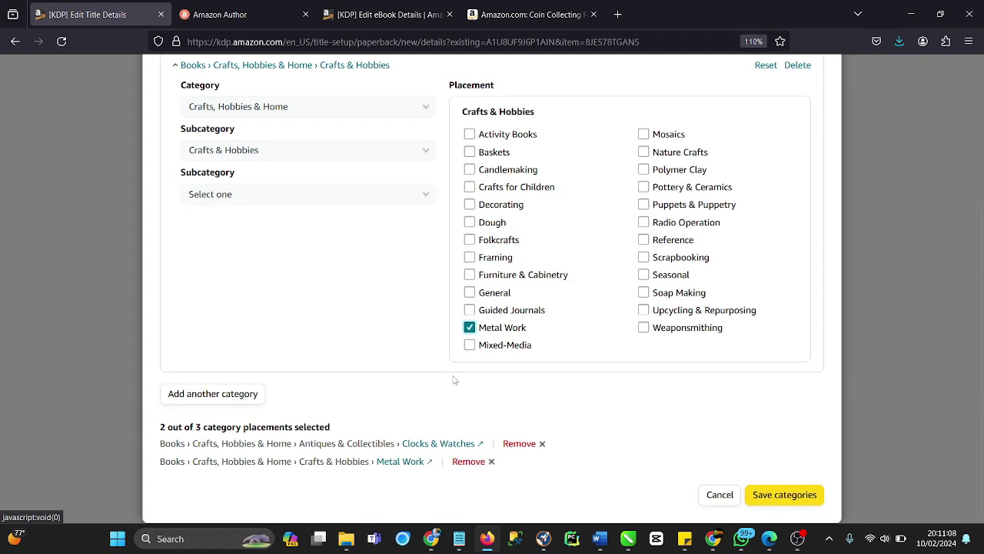
Switch to Publisher Rocket and check the categories of A Guide Book of United States Paper Money 7th Edition
left_click(534, 538)
left_click(522, 434)
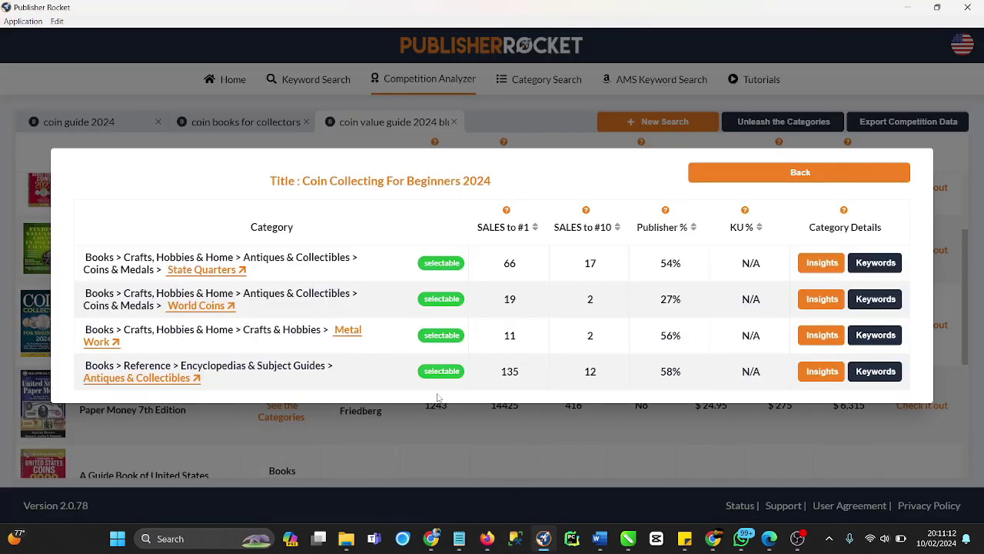
left_click(777, 175)
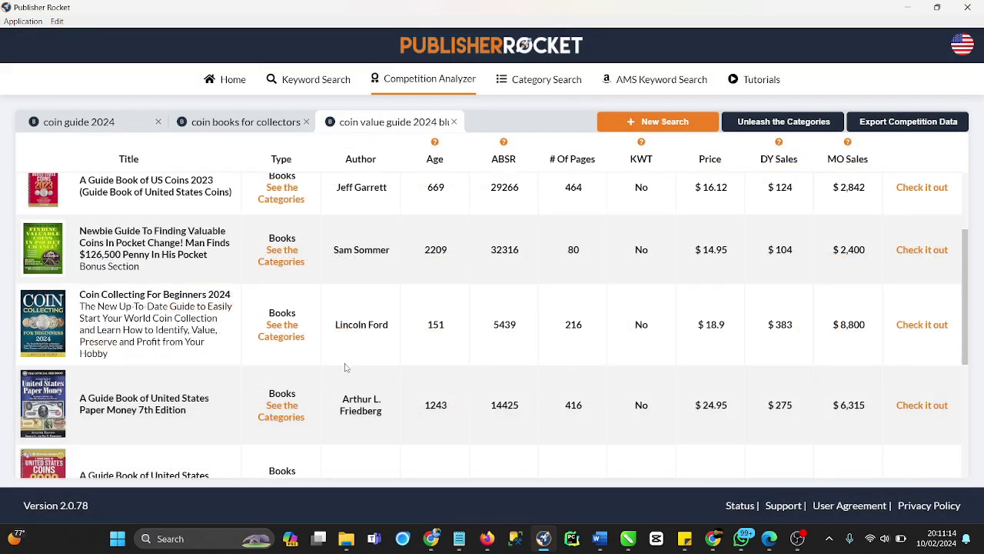
scroll(345, 367, "down", 2)
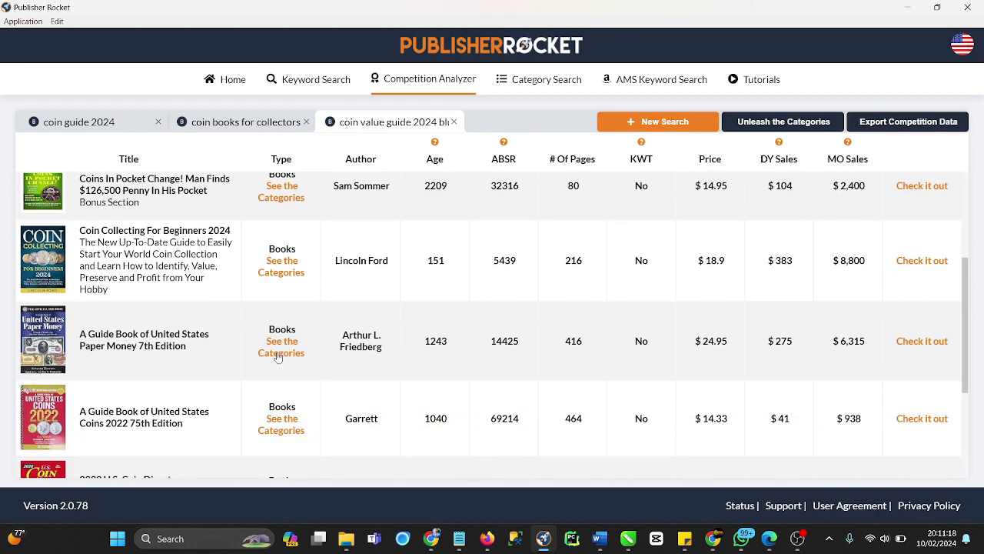
left_click(279, 353)
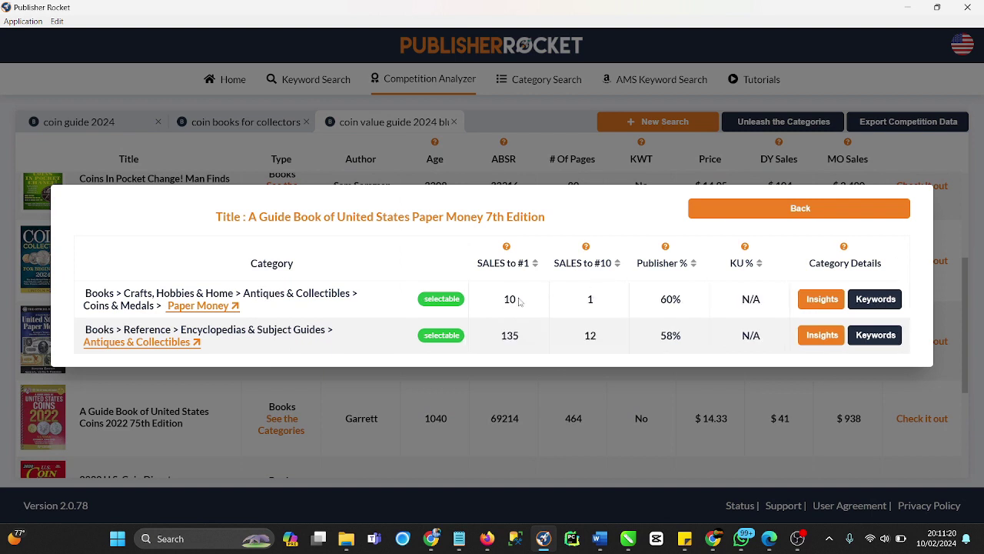
left_click_drag(587, 300, 597, 306)
Switch back to KDP in Firefox and add a third category under Crafts, Hobbies & Home
left_click(487, 538)
scroll(390, 234, "up", 2)
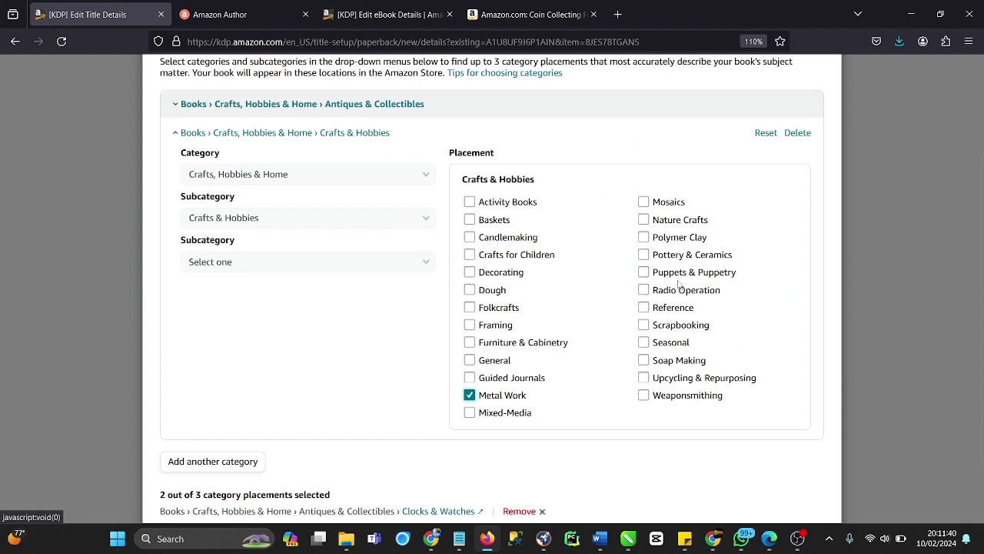
scroll(661, 296, "down", 2)
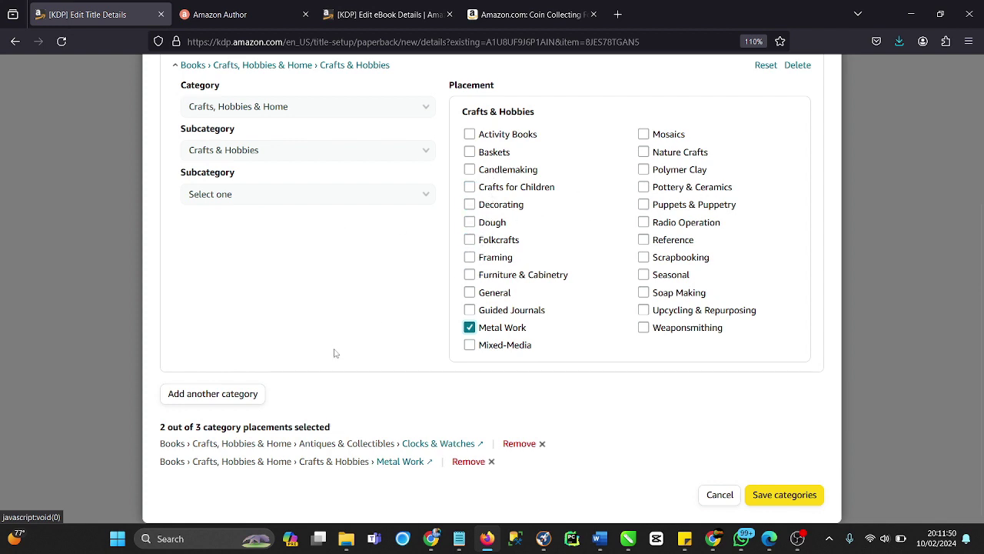
left_click(241, 399)
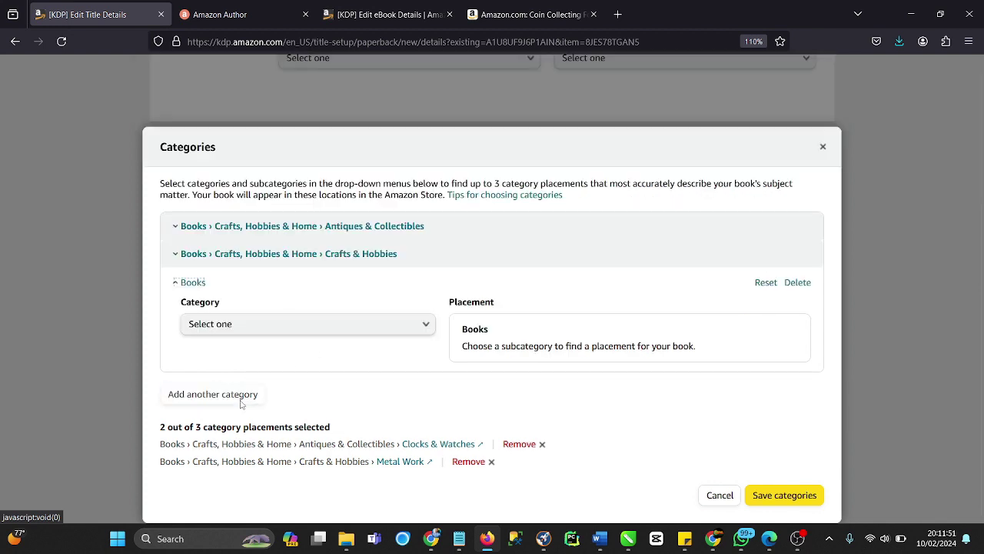
left_click(376, 325)
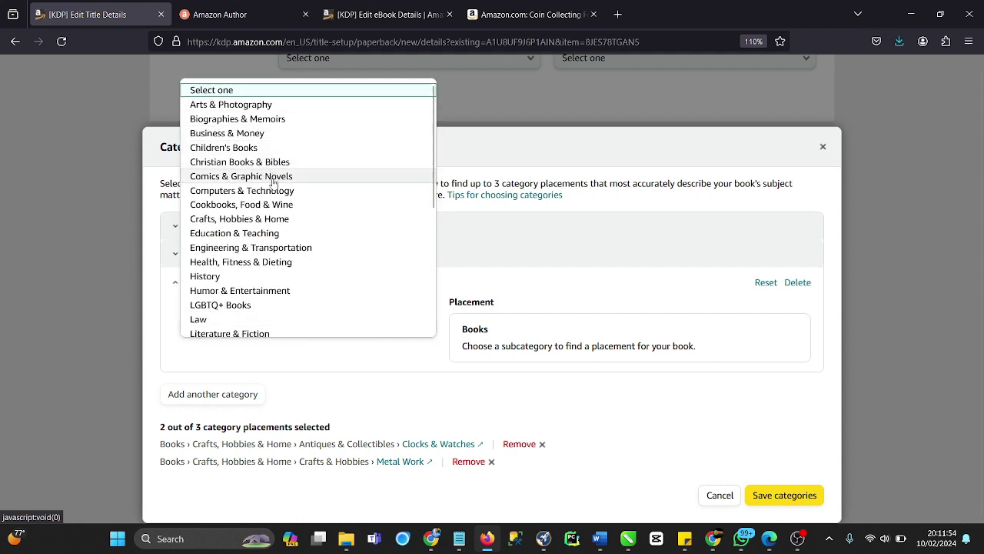
left_click(231, 218)
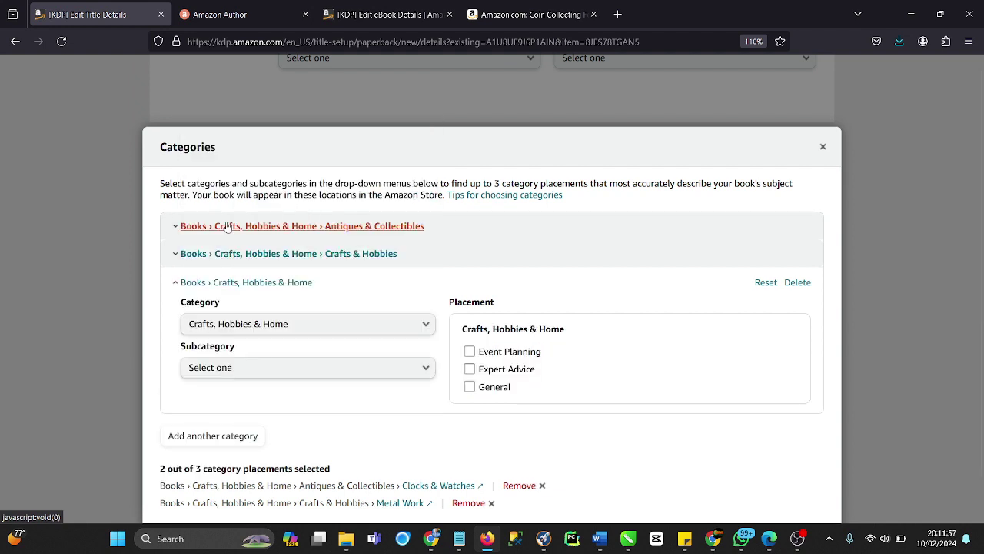
Set the third category's subcategories to Antiques & Collectibles and Antiques Care & Reference, and select the Care & Restoration placement
left_click(293, 369)
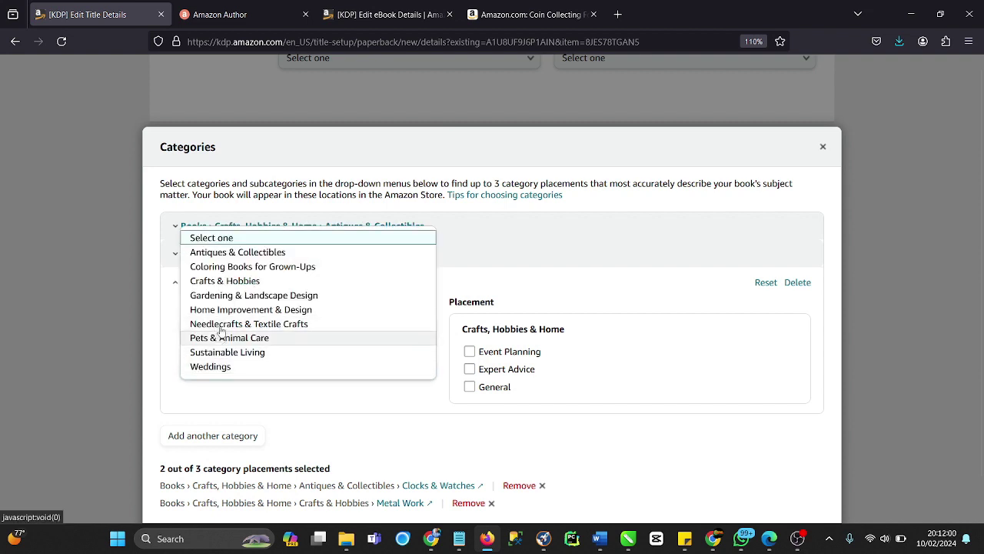
left_click(231, 252)
scroll(525, 300, "down", 2)
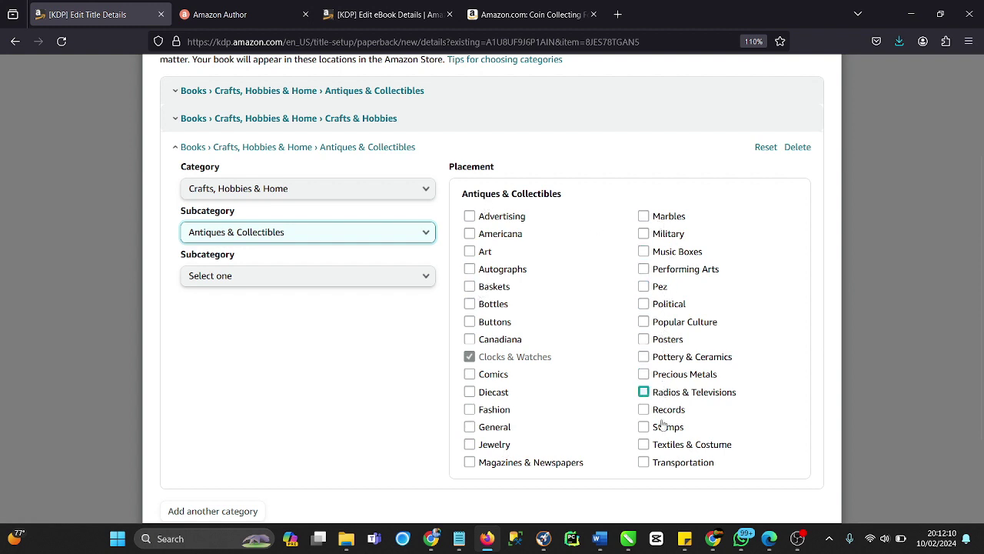
left_click(321, 277)
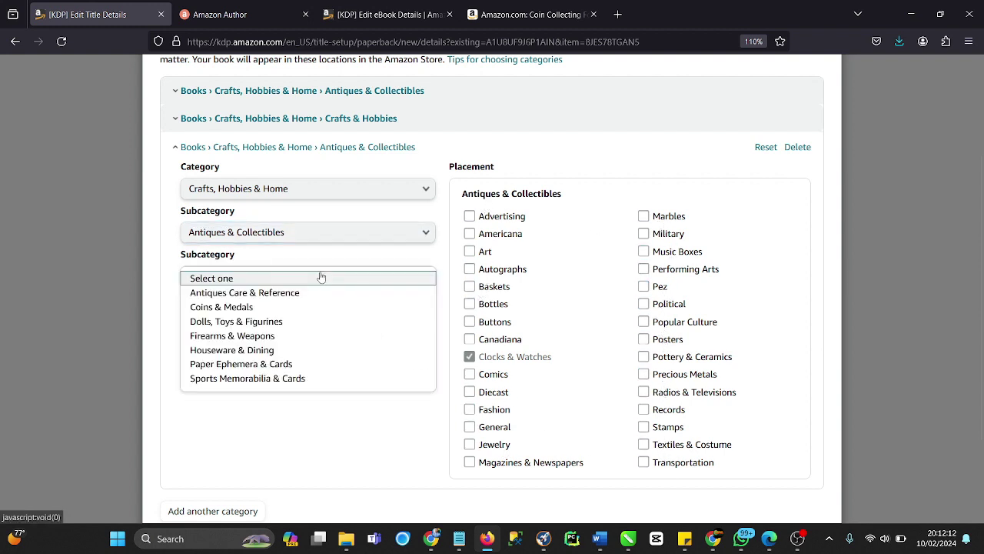
left_click(266, 296)
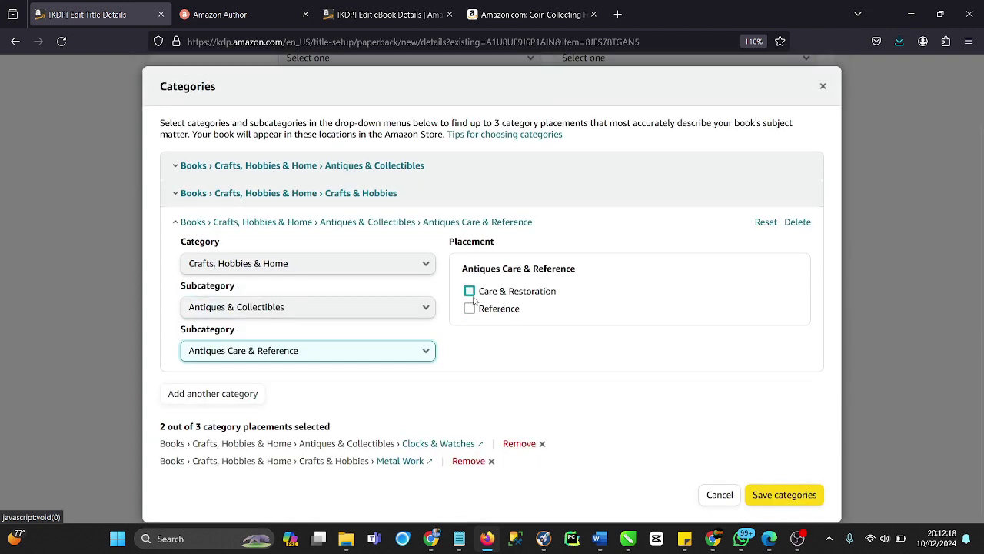
left_click(469, 292)
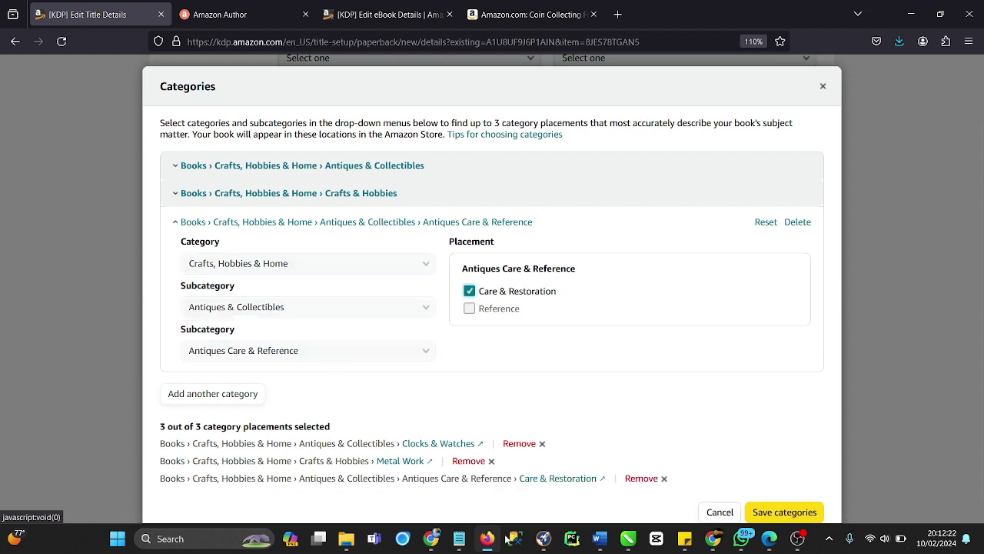
Close the paper money book's category list in Publisher Rocket, then return to KDP in Firefox and save the category placements
left_click(543, 538)
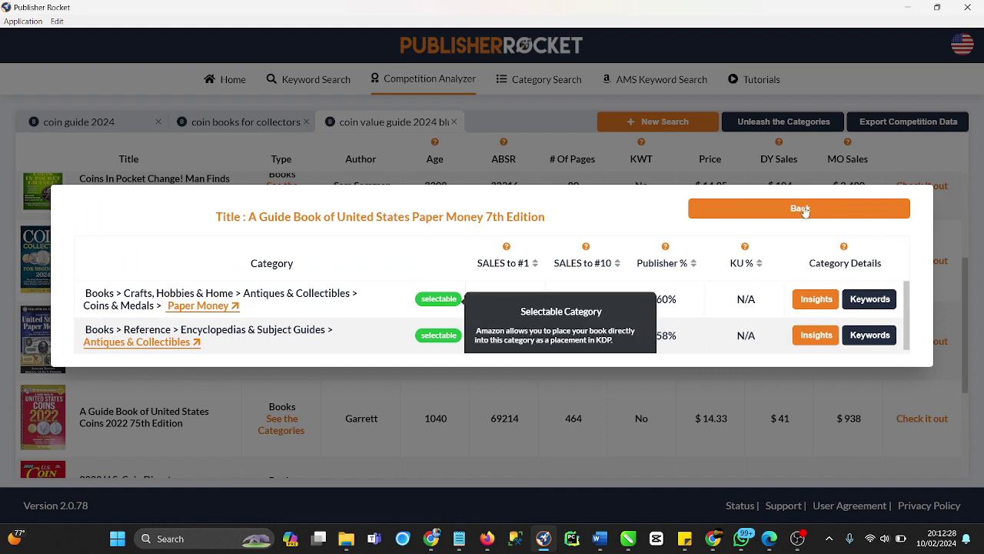
left_click(772, 216)
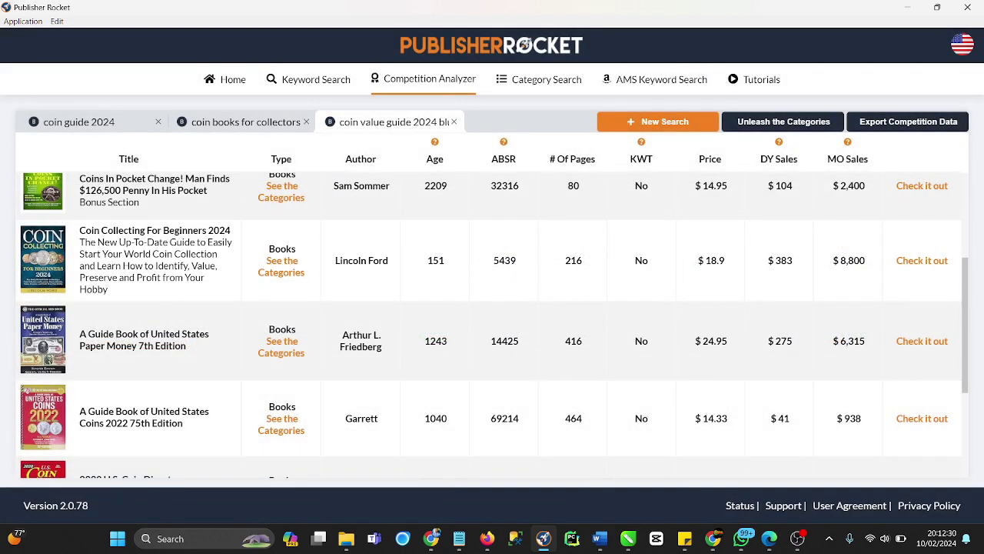
left_click(486, 538)
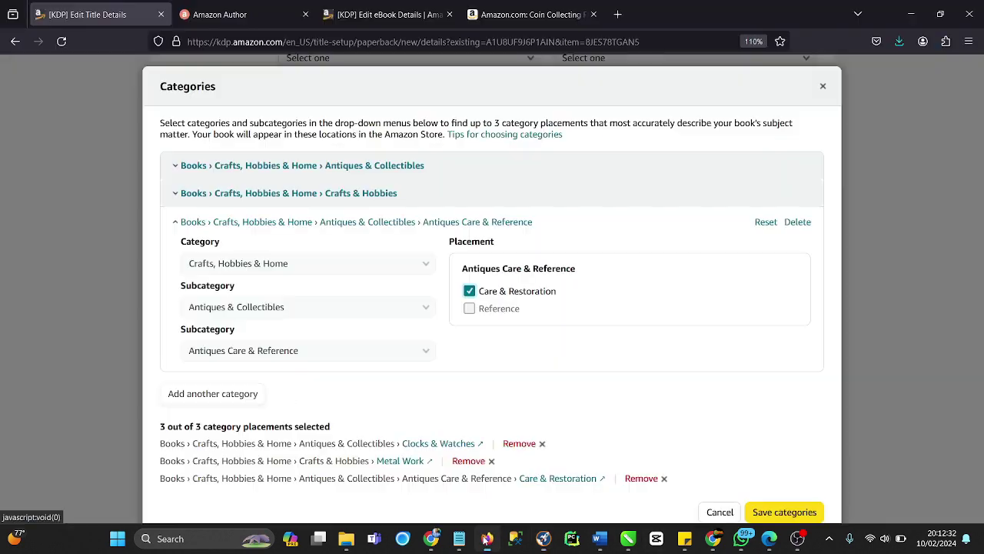
scroll(276, 319, "down", 1)
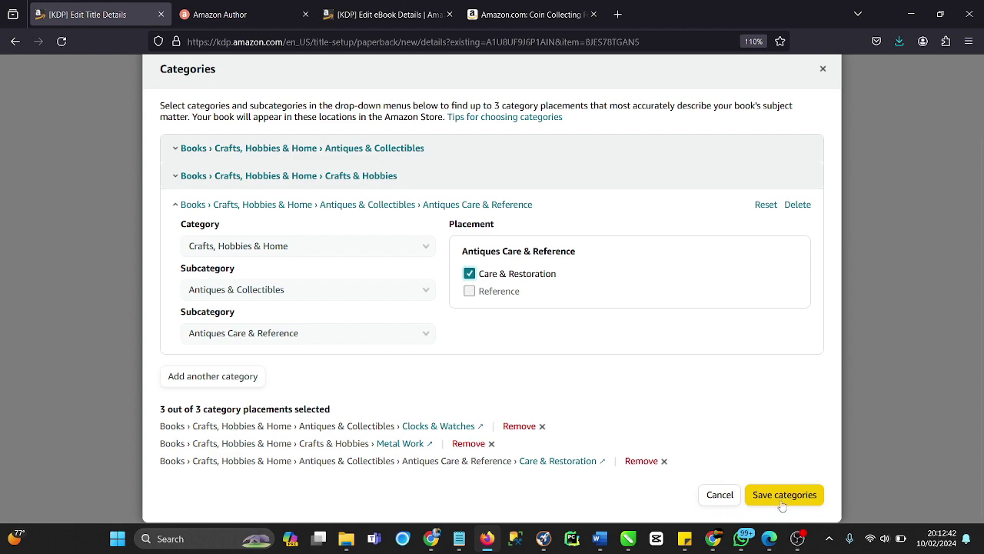
left_click(754, 494)
Review the categories, keywords, publication date and release date settings on the paperback details page
scroll(442, 292, "down", 2)
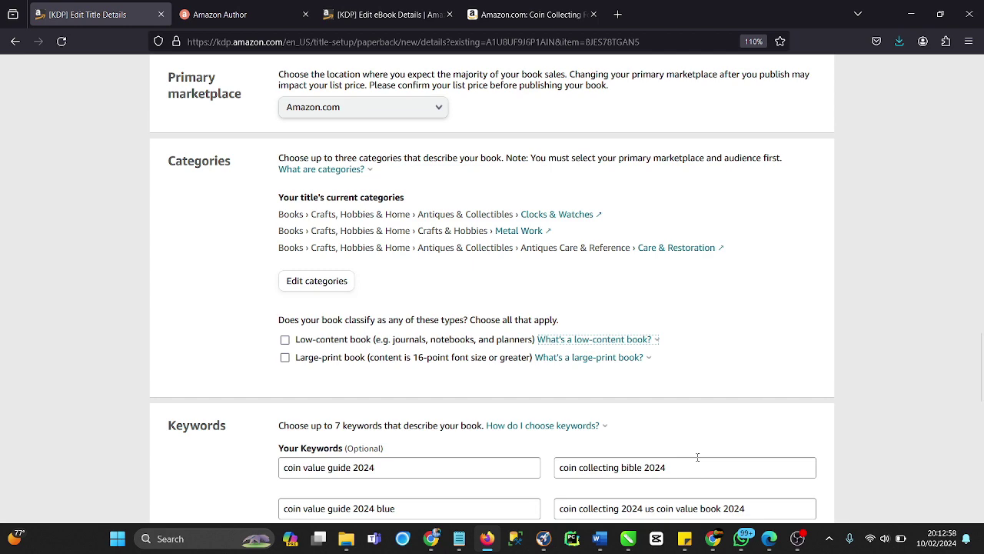
scroll(562, 458, "down", 5)
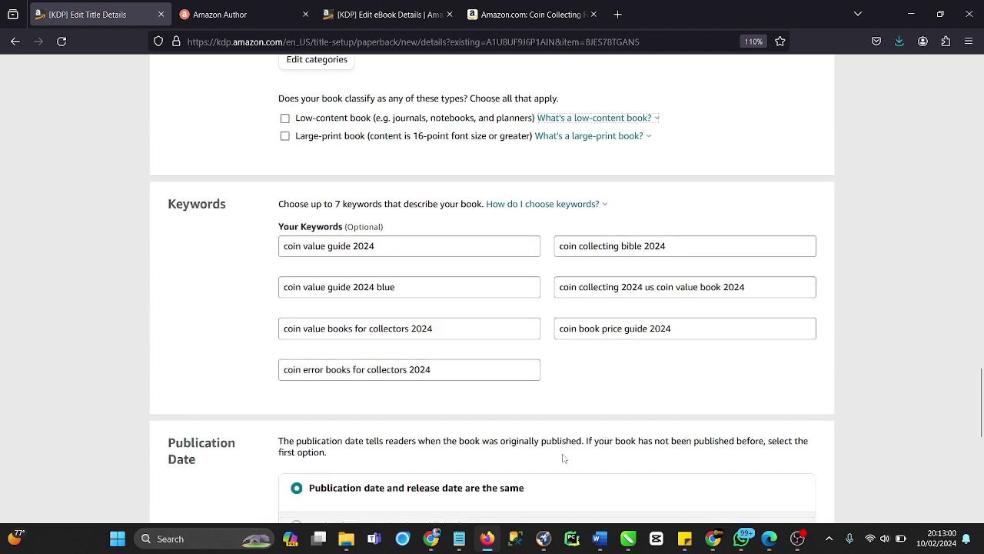
scroll(538, 207, "up", 2)
scroll(531, 193, "down", 2)
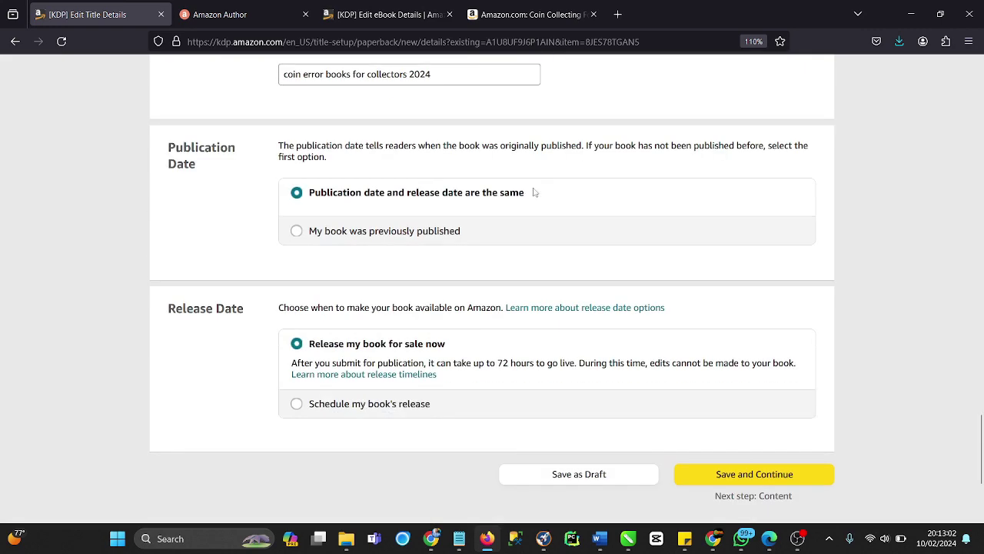
scroll(532, 193, "down", 2)
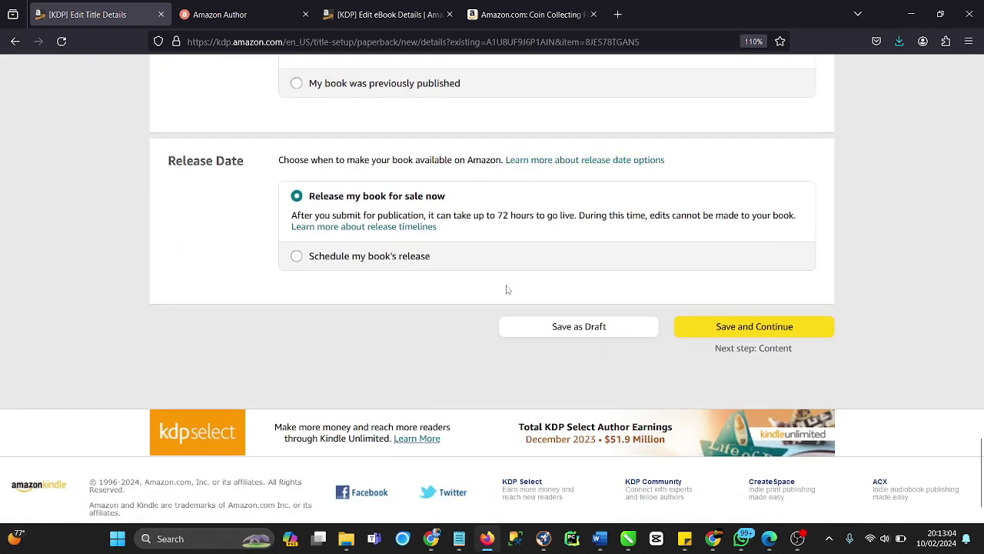
scroll(508, 296, "down", 1)
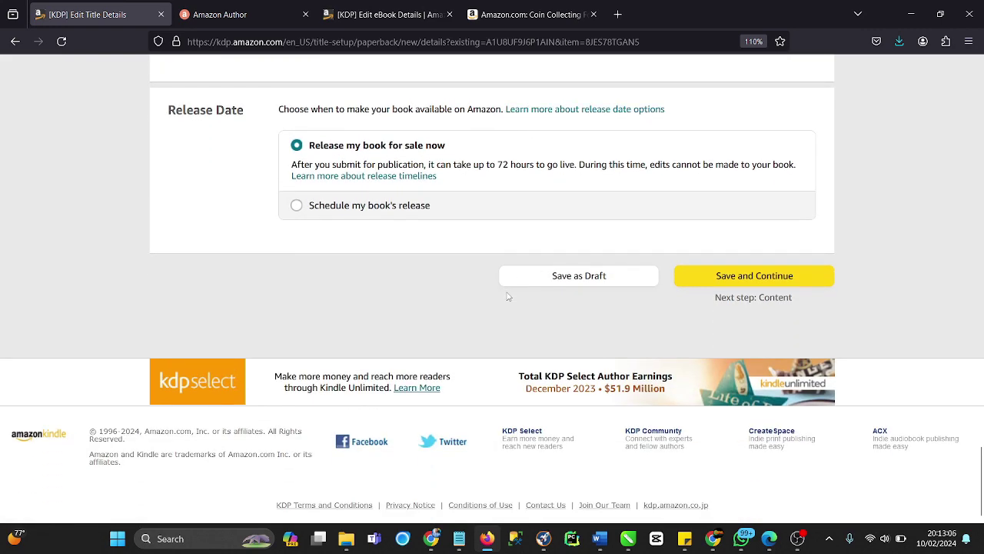
scroll(507, 296, "up", 2)
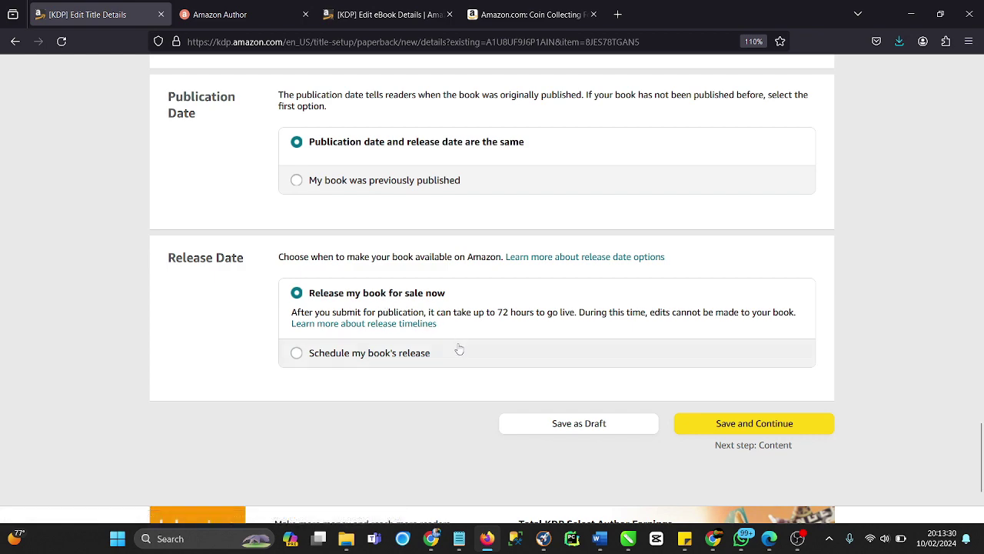
scroll(461, 350, "up", 2)
scroll(723, 423, "up", 6)
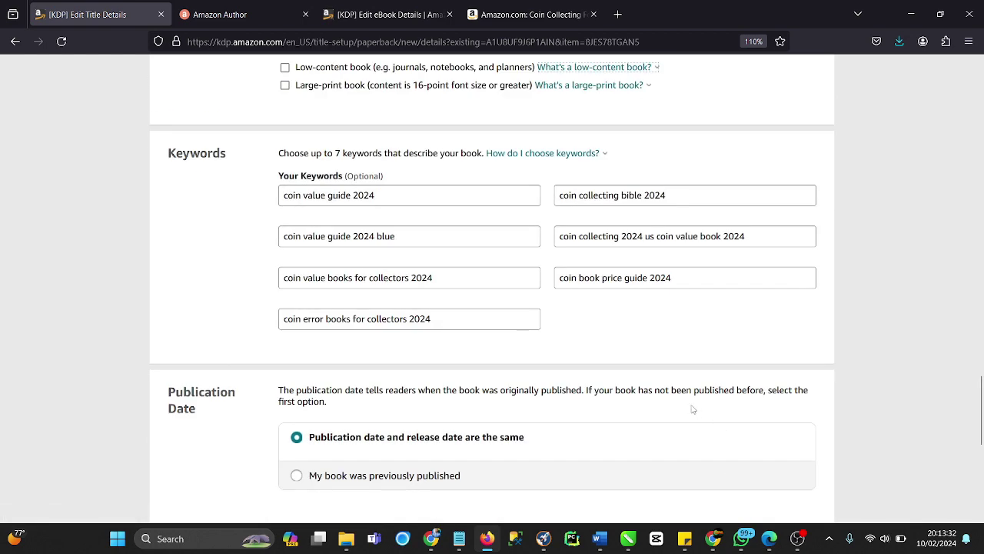
Save the paperback details, continue to the content page and assign a free KDP ISBN to the book
scroll(696, 411, "down", 8)
left_click(697, 430)
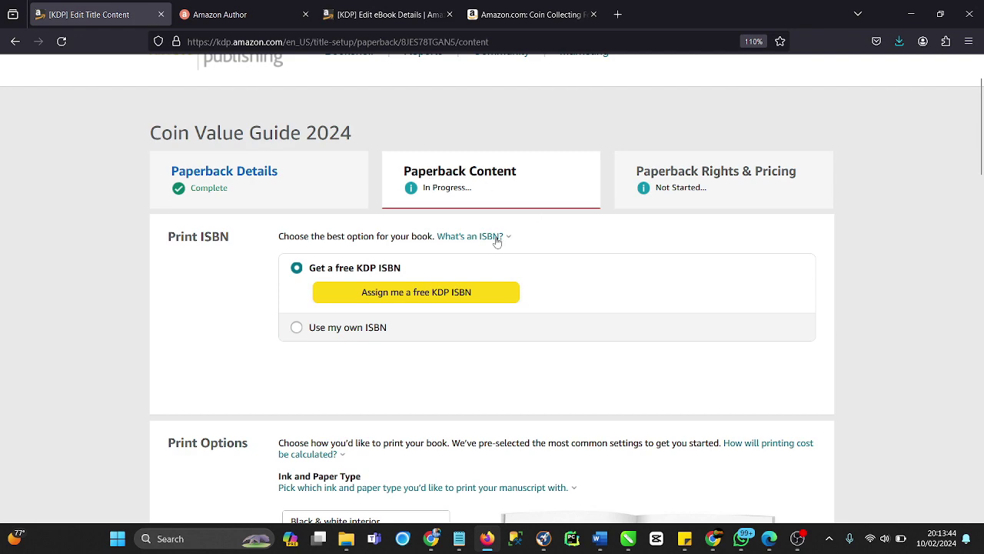
left_click(346, 295)
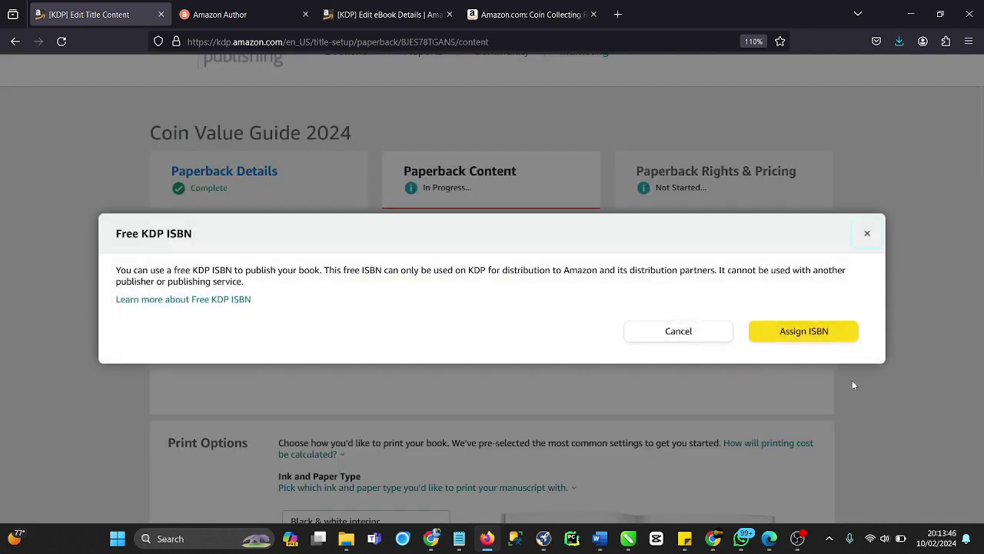
left_click(832, 340)
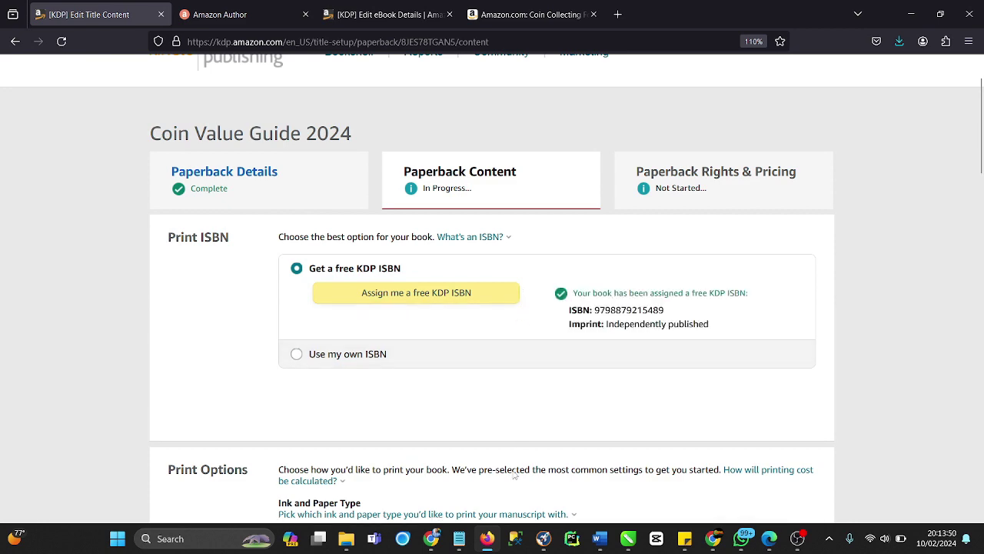
Switch to the manuscript in Word and save it as Coin Value Guide 2024 Manuscript.pdf in the Coin value guide 2024 Folder
mouse_move(602, 543)
left_click(603, 483)
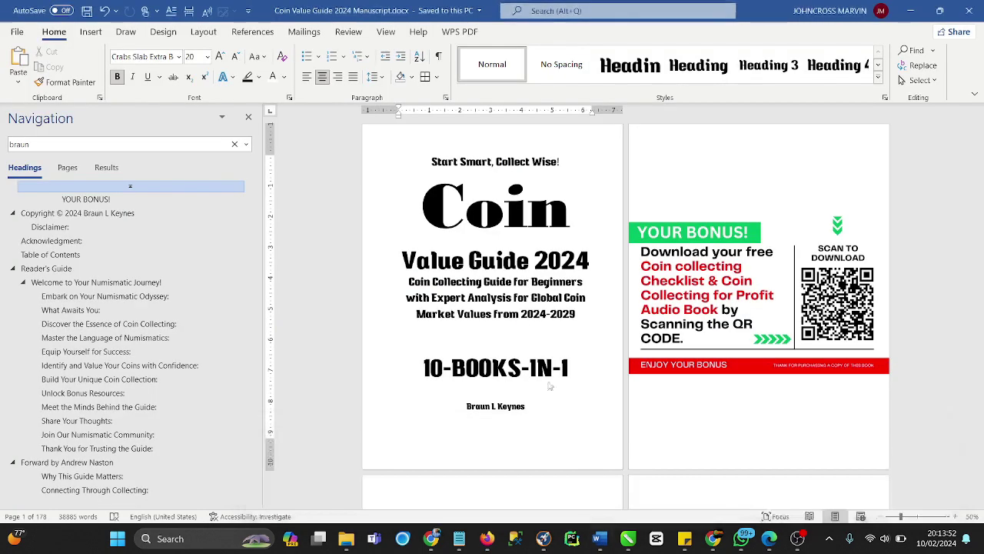
scroll(508, 297, "down", 7)
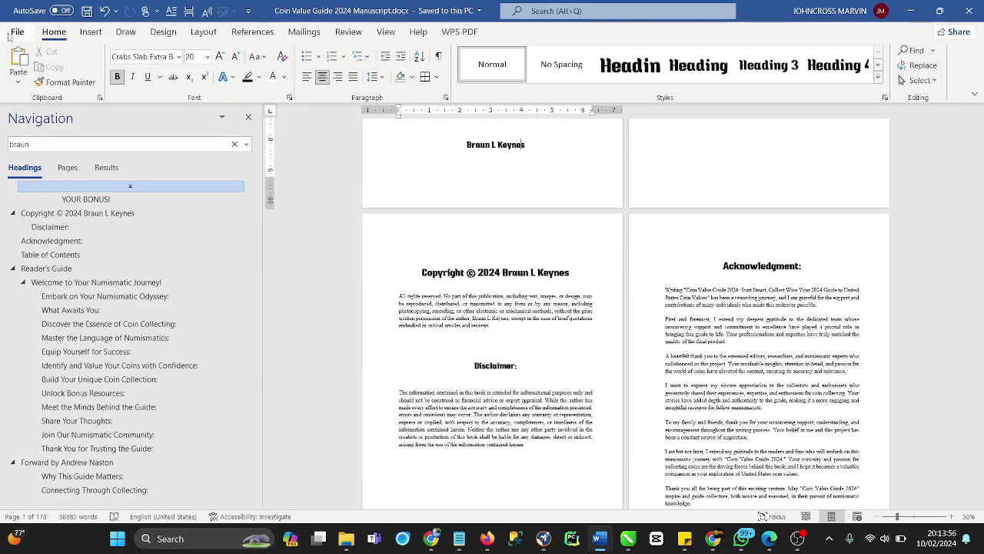
left_click(17, 32)
left_click(39, 204)
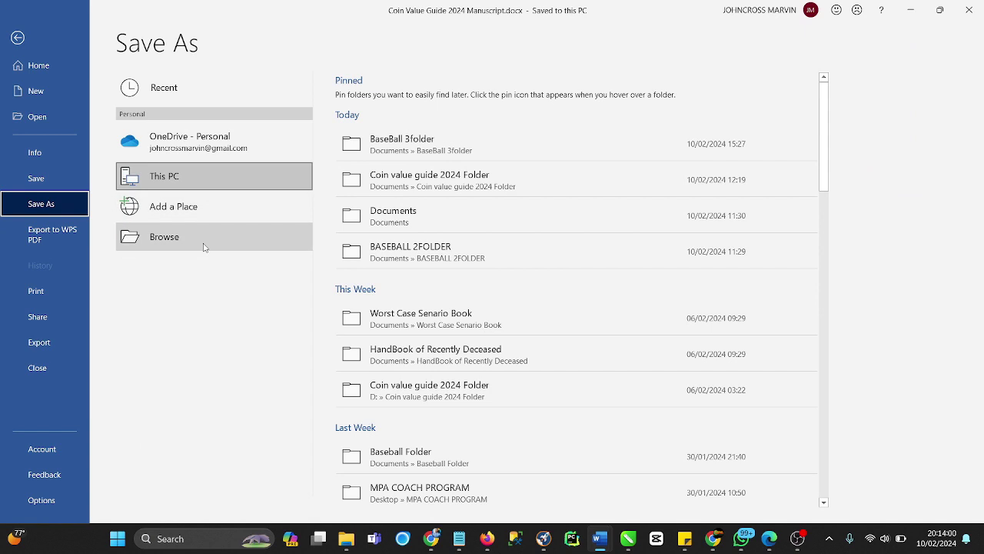
left_click(440, 179)
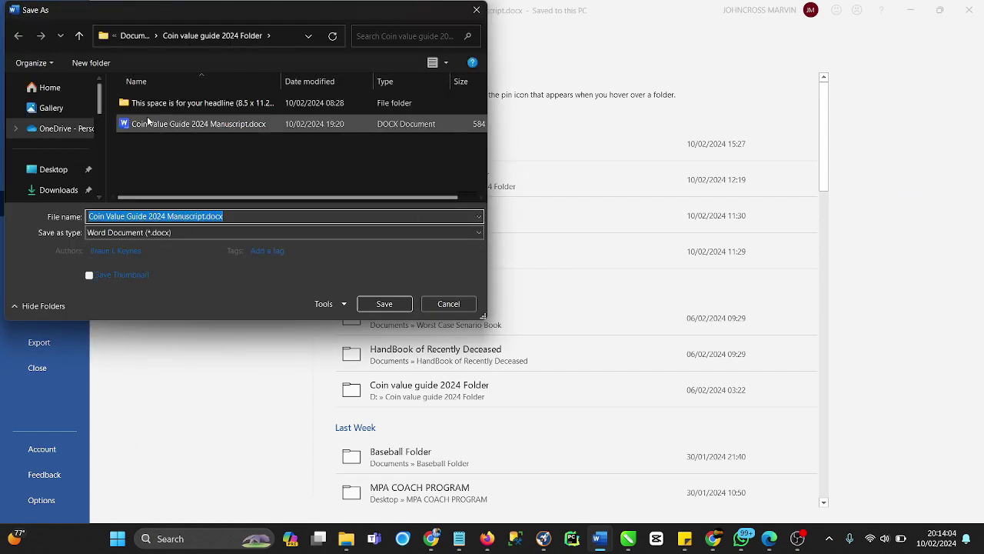
left_click(188, 236)
left_click(114, 307)
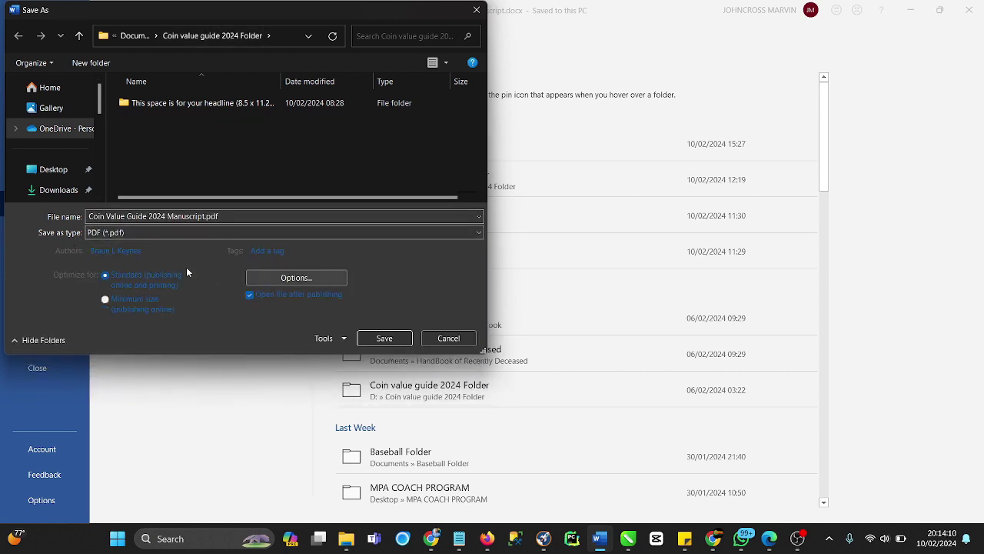
left_click(382, 338)
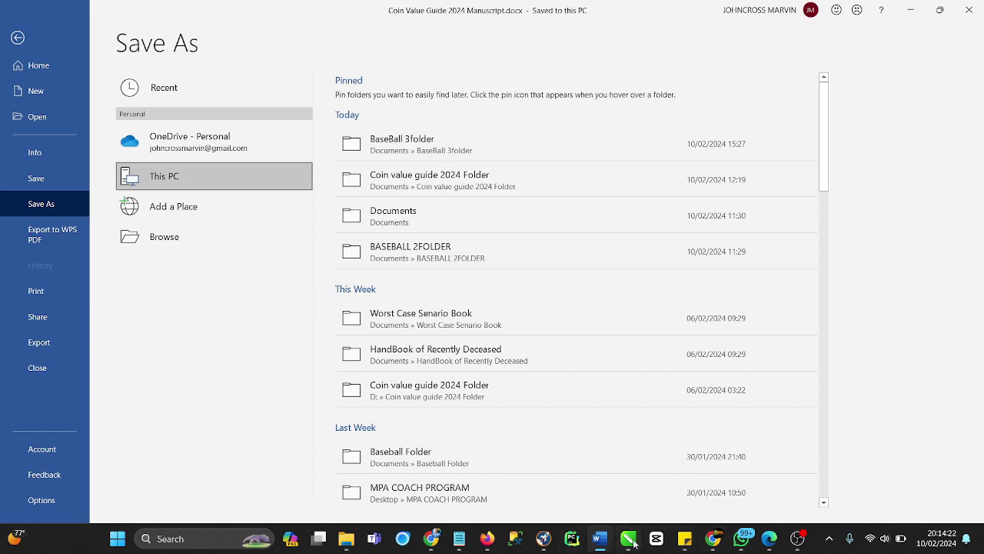
key("Escape")
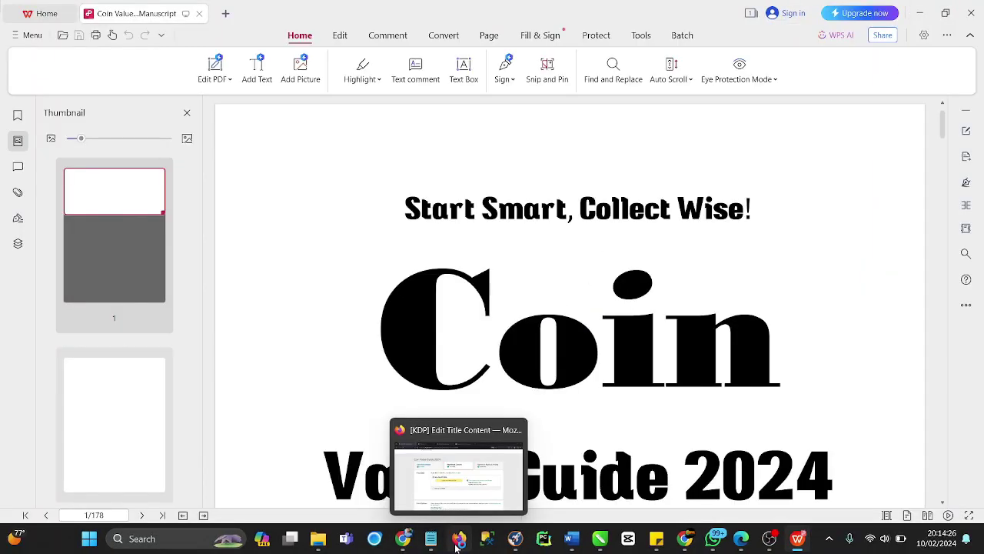
Return to KDP in Firefox and set the ink and paper type to Black & white interior with cream paper
left_click(461, 534)
scroll(453, 292, "down", 3)
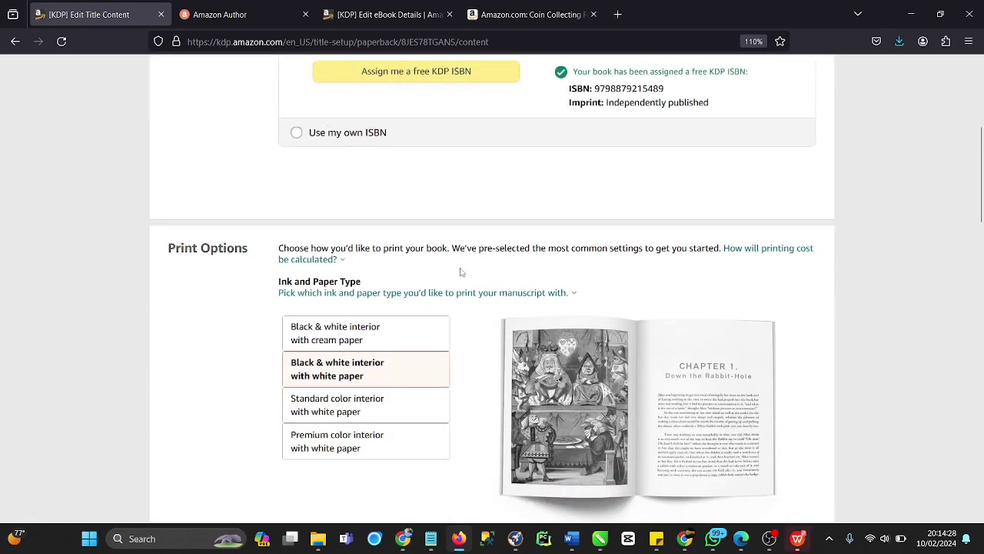
scroll(421, 168, "up", 1)
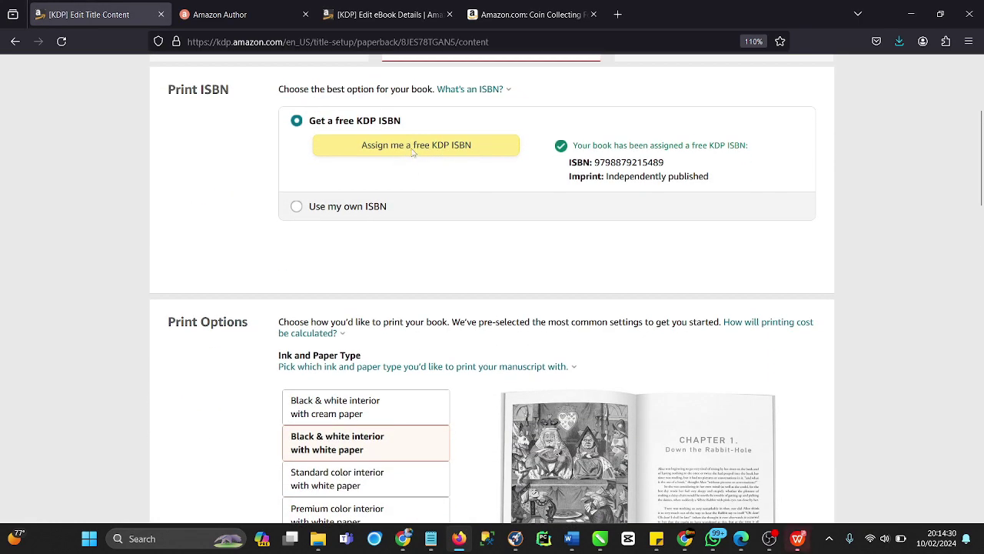
scroll(575, 174, "down", 2)
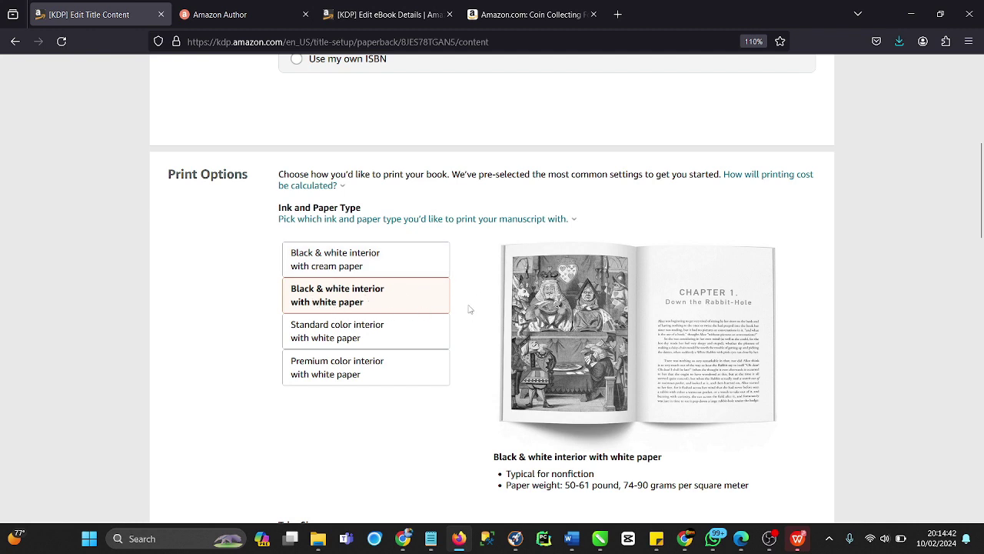
left_click(406, 266)
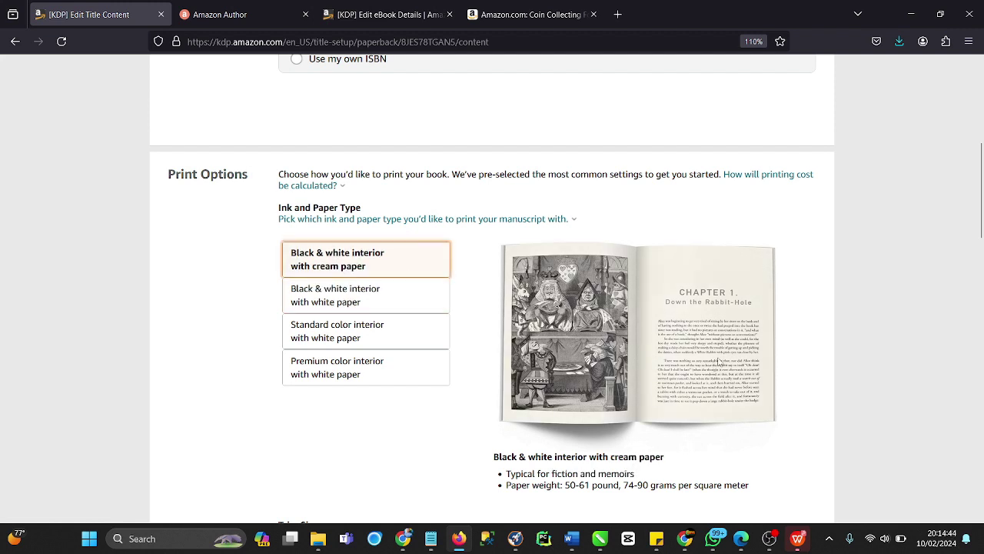
Try the black & white, standard color and premium color interiors with white paper, dismissing the chat notification
left_click(407, 306)
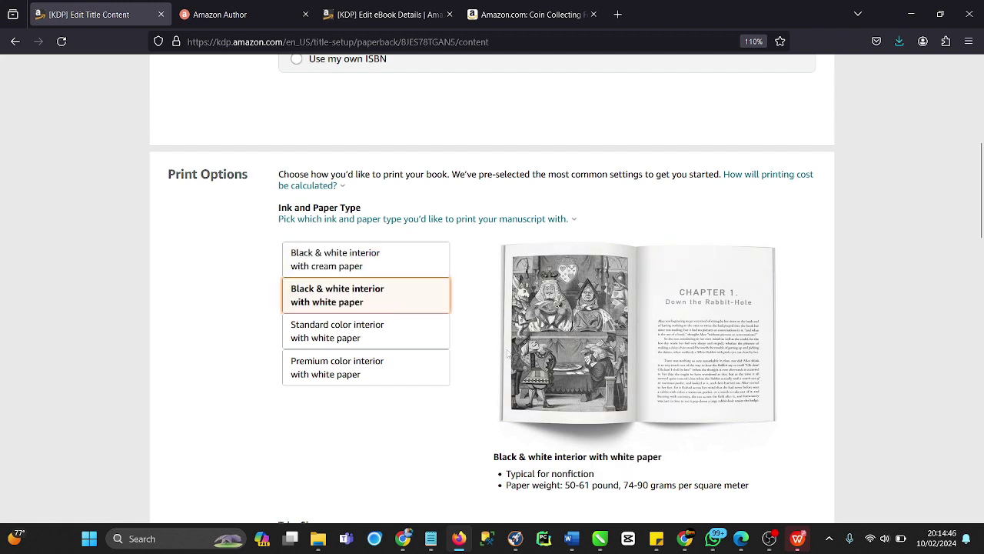
left_click(387, 331)
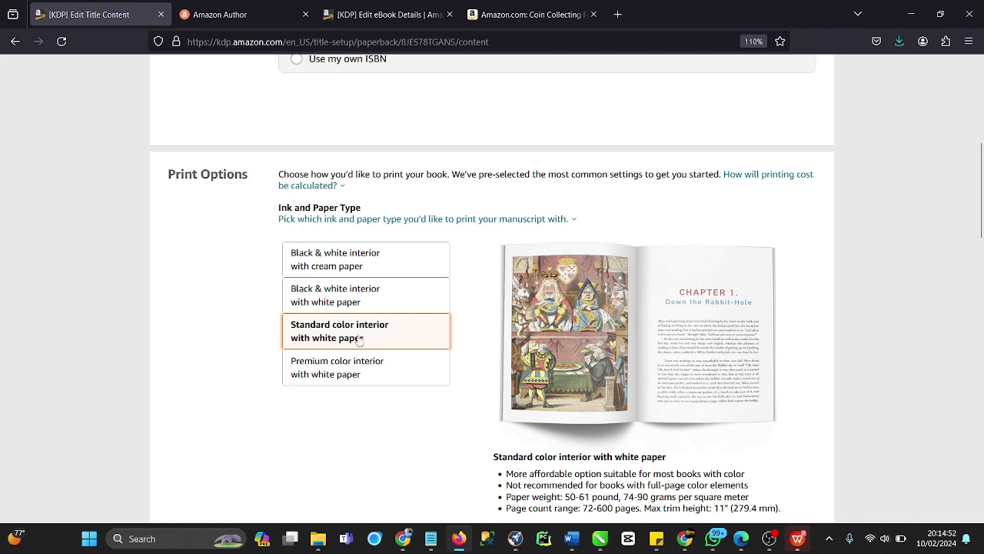
left_click(331, 374)
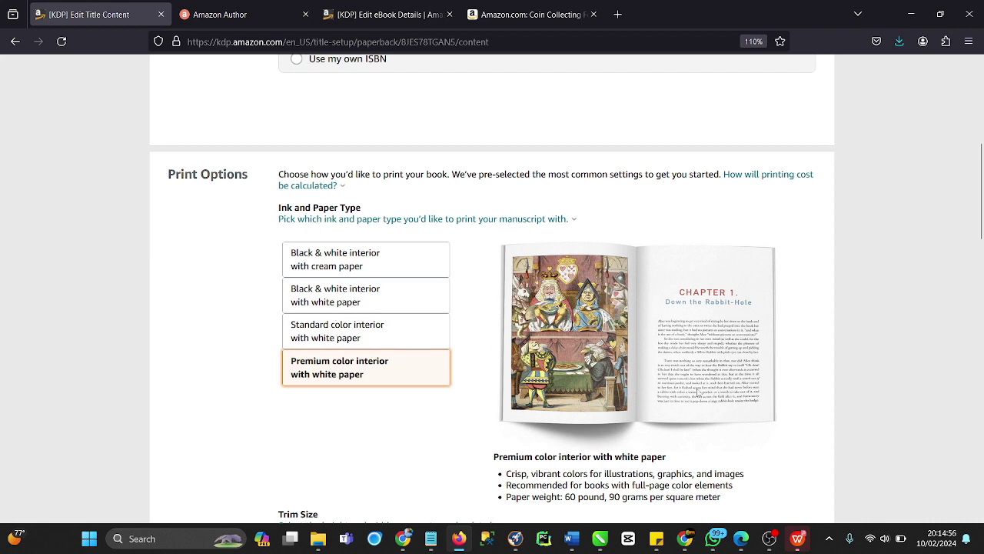
scroll(698, 392, "down", 1)
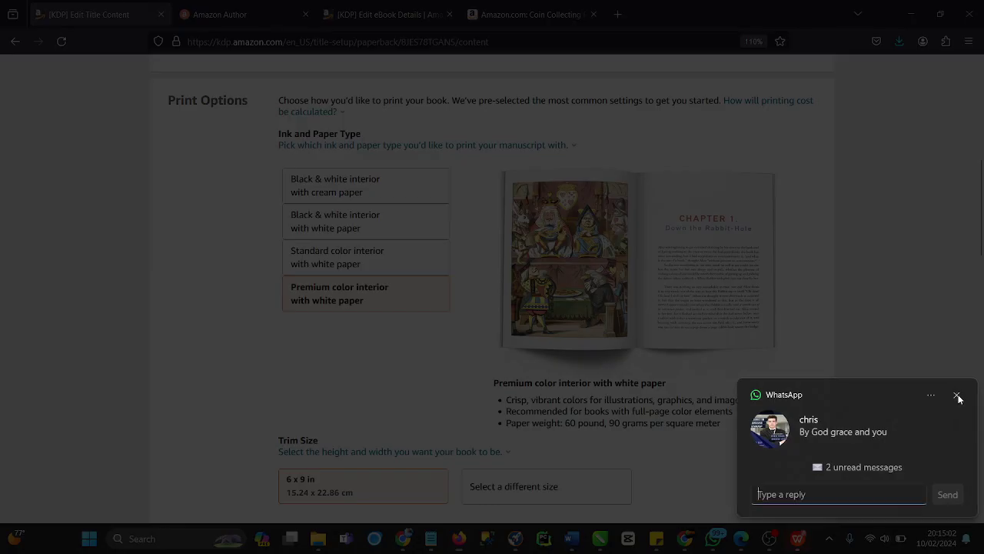
left_click(955, 397)
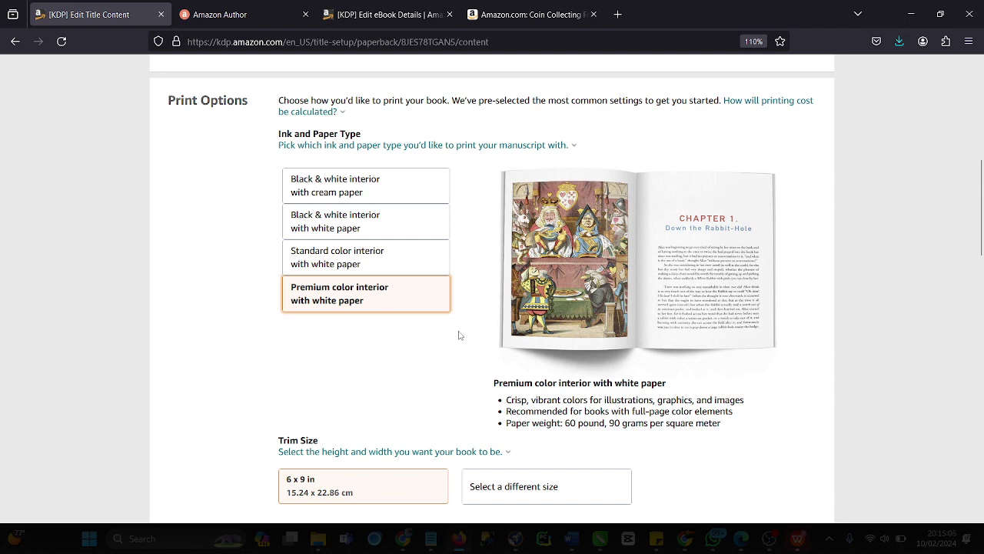
scroll(459, 335, "down", 2)
scroll(459, 335, "up", 4)
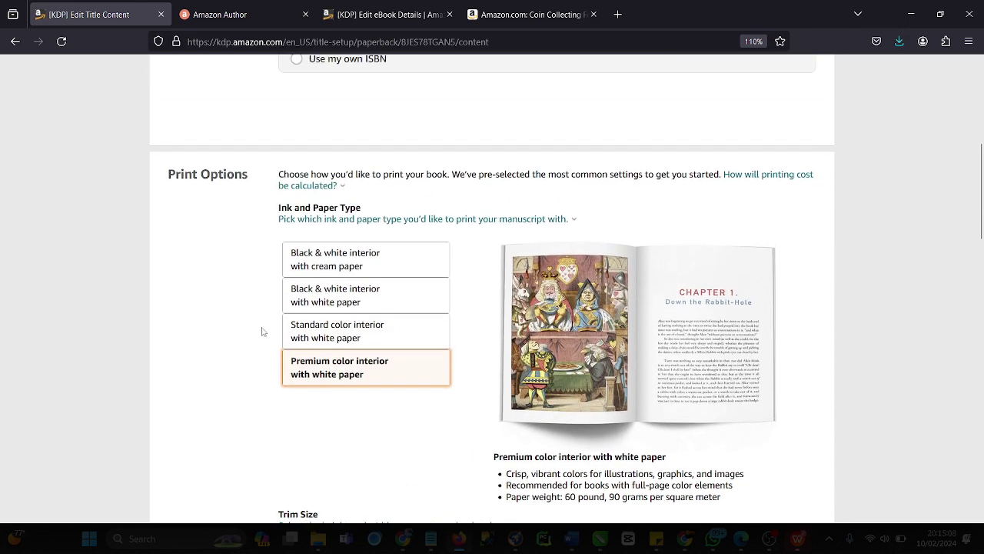
Set the ink and paper type to Black & white interior with white paper and check the trim size and bleed settings
left_click(343, 302)
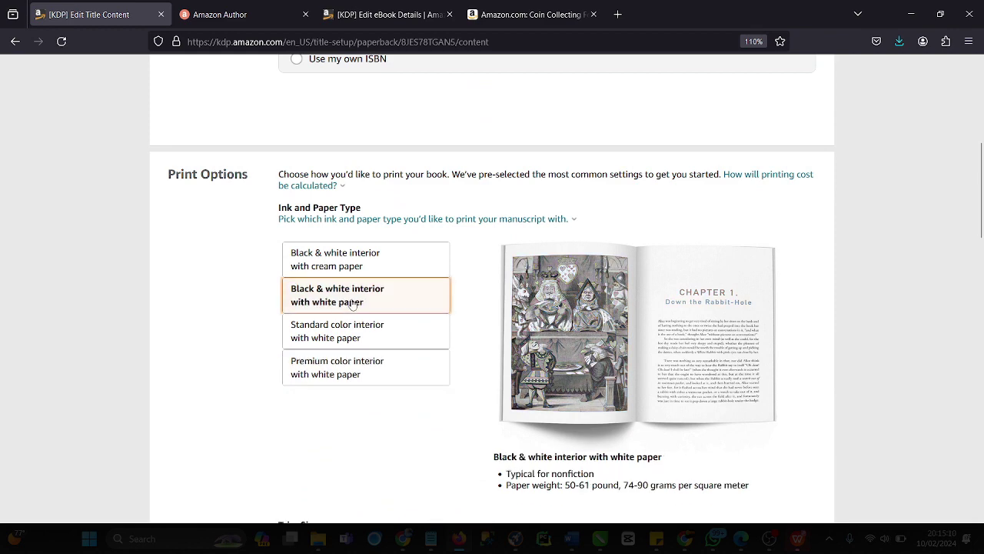
scroll(453, 314, "down", 2)
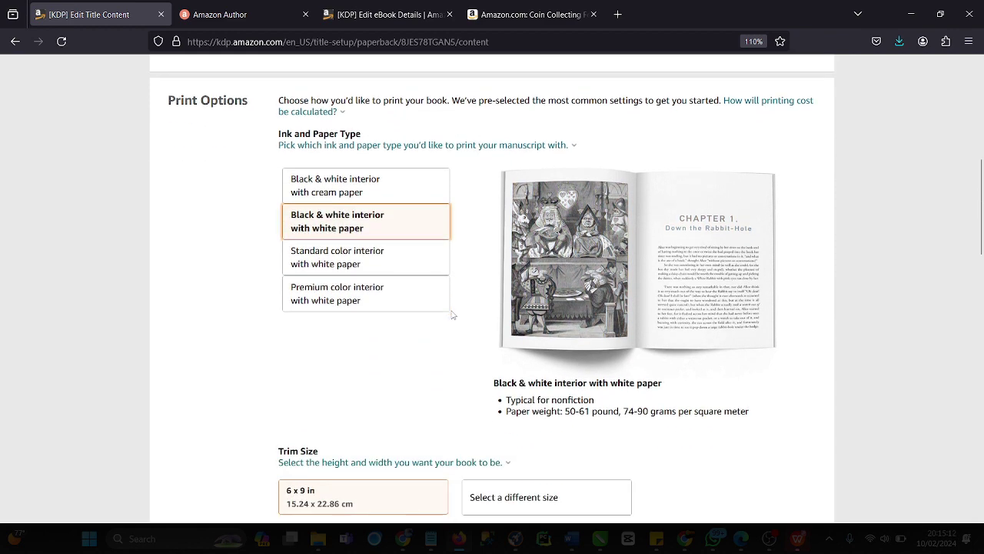
scroll(454, 312, "down", 4)
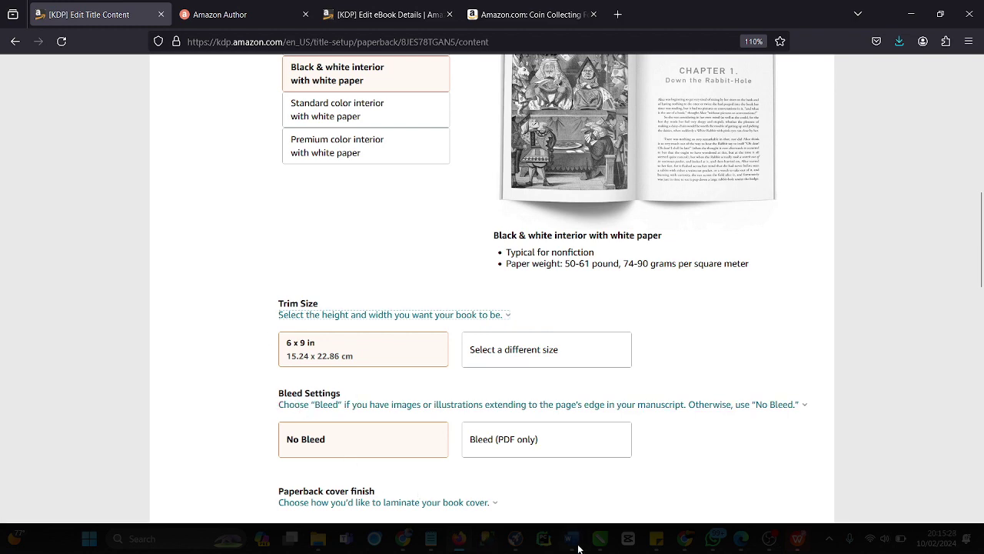
Switch to the manuscript in Word and review its page setup, including paper size, margins, gutter, and header and footer distances
mouse_move(578, 546)
left_click(593, 472)
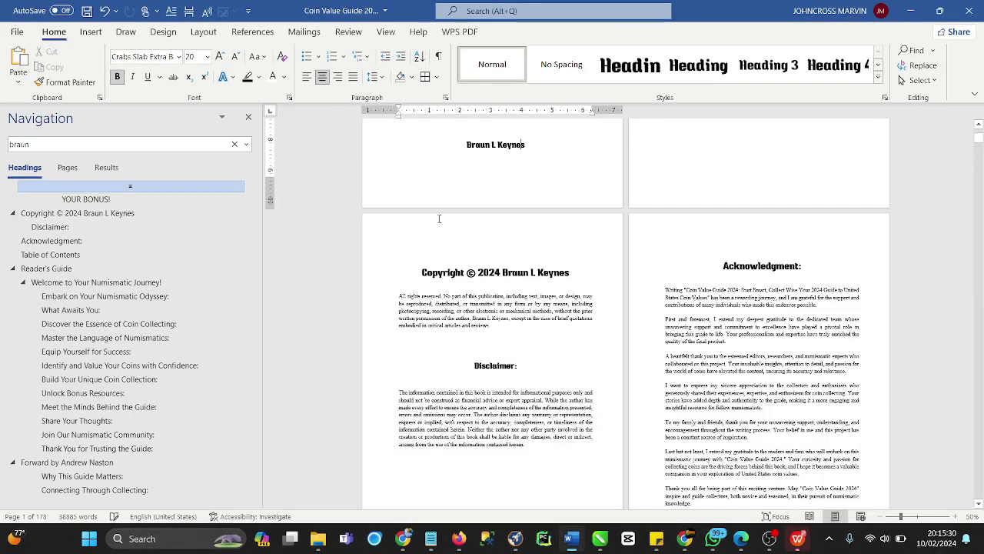
left_click(204, 32)
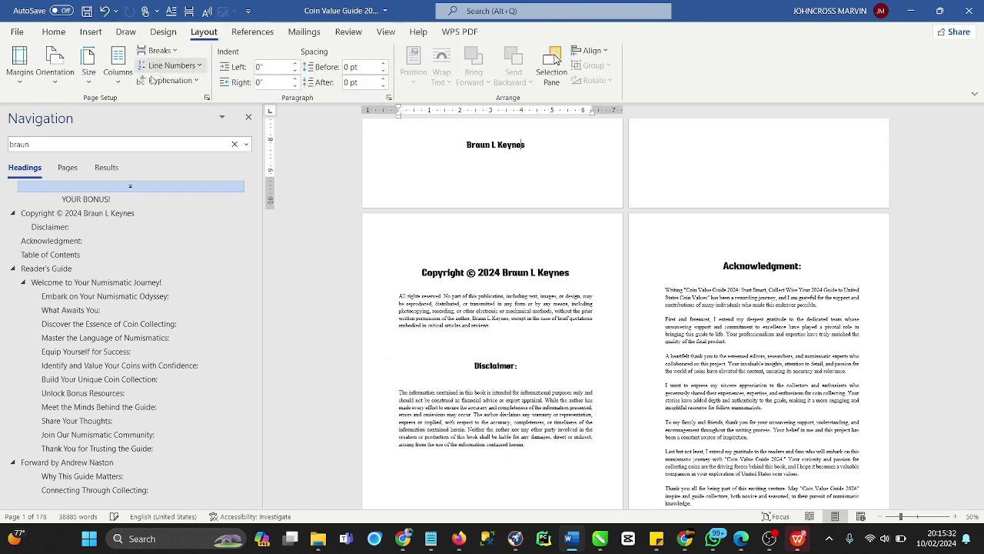
left_click(93, 83)
left_click(115, 413)
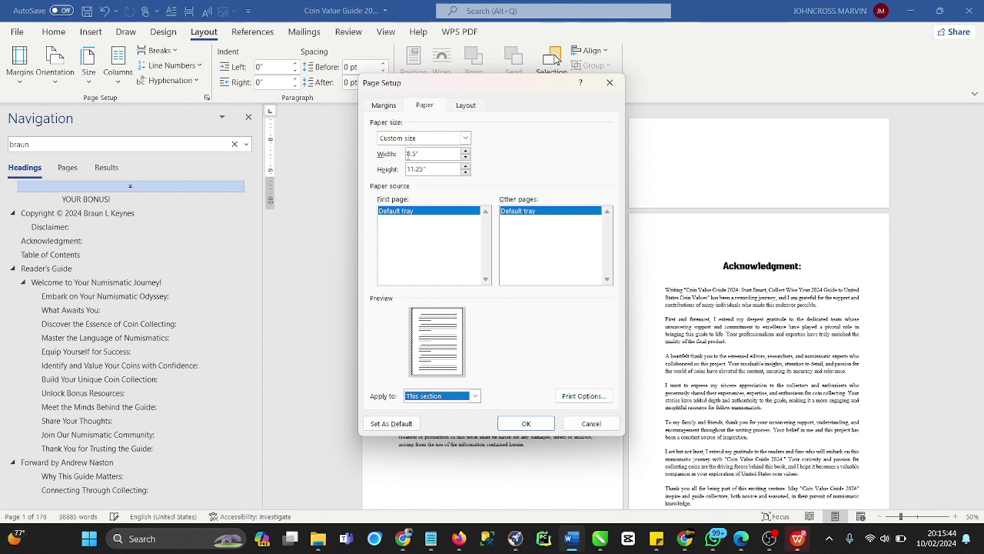
left_click_drag(408, 153, 427, 175)
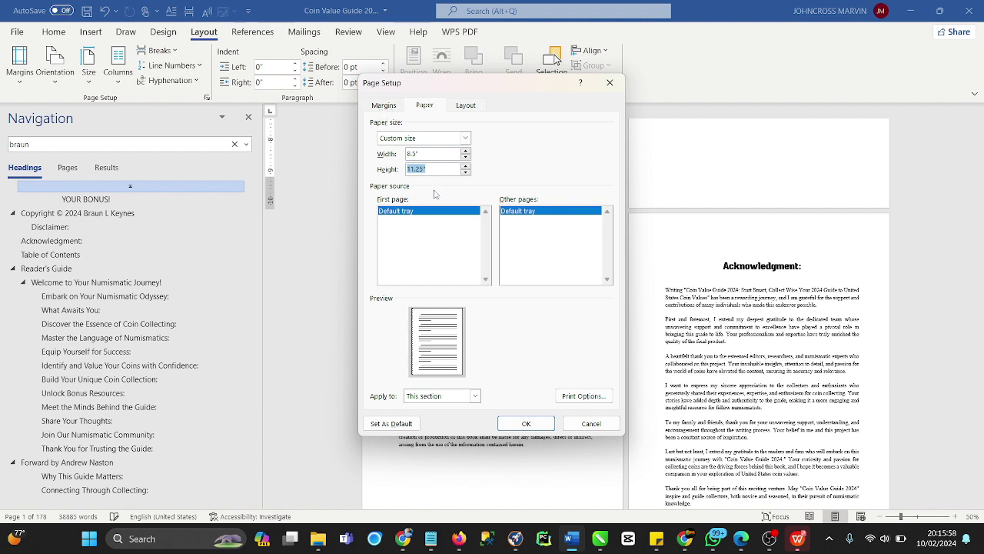
left_click(385, 105)
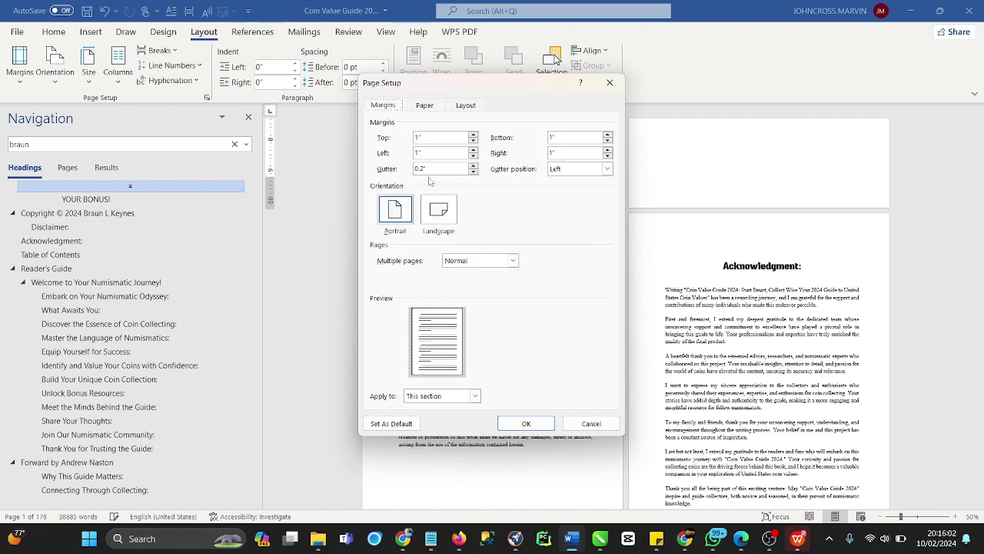
left_click(425, 109)
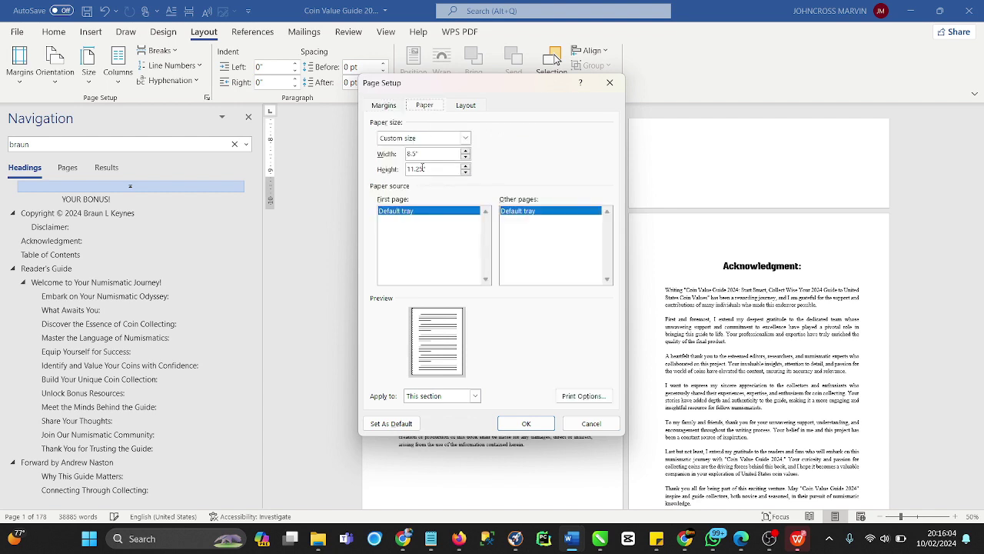
left_click(381, 105)
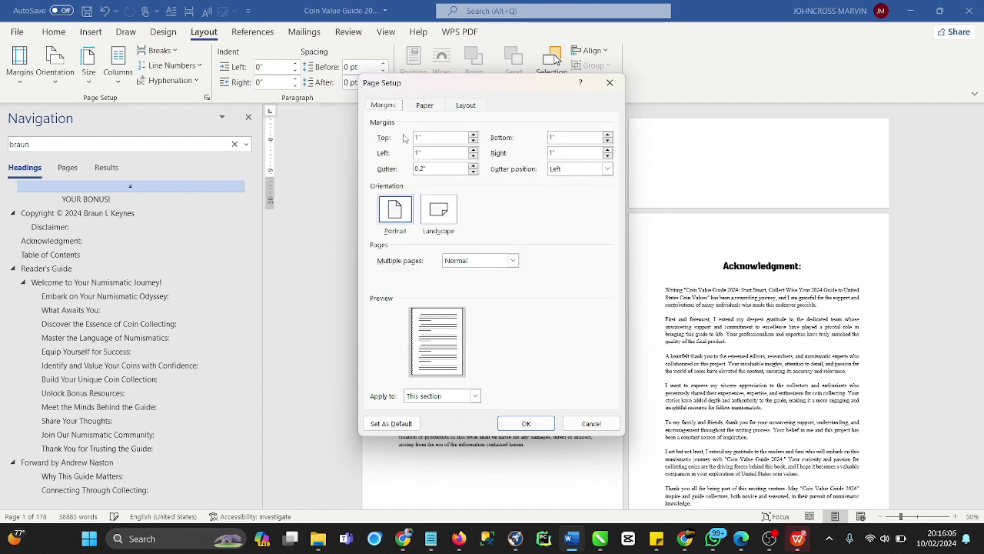
key("Tab")
left_click(424, 106)
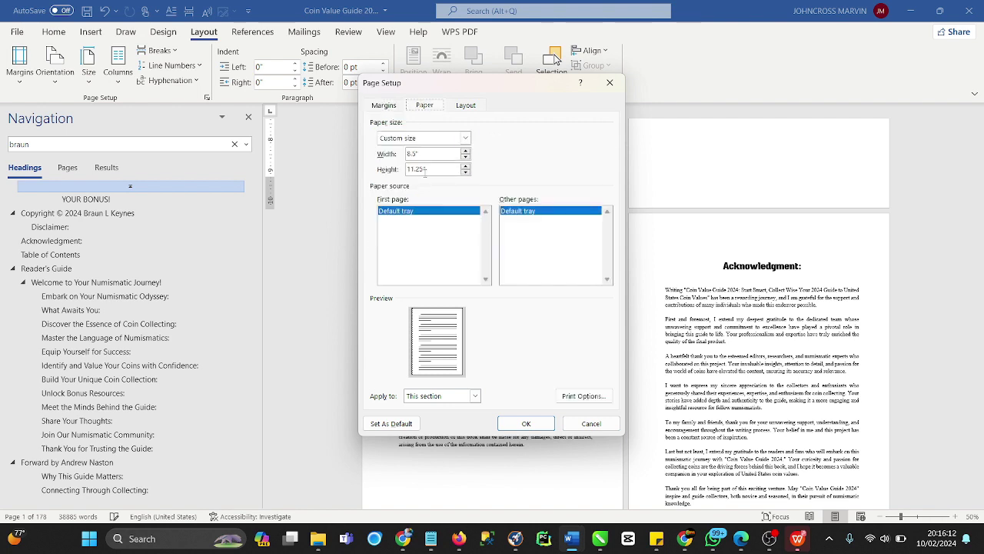
left_click(469, 109)
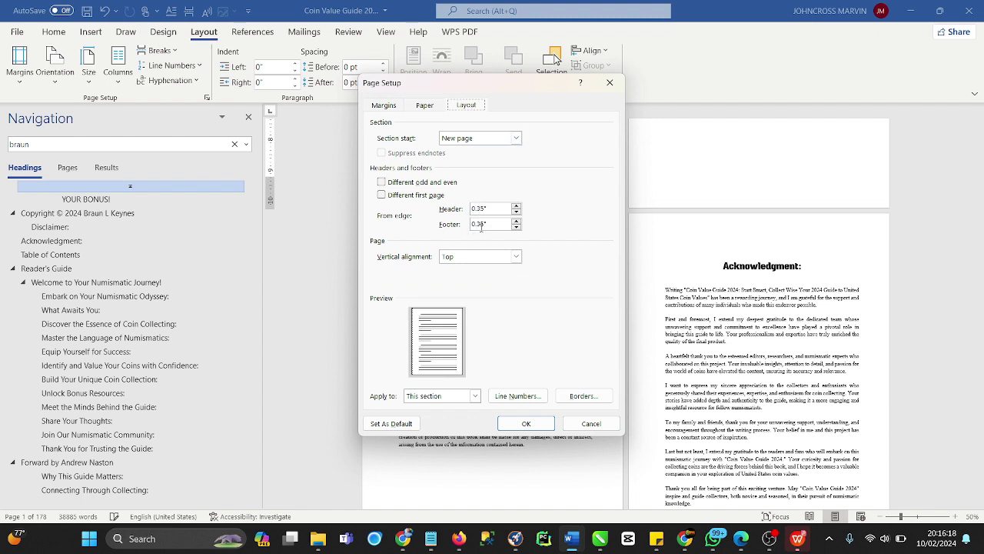
Apply the page setup to the whole document
left_click(475, 395)
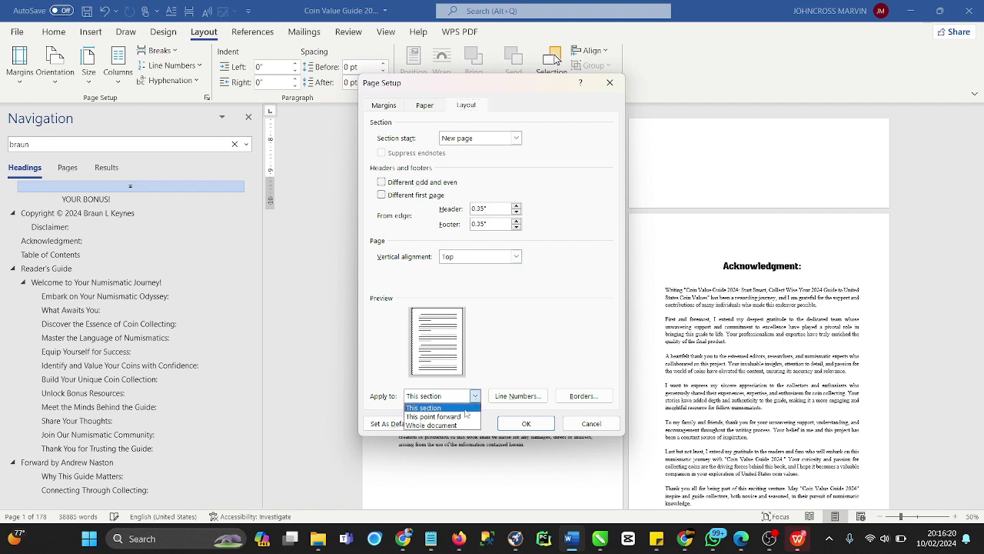
left_click(461, 422)
left_click(529, 426)
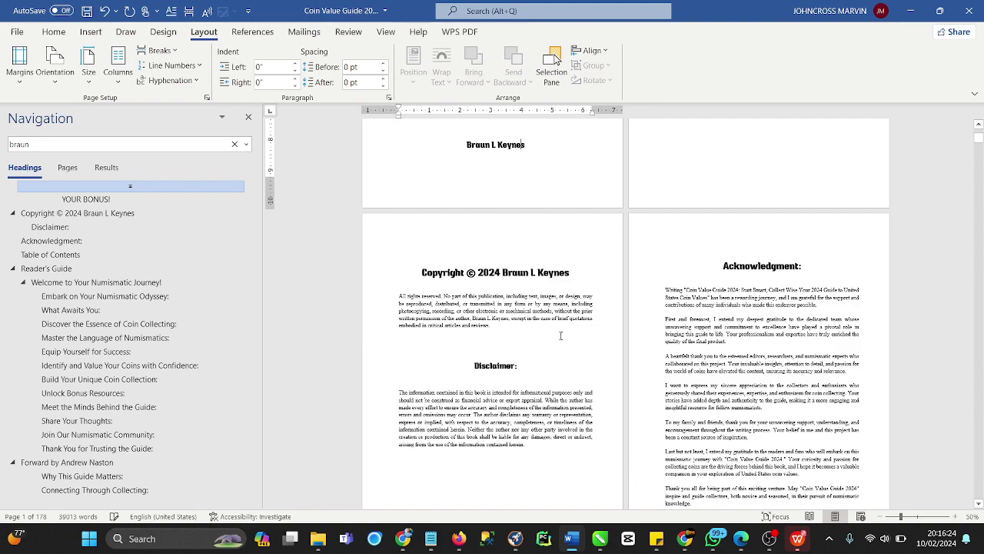
Examine the manuscript's front matter from the copyright page through the acknowledgment to the table of contents
scroll(565, 335, "down", 5)
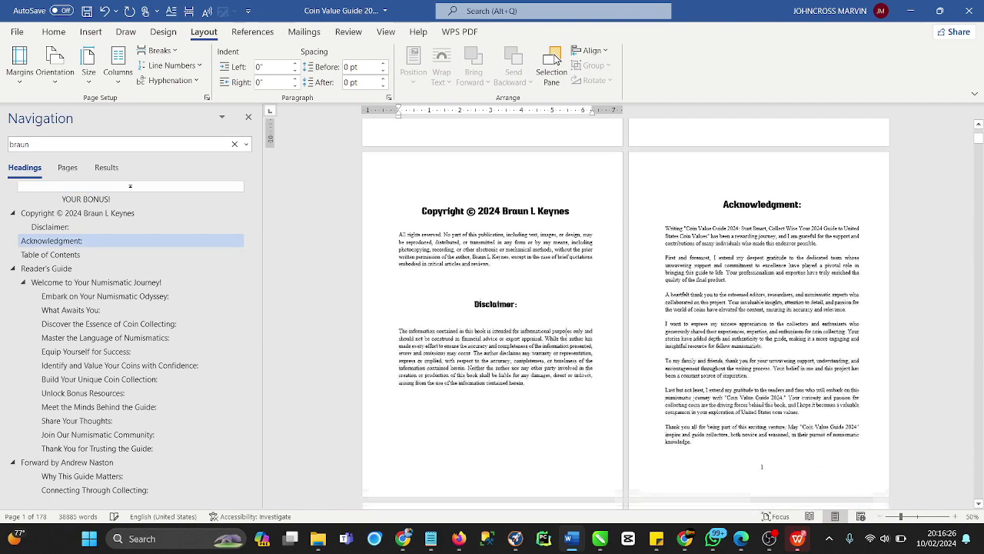
scroll(568, 335, "up", 5)
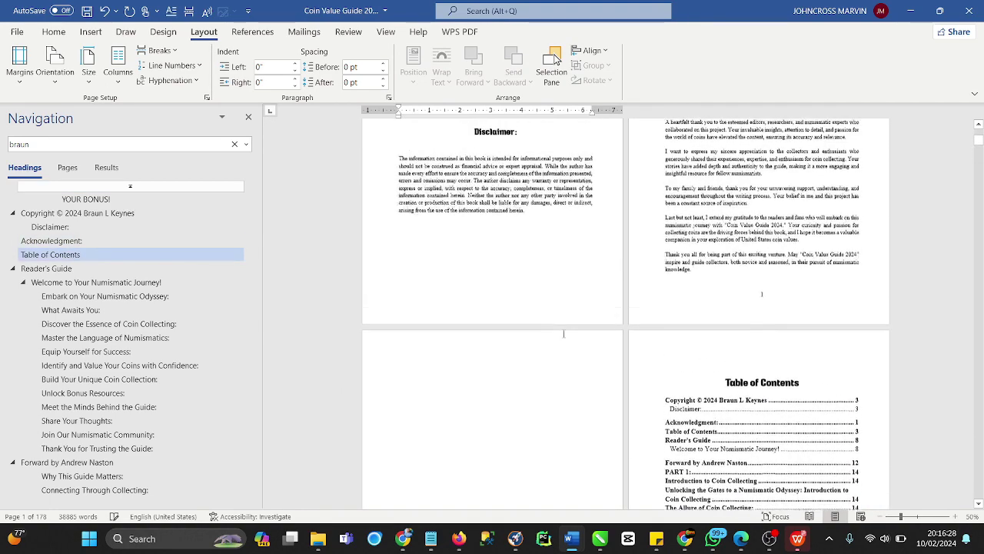
scroll(568, 338, "down", 2)
scroll(567, 338, "up", 3)
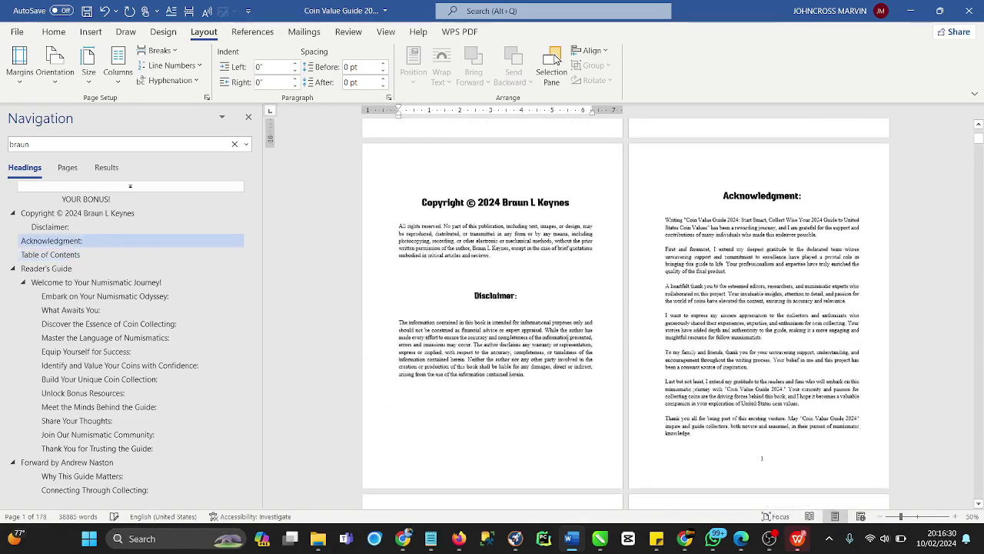
scroll(730, 252, "down", 6)
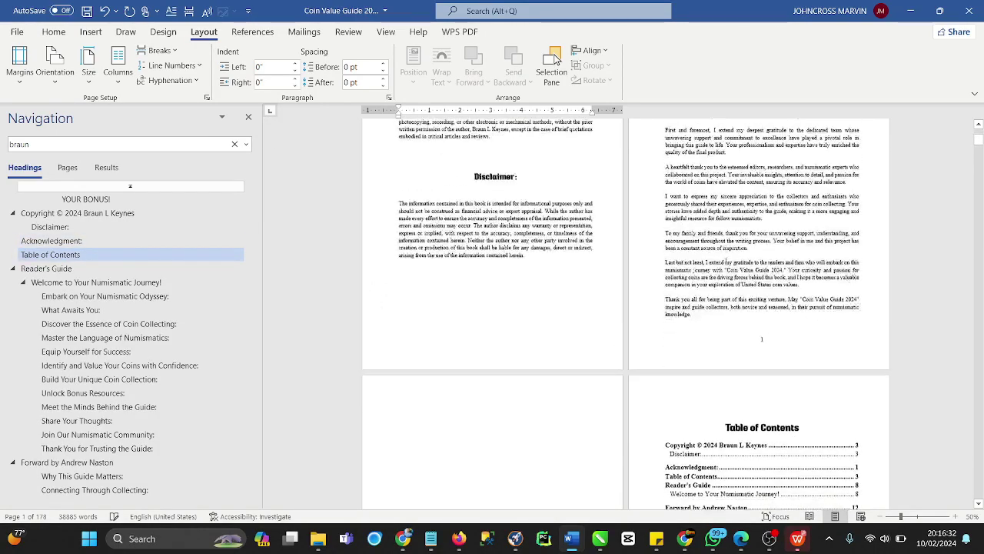
left_click(738, 284)
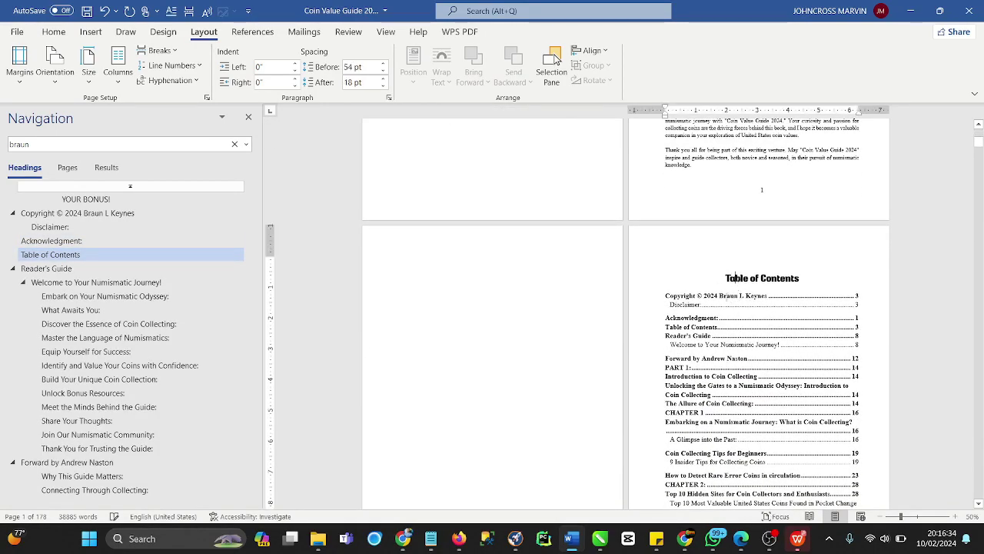
scroll(727, 339, "down", 1)
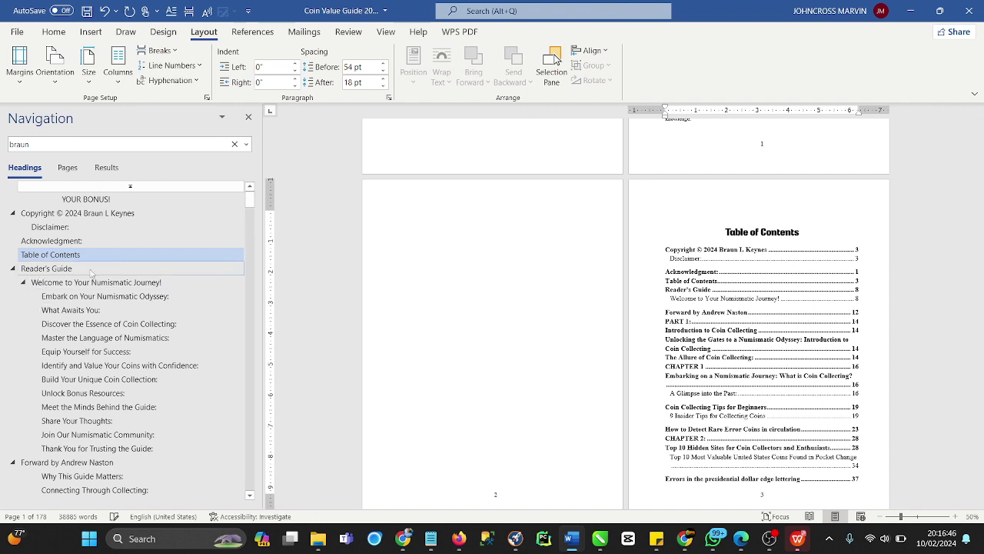
Remove the existing table of contents from beneath the Table of Contents heading
left_click(54, 32)
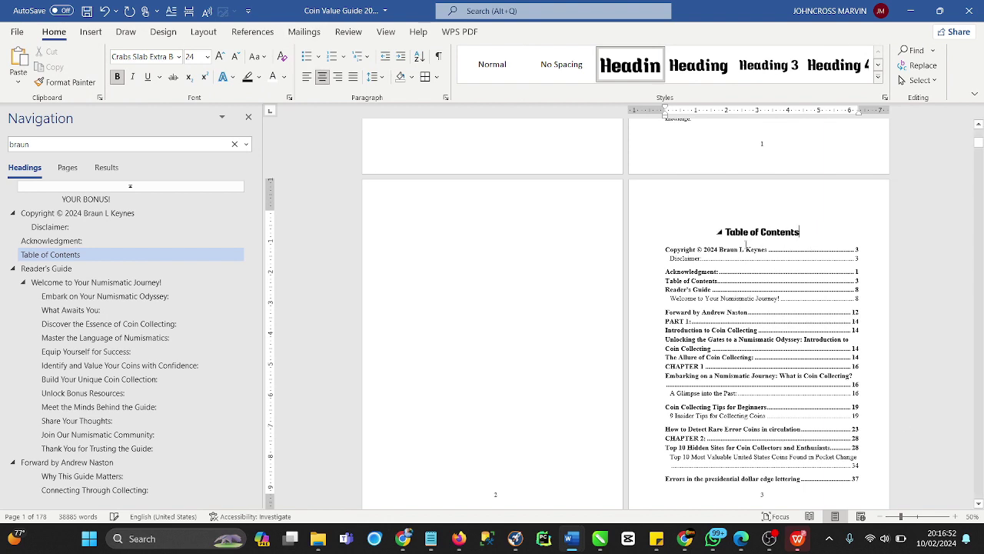
left_click(673, 270)
scroll(698, 283, "down", 1)
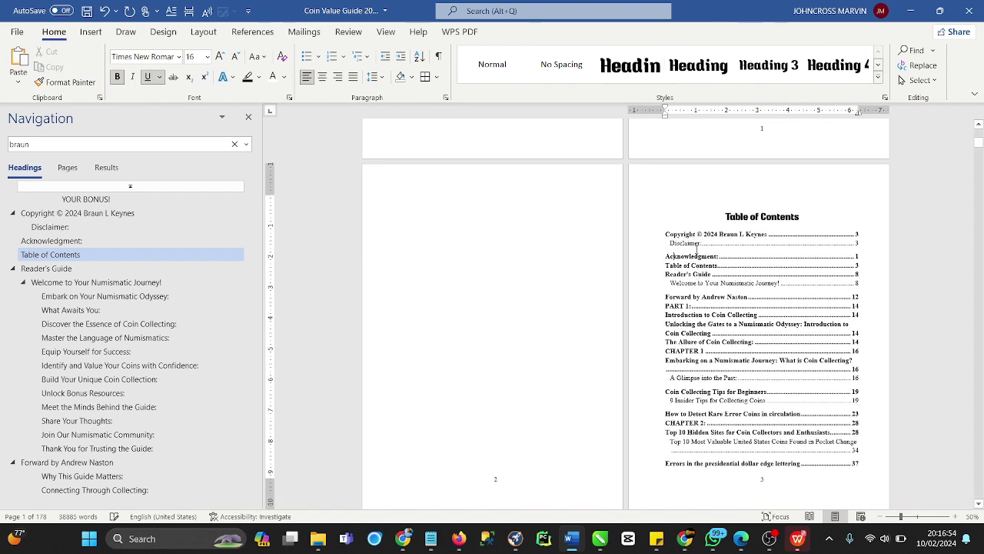
left_click(800, 217)
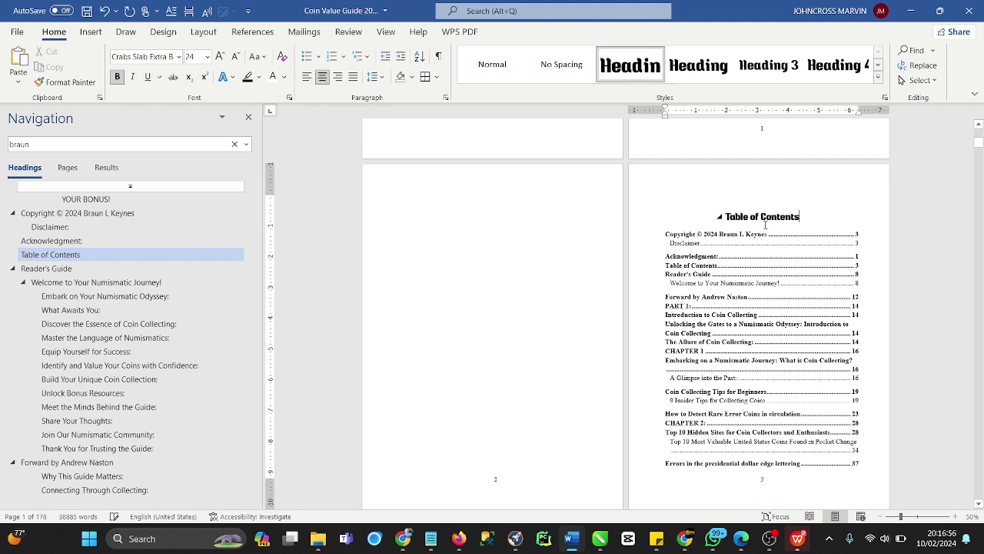
left_click(253, 31)
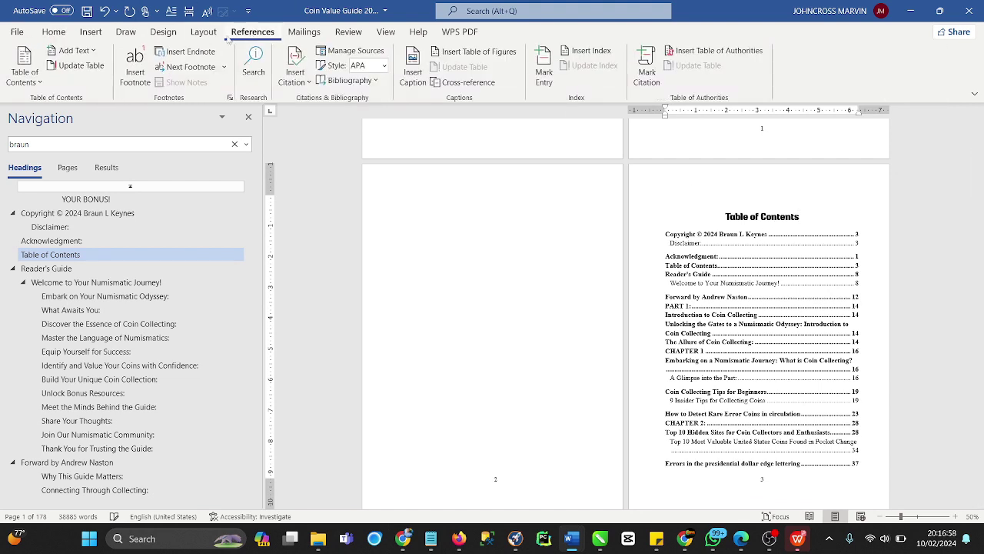
left_click(40, 83)
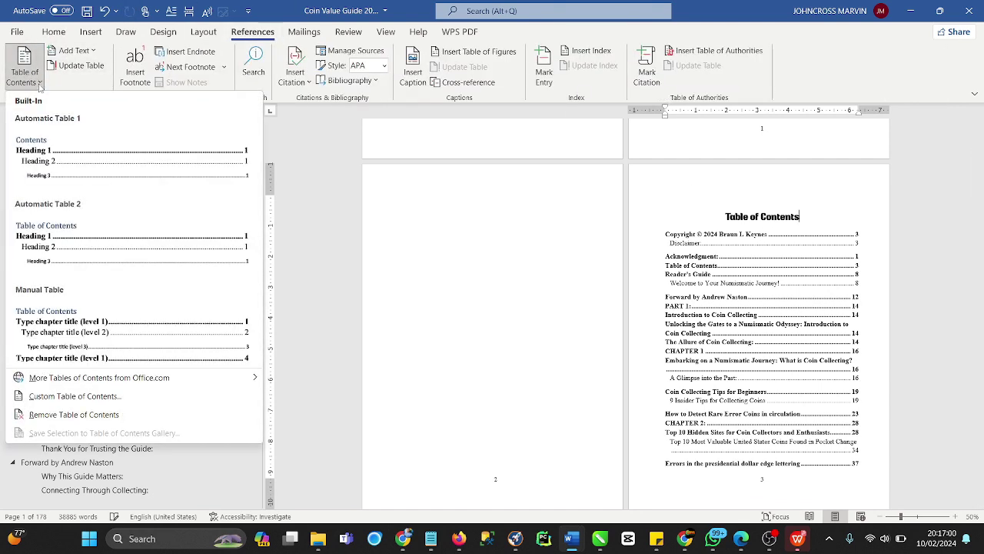
left_click(42, 416)
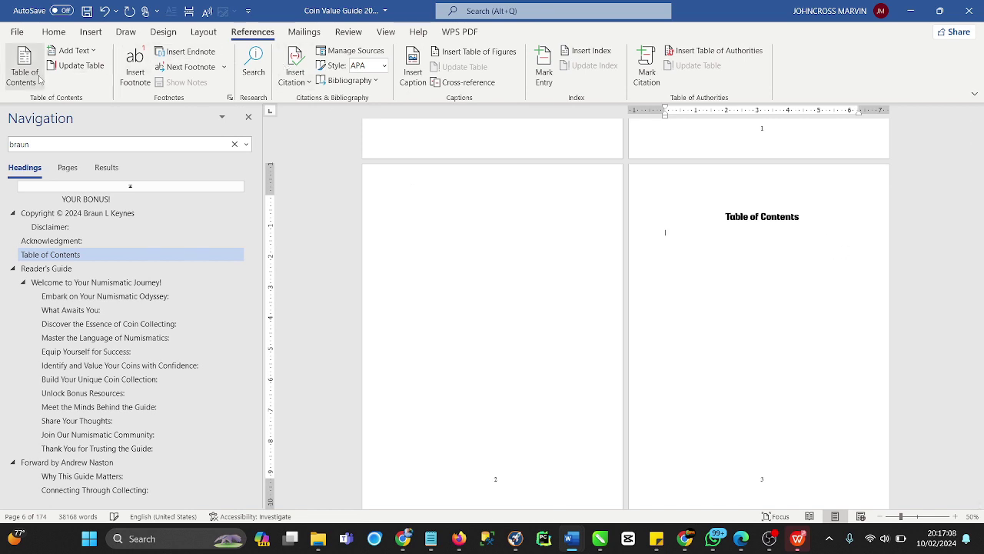
Set up a custom table of contents beneath the Table of Contents heading, showing 2 levels
left_click(55, 34)
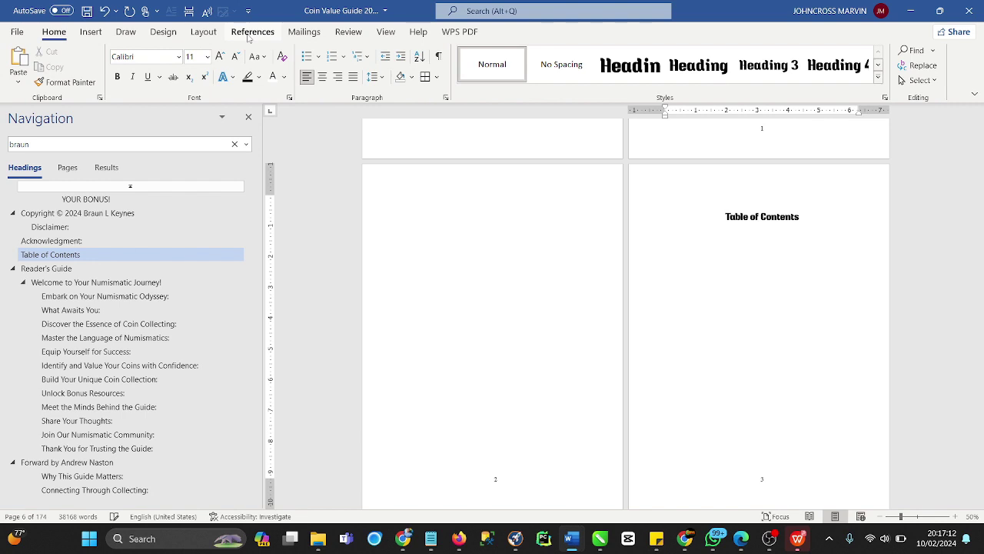
left_click(249, 34)
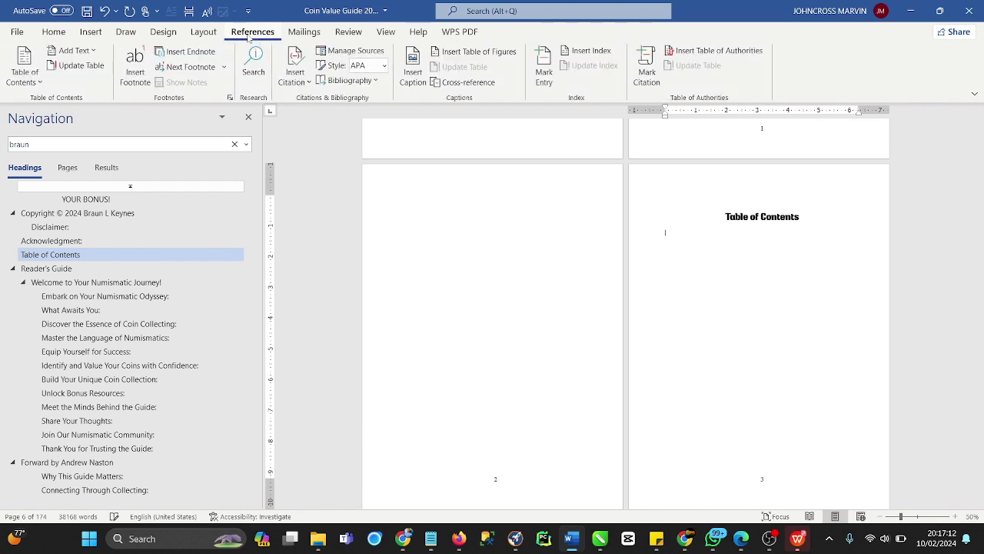
left_click(40, 85)
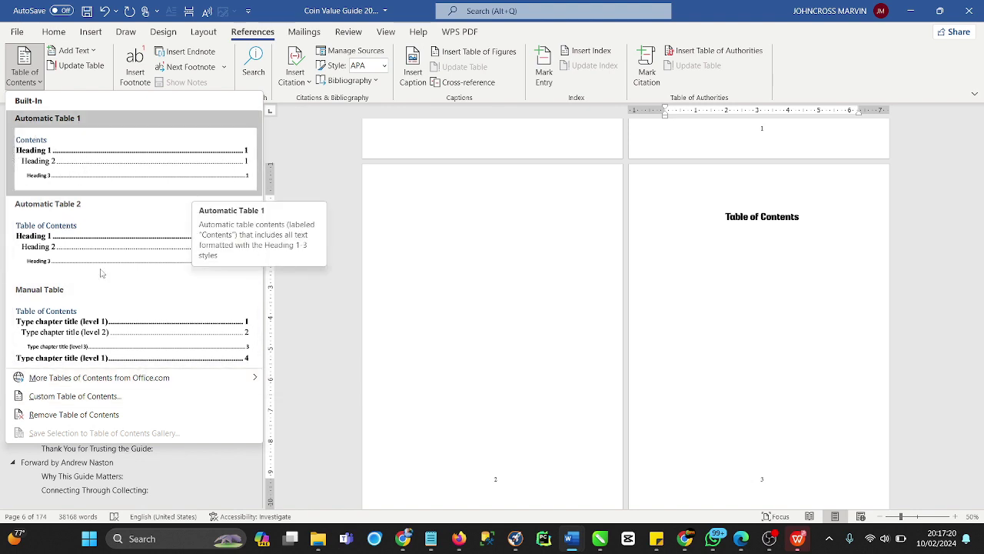
left_click(73, 403)
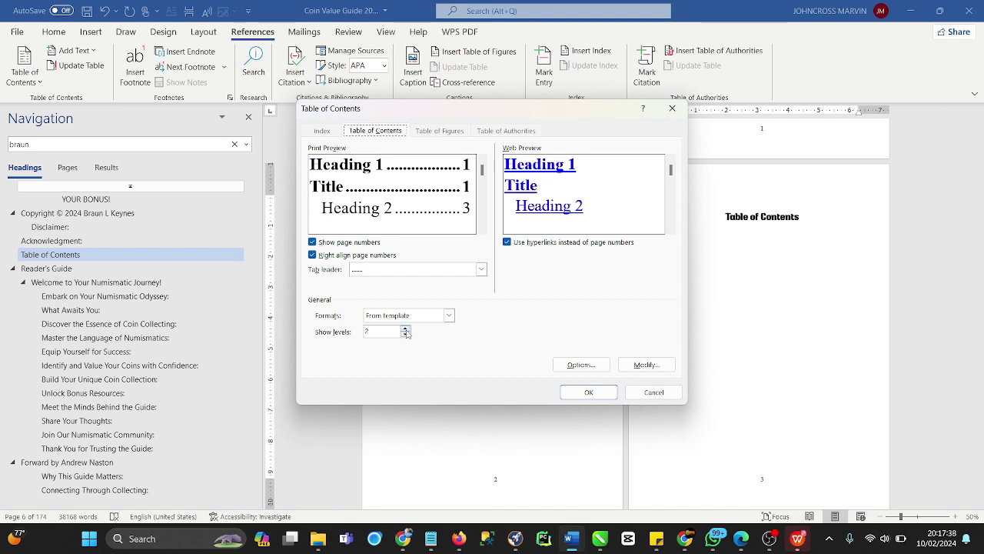
left_click(406, 330)
left_click(405, 334)
left_click_drag(669, 174, 670, 184)
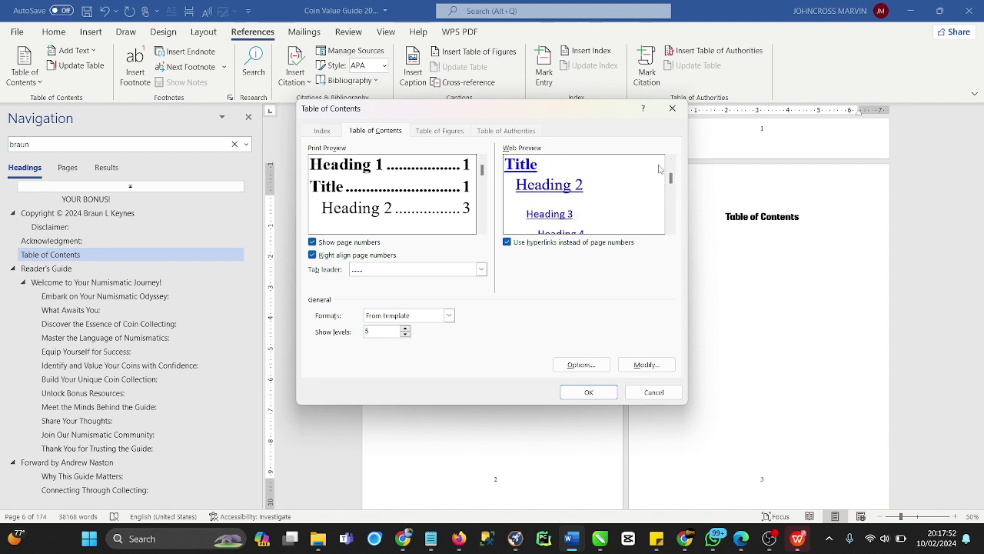
left_click(670, 161)
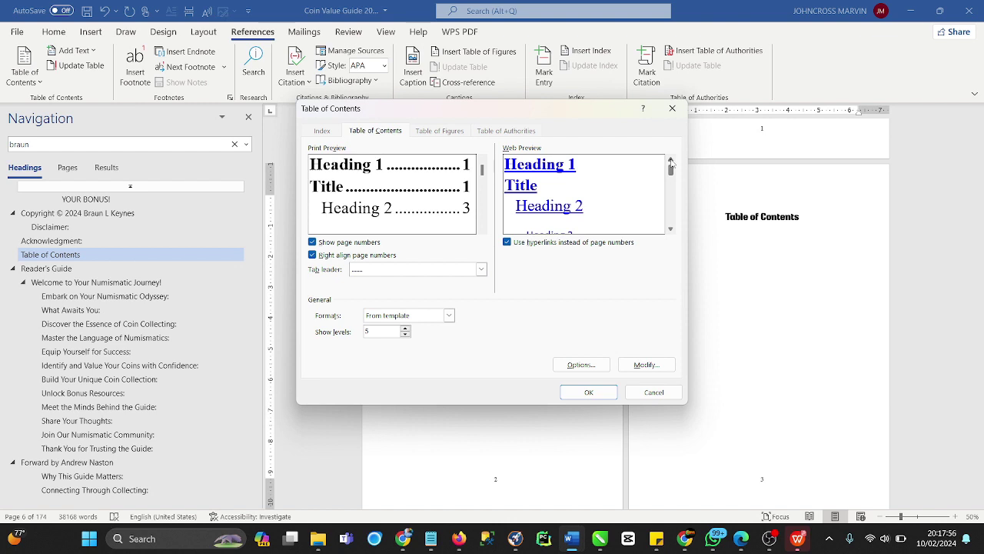
left_click(405, 334)
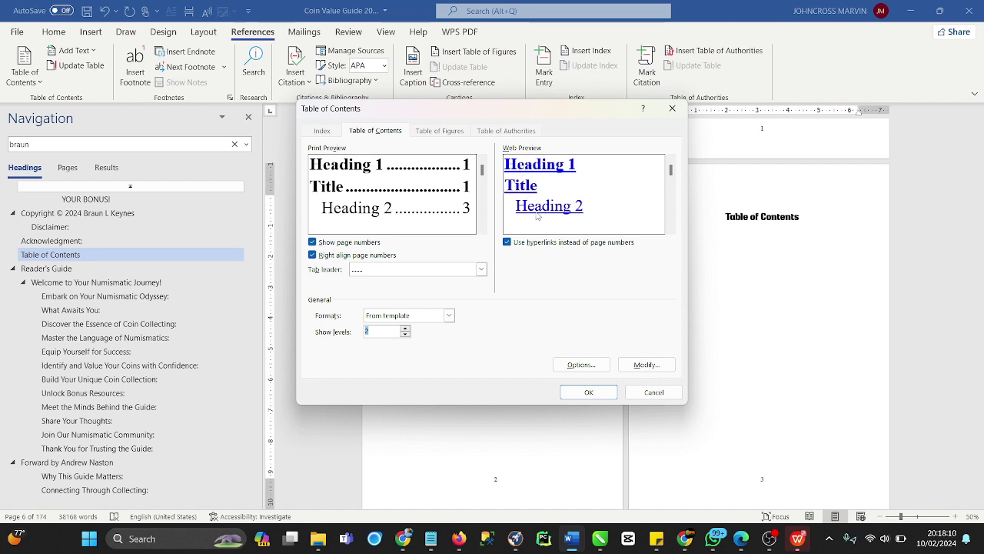
Set the TOC 1 entry style to Times New Roman at 16 pt for the table of contents
left_click(631, 366)
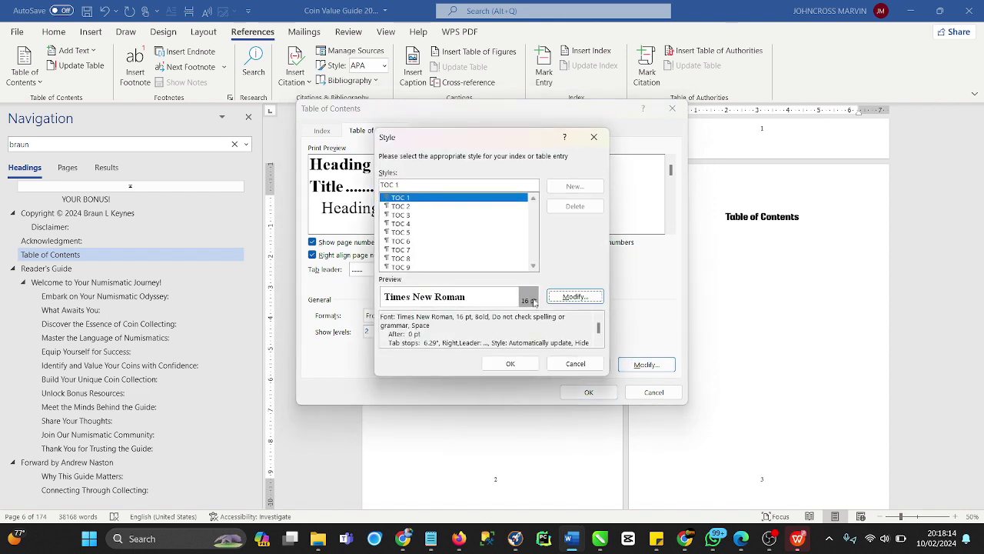
left_click(565, 297)
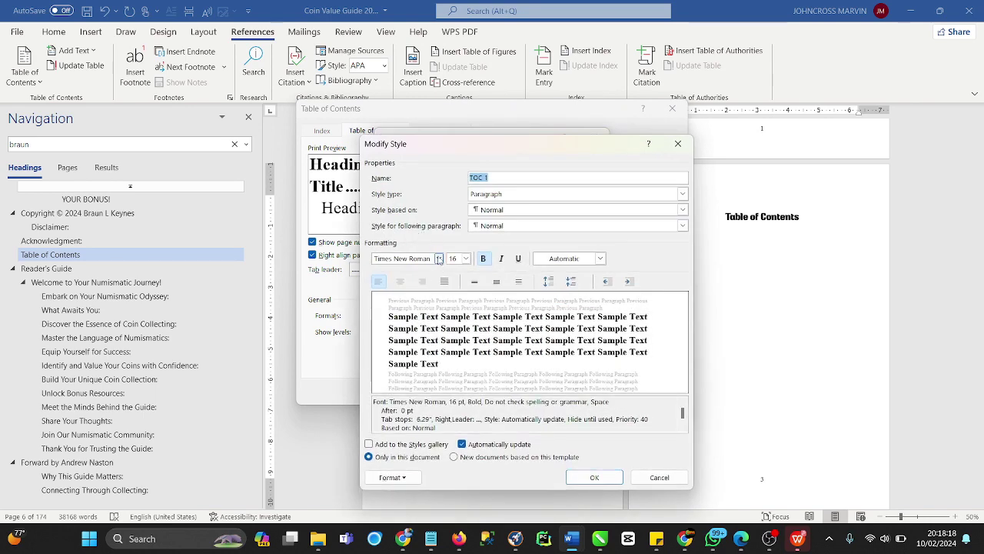
left_click(438, 260)
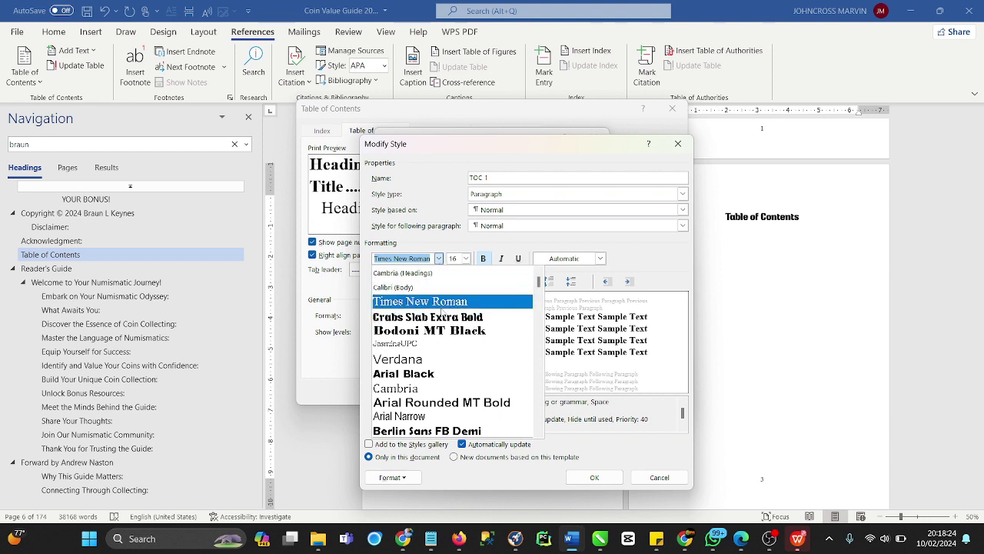
left_click(465, 258)
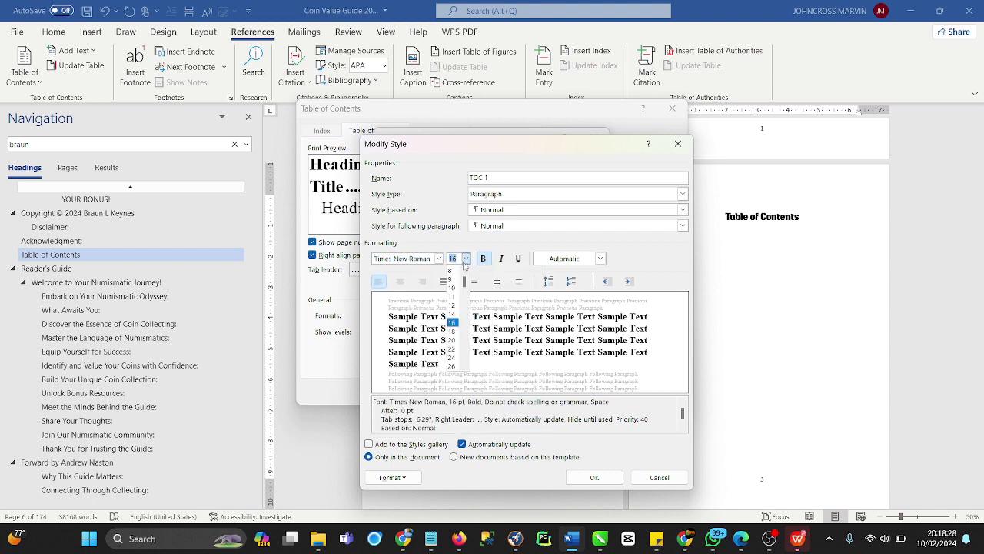
left_click(453, 323)
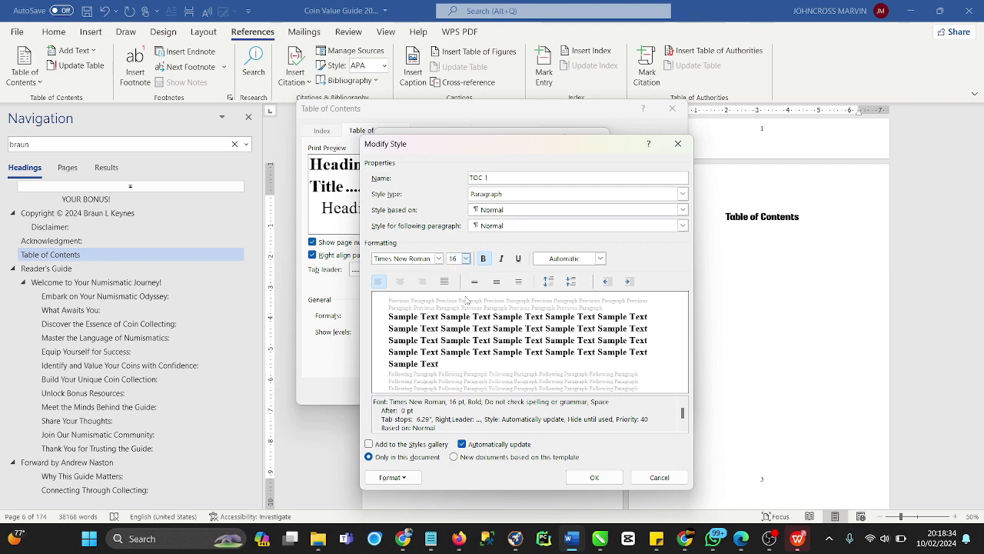
left_click(594, 476)
left_click(511, 364)
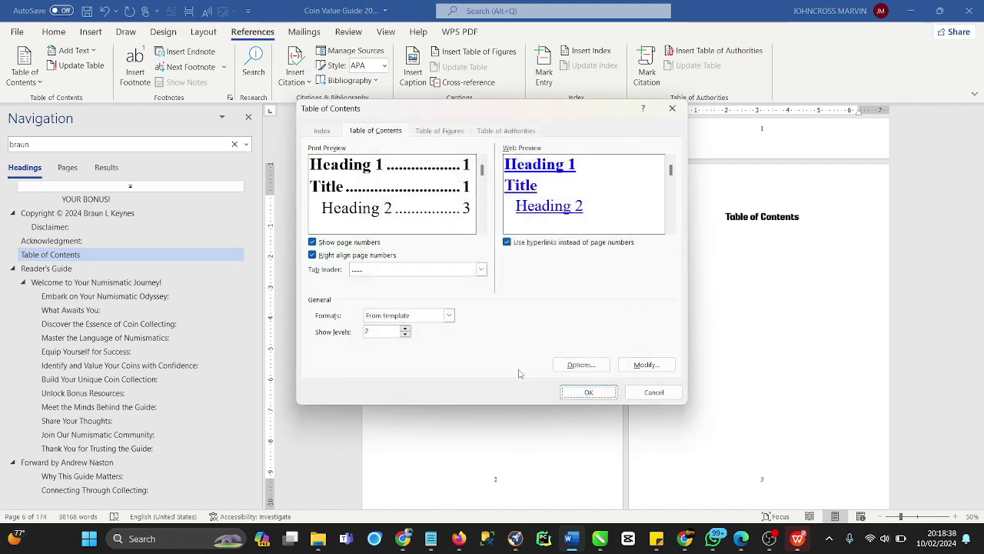
Insert the configured table of contents and check its entries across the pages
left_click(588, 392)
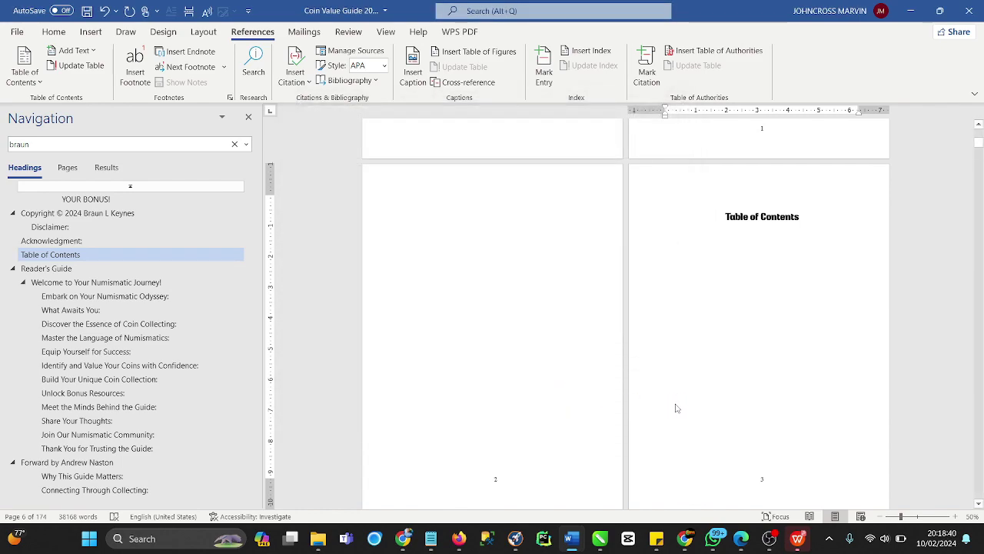
scroll(695, 376, "down", 5)
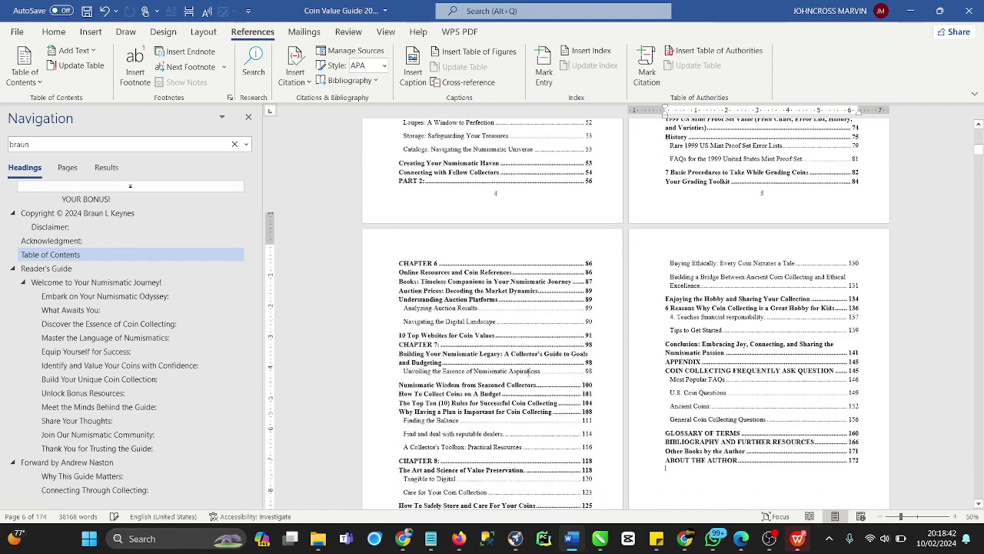
scroll(690, 362, "up", 9)
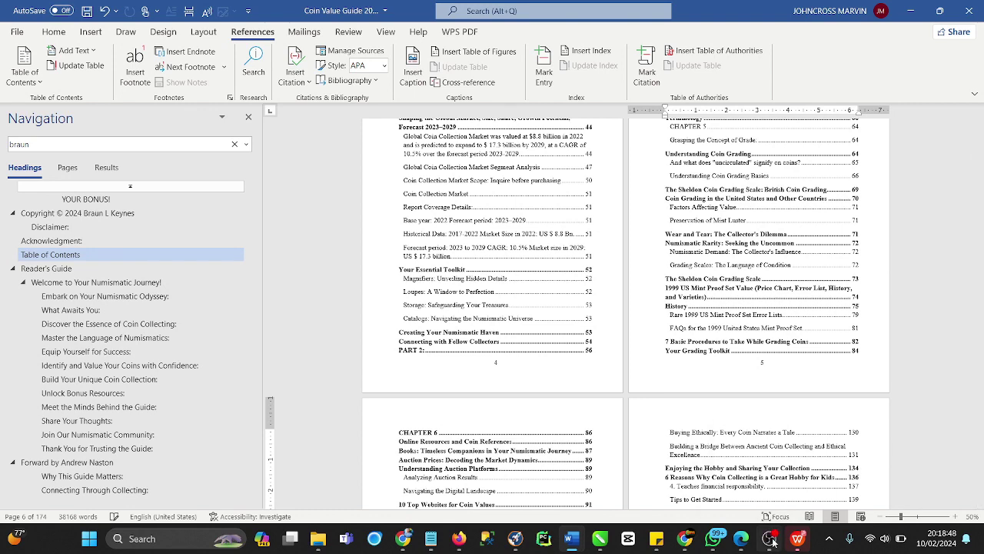
Switch to the KDP paperback content page in Firefox and set the trim size to 8.5 x 11 in
mouse_move(461, 536)
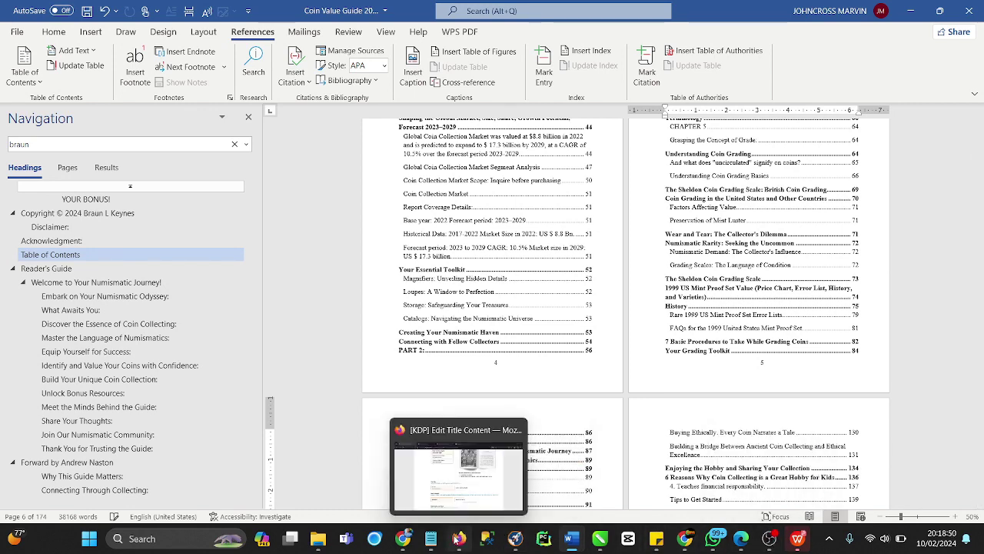
left_click(459, 469)
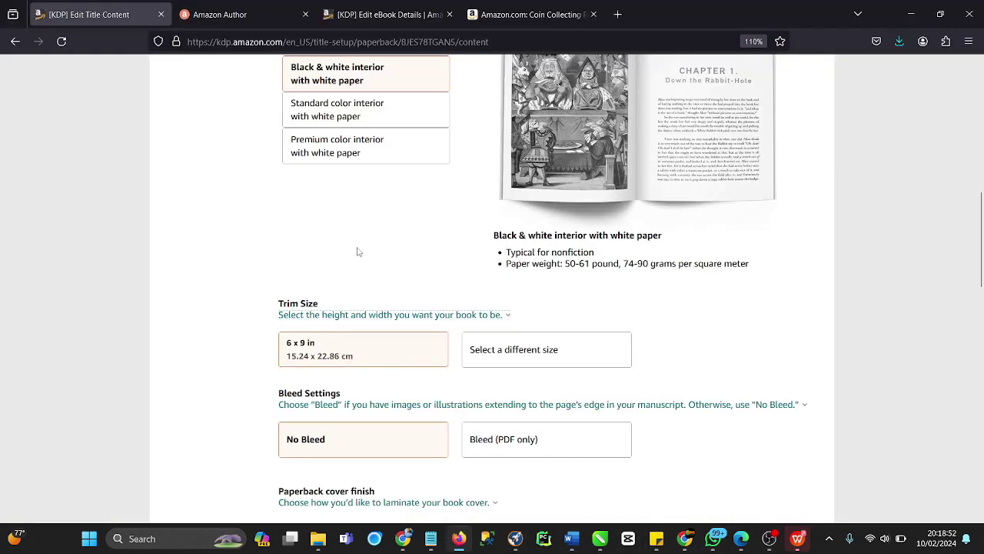
scroll(370, 279, "up", 1)
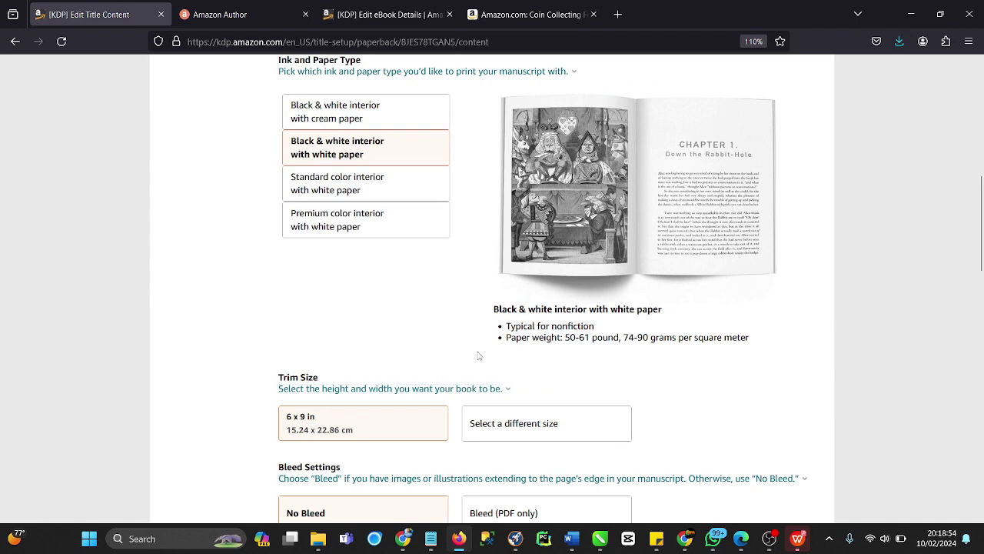
scroll(524, 396, "down", 2)
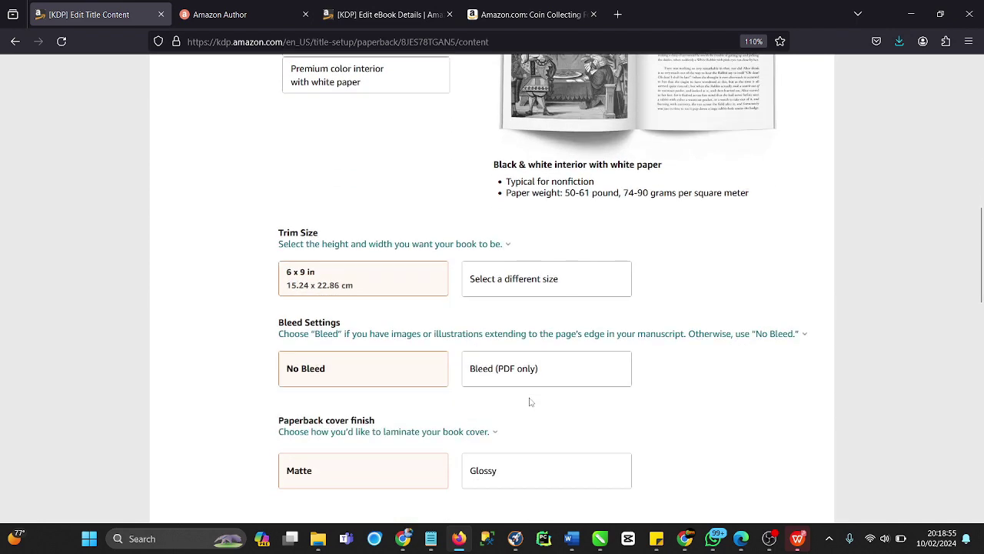
left_click(508, 289)
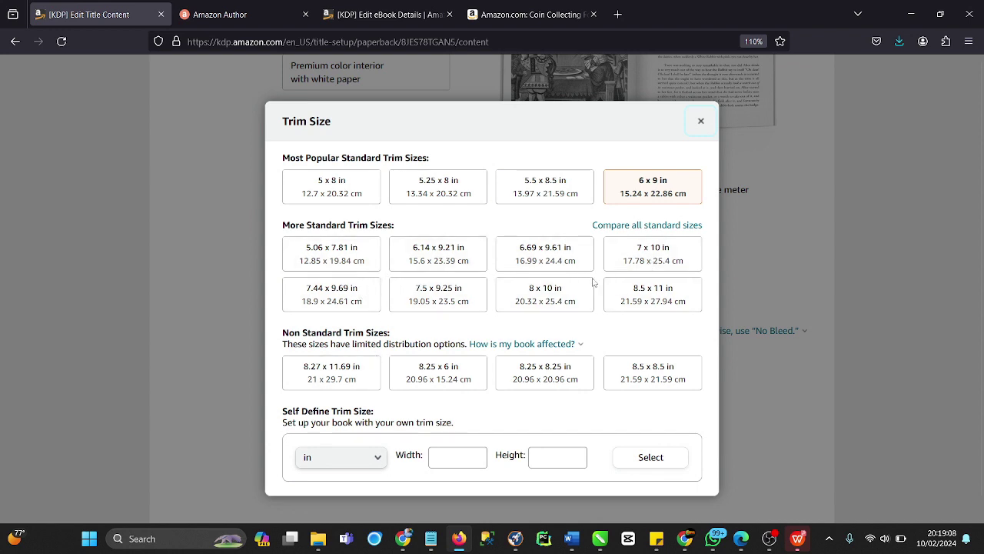
left_click(650, 299)
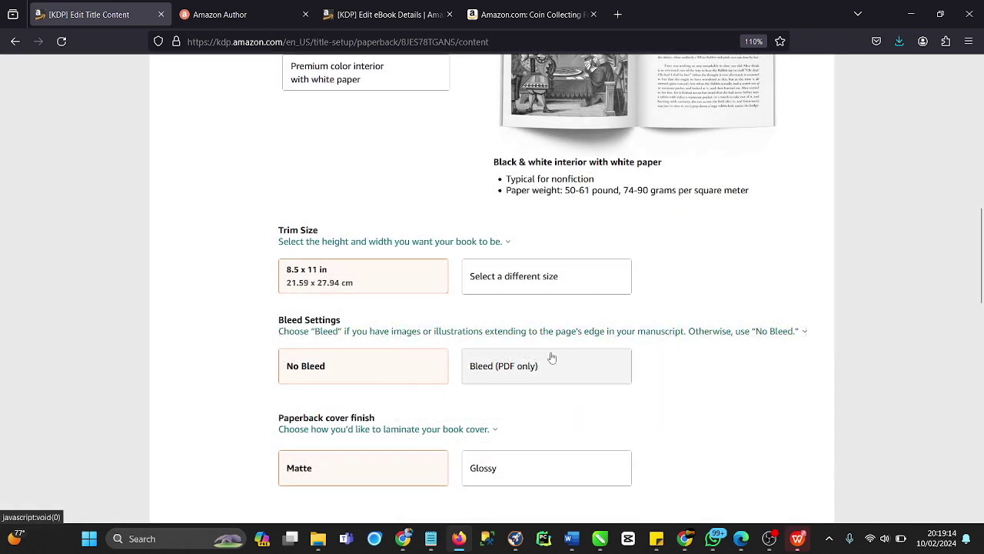
Set the paperback's bleed to Bleed (PDF only) and read the explanation of matte and glossy cover finishes
left_click(510, 377)
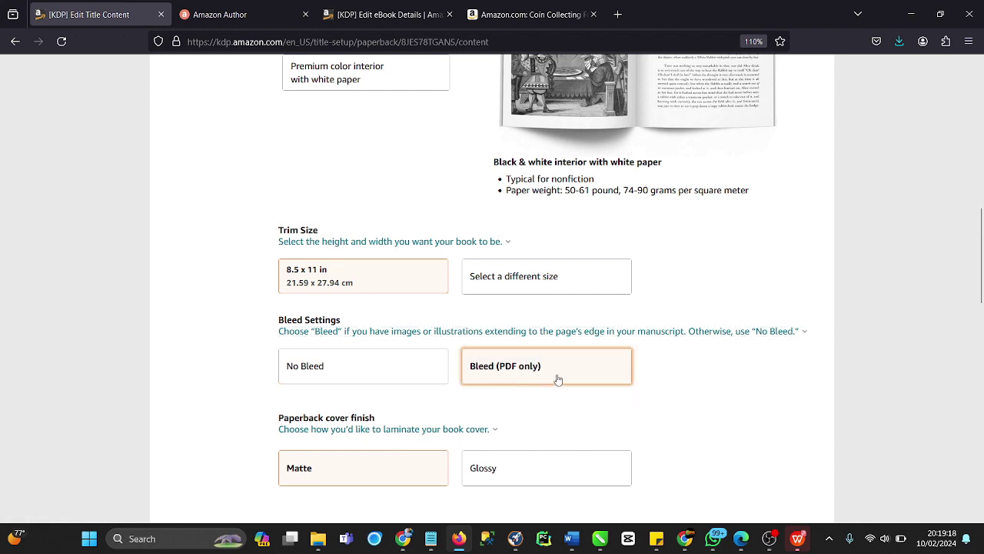
scroll(556, 379, "down", 2)
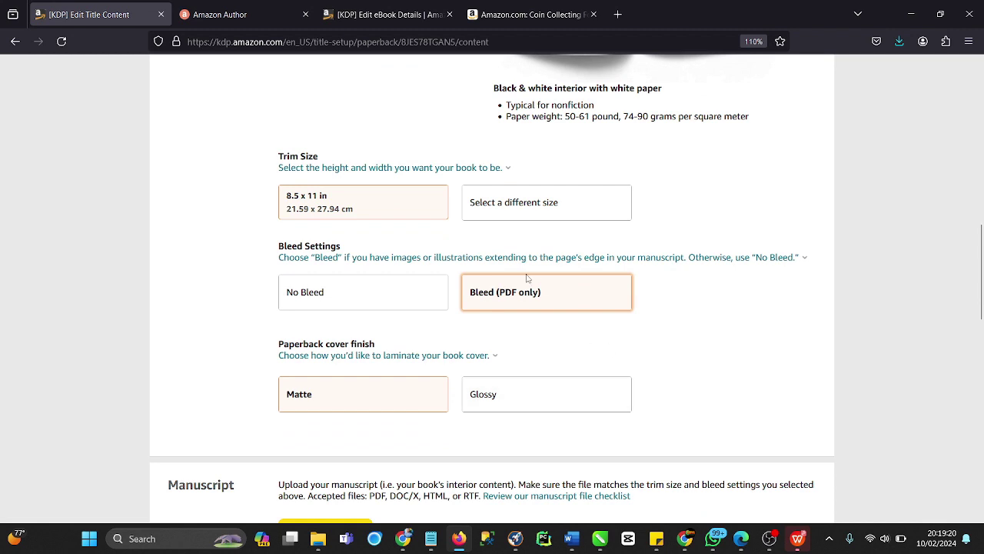
left_click(446, 359)
scroll(385, 350, "down", 2)
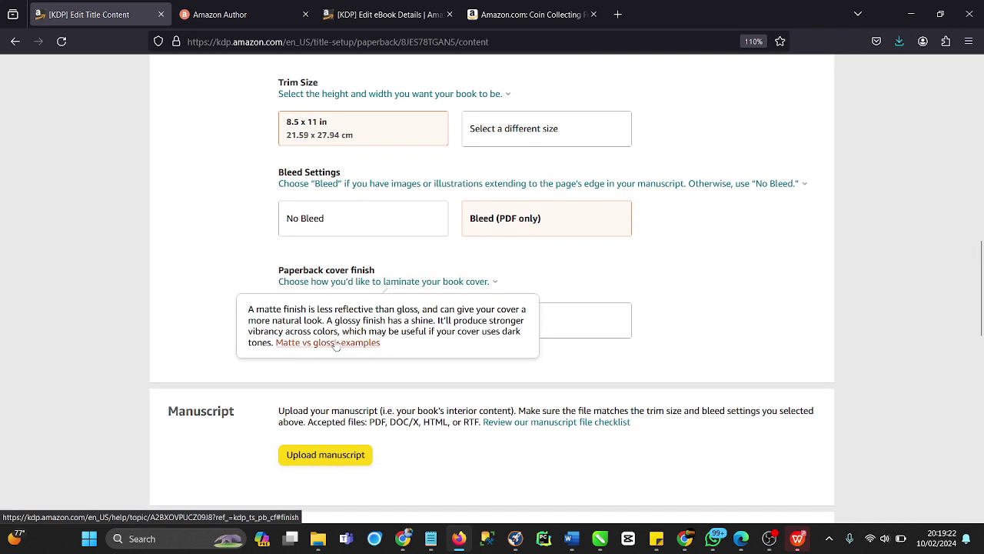
left_click(597, 373)
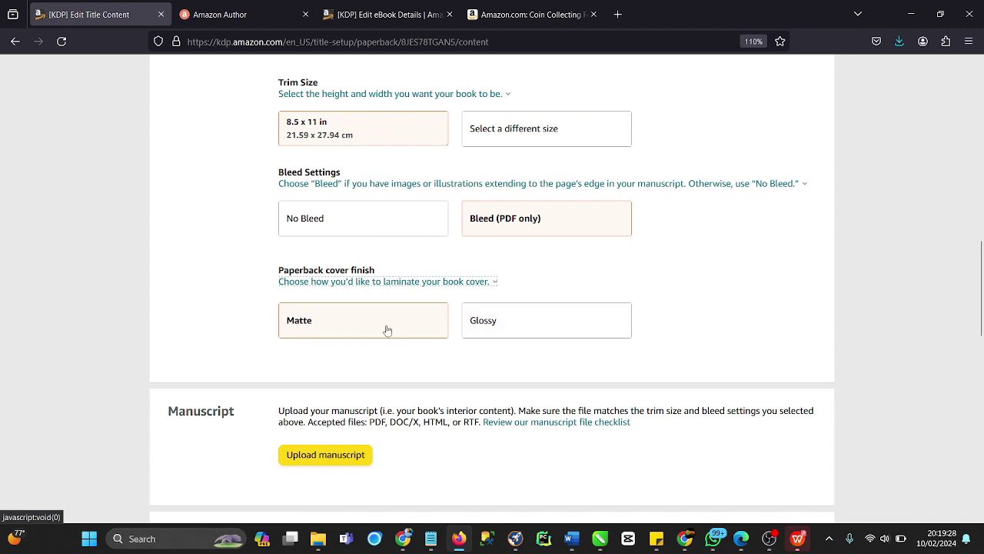
Try to upload Coin Value Guide 2024 Manuscript.pdf from the Coin value guide 2024 Folder as the paperback manuscript
scroll(377, 334, "down", 3)
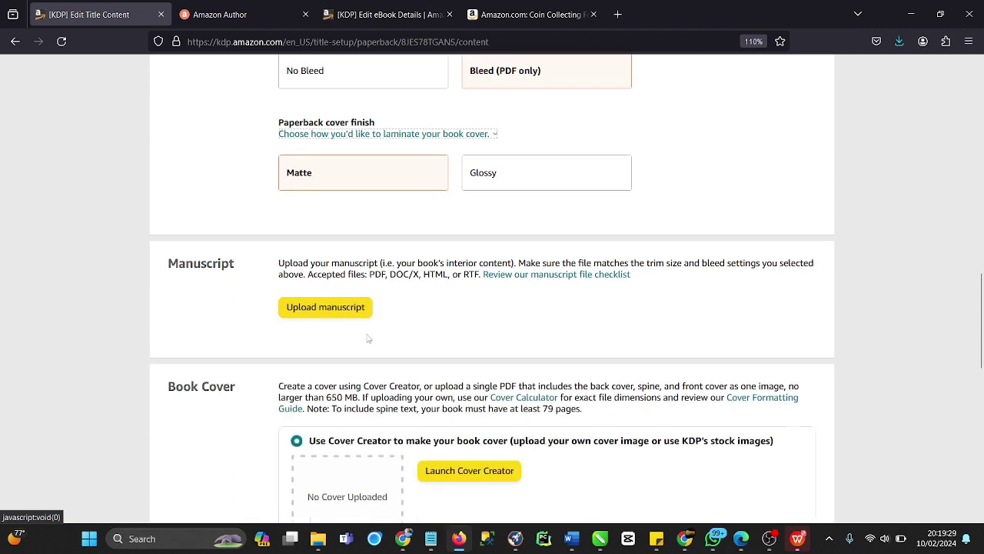
left_click(312, 309)
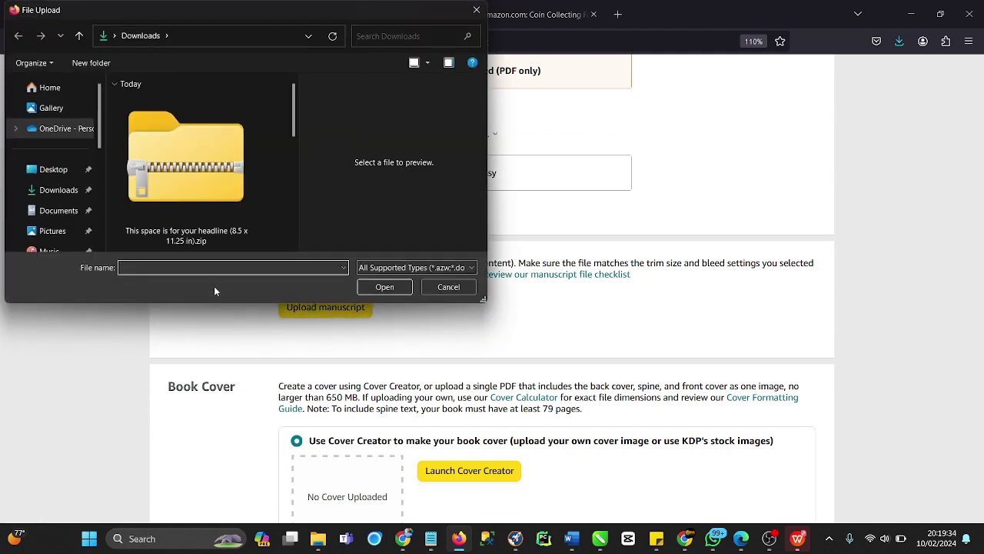
scroll(69, 181, "down", 2)
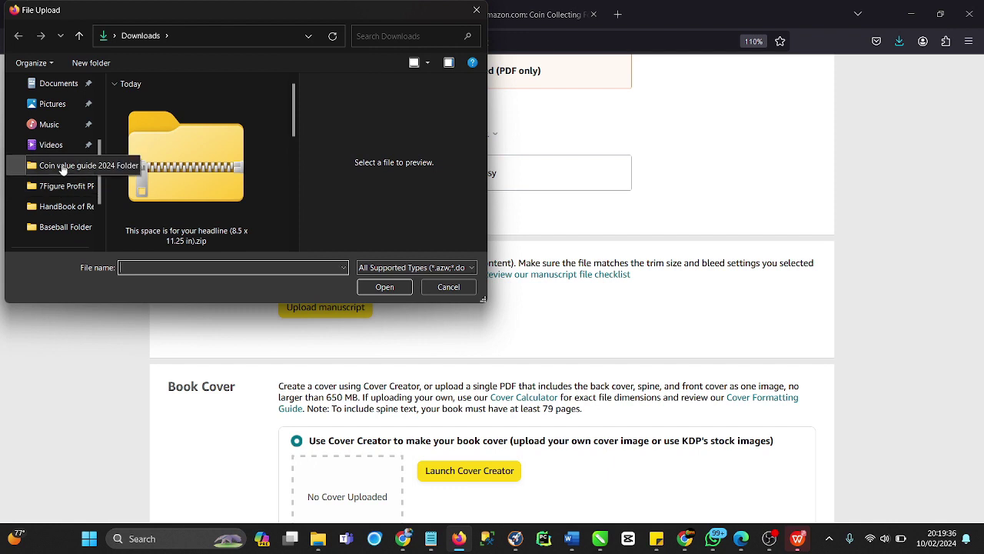
left_click(63, 169)
scroll(164, 196, "down", 1)
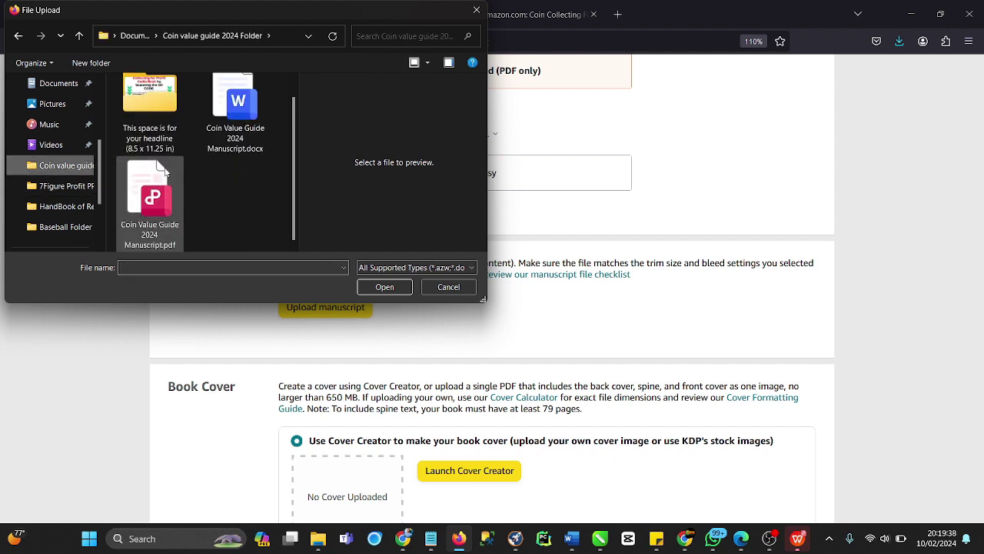
left_click(160, 187)
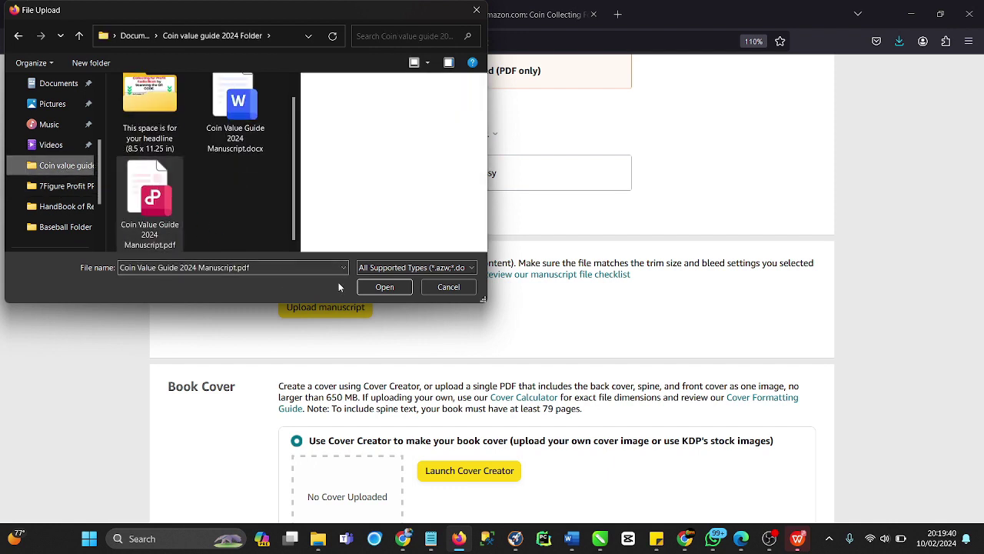
left_click(383, 287)
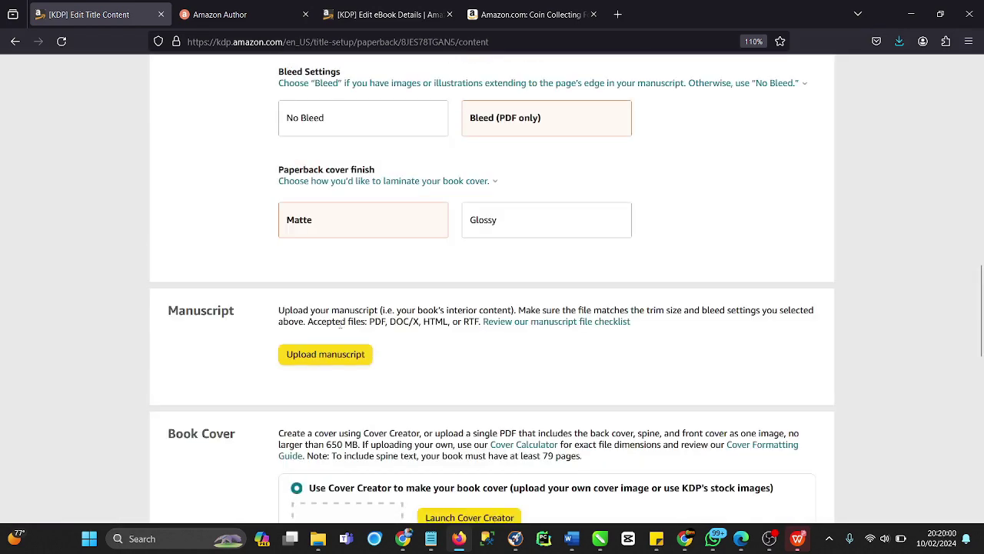
Review the accepted manuscript file formats, the book cover options and the AI-generated content question
left_click_drag(309, 321, 459, 334)
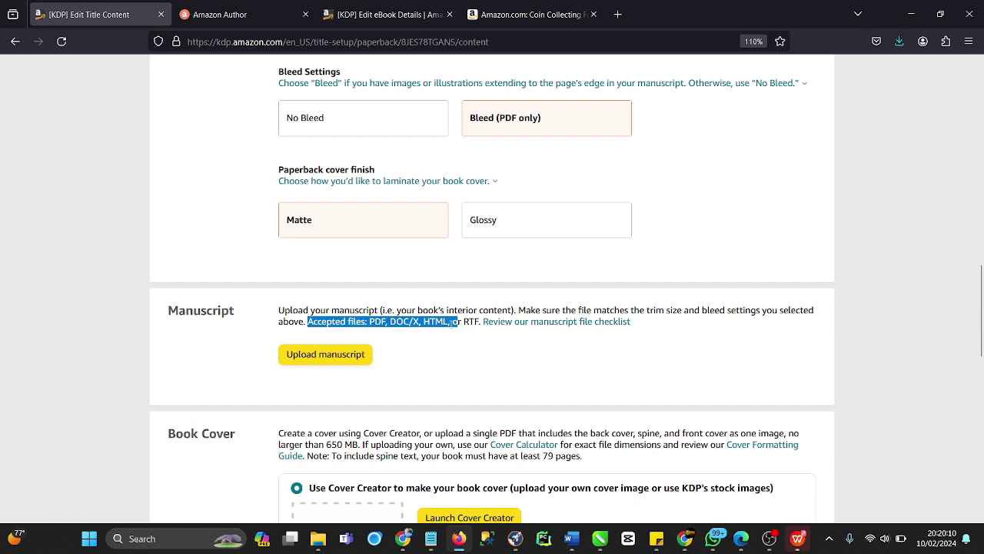
scroll(453, 331, "down", 2)
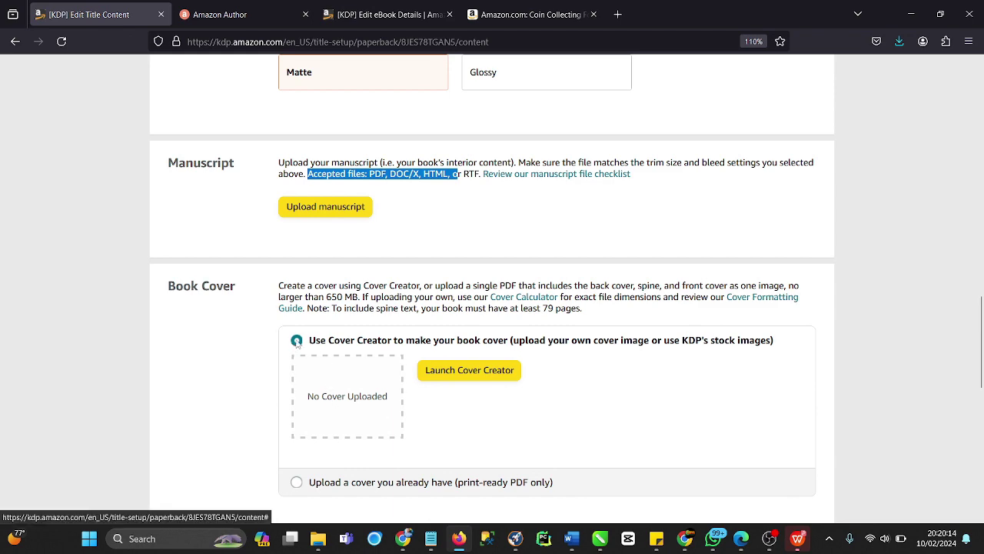
scroll(296, 346, "down", 3)
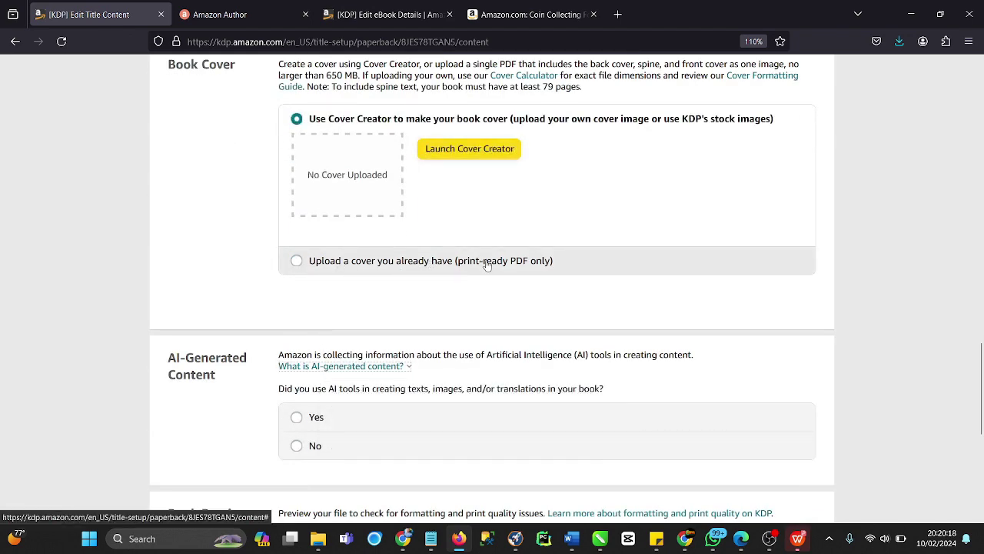
Set the book cover option to Upload a cover you already have (print-ready PDF only)
scroll(488, 266, "up", 1)
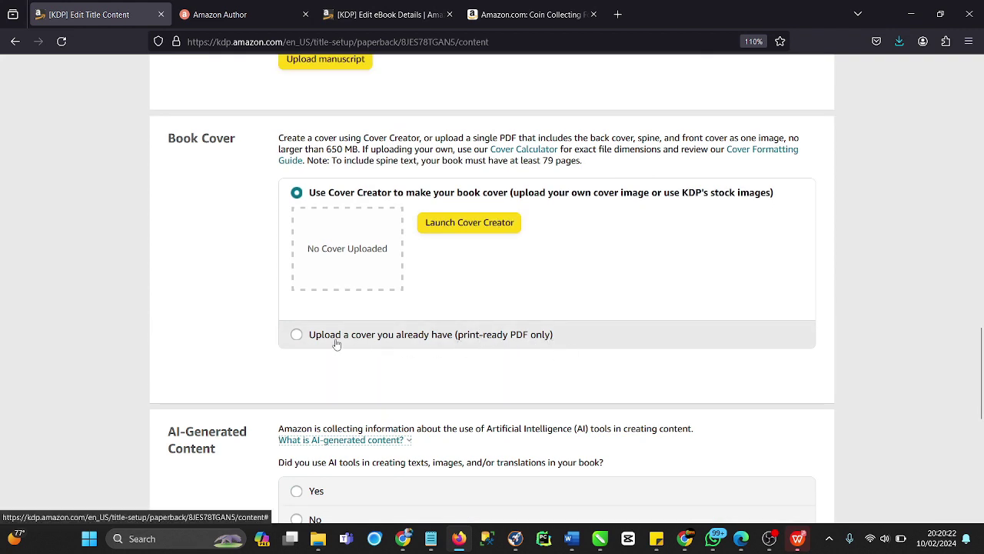
left_click(296, 336)
left_click(297, 193)
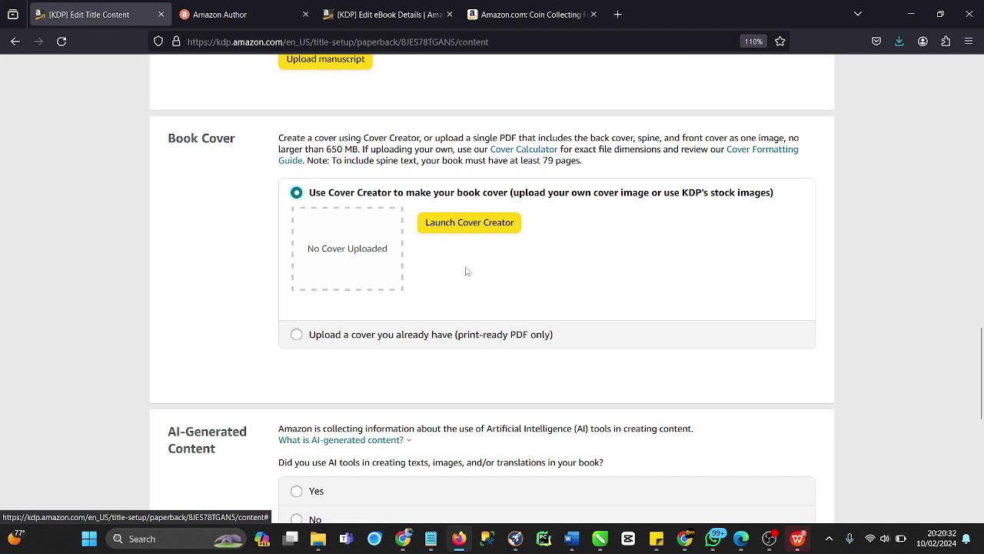
left_click(297, 335)
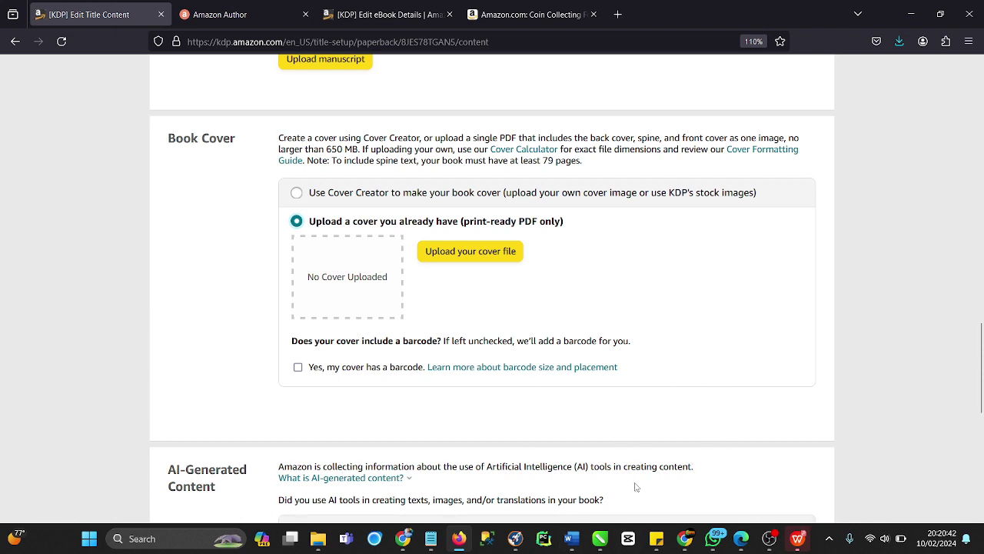
Switch to CorelDRAW to look at the Coin Value Guide 2024 cover design, and return to the KDP page in Firefox
left_click(600, 539)
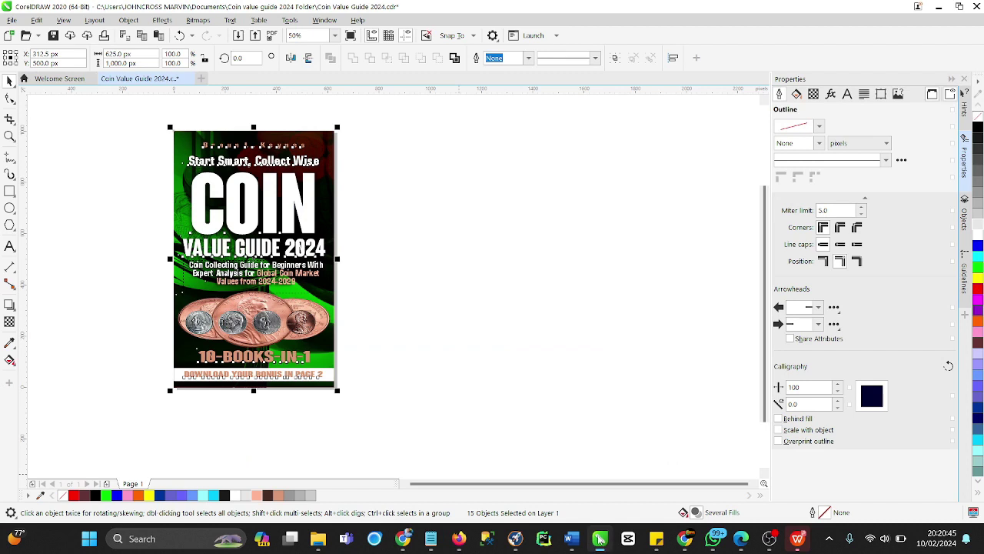
left_click(418, 223)
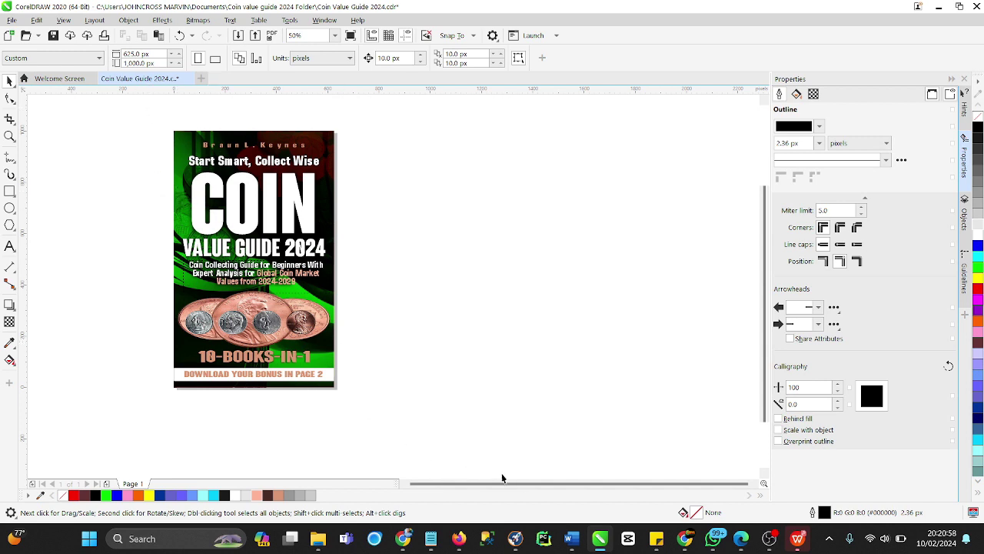
mouse_move(601, 551)
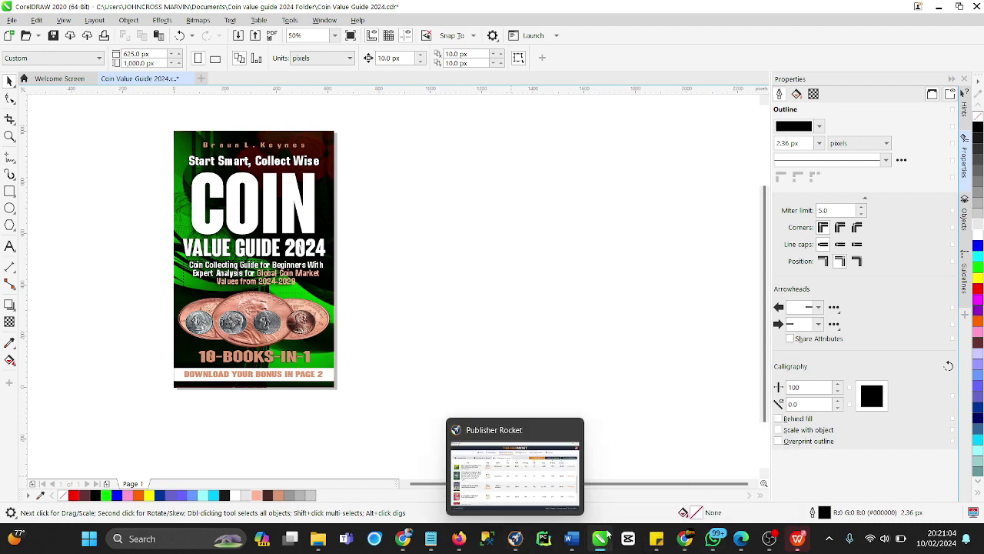
left_click(465, 465)
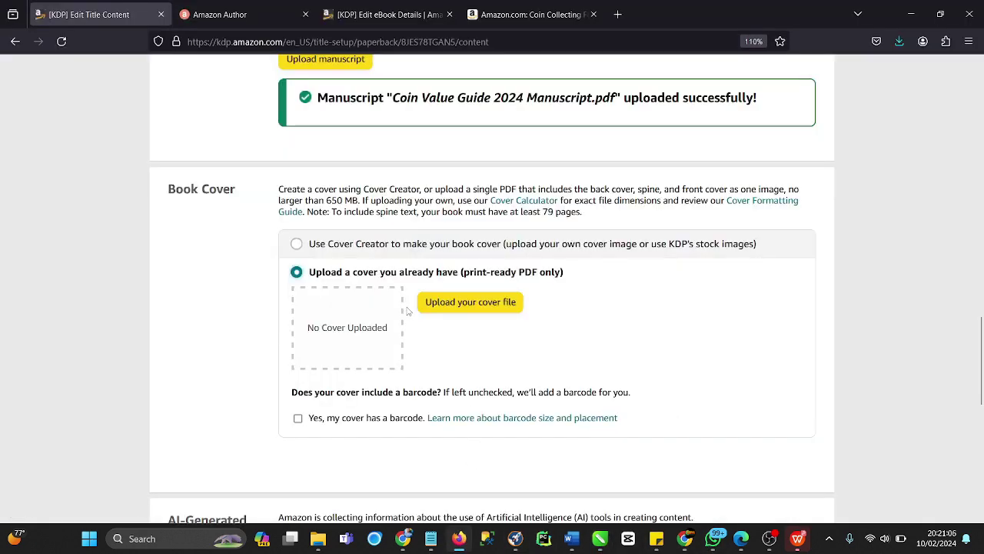
Upload PMP EXAM PREP PAPERBACK.pdf from the Corel Draw Work folder in Documents as the paperback's cover file
left_click(471, 303)
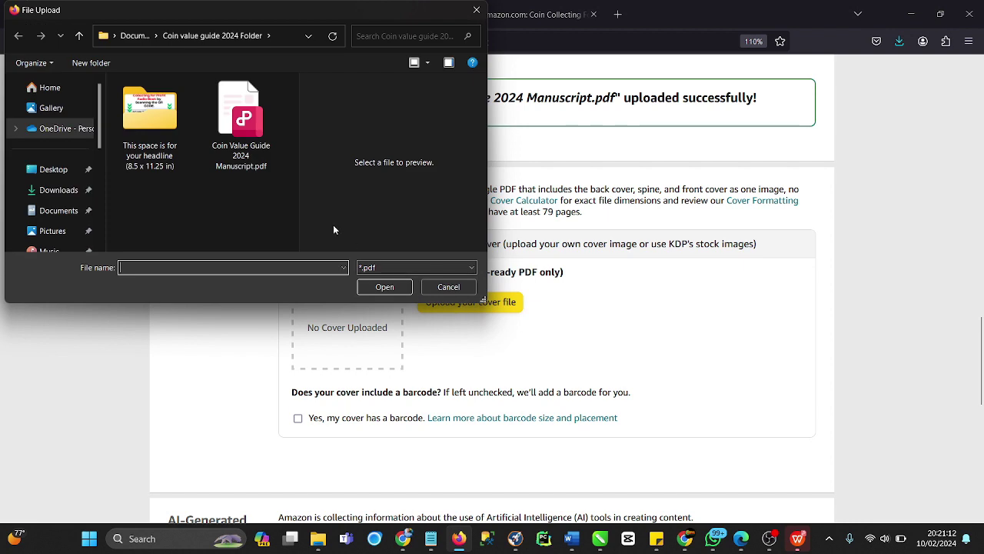
scroll(60, 192, "down", 3)
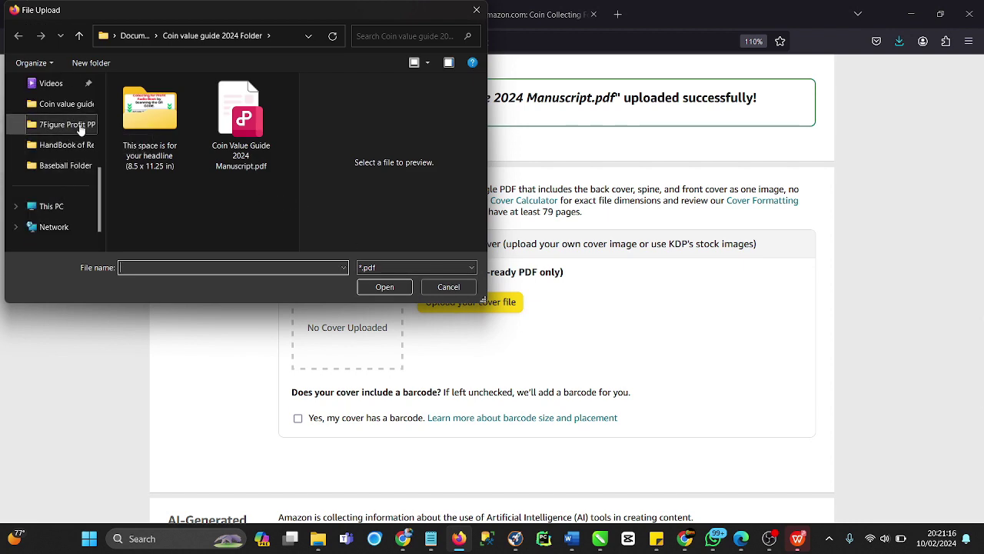
scroll(63, 155, "down", 1)
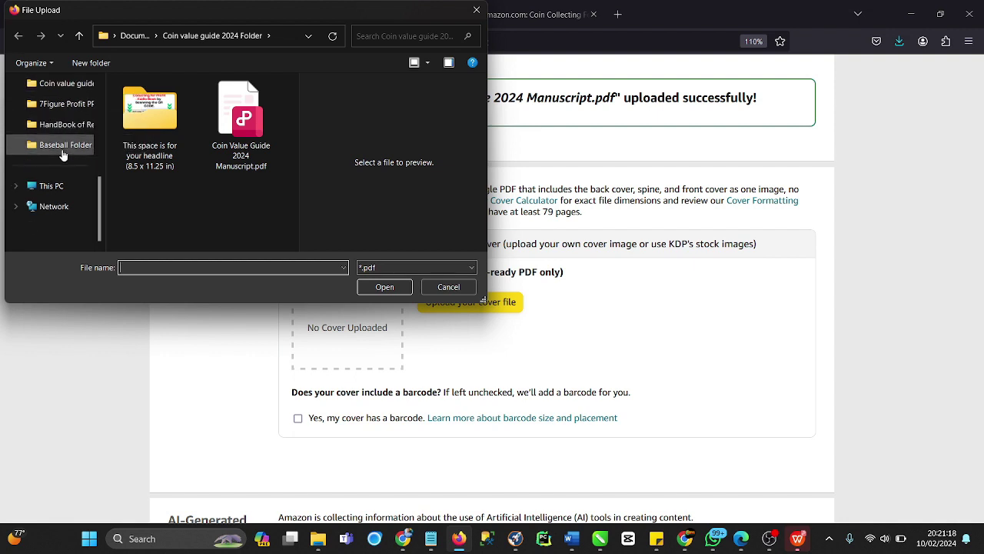
scroll(63, 153, "up", 5)
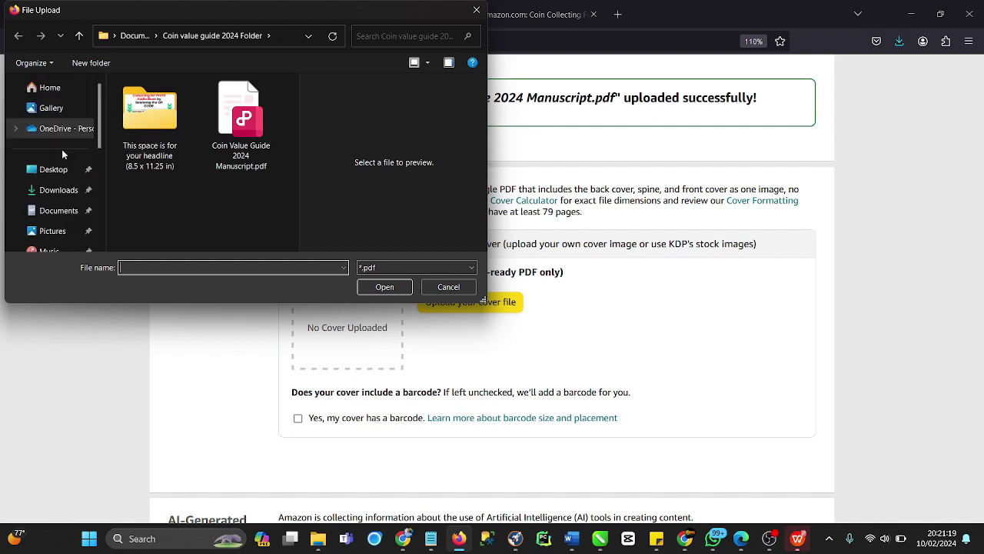
left_click(58, 210)
scroll(95, 187, "down", 1)
scroll(170, 169, "down", 3)
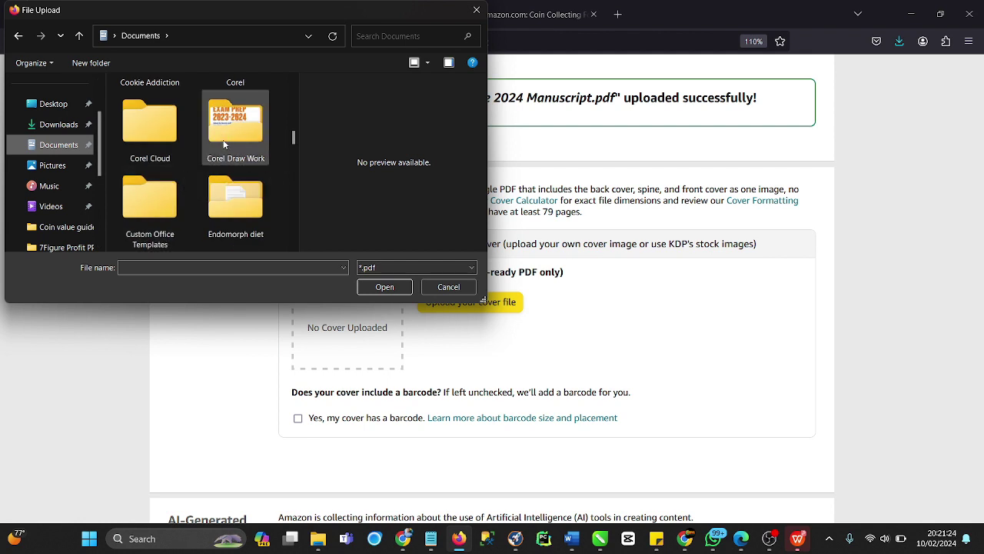
scroll(217, 160, "down", 1)
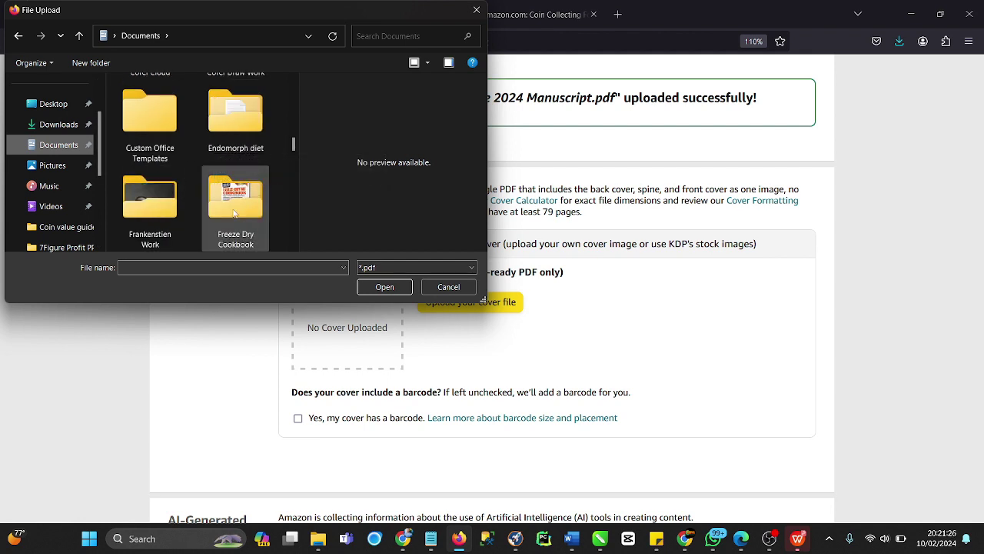
scroll(238, 212, "down", 1)
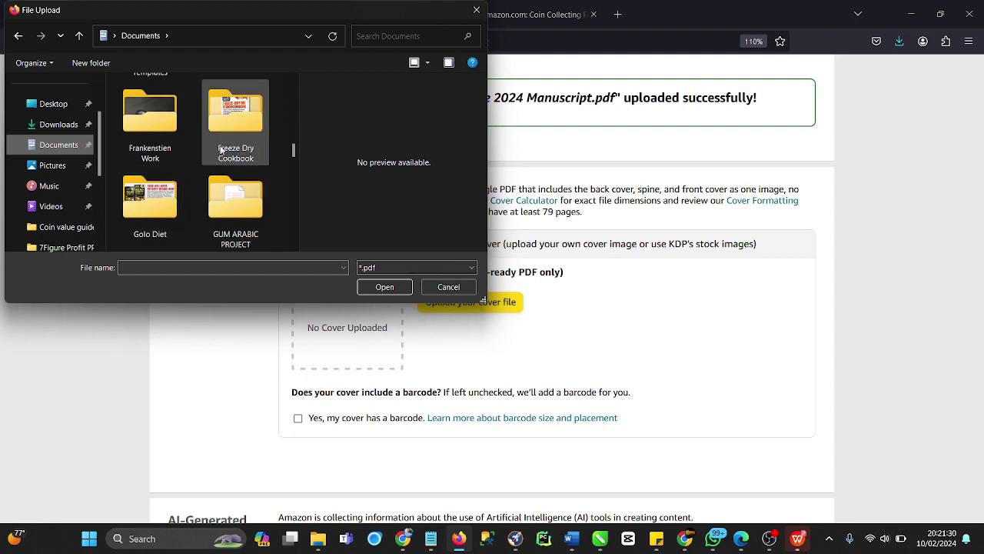
scroll(230, 180, "down", 2)
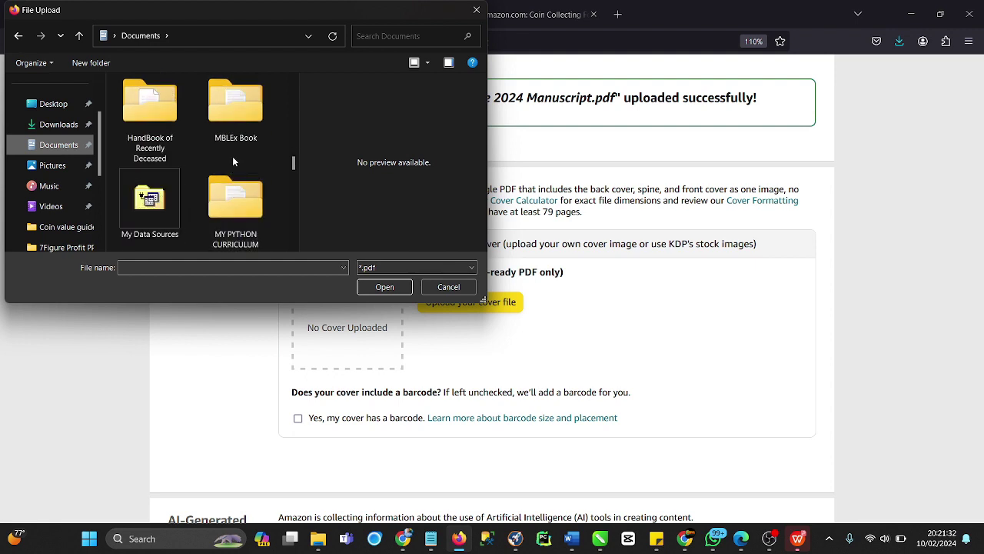
scroll(222, 141, "down", 3)
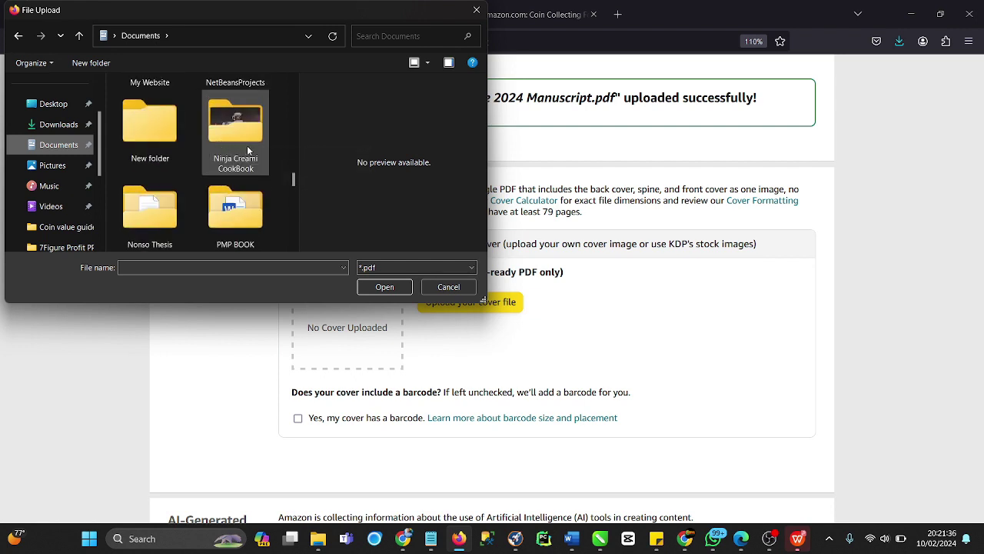
scroll(247, 150, "down", 1)
scroll(247, 150, "up", 4)
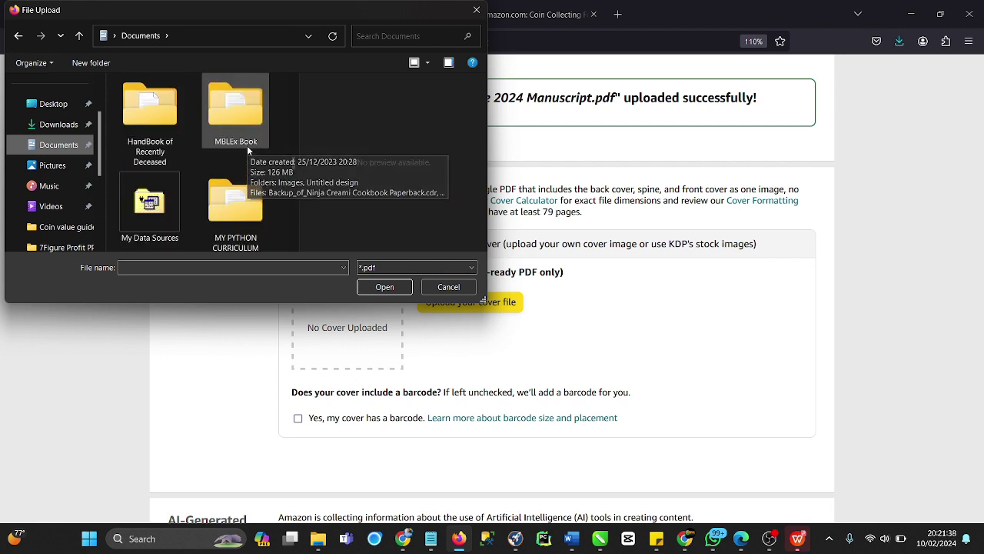
scroll(247, 145, "up", 2)
scroll(234, 123, "up", 3)
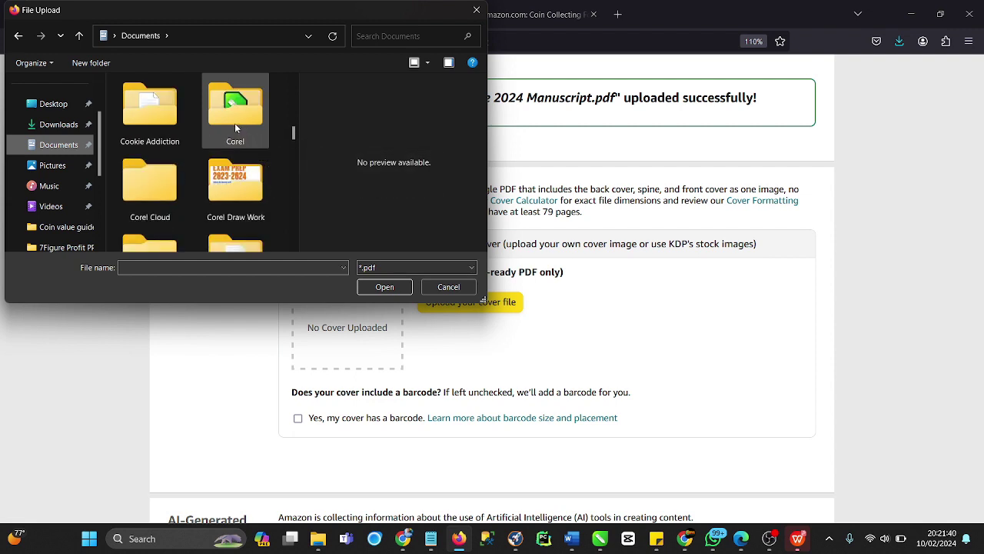
double_click(228, 182)
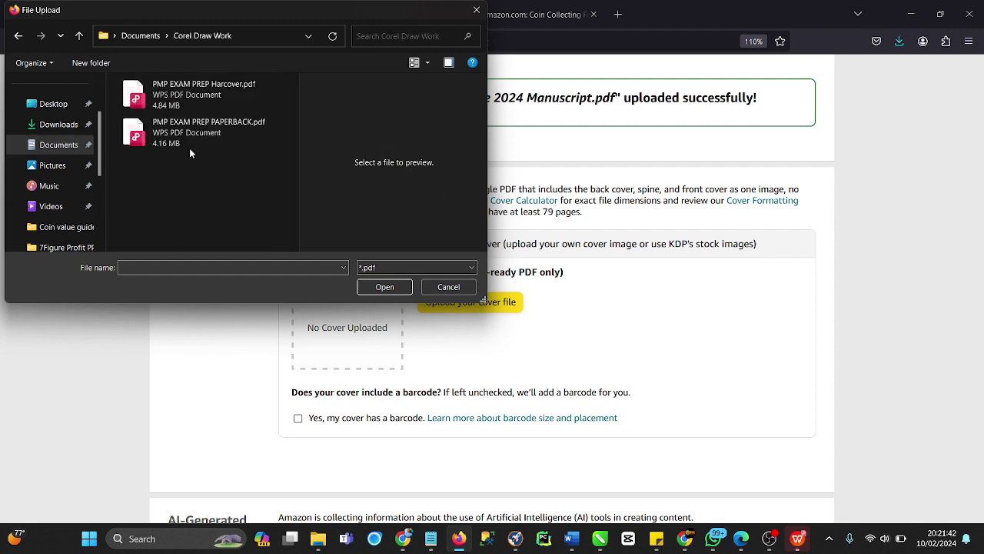
left_click(197, 135)
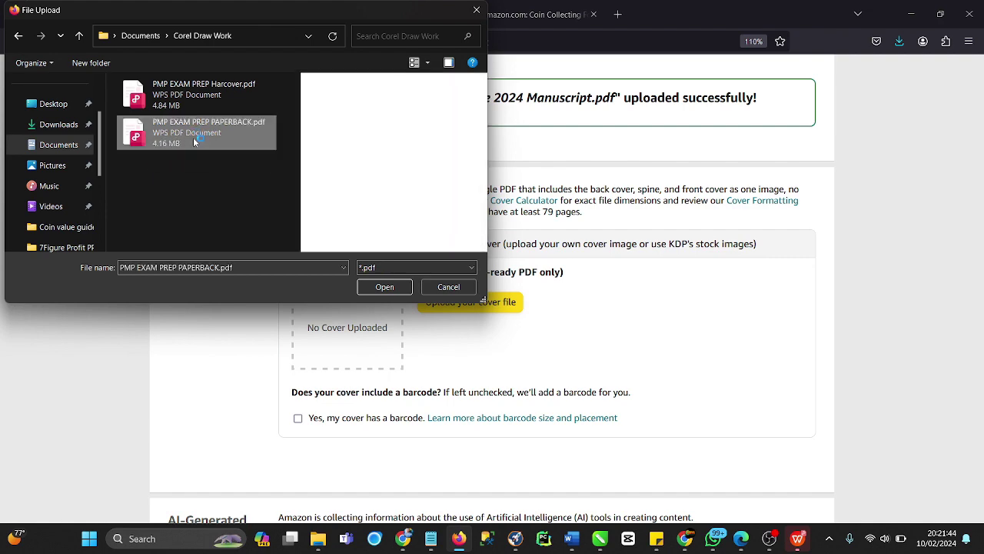
left_click(376, 290)
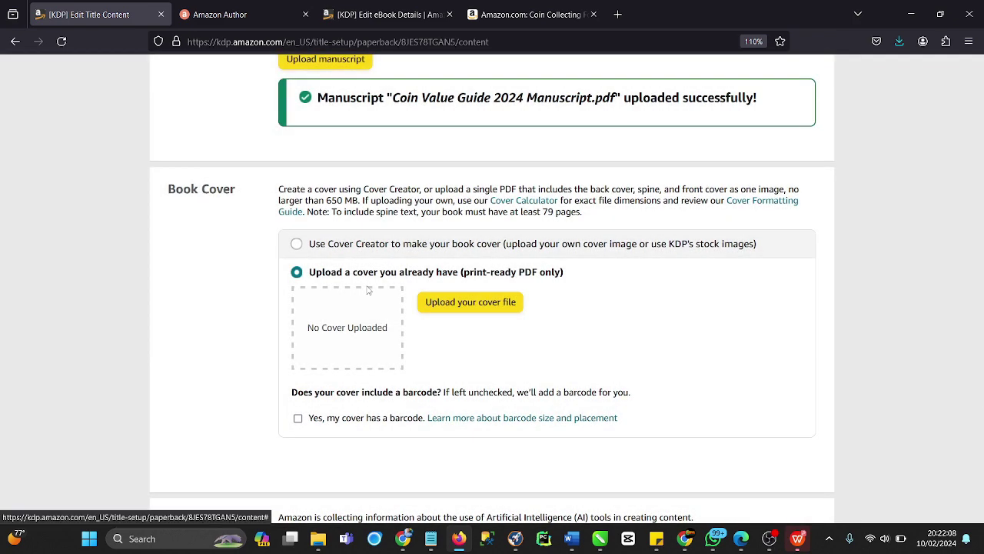
Answer No to the AI-generated content question and launch the book previewer
scroll(369, 290, "down", 2)
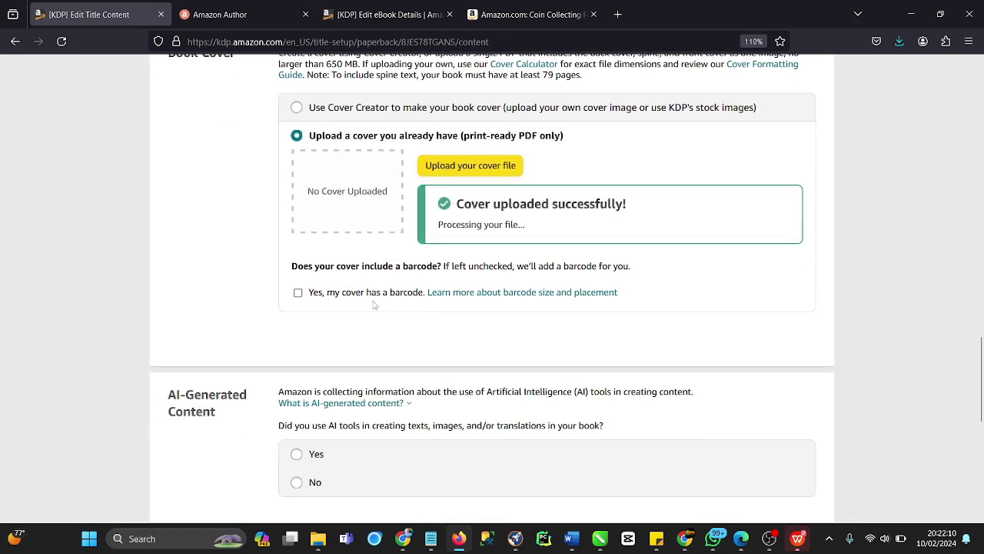
scroll(339, 307, "down", 2)
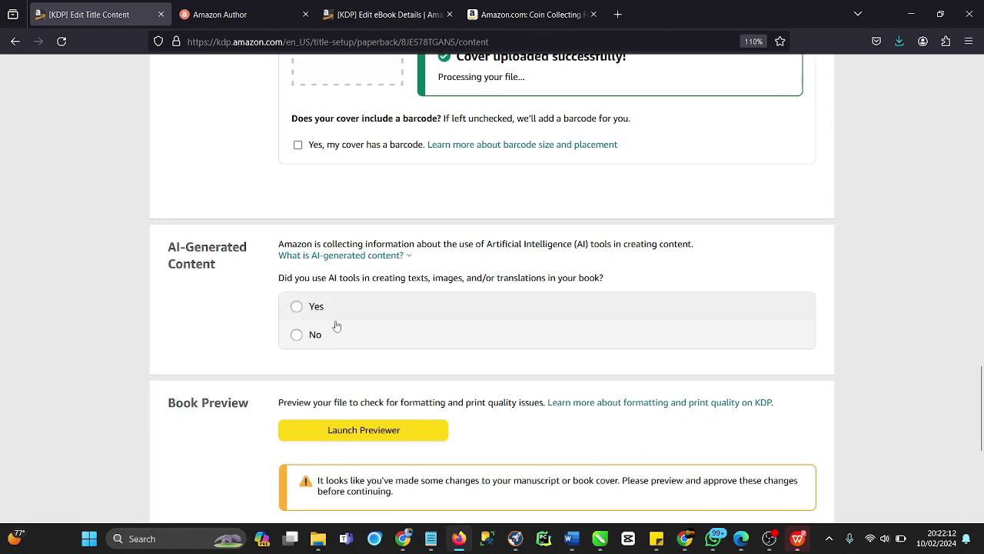
left_click(296, 335)
scroll(323, 315, "down", 2)
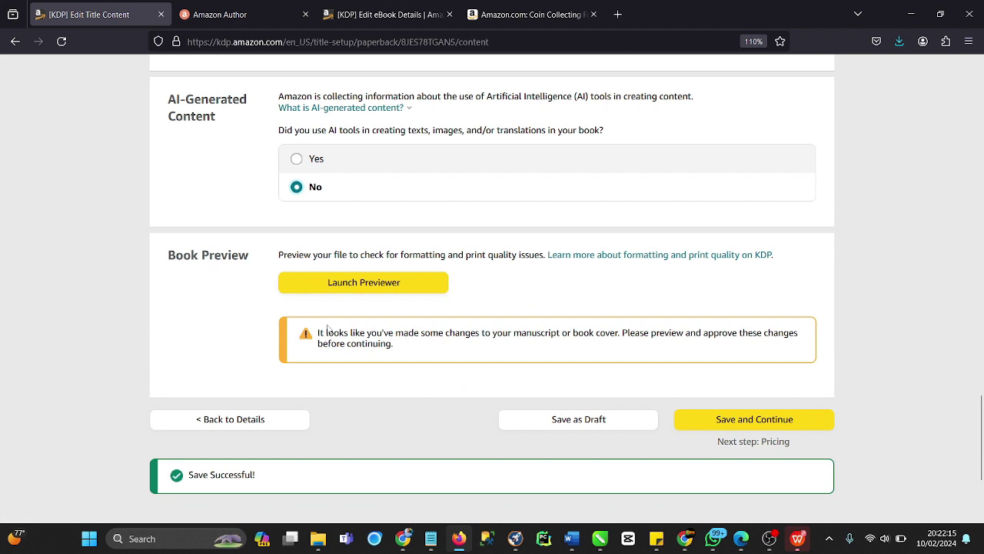
left_click(343, 285)
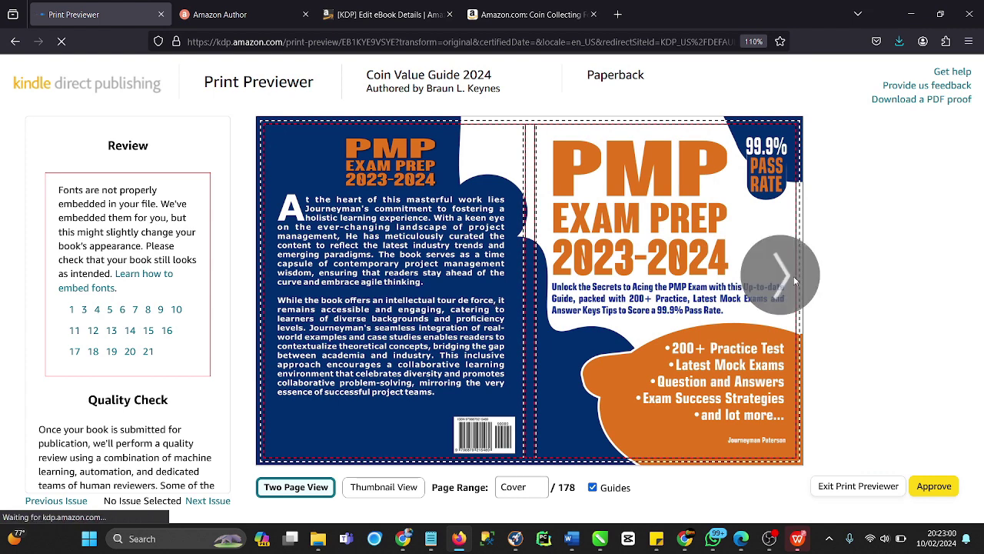
Check the full cover spread and the title page in the print preview
left_click(796, 278)
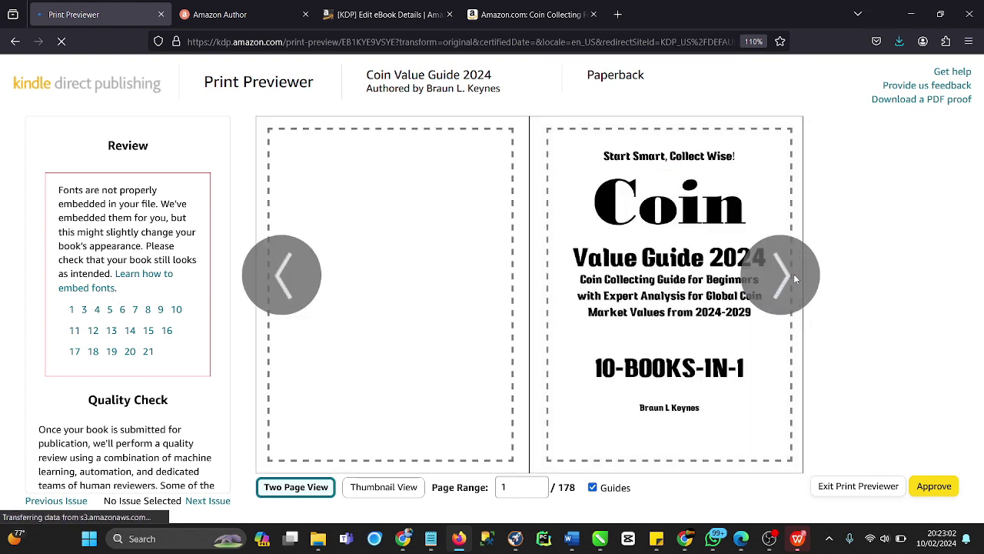
left_click(300, 303)
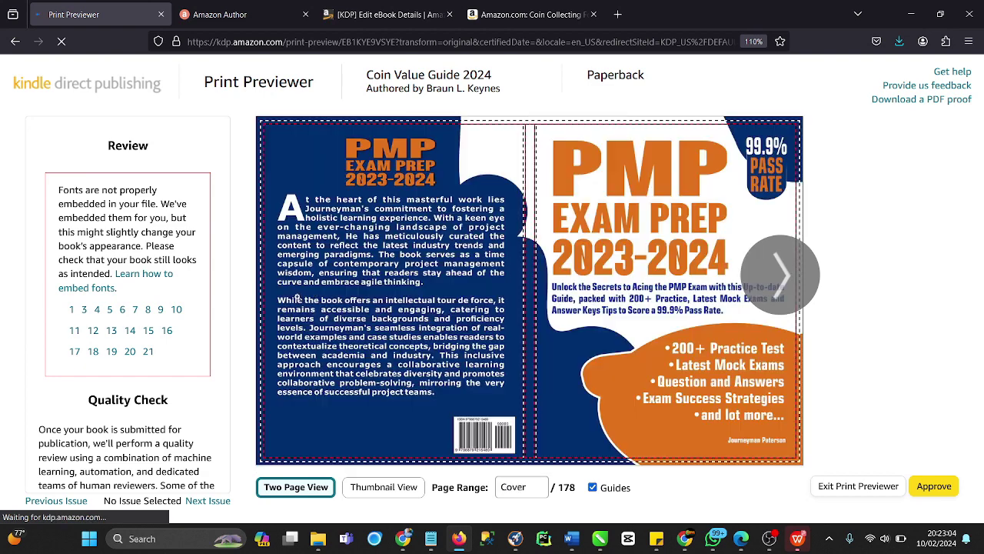
left_click(797, 276)
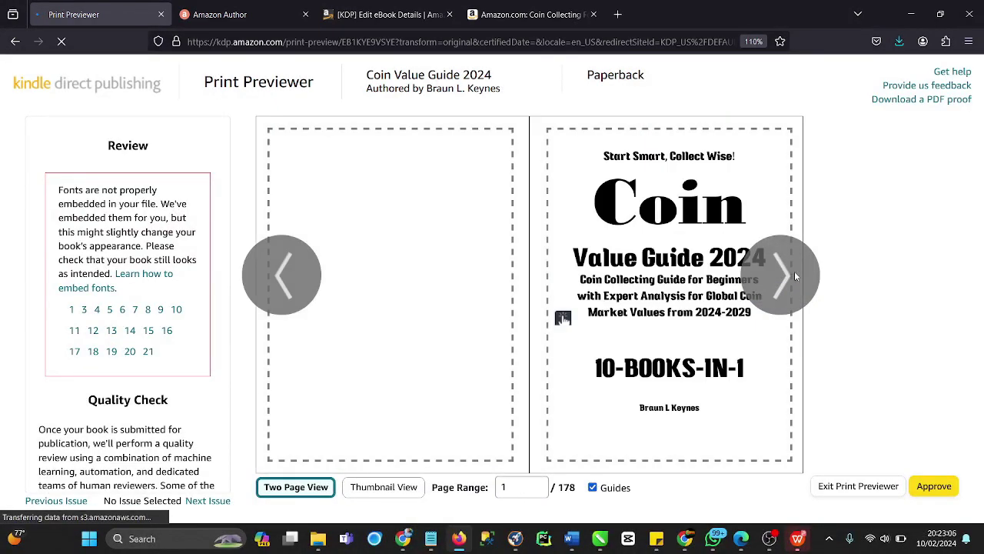
Page forward through the previewed interior from the title page to pages 24-25, checking the layout against the guides
left_click(787, 290)
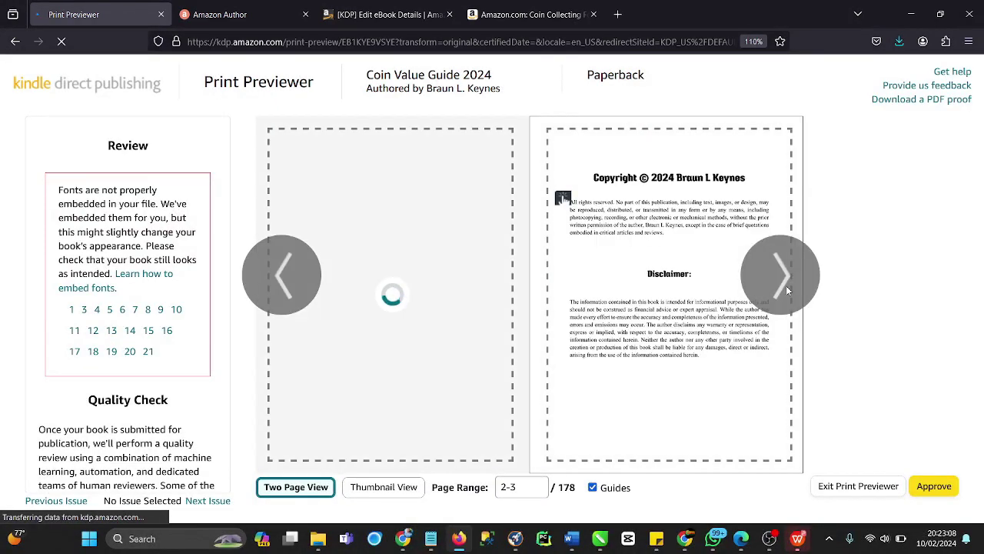
left_click(786, 290)
left_click(787, 290)
left_click(786, 289)
left_click(786, 290)
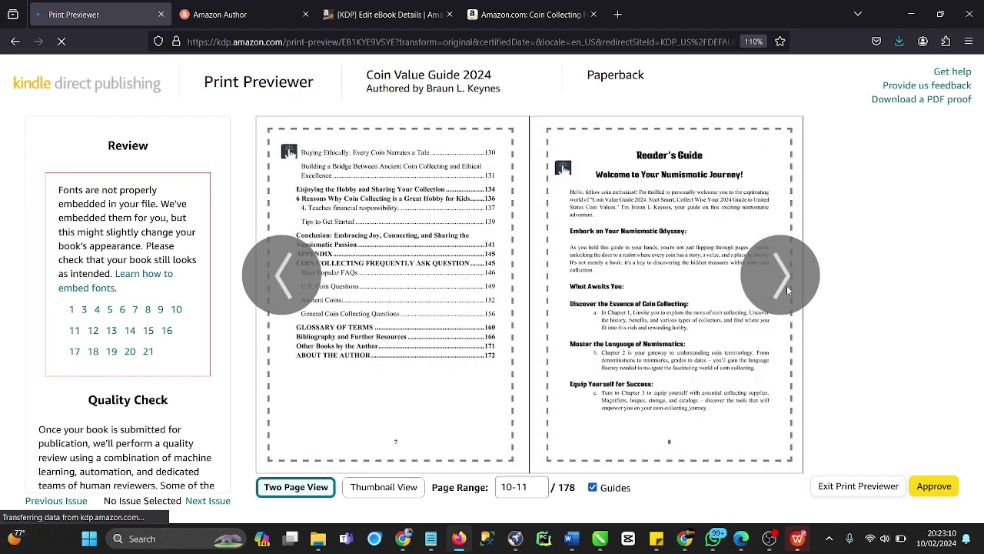
left_click(787, 290)
left_click(787, 290)
left_click(786, 290)
left_click(787, 290)
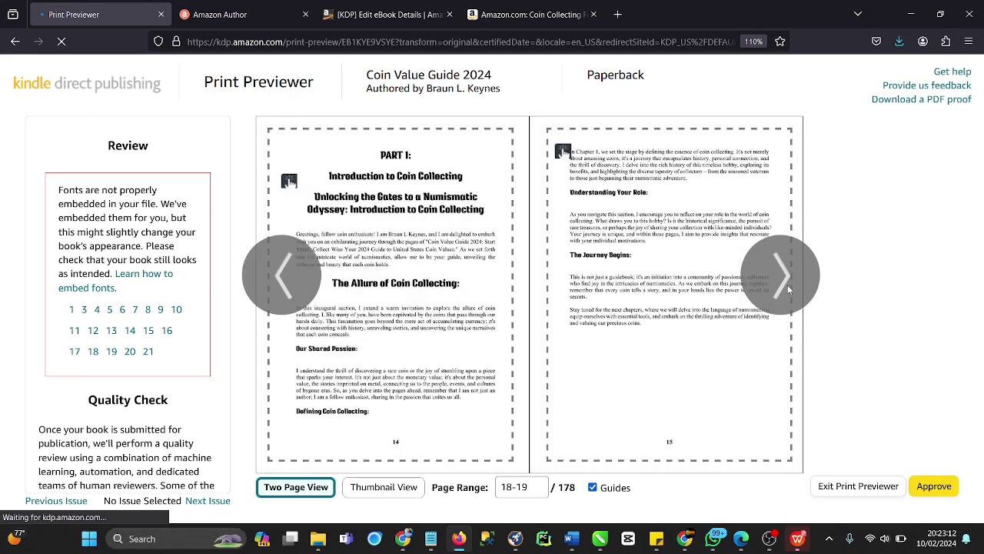
left_click(786, 290)
left_click(787, 290)
left_click(787, 290)
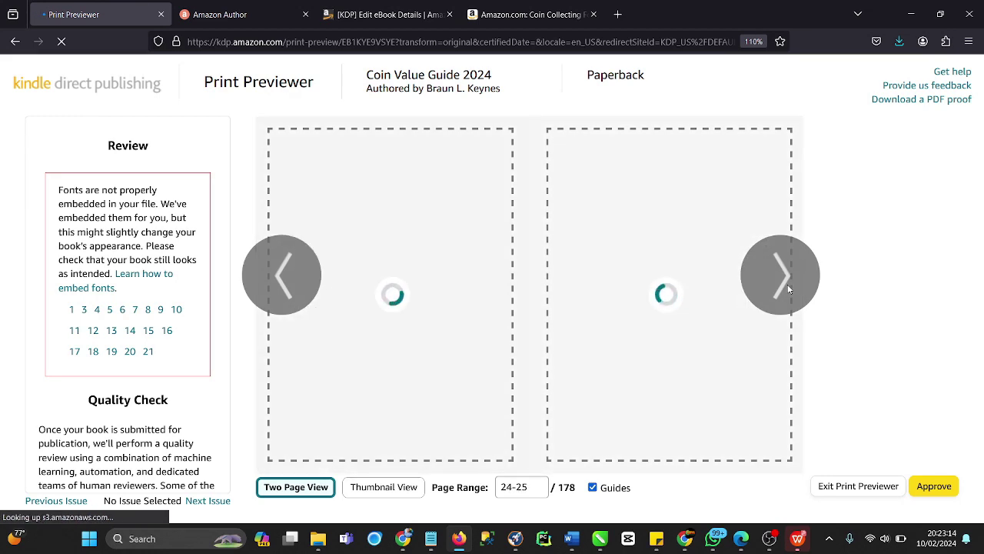
Go back through the preview to pages 18-19, the opening of Part 1
left_click(304, 298)
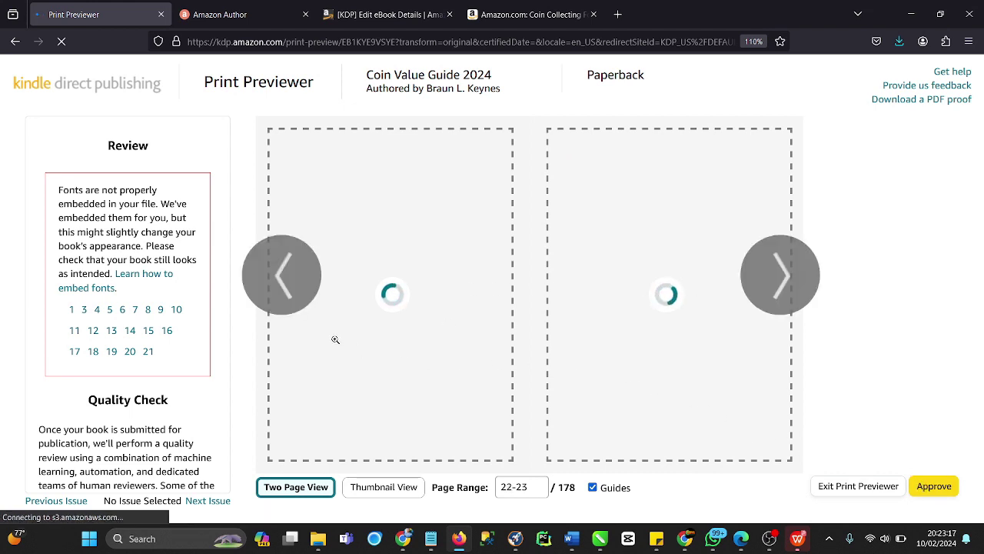
left_click(286, 284)
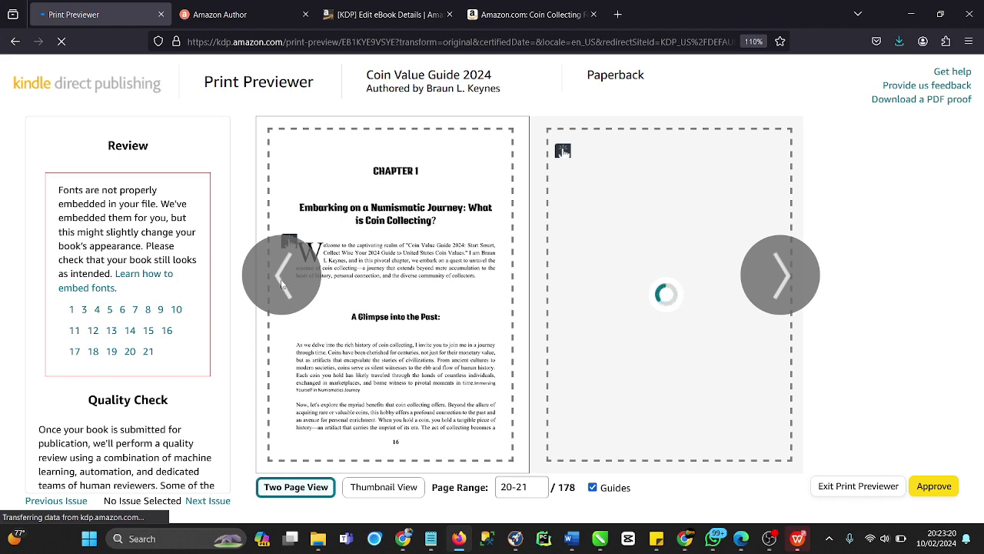
left_click(283, 284)
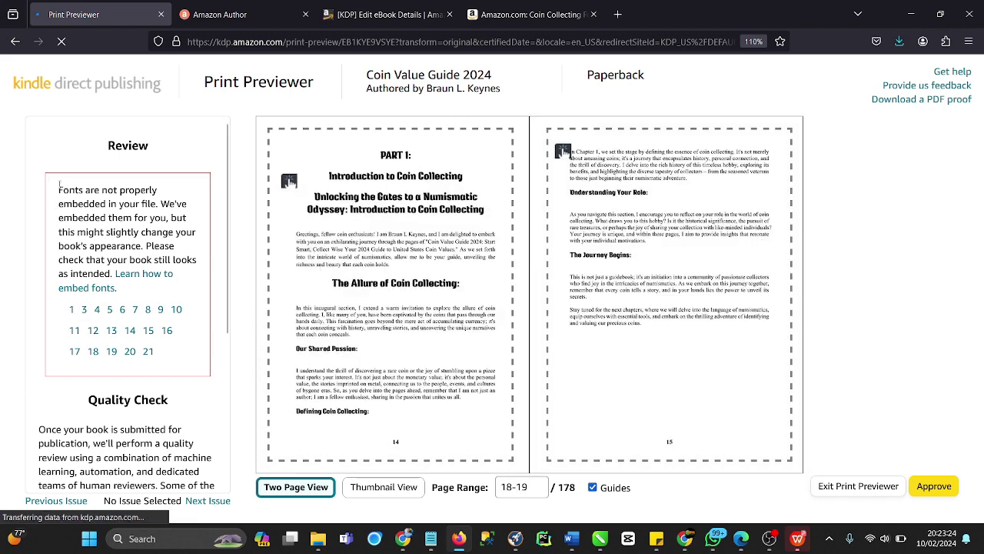
Read the font embedding notice and the quality check notes in the print preview's review section
left_click_drag(55, 192, 165, 286)
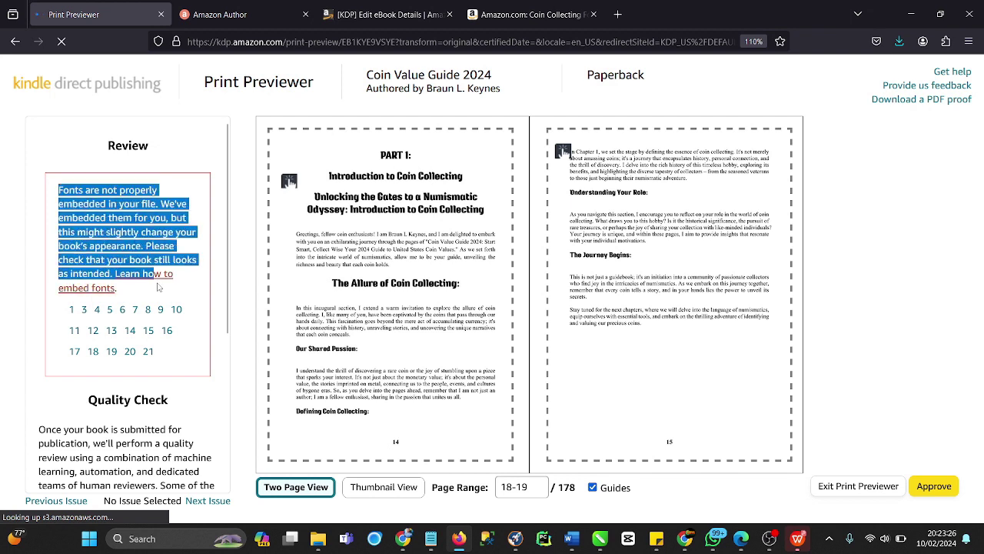
left_click(183, 287)
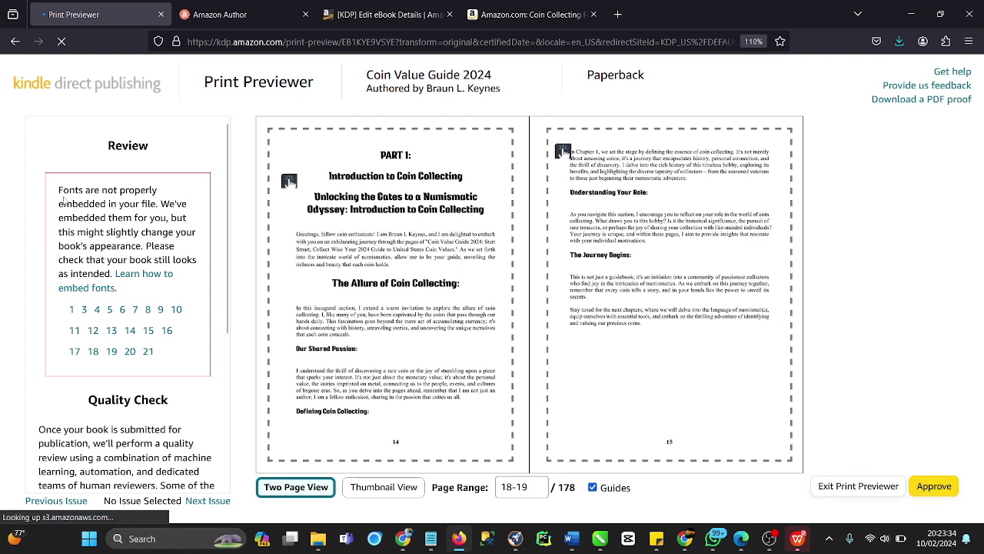
left_click_drag(56, 192, 119, 218)
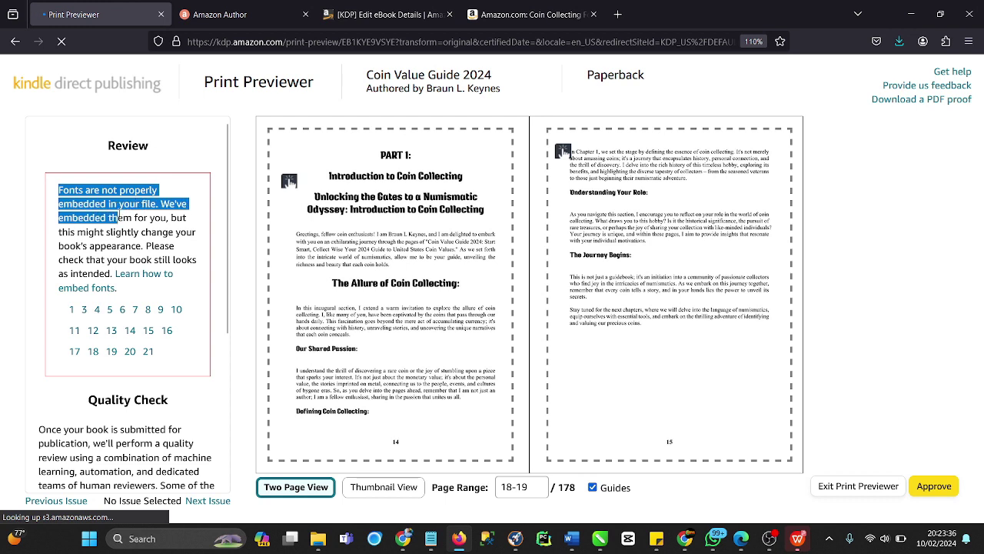
left_click(145, 203)
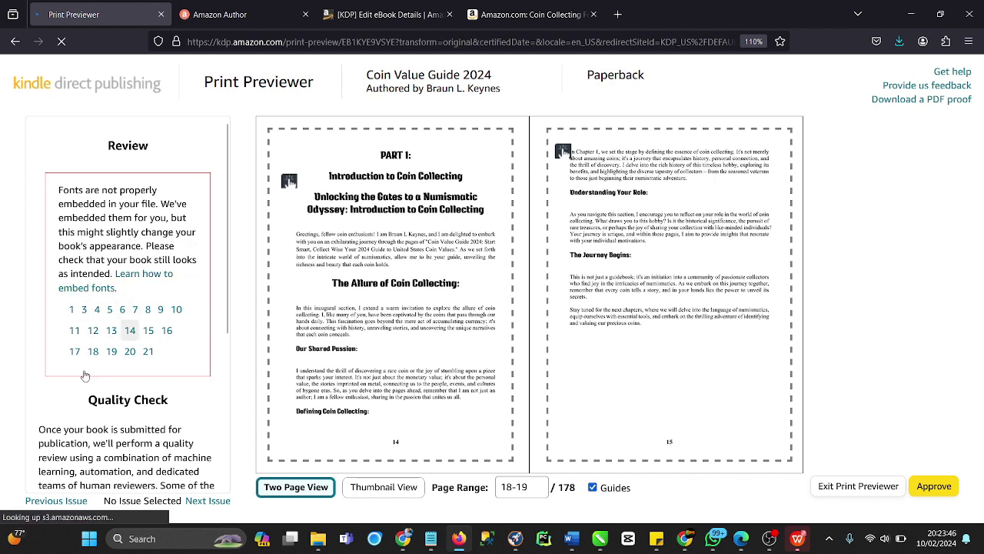
scroll(116, 353, "down", 3)
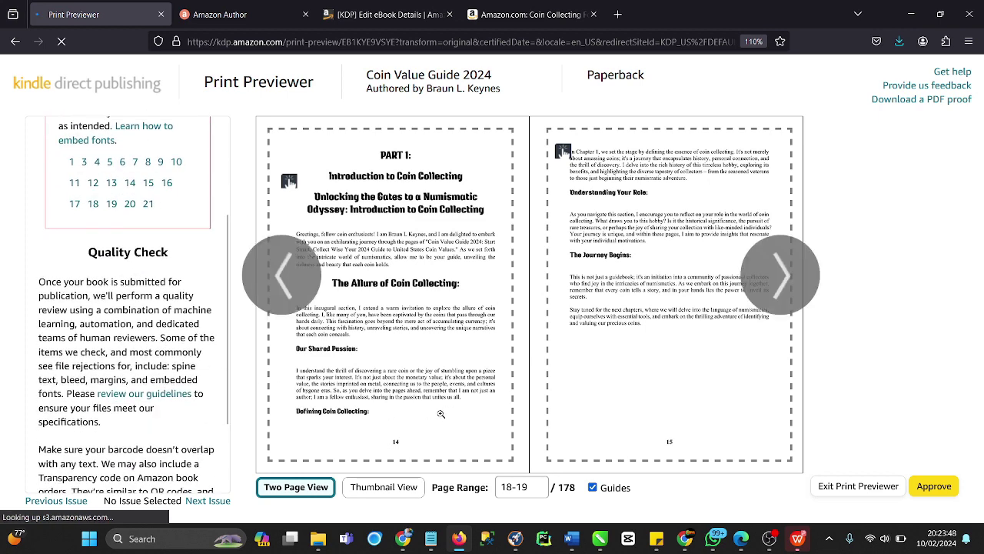
Approve the print preview and retry the failed page load to return to the paperback content page
left_click(934, 487)
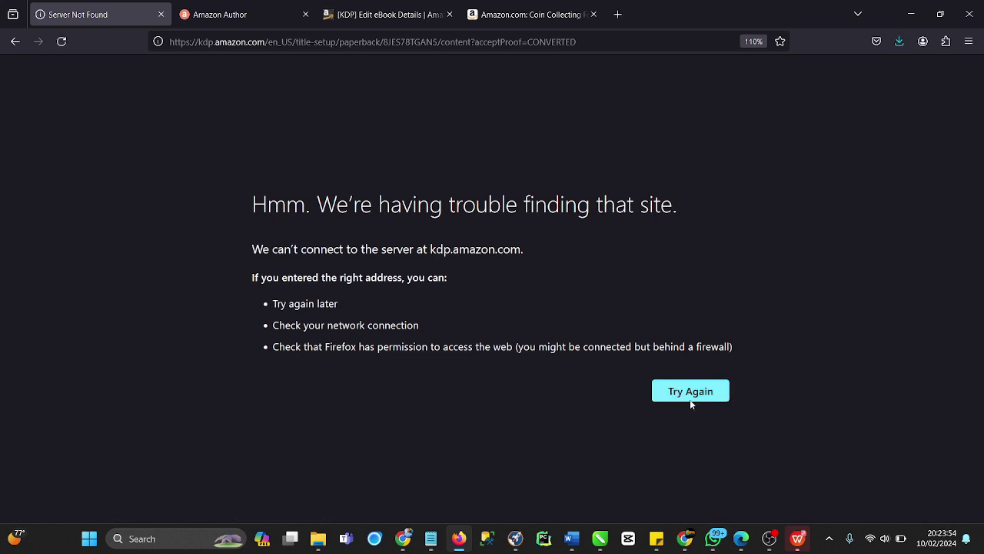
left_click(63, 43)
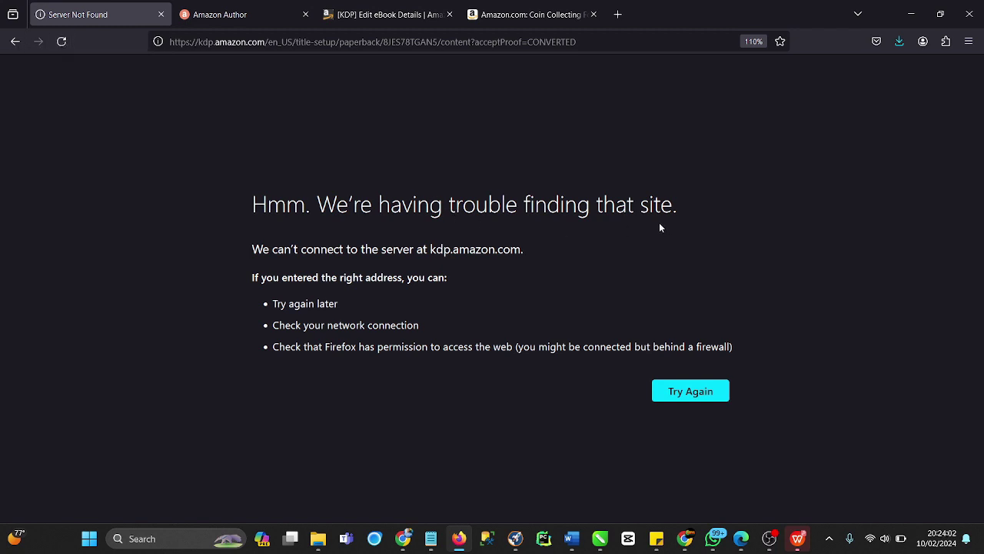
left_click(15, 42)
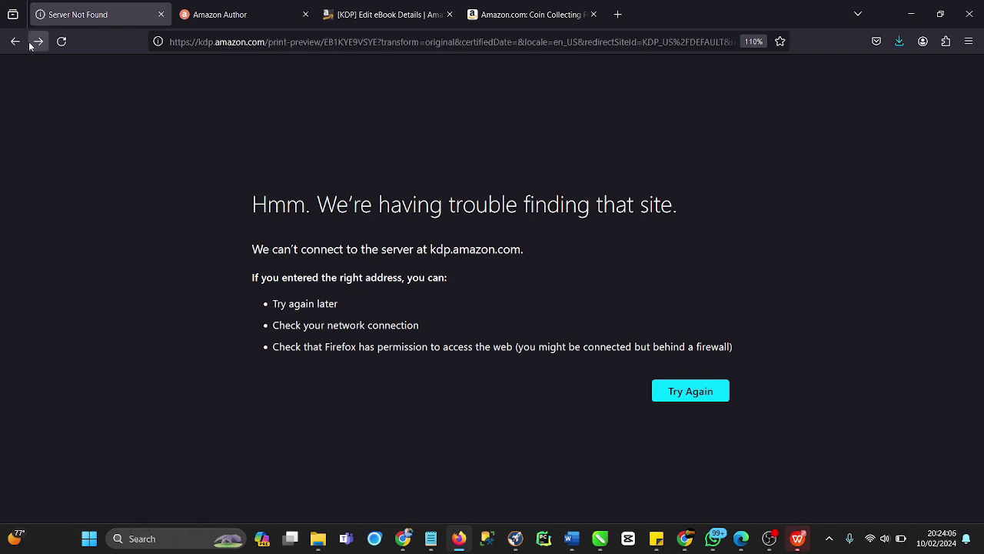
left_click(38, 43)
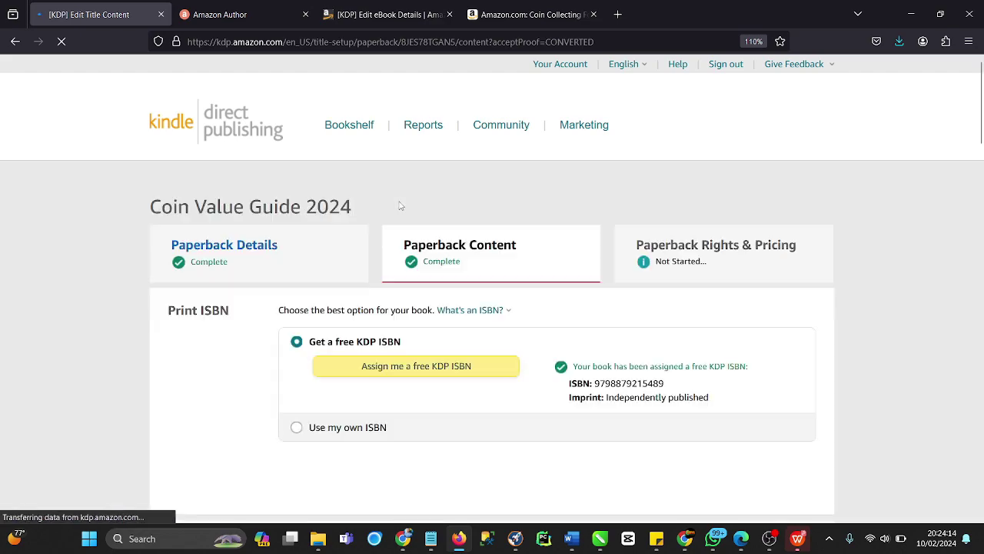
Review the paperback content settings and examine the summary's printing cost for each Amazon marketplace
scroll(400, 202, "down", 10)
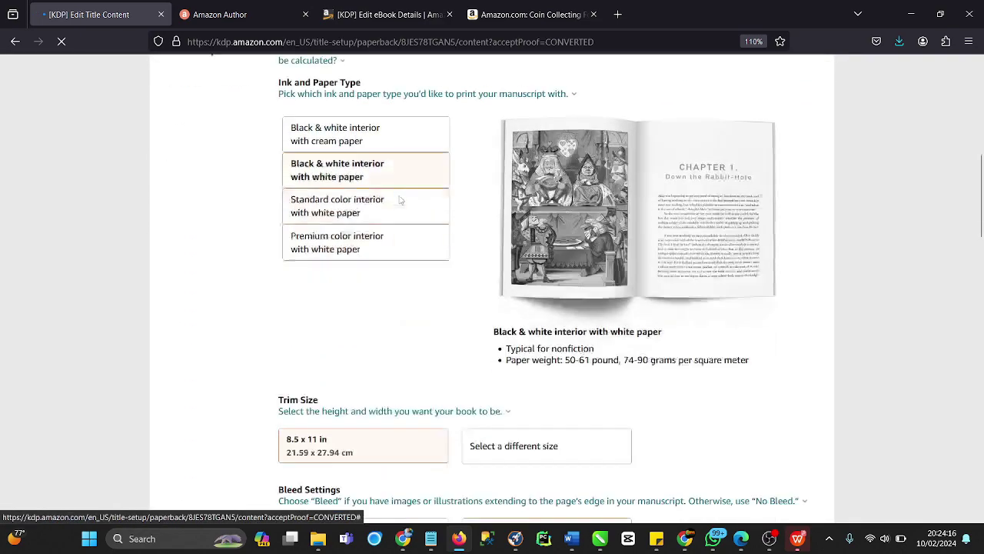
scroll(403, 199, "down", 10)
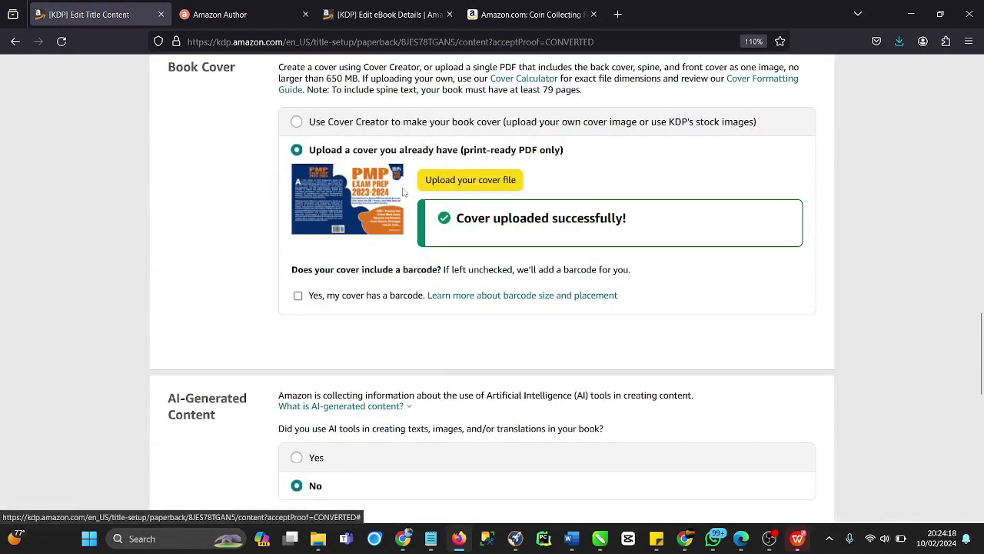
scroll(698, 266, "down", 5)
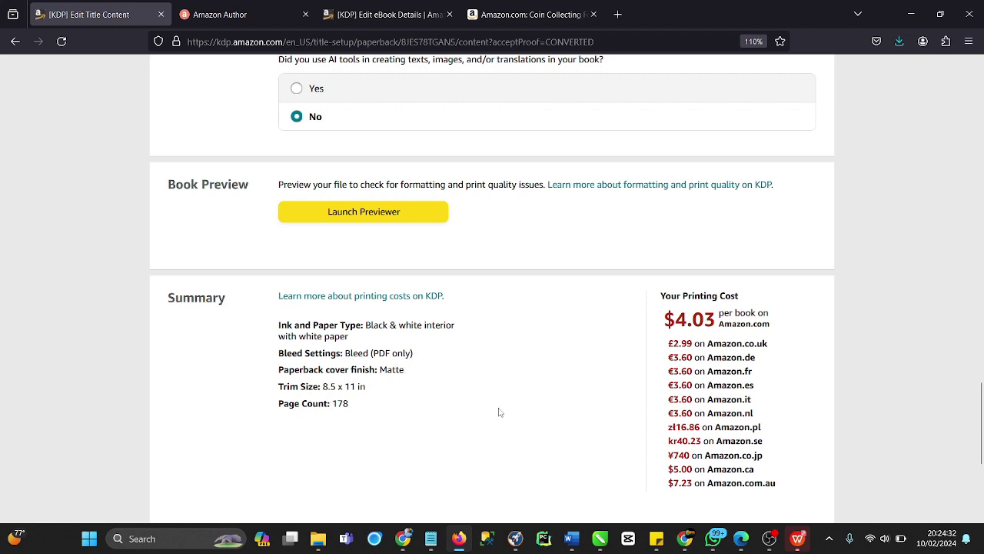
scroll(718, 341, "down", 3)
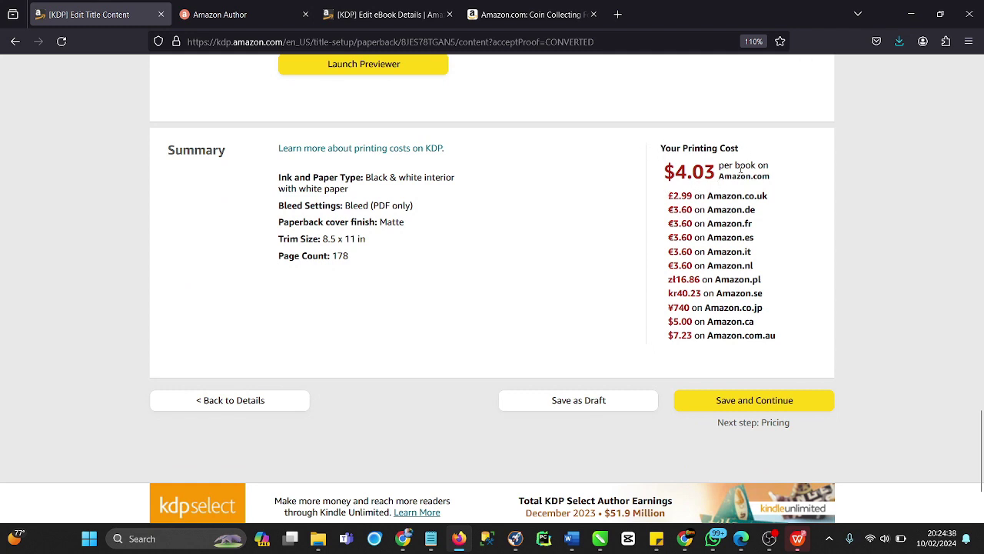
left_click_drag(653, 176, 718, 182)
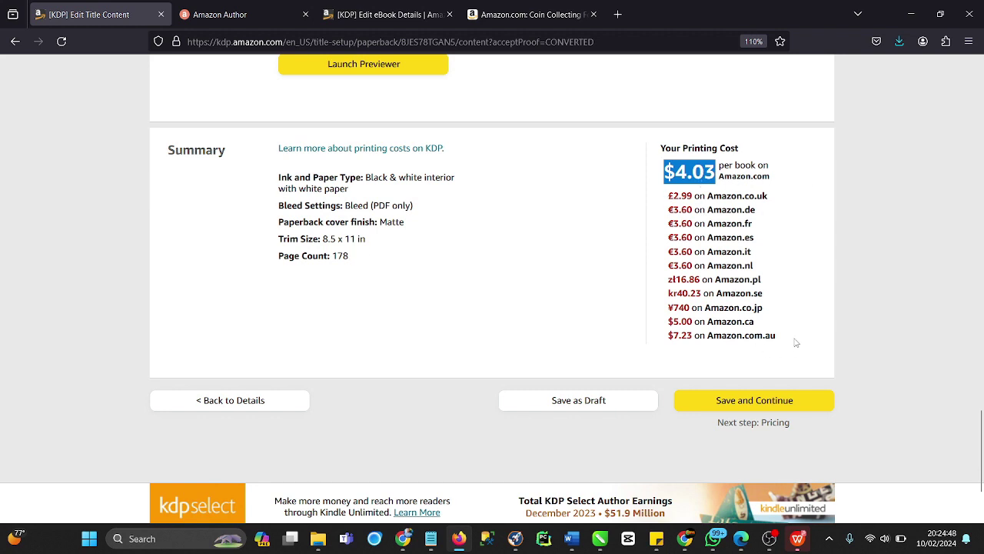
left_click_drag(795, 339, 683, 239)
left_click(639, 201)
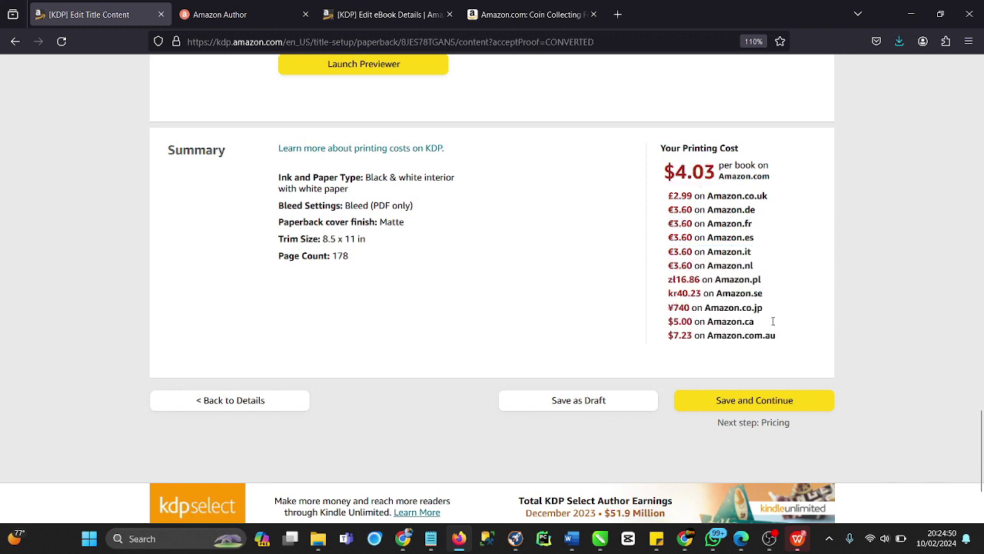
Save the paperback content, continue to the rights and pricing page, and open the Amazon.com list price for entry
left_click(751, 401)
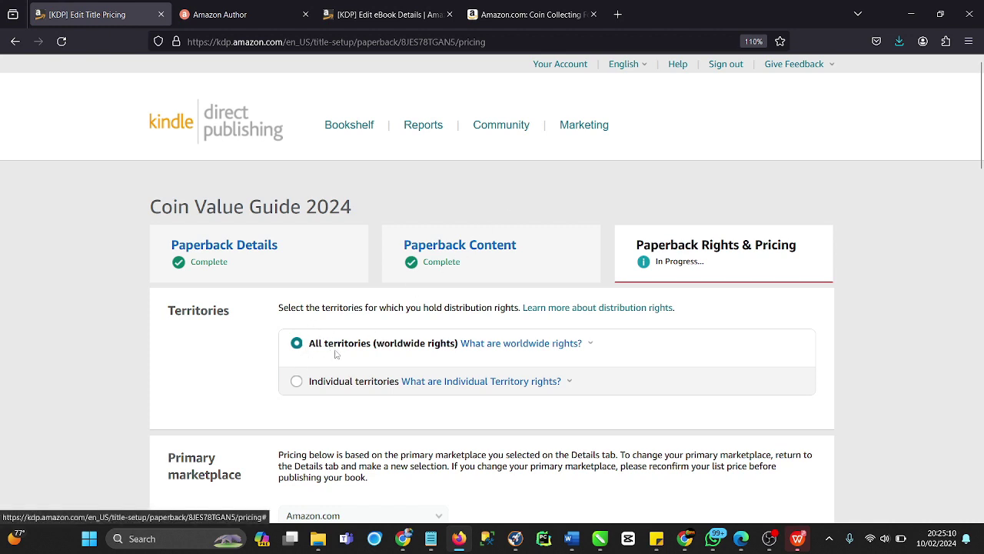
scroll(369, 369, "down", 3)
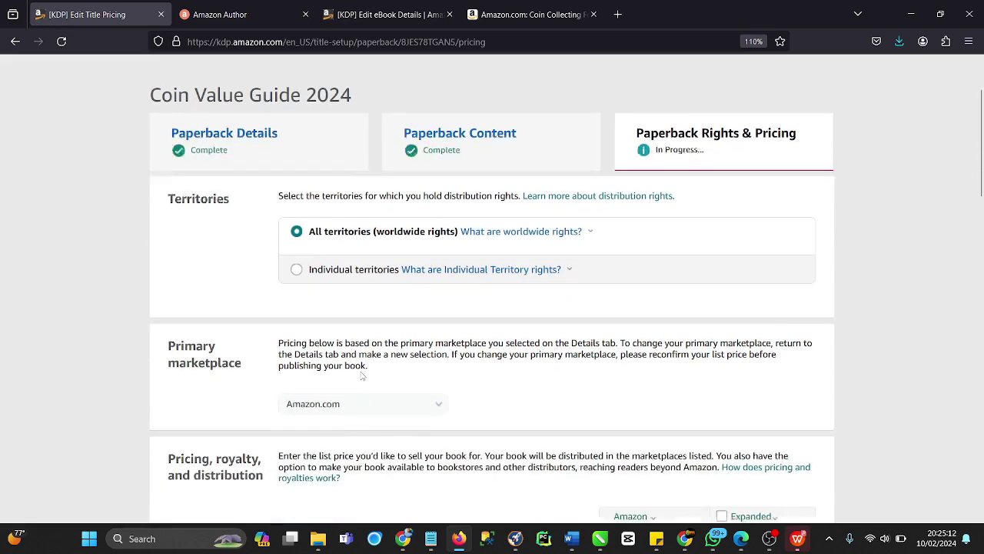
scroll(369, 331, "down", 3)
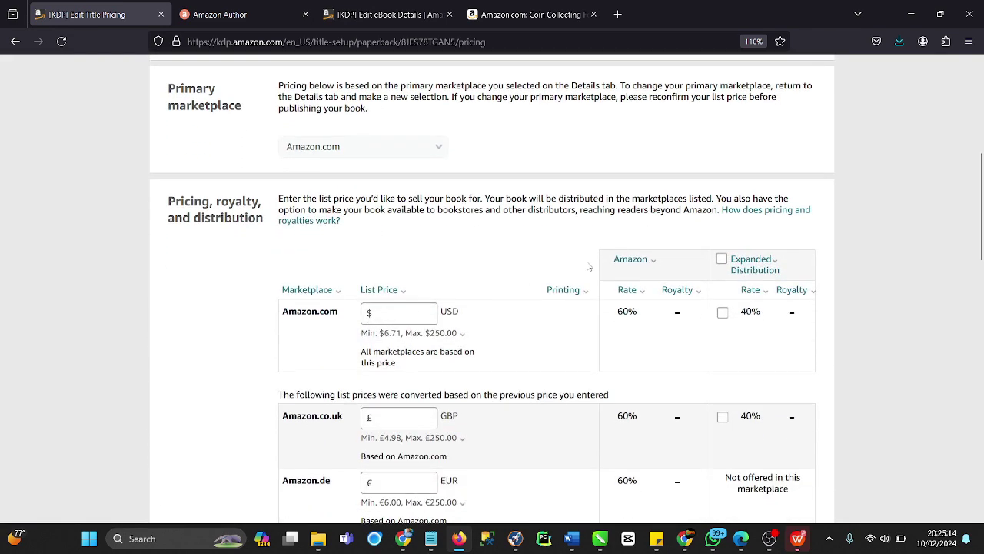
left_click(423, 312)
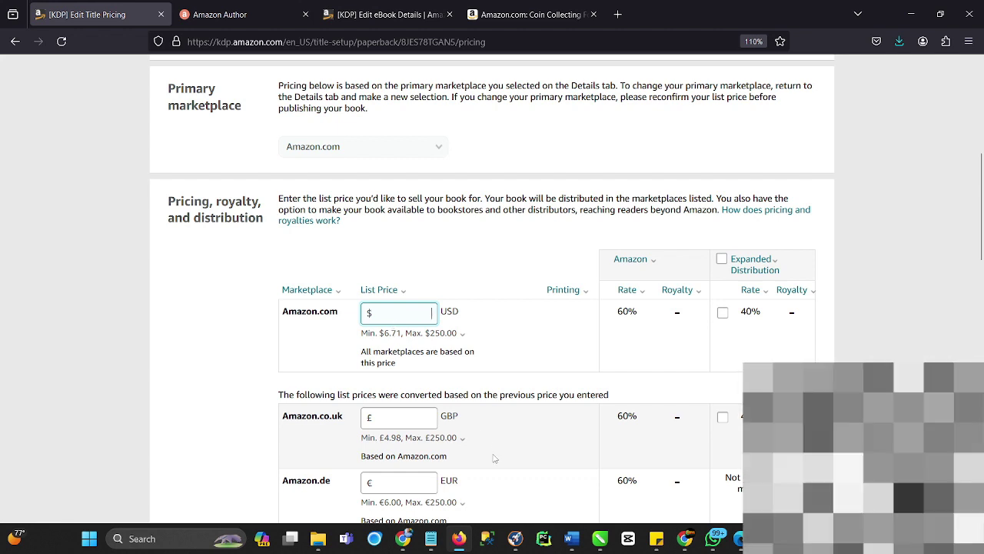
Switch to the competing coin collecting book's Amazon listing and check its price and those of related books
mouse_move(516, 539)
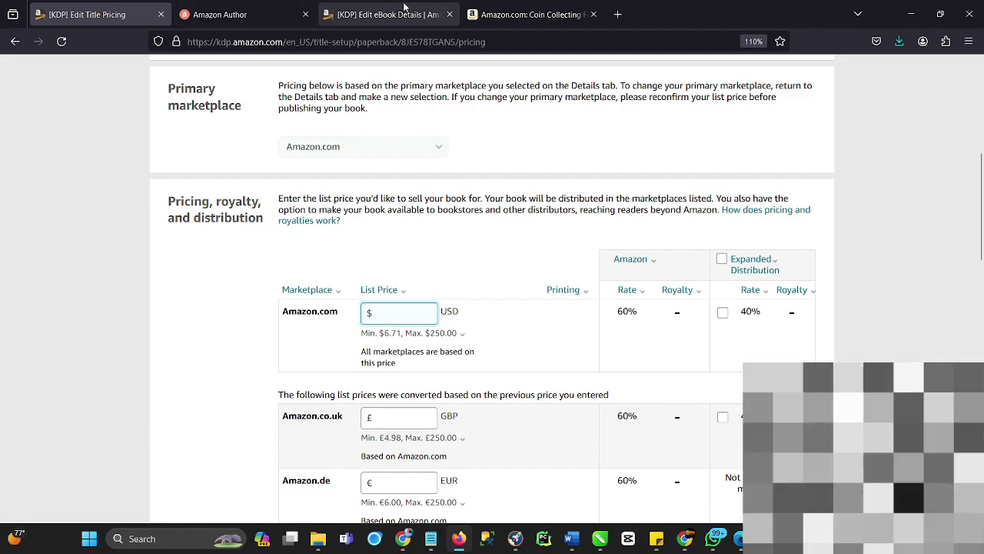
left_click(549, 18)
scroll(225, 176, "up", 10)
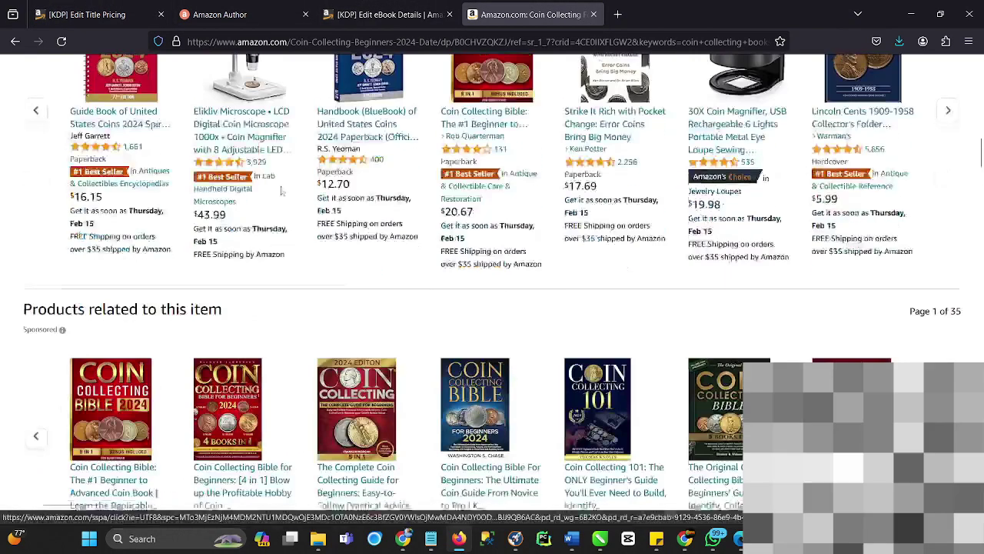
scroll(162, 382, "down", 2)
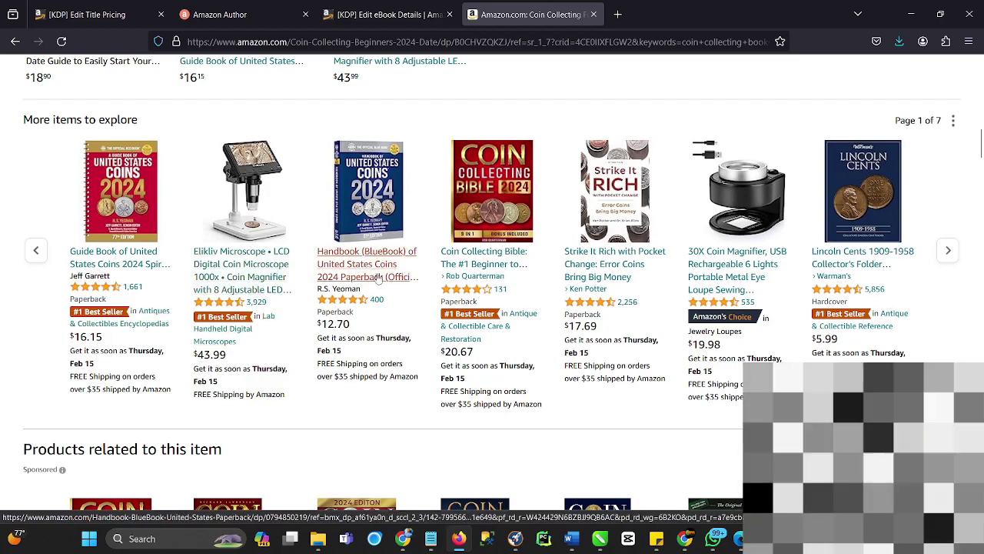
scroll(267, 323, "up", 15)
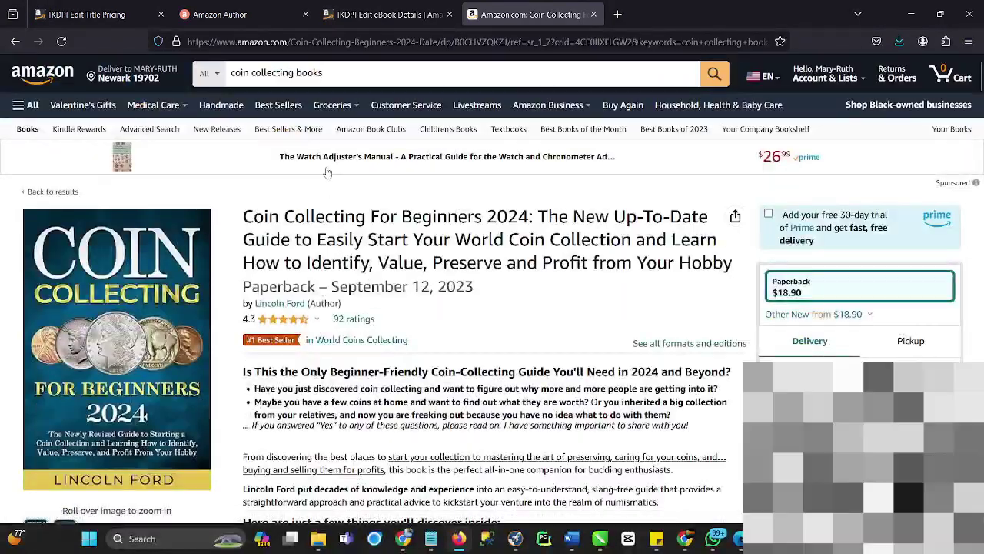
Search Amazon for "coin collecting books" and compare the prices of competing paperbacks in the results
left_click(316, 73)
key("Return")
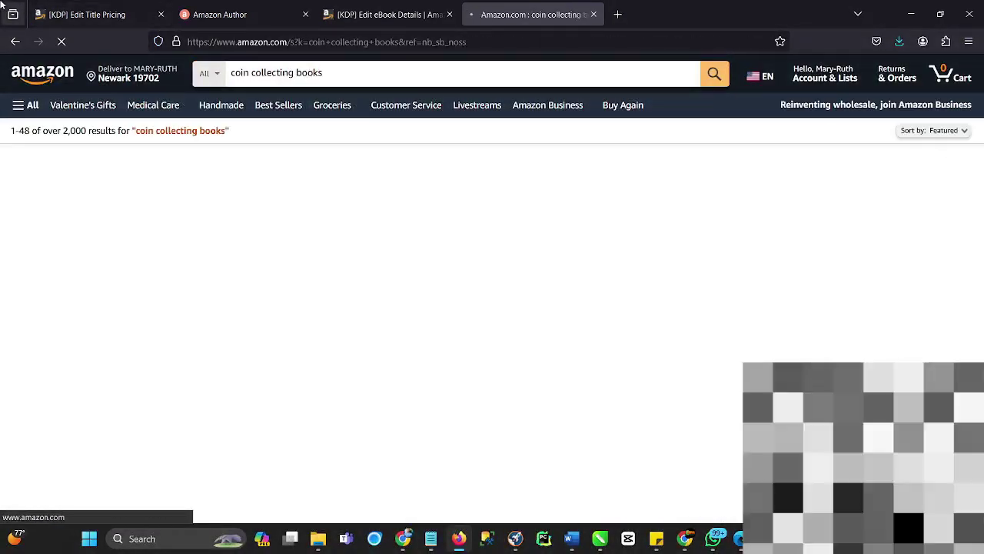
scroll(361, 428, "down", 2)
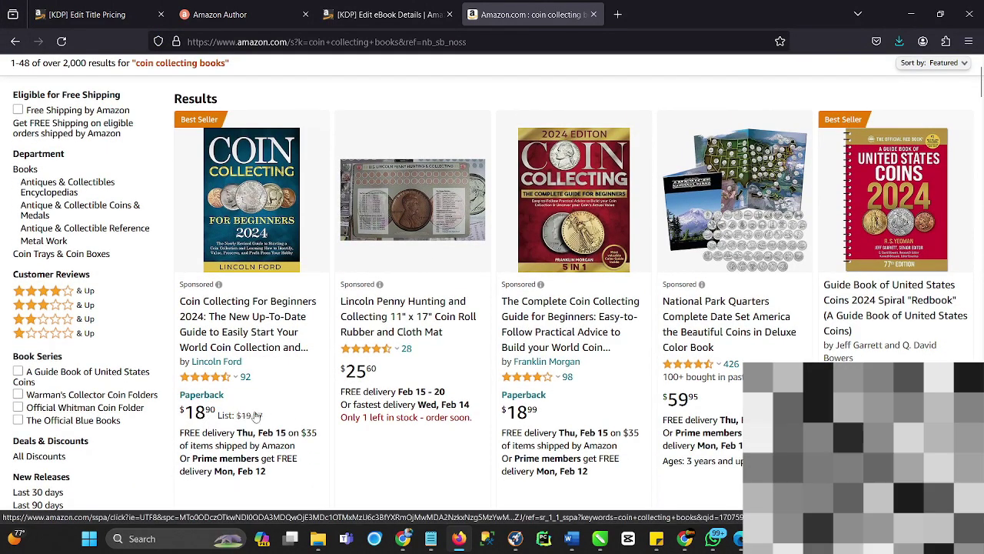
mouse_move(347, 373)
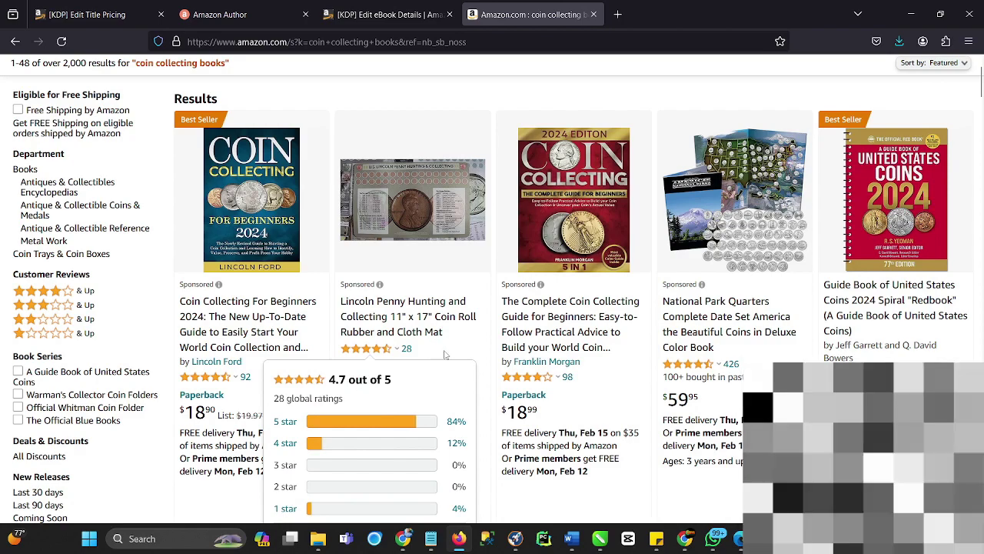
scroll(669, 418, "down", 2)
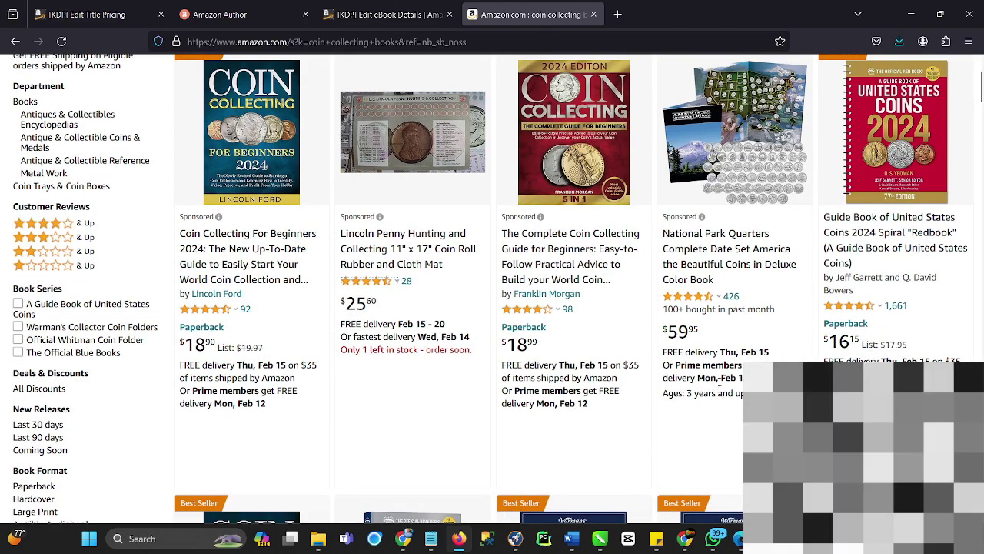
scroll(503, 291, "down", 5)
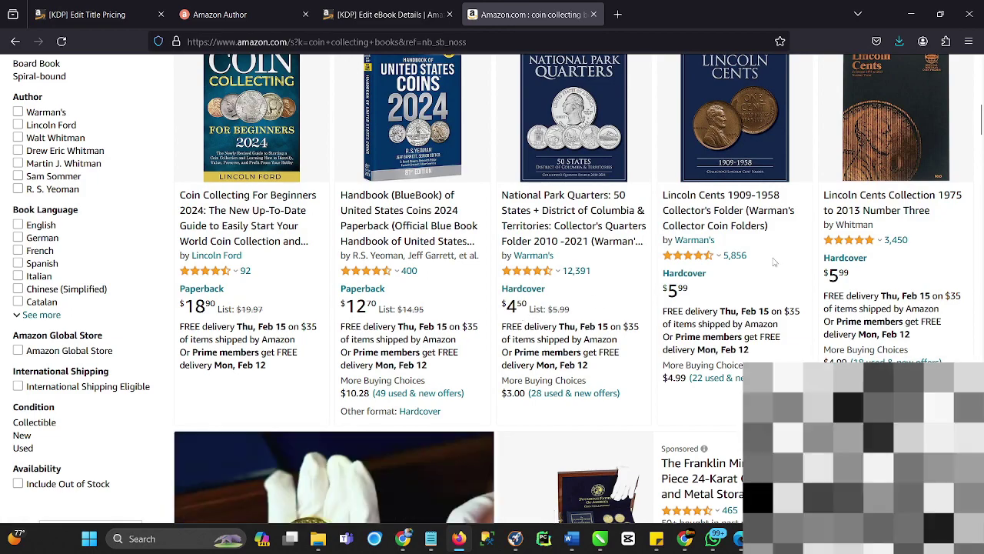
scroll(487, 389, "down", 2)
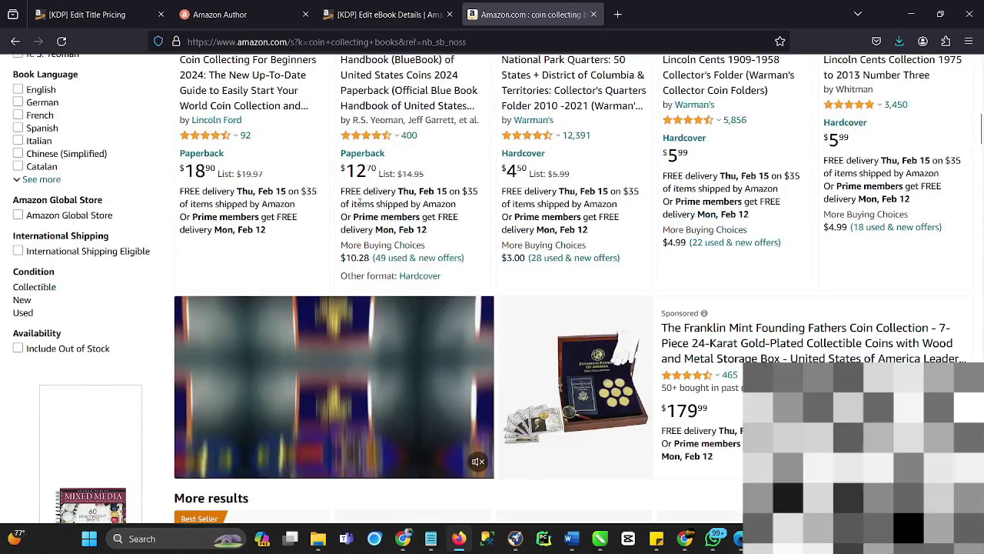
scroll(478, 469, "up", 1)
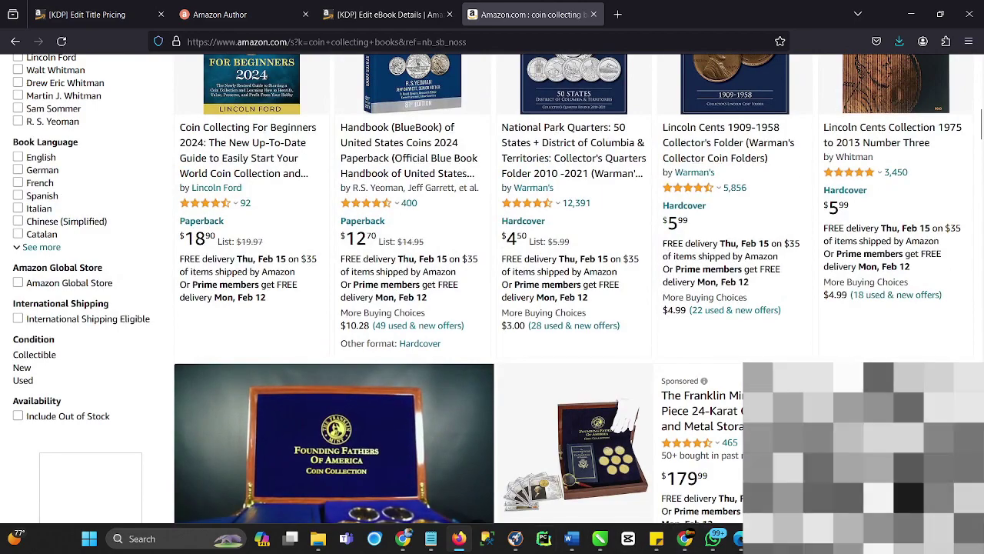
Return to the KDP paperback pricing page and set the Amazon.com list price to 16.96 USD
left_click(459, 540)
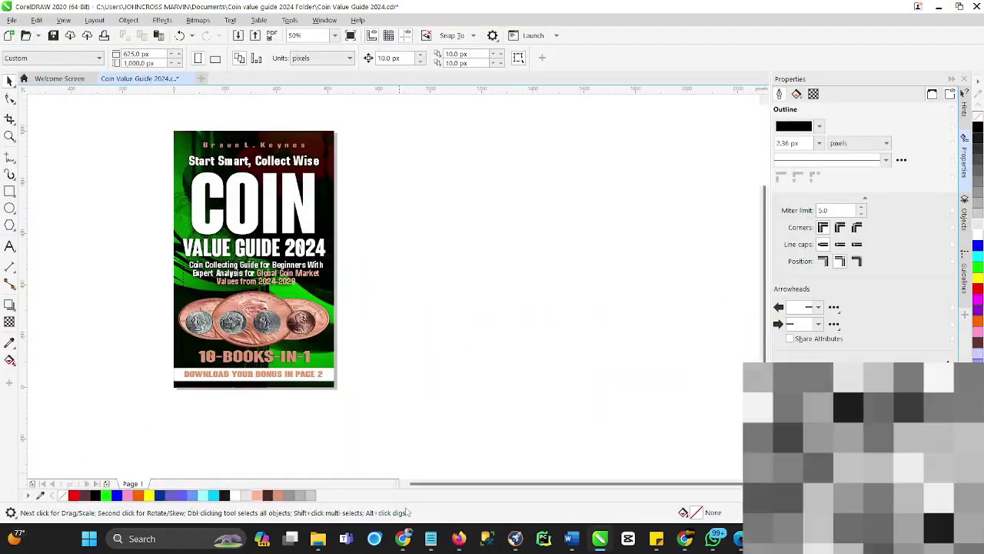
left_click(459, 539)
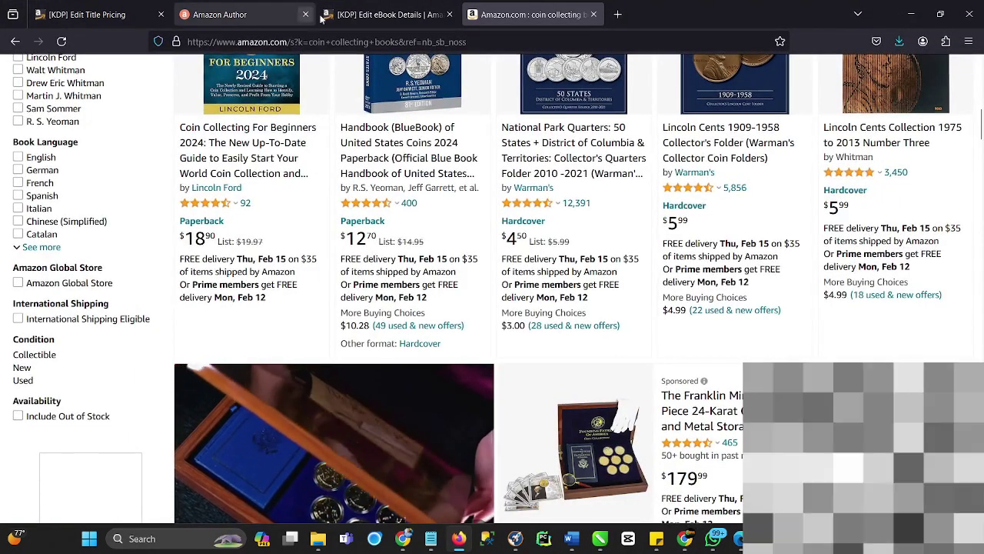
left_click(106, 8)
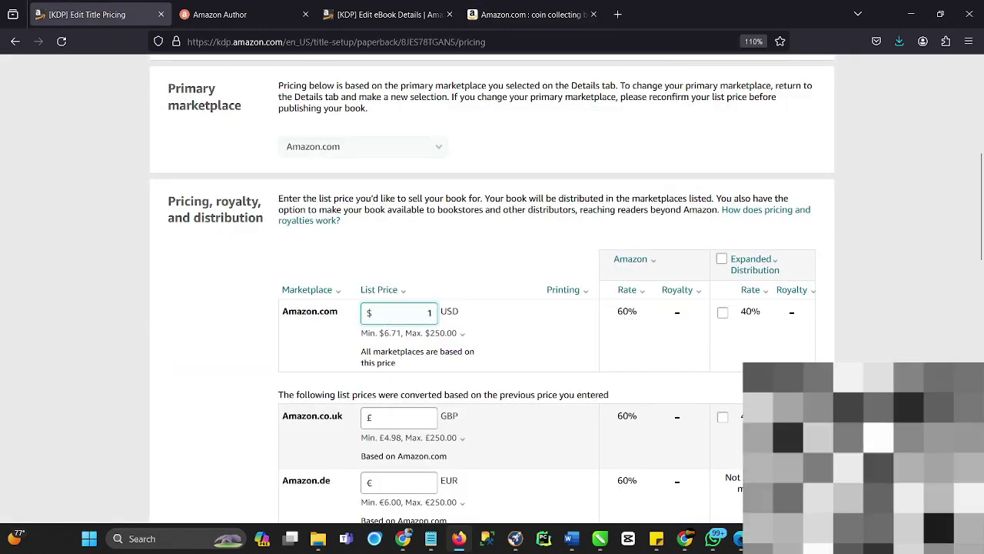
type(".")
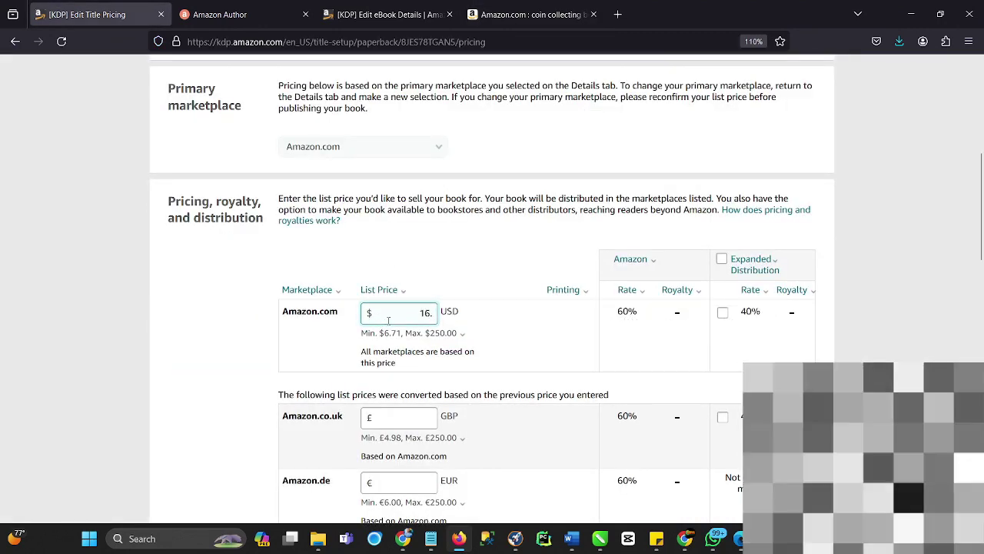
type("96")
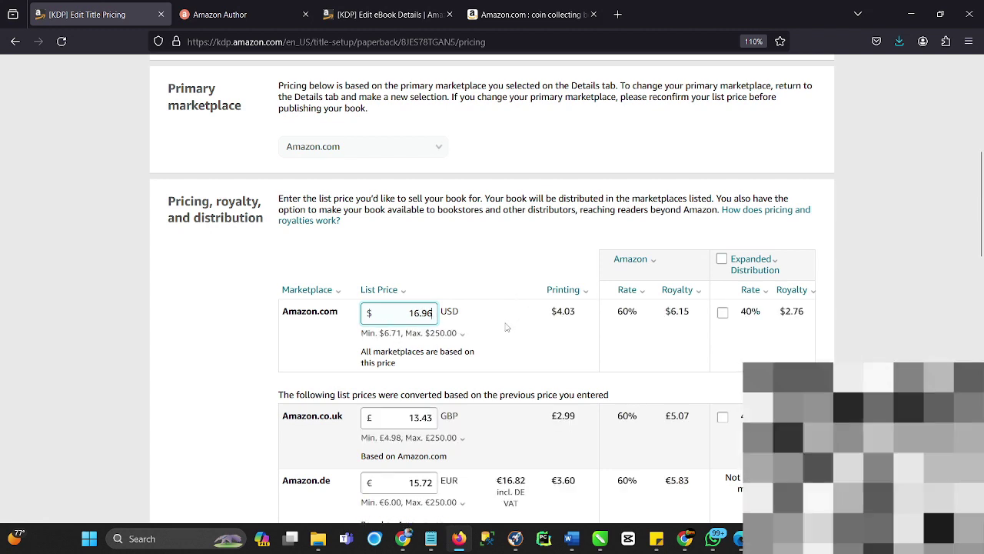
Review the converted list prices, printing costs and royalties for the other Amazon marketplaces
scroll(463, 348, "down", 2)
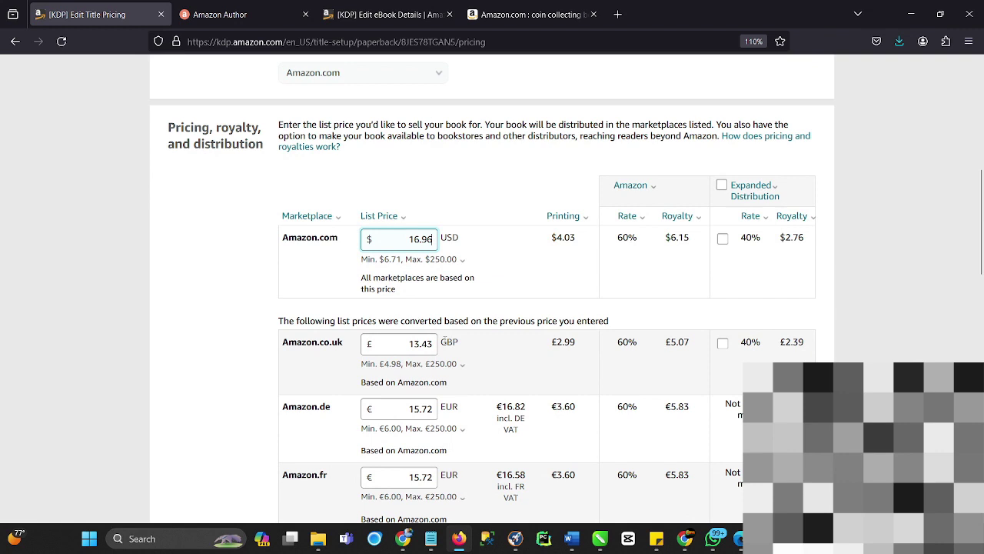
left_click(398, 259)
left_click(266, 244)
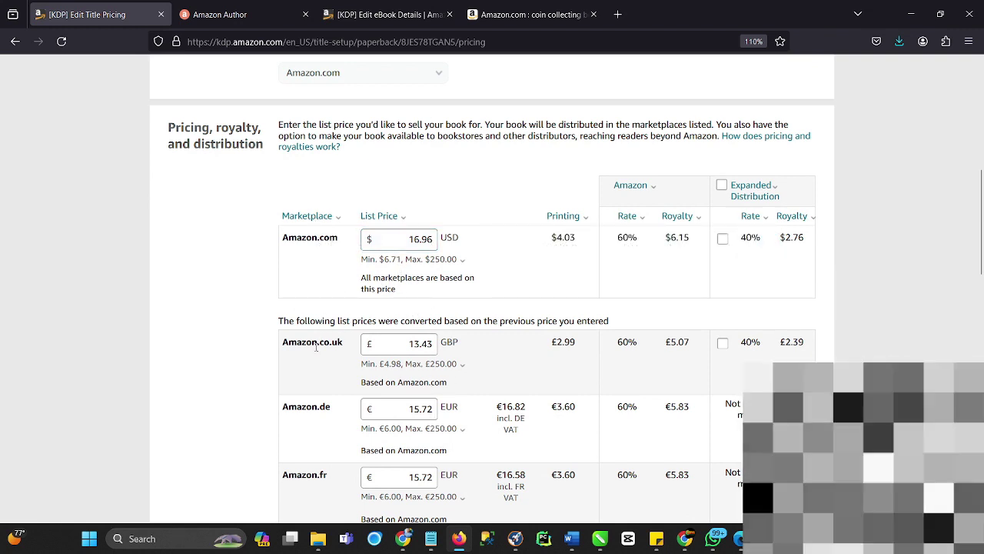
left_click_drag(320, 345, 340, 343)
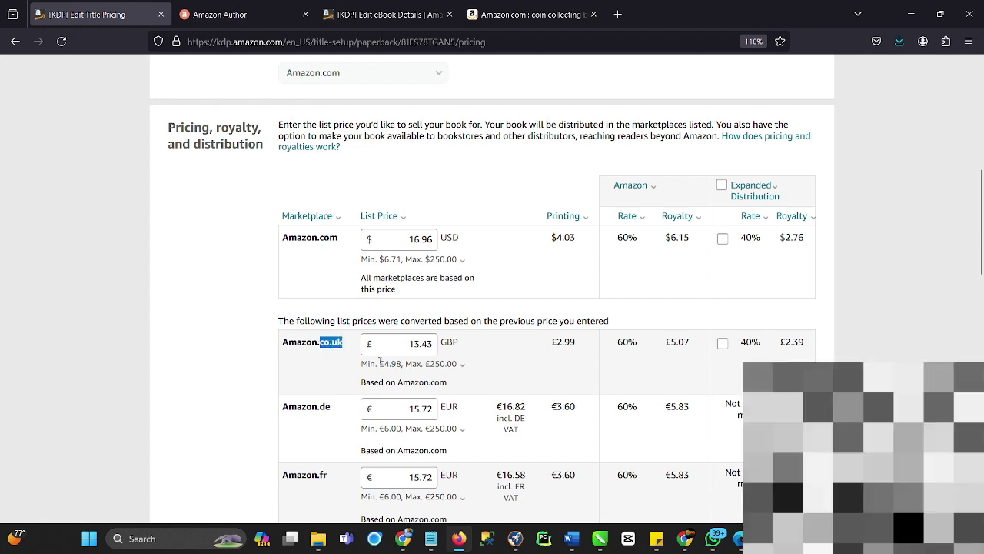
scroll(742, 376, "down", 5)
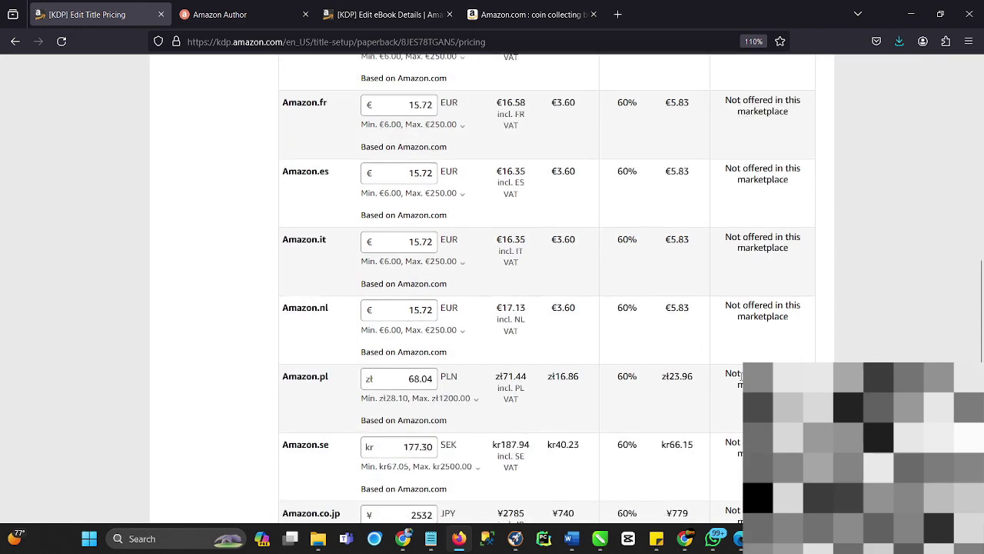
scroll(741, 376, "down", 5)
scroll(738, 382, "up", 7)
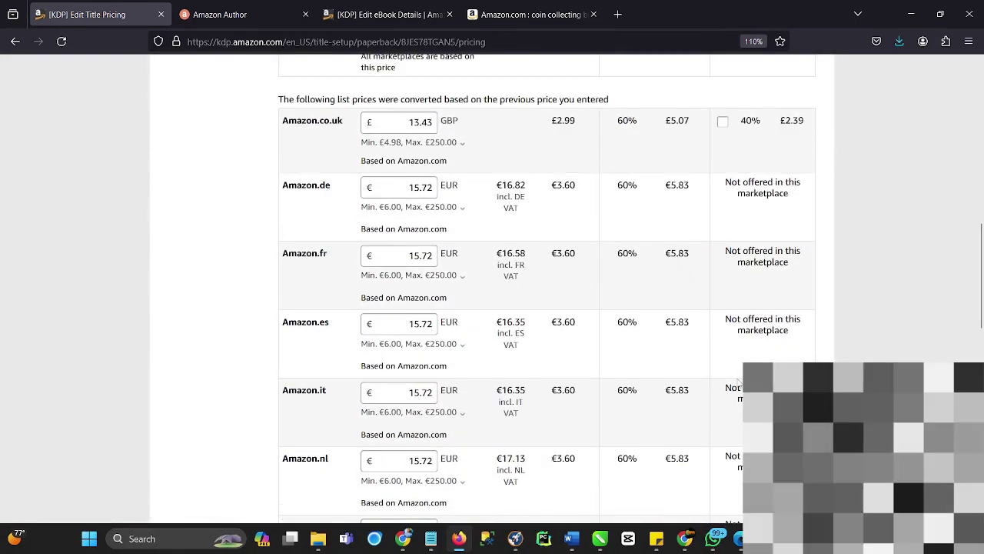
scroll(738, 382, "up", 5)
scroll(707, 399, "down", 4)
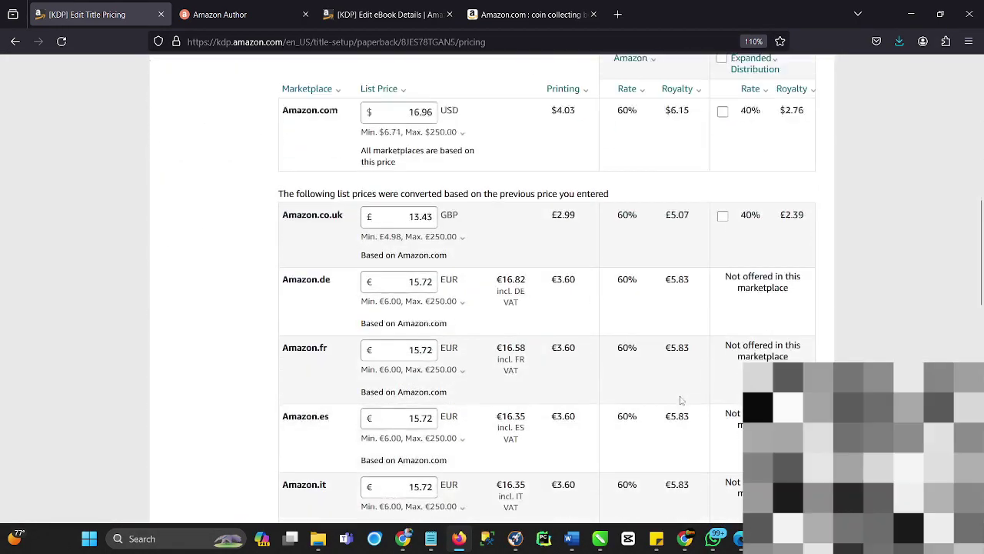
scroll(680, 400, "down", 1)
scroll(481, 323, "up", 3)
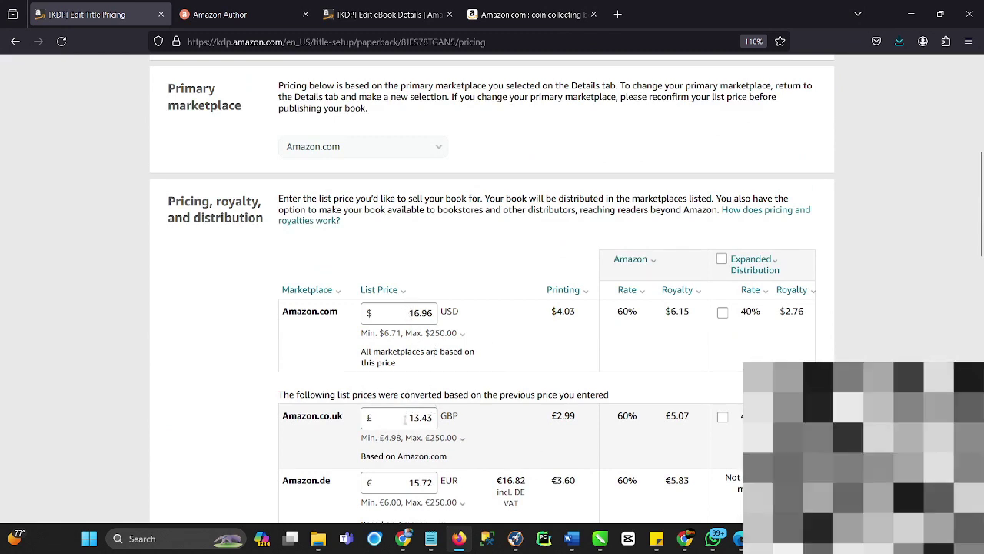
Set the Amazon.co.uk list price to 16.96 GBP
left_click(408, 316)
left_click_drag(408, 313, 436, 315)
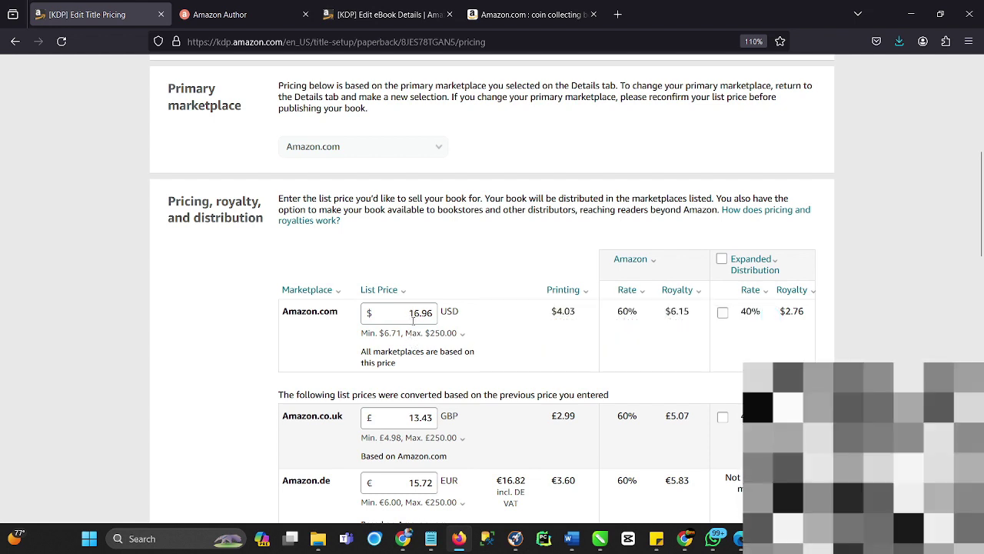
left_click(419, 424)
left_click_drag(408, 419, 436, 423)
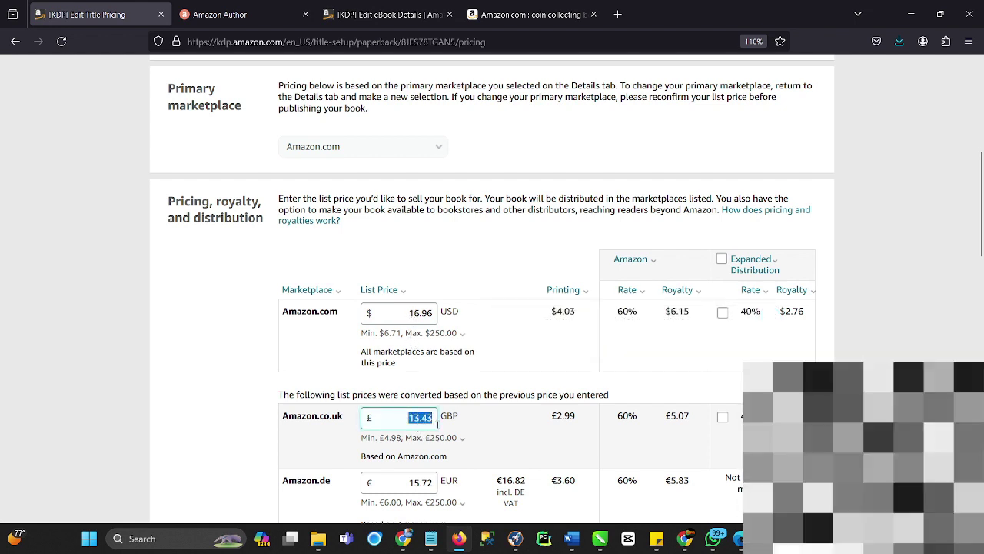
type("16")
left_click(434, 437)
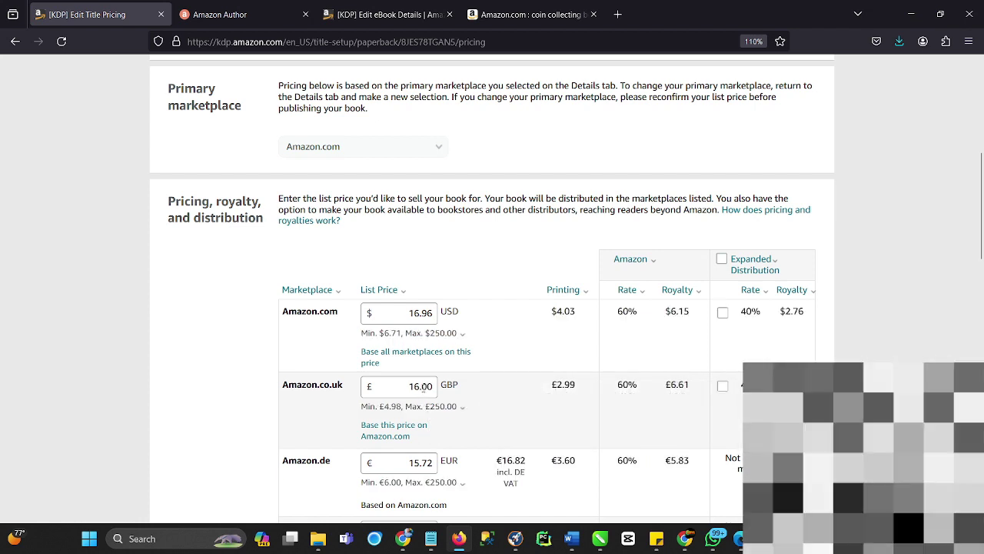
left_click_drag(421, 388, 433, 392)
type("96")
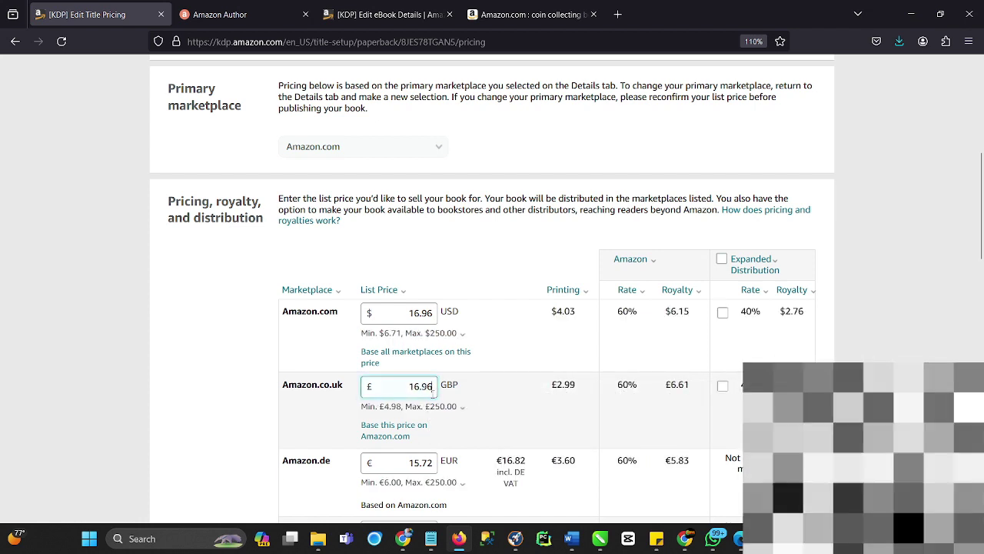
left_click(486, 349)
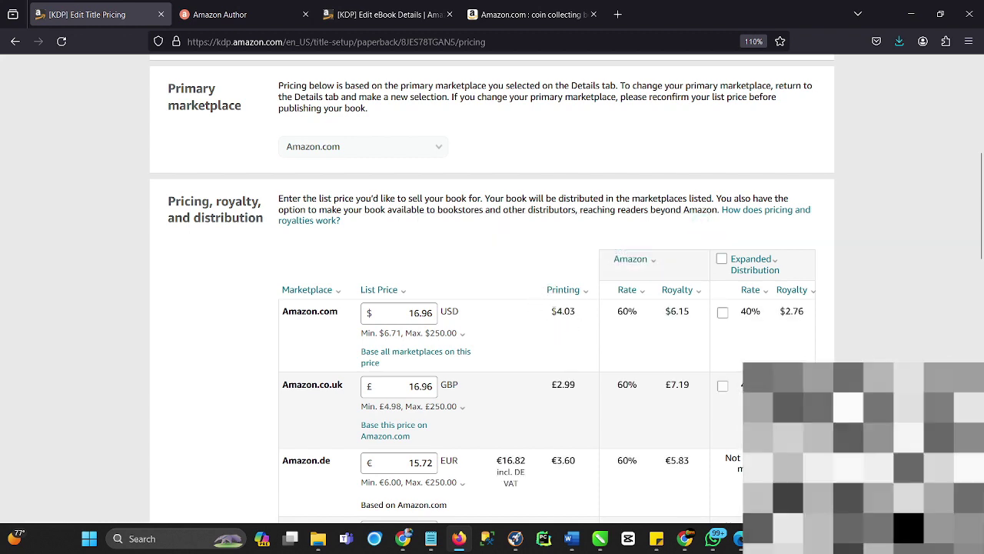
Check the Amazon.com printing cost and read the explanation of the royalty rate
double_click(560, 313)
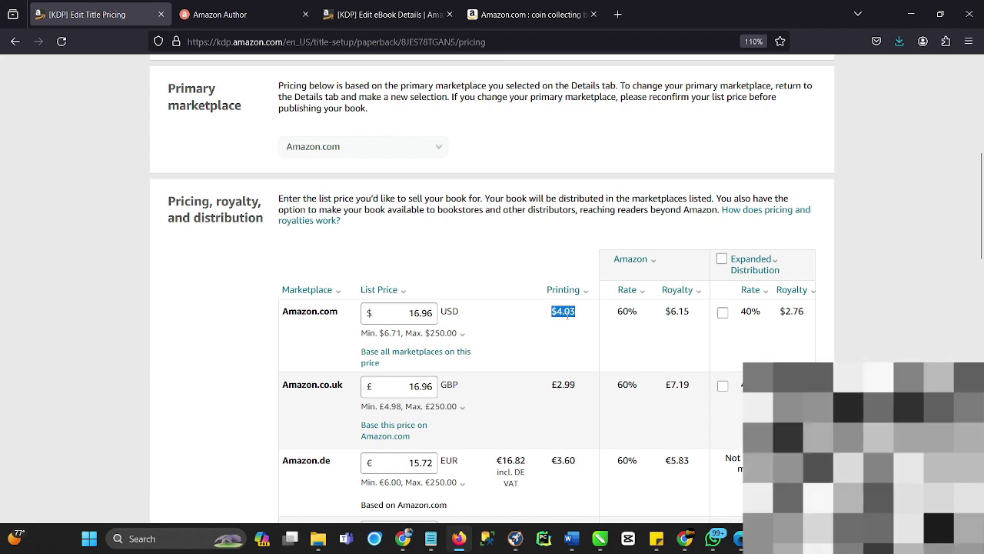
left_click(632, 298)
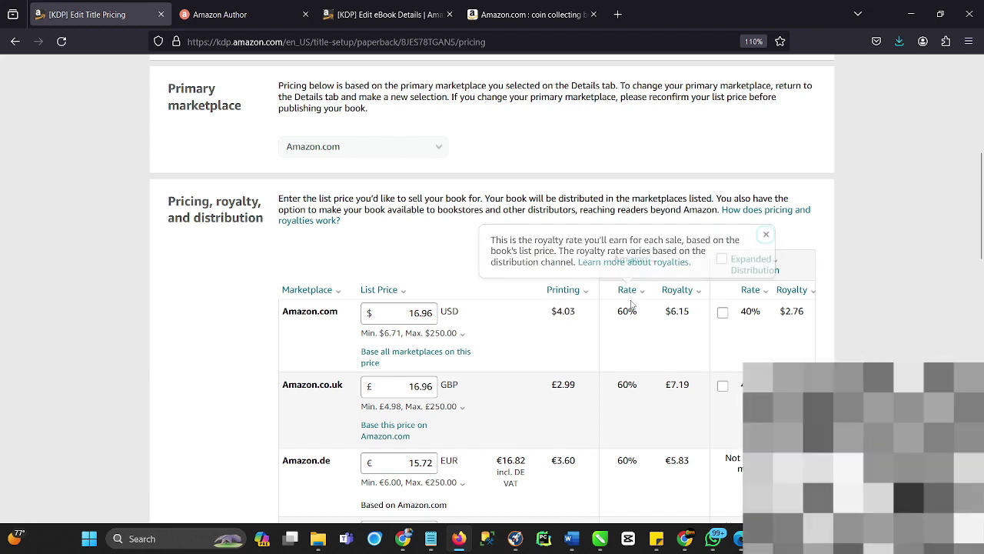
left_click(632, 291)
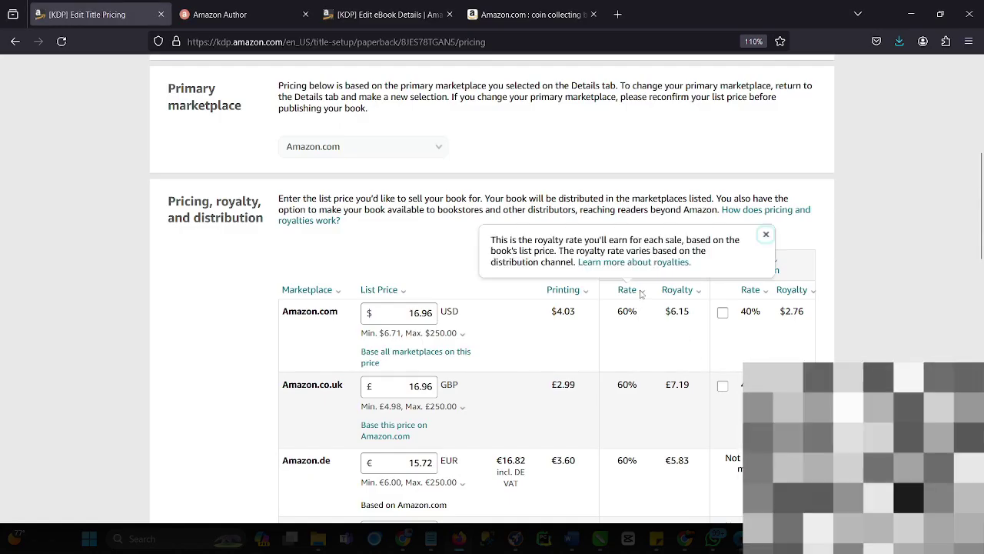
left_click(643, 292)
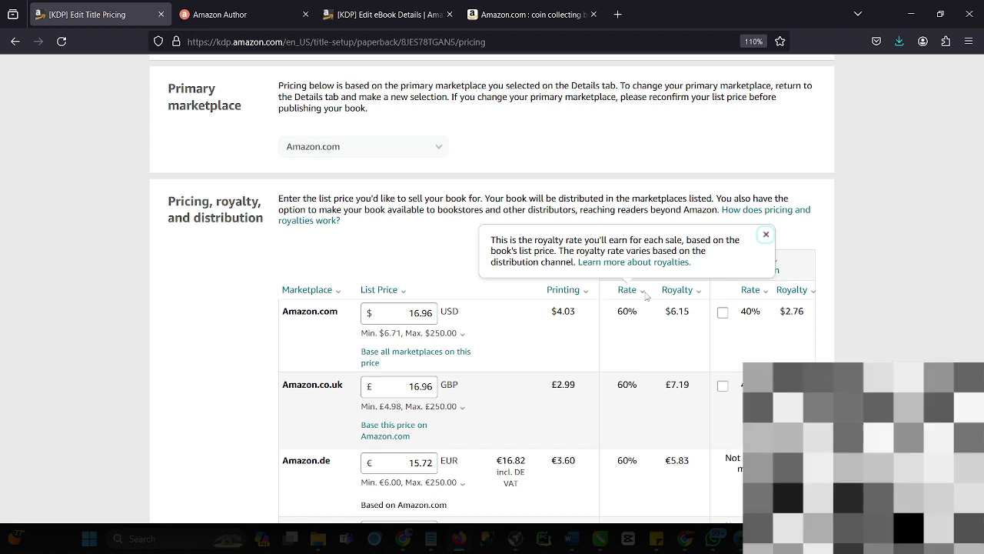
left_click(645, 296)
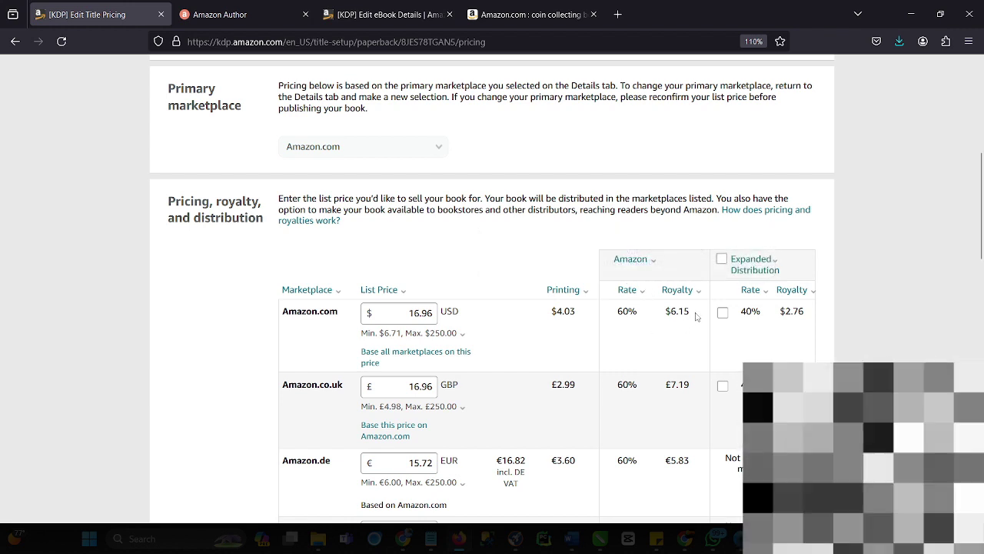
Examine the Amazon.com royalty per sale and read how the minimum list price is calculated
left_click_drag(665, 312, 696, 318)
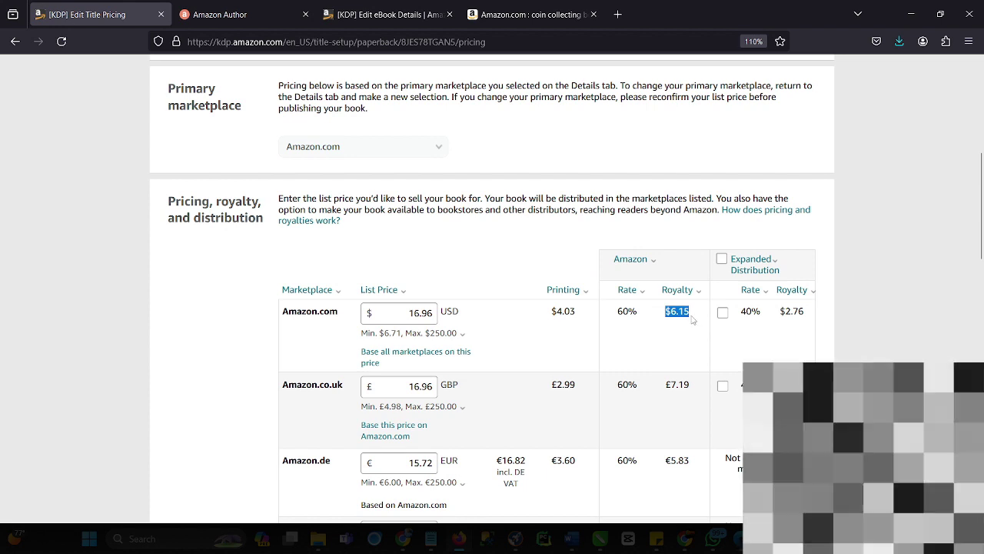
left_click(413, 312)
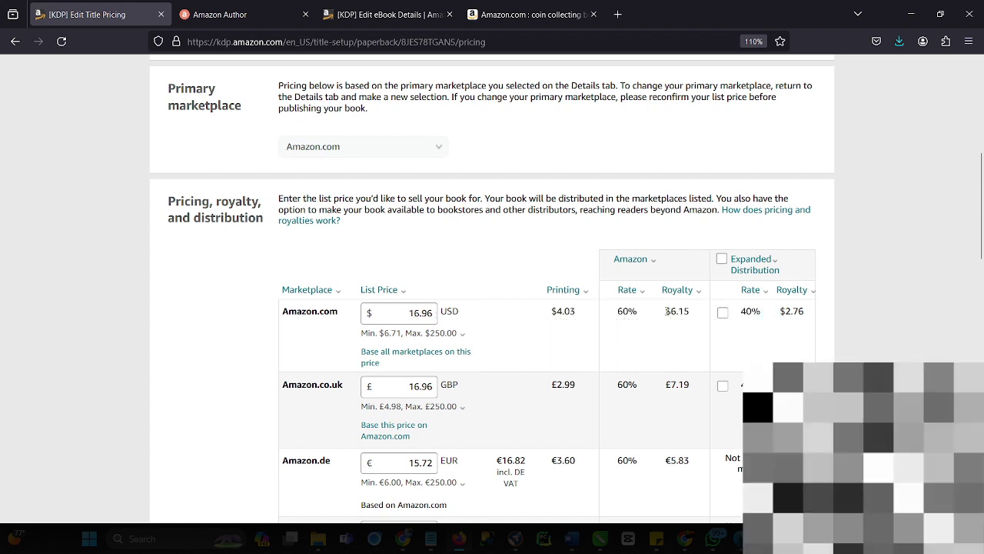
left_click_drag(666, 311, 690, 318)
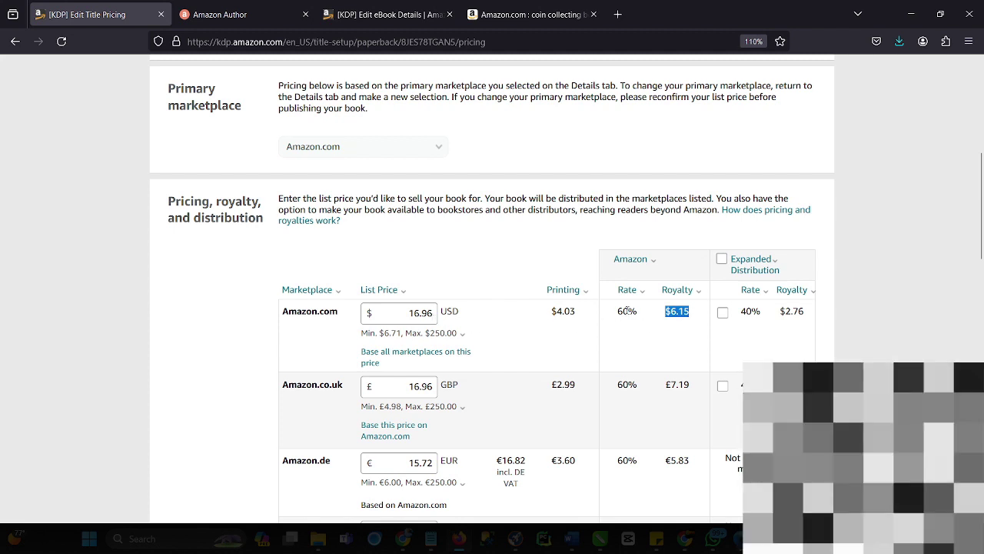
left_click(667, 310)
left_click_drag(666, 312, 692, 324)
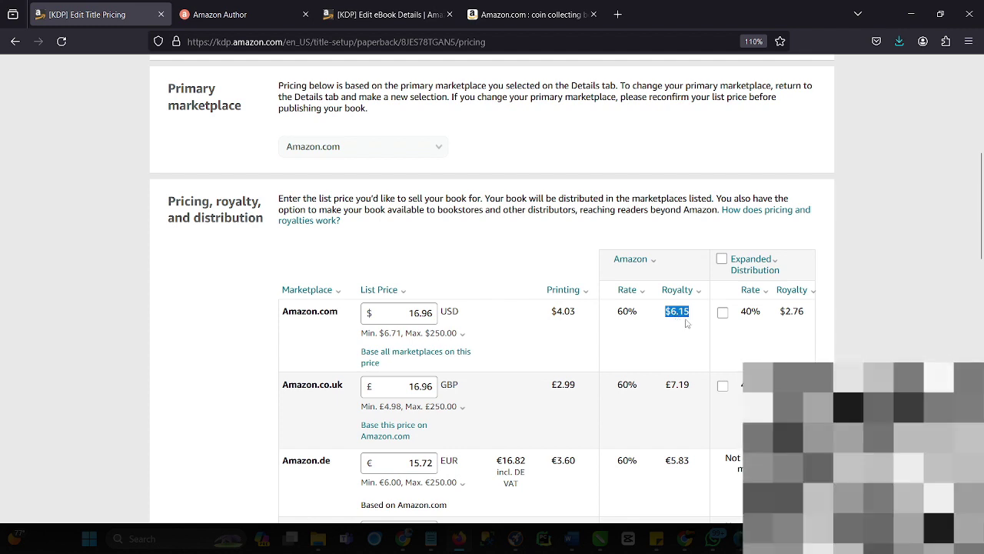
left_click(459, 332)
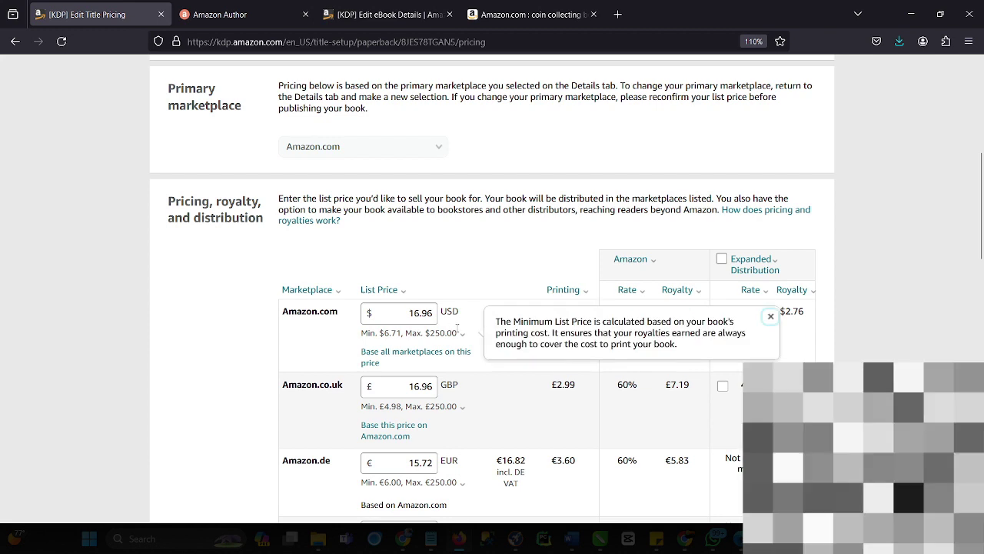
left_click(692, 302)
left_click_drag(662, 314, 693, 316)
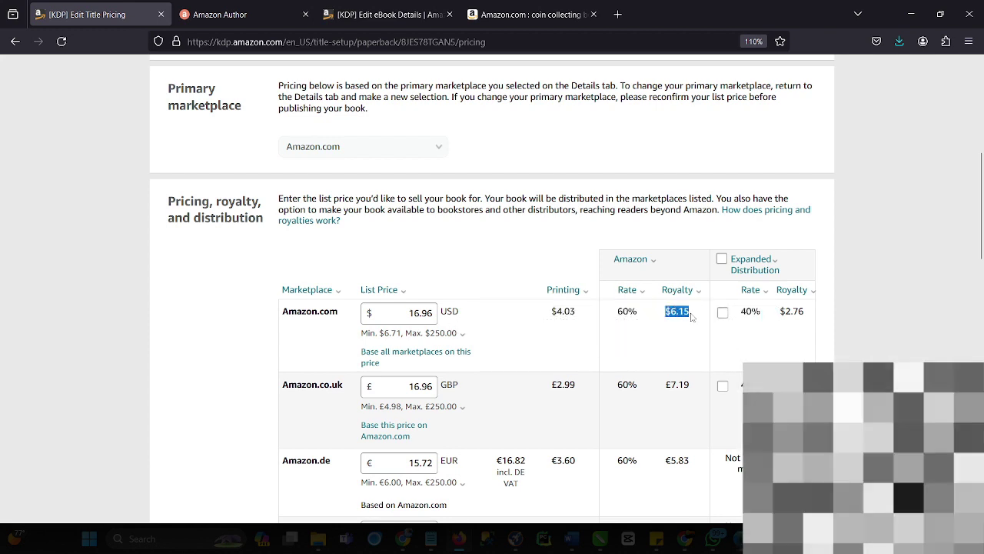
left_click(654, 328)
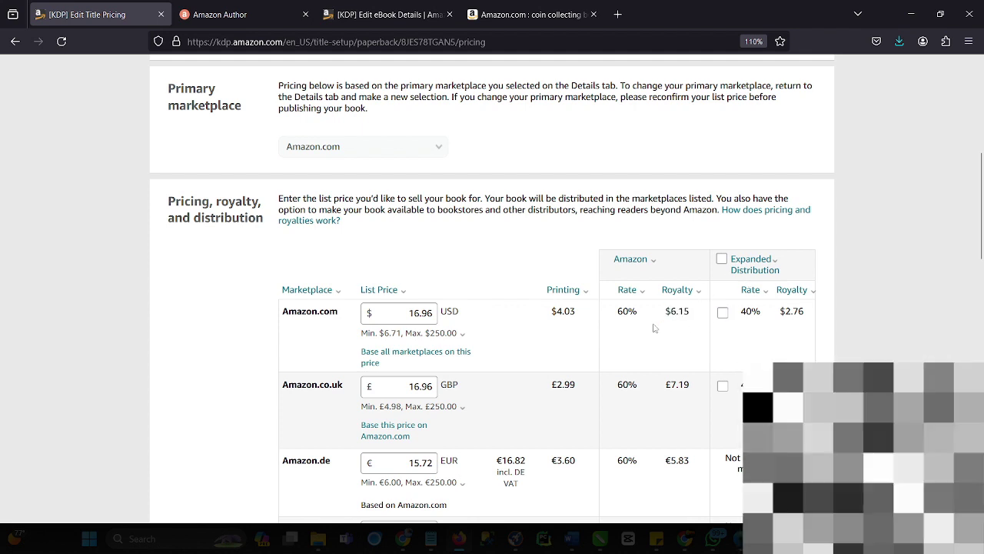
Enable Expanded Distribution for Amazon.com and Amazon.co.uk and check its rate and royalty
left_click(723, 261)
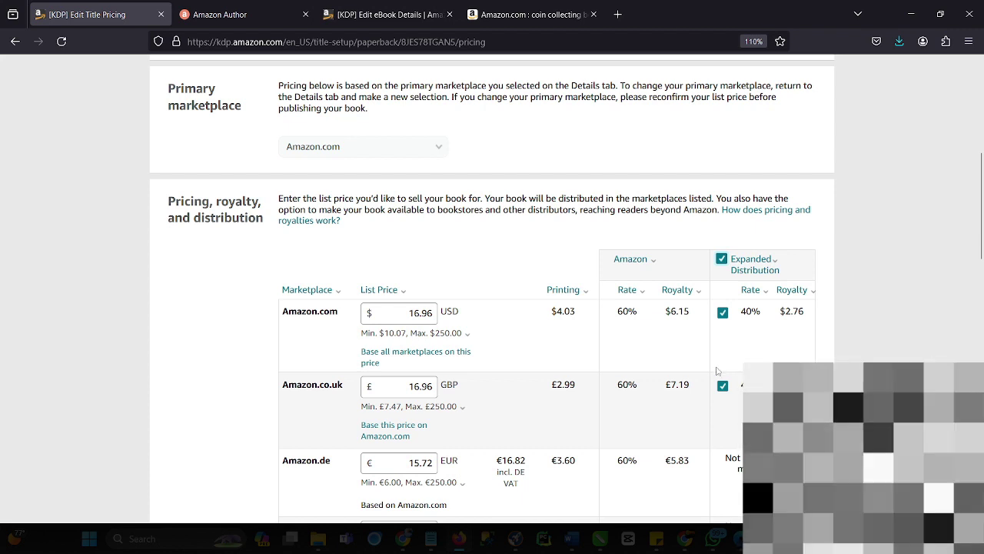
left_click(751, 290)
left_click(760, 308)
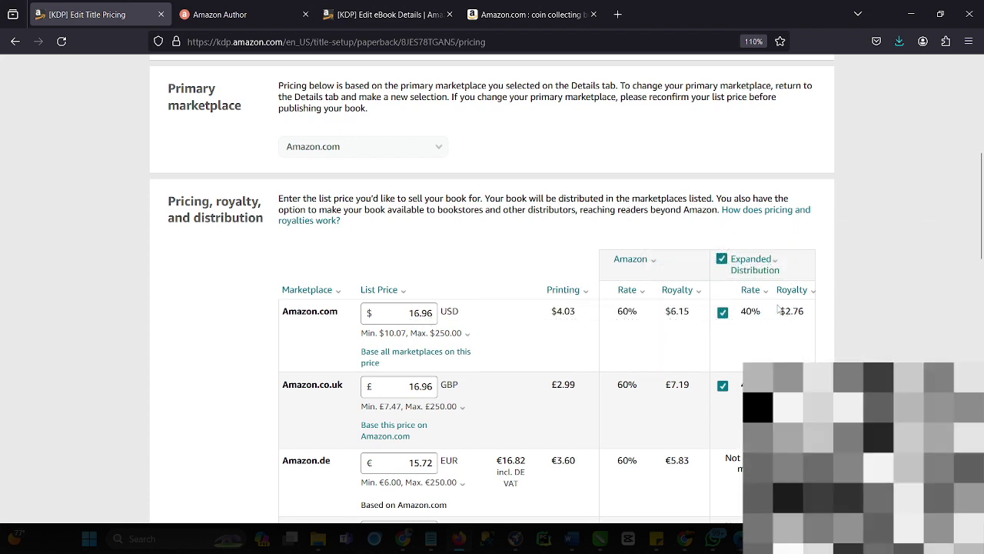
mouse_move(778, 315)
left_click_drag(776, 316, 805, 322)
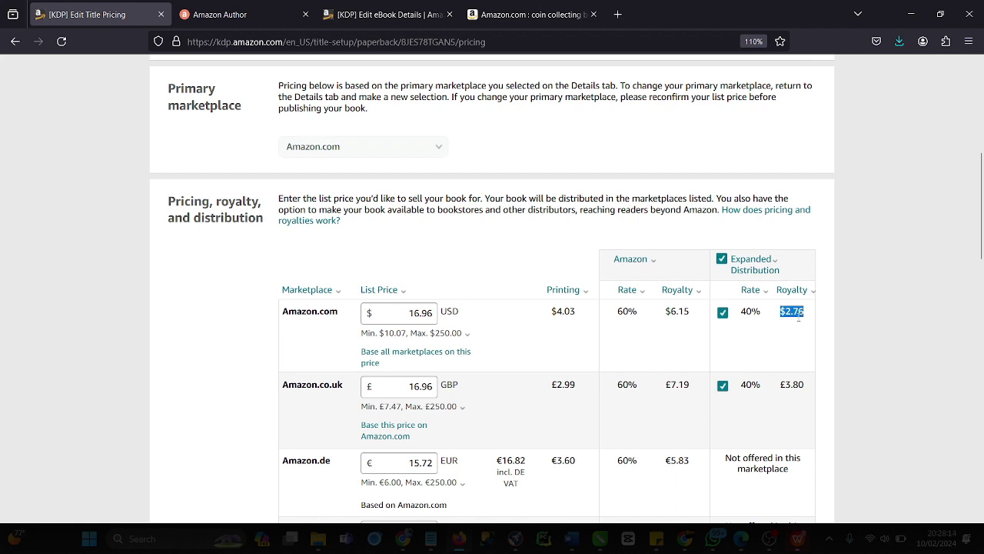
scroll(596, 360, "down", 2)
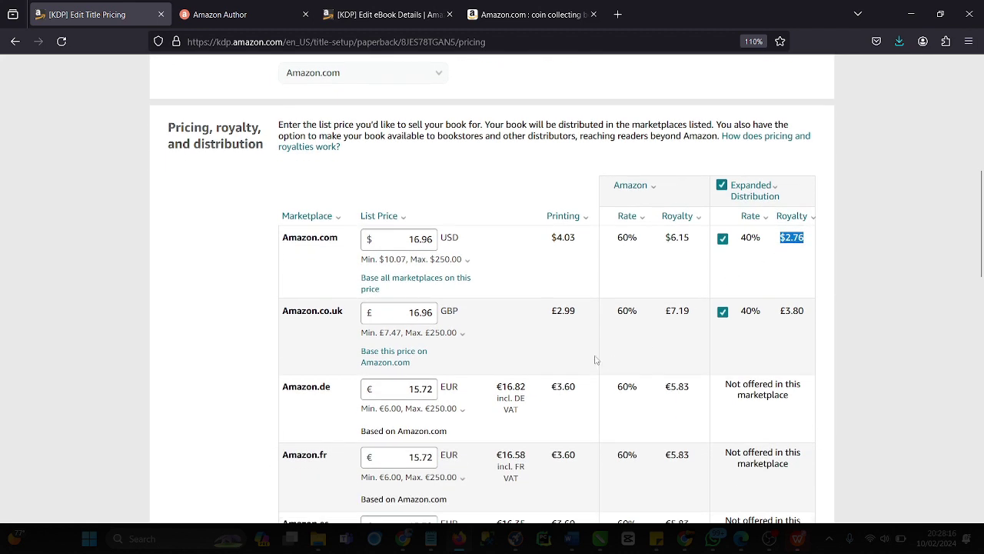
left_click(742, 195)
Review the whole pricing page, from the marketplace prices, terms and proof request to the territory rights
scroll(605, 317, "down", 10)
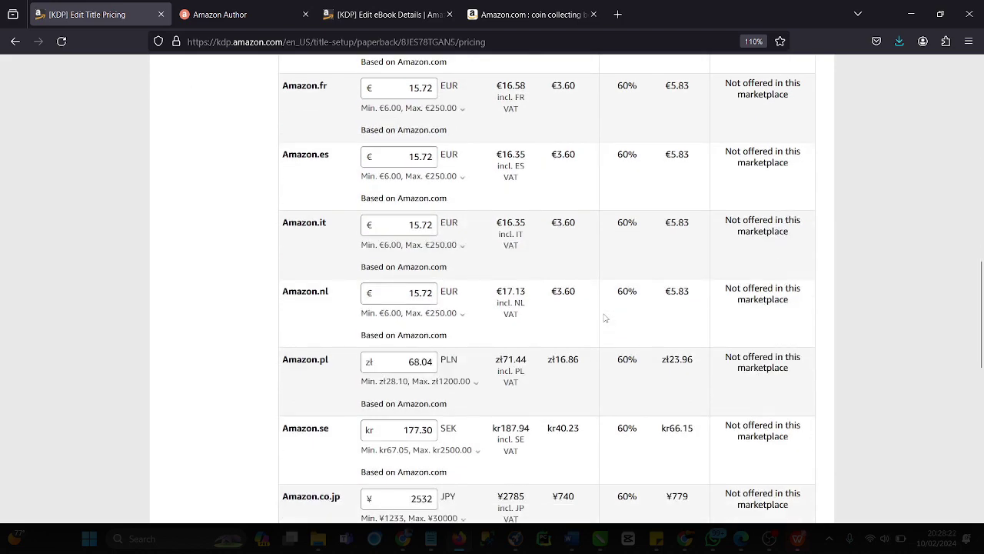
scroll(605, 318, "up", 10)
scroll(604, 318, "down", 20)
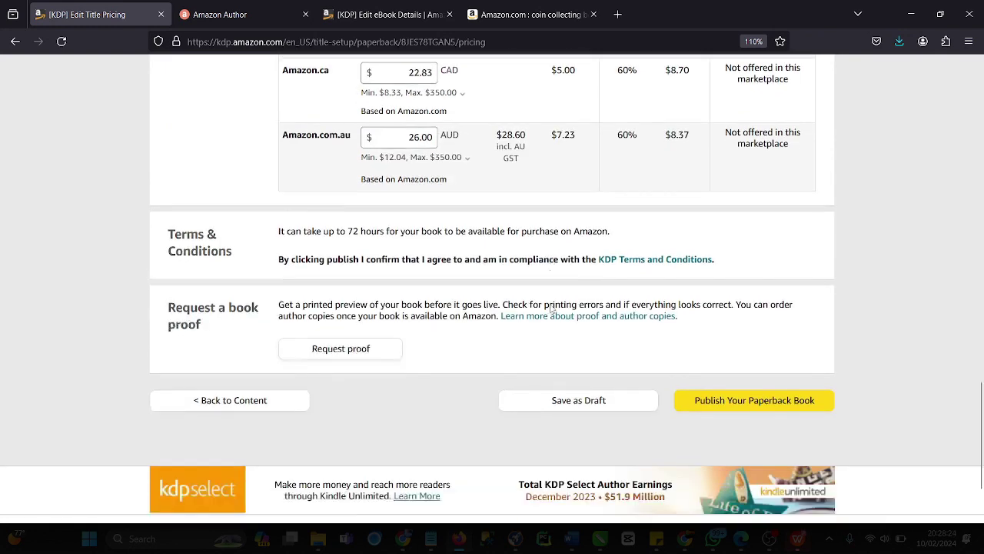
scroll(551, 308, "down", 3)
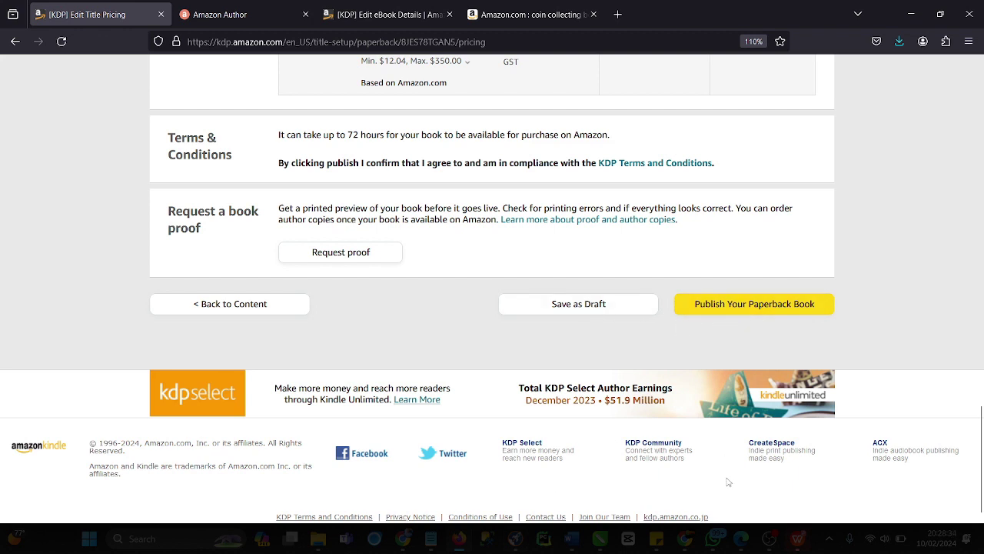
scroll(544, 283, "up", 6)
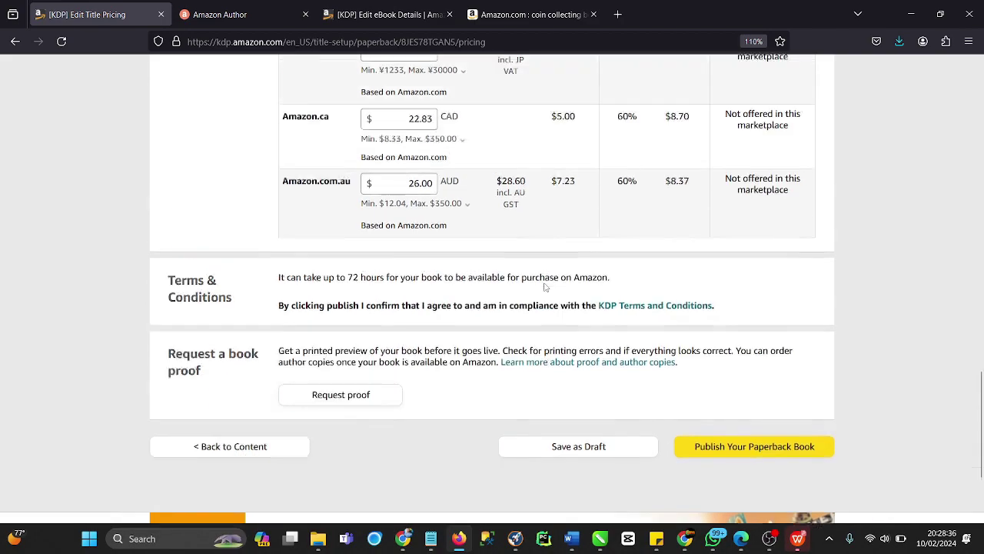
scroll(544, 287, "up", 8)
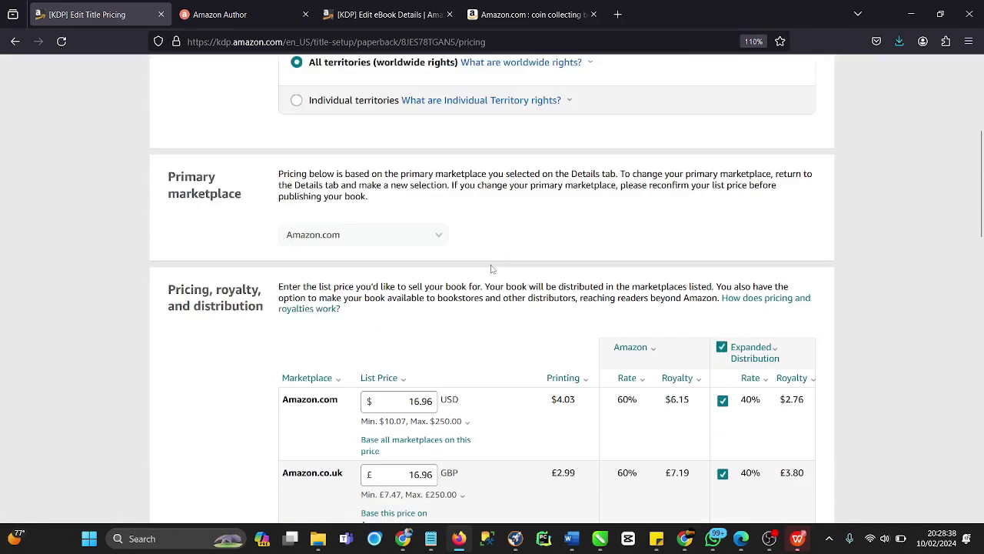
scroll(459, 280, "up", 3)
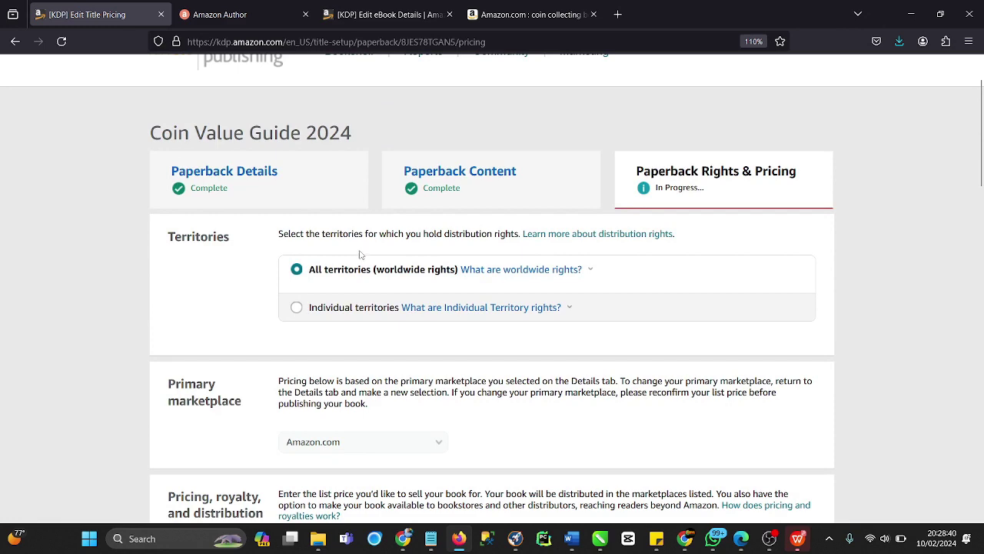
scroll(359, 254, "up", 1)
scroll(360, 254, "down", 5)
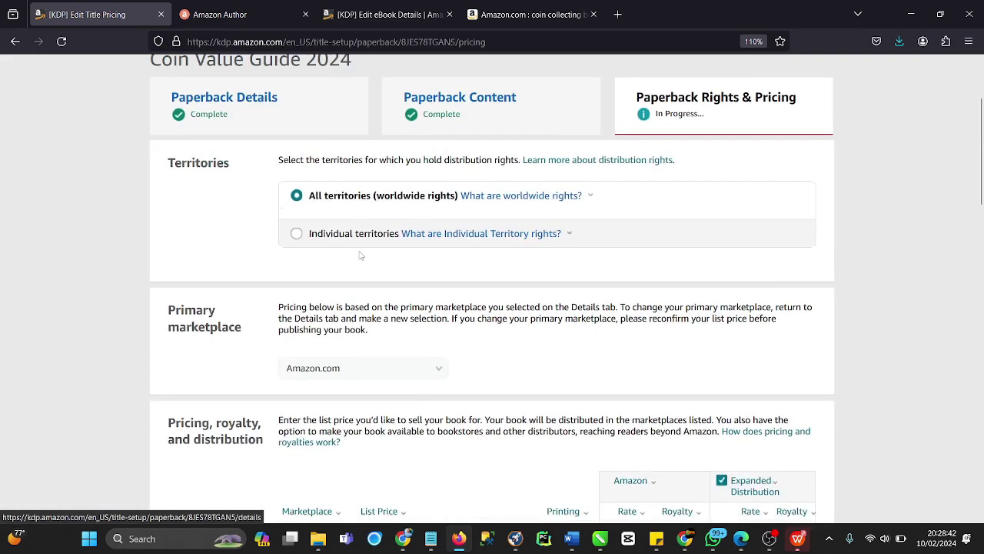
Recheck the list prices across all marketplaces and save the paperback's rights and pricing as a draft
scroll(362, 255, "down", 1)
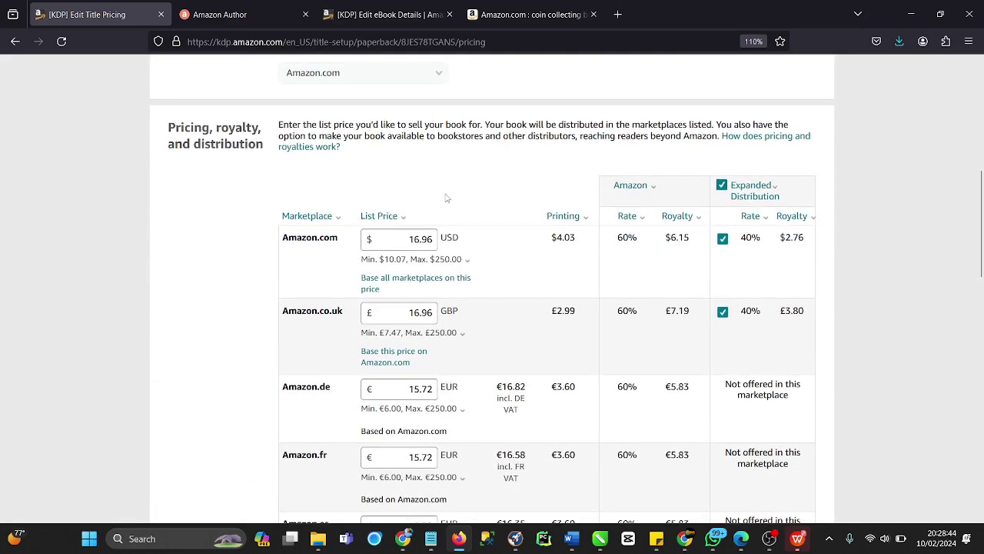
scroll(445, 199, "down", 2)
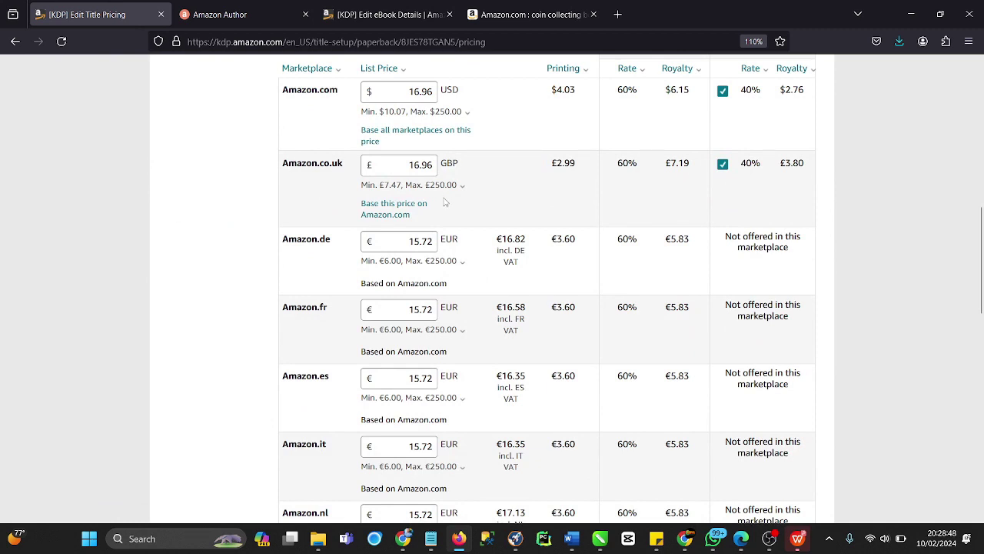
scroll(444, 203, "up", 2)
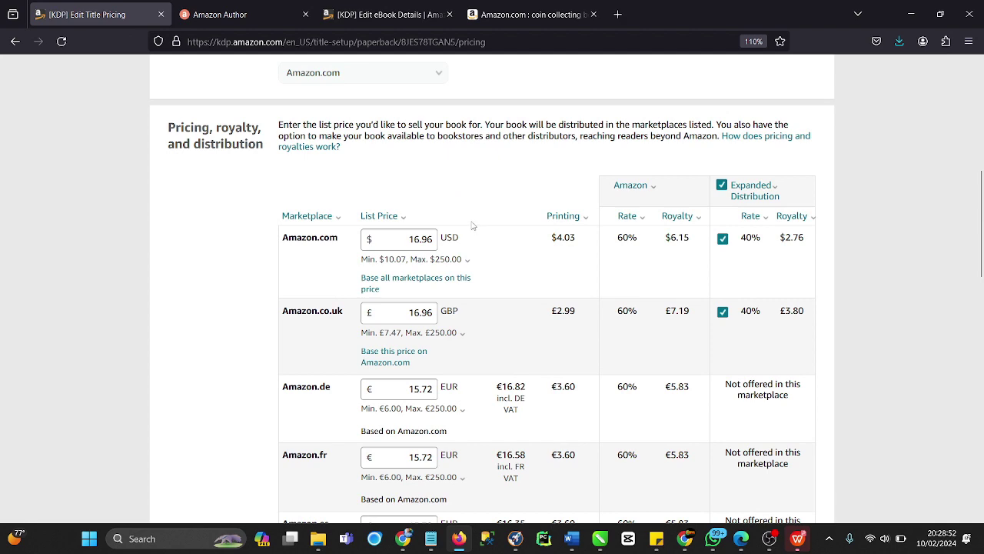
scroll(473, 225, "down", 2)
scroll(466, 224, "down", 2)
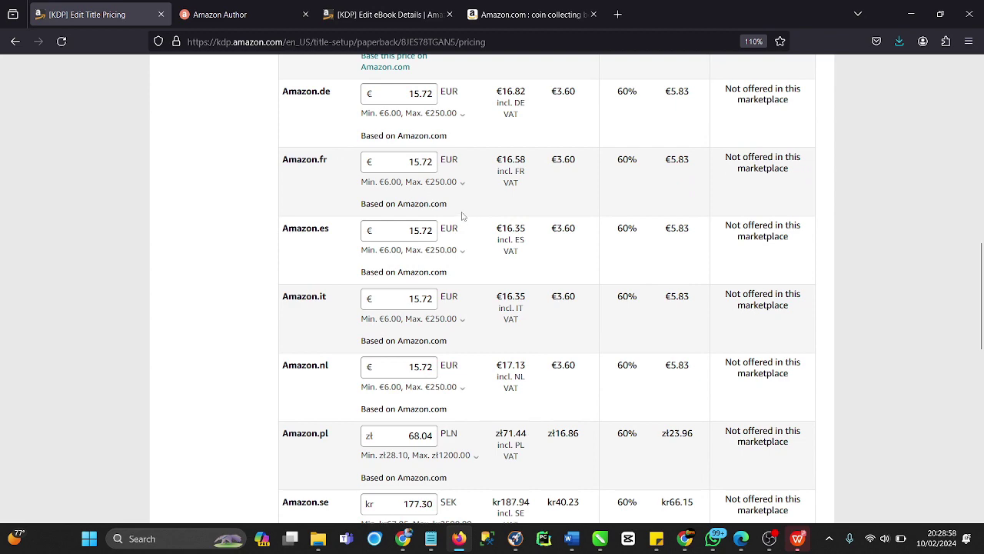
scroll(606, 284, "down", 8)
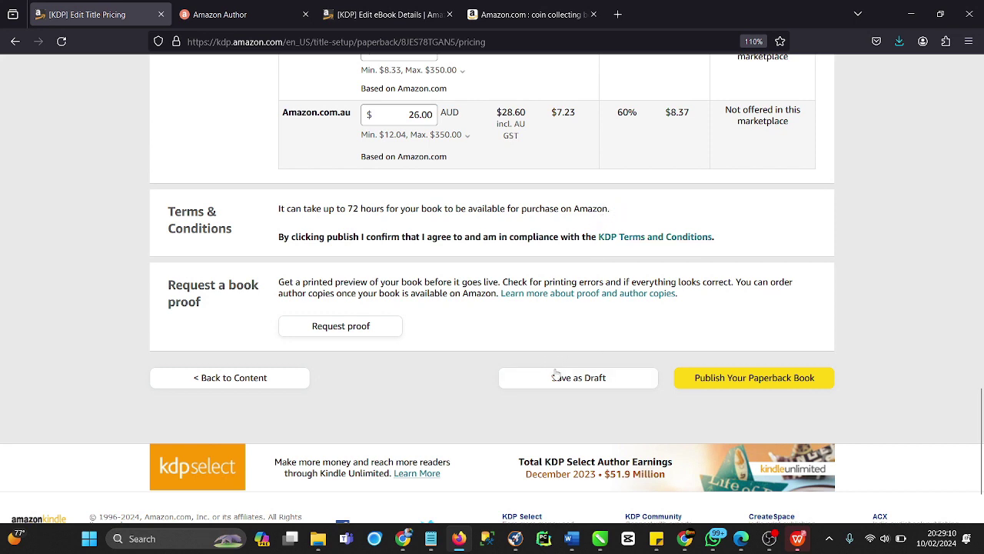
left_click(536, 387)
scroll(293, 191, "up", 2)
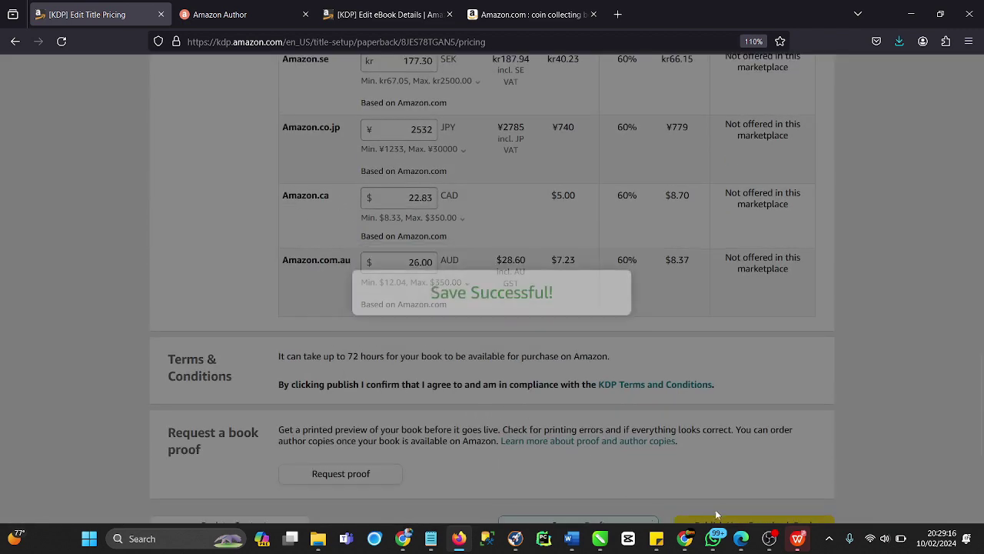
scroll(595, 386, "down", 1)
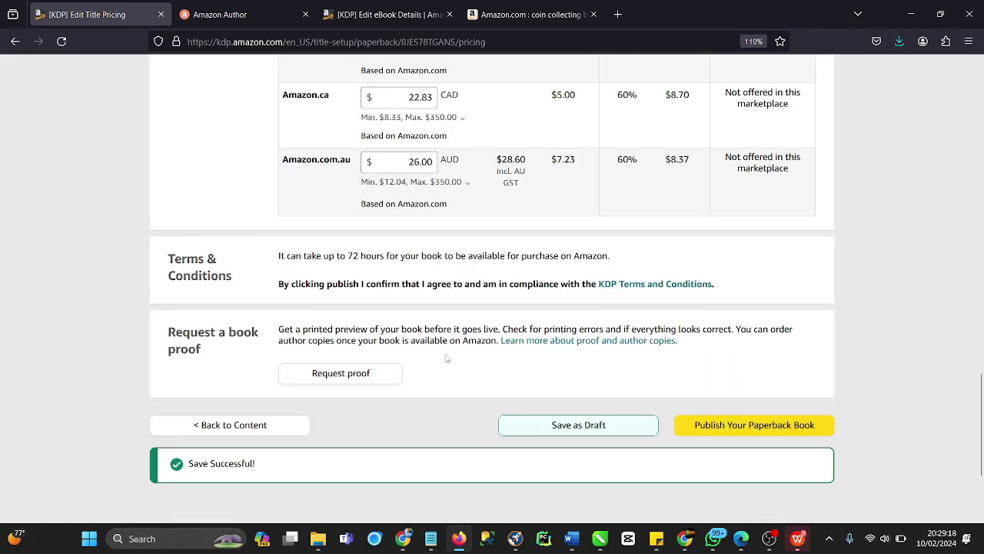